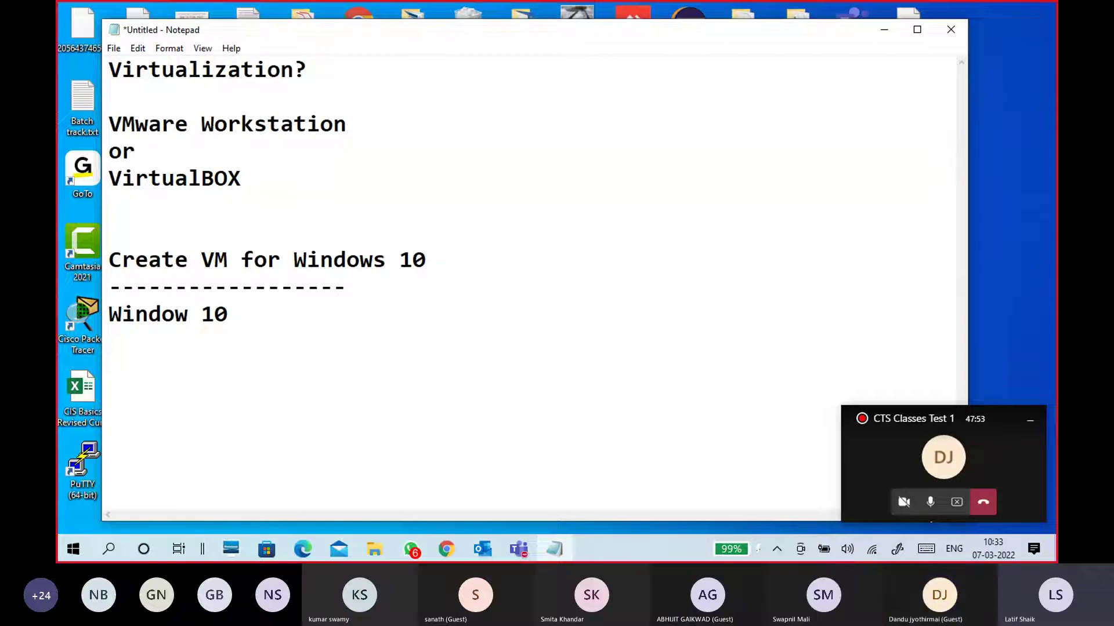
Leave the VMware Workstation or VirtualBOX notes as they were, keeping the blank line above Create VM, and minimize Notepad
click(291, 206)
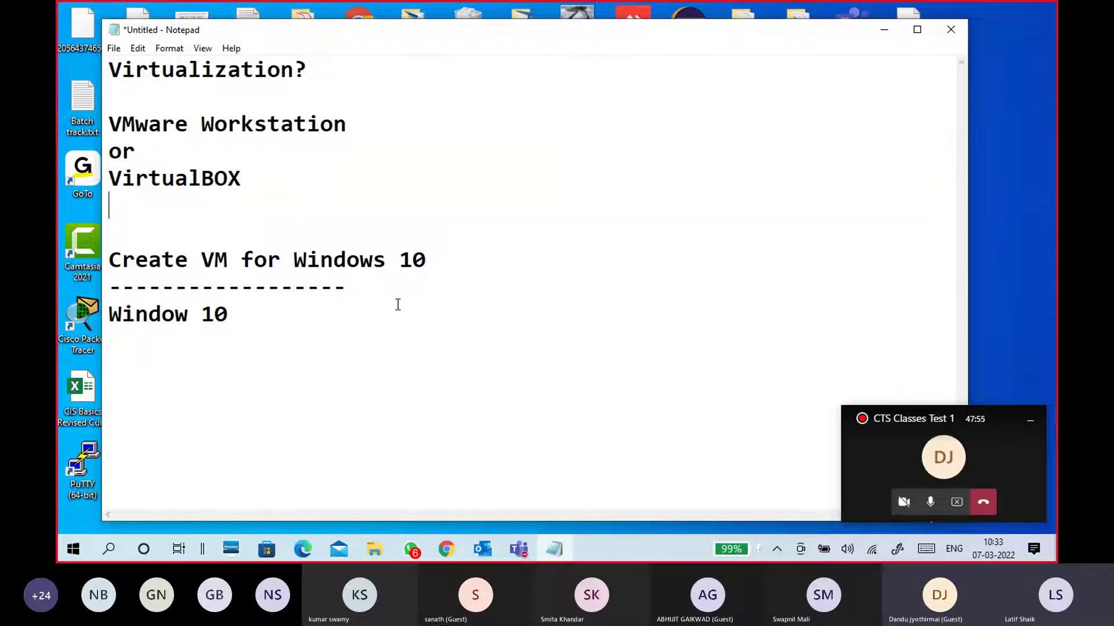
drag(327, 213, 104, 123)
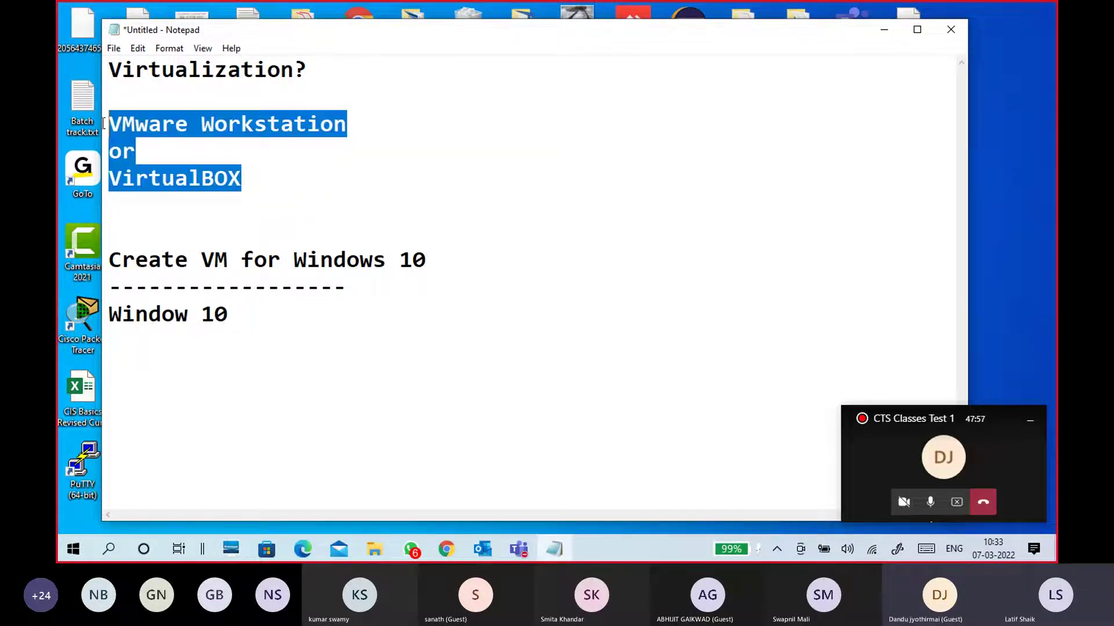
click(334, 220)
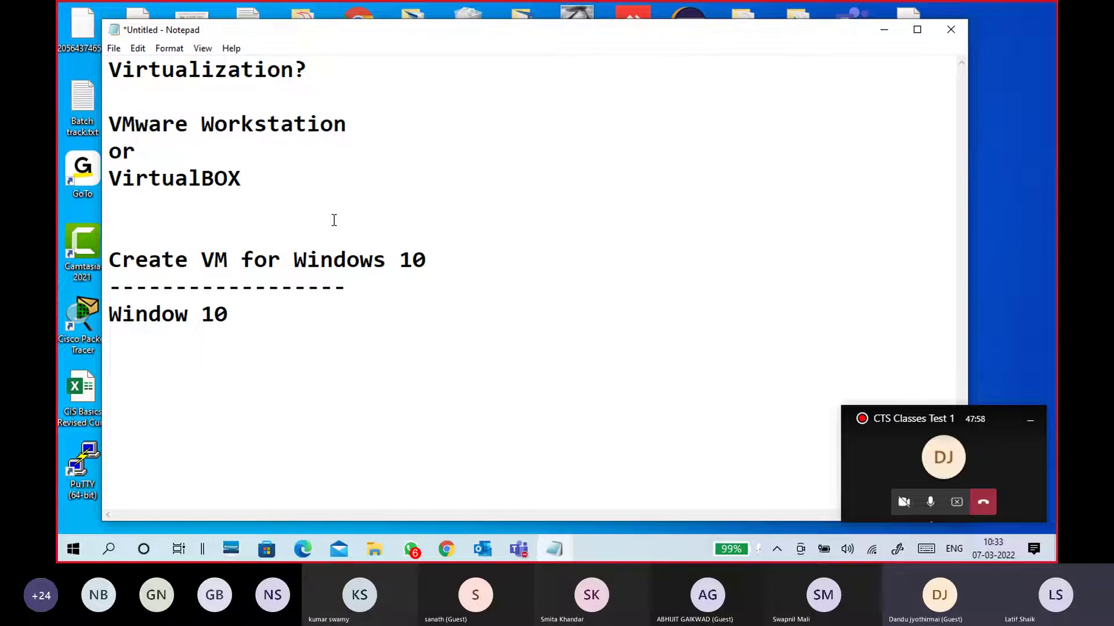
key(BackSpace)
key(Return)
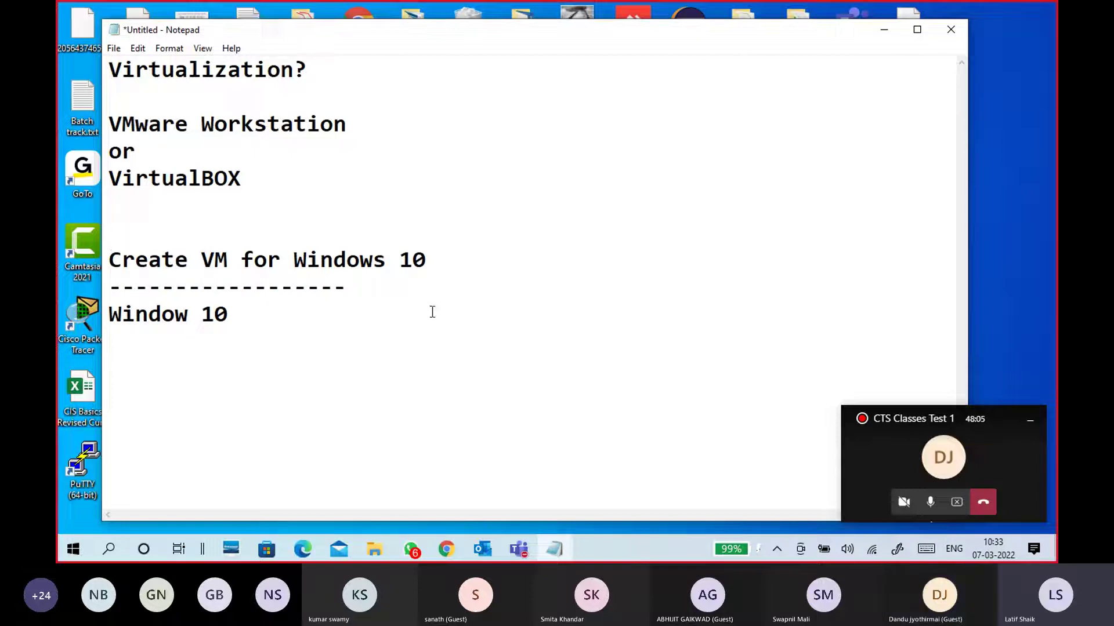
click(877, 33)
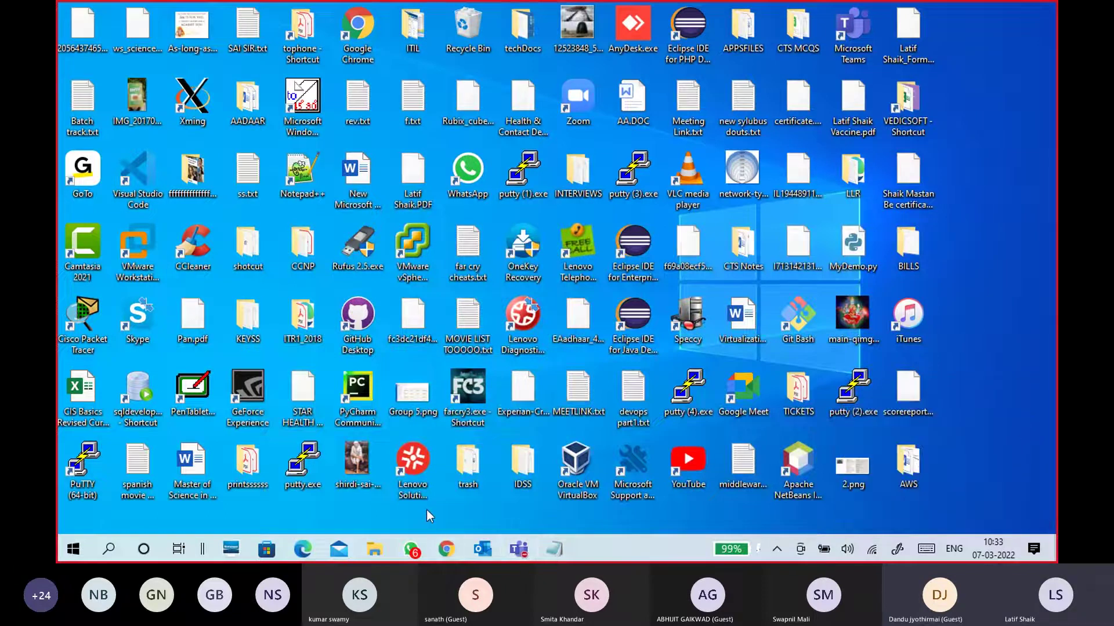
Bring Chrome forward and load vmware.com in a new tab by typing vmware
click(456, 548)
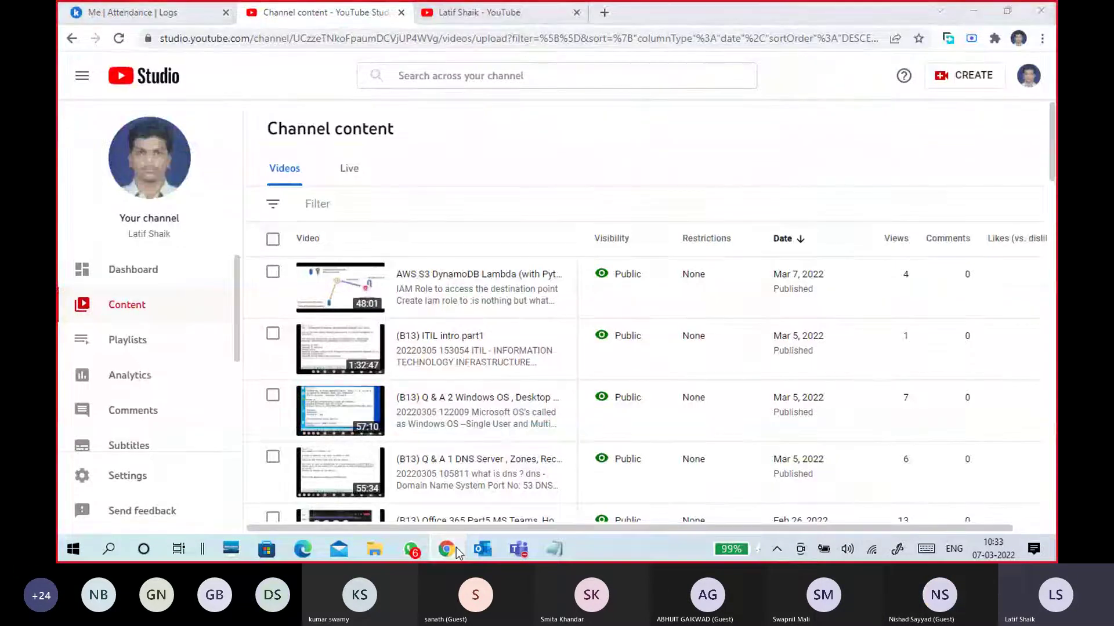
click(456, 547)
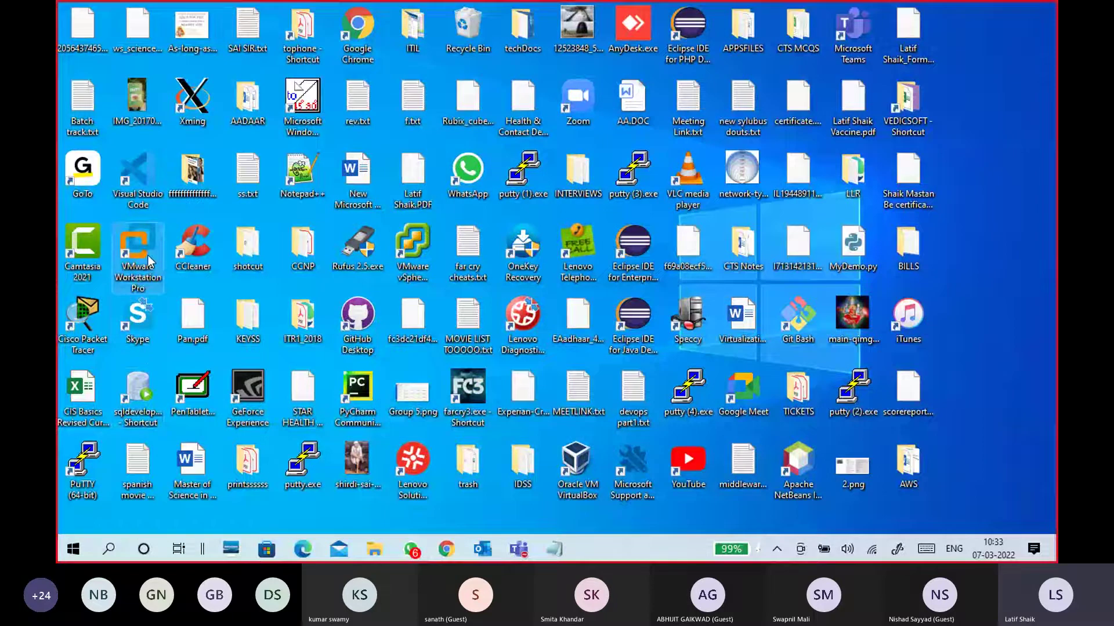
click(447, 550)
click(606, 12)
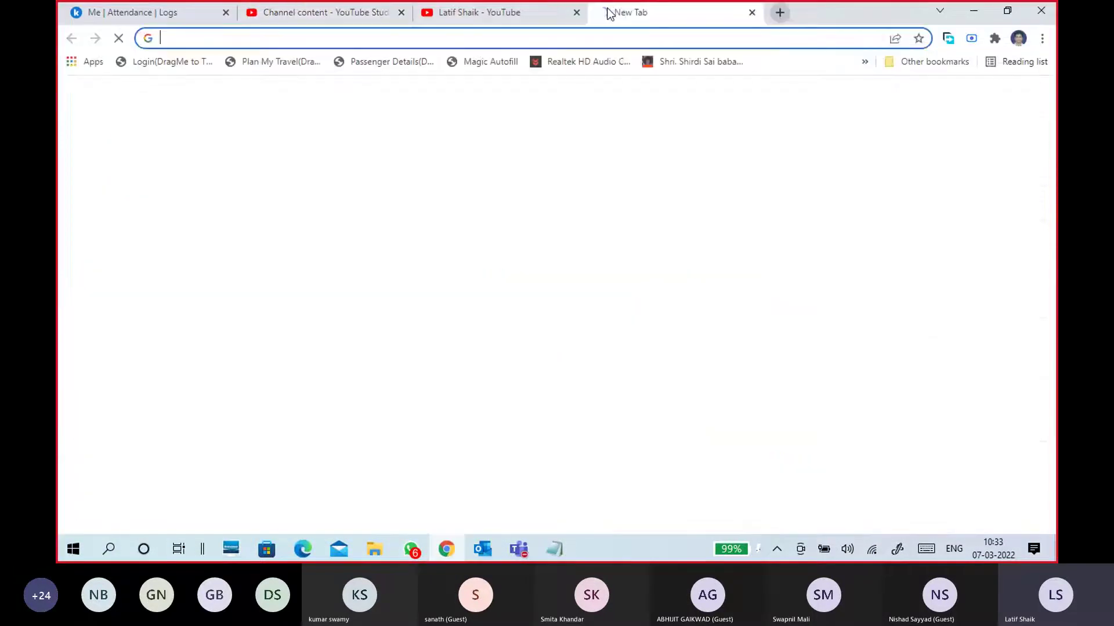
text(vmware.com)
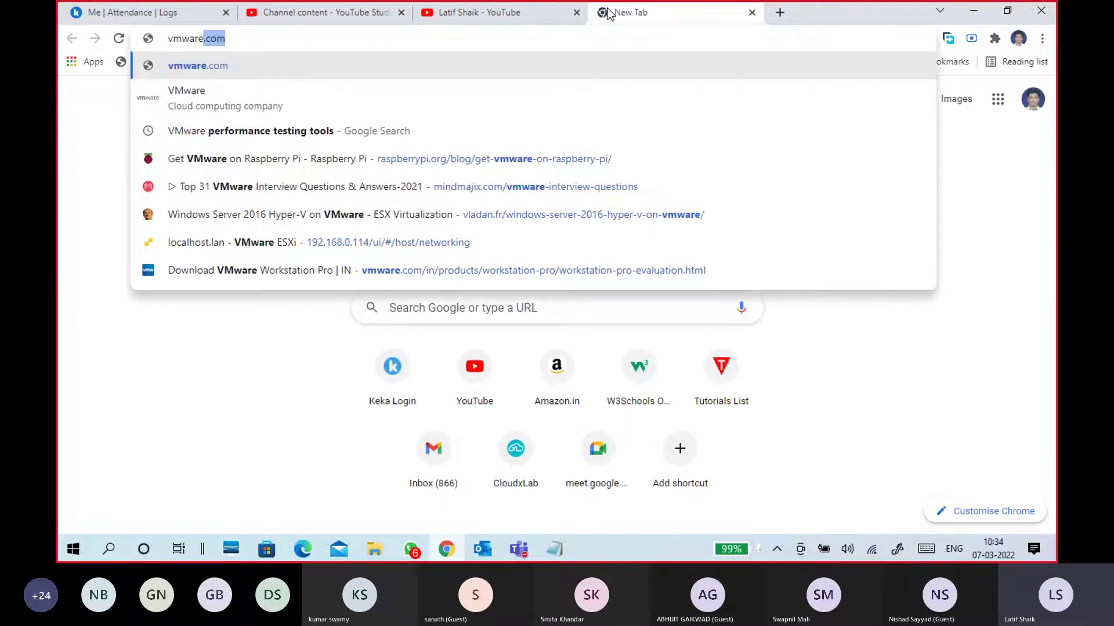
key(Return)
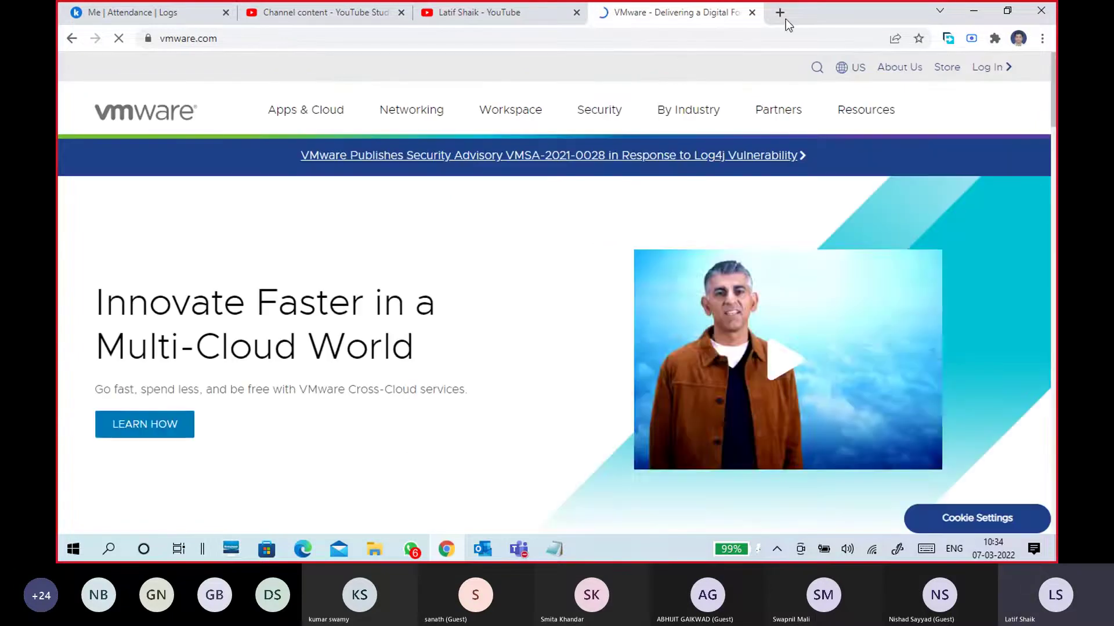
Open an extra empty tab, then return to the vmware.com tab
click(783, 11)
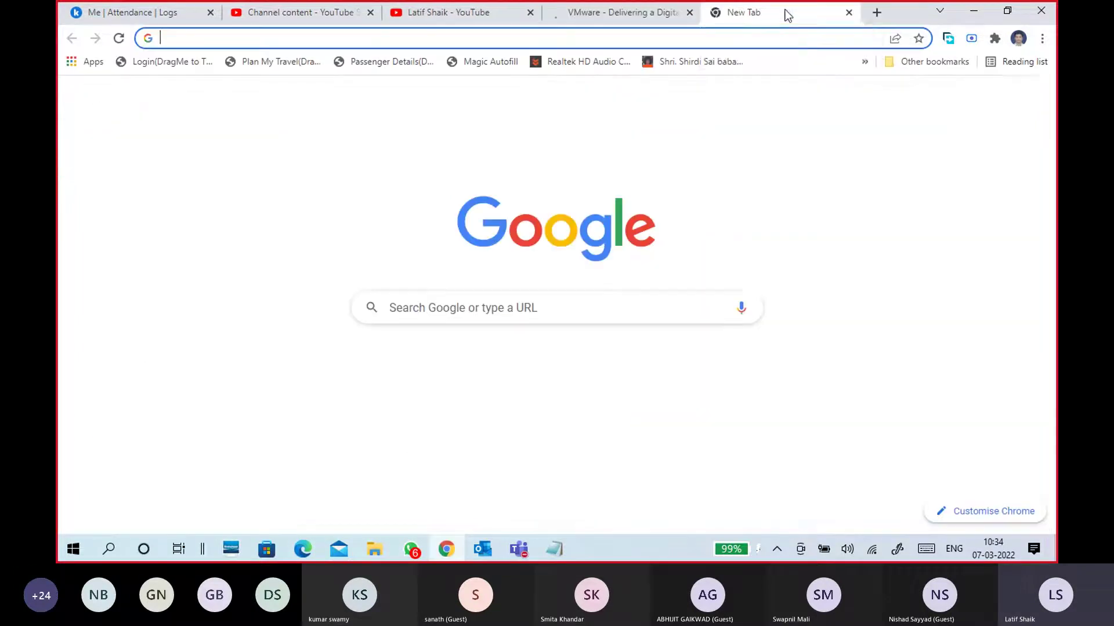
click(824, 36)
key(ctrl+shift+Tab)
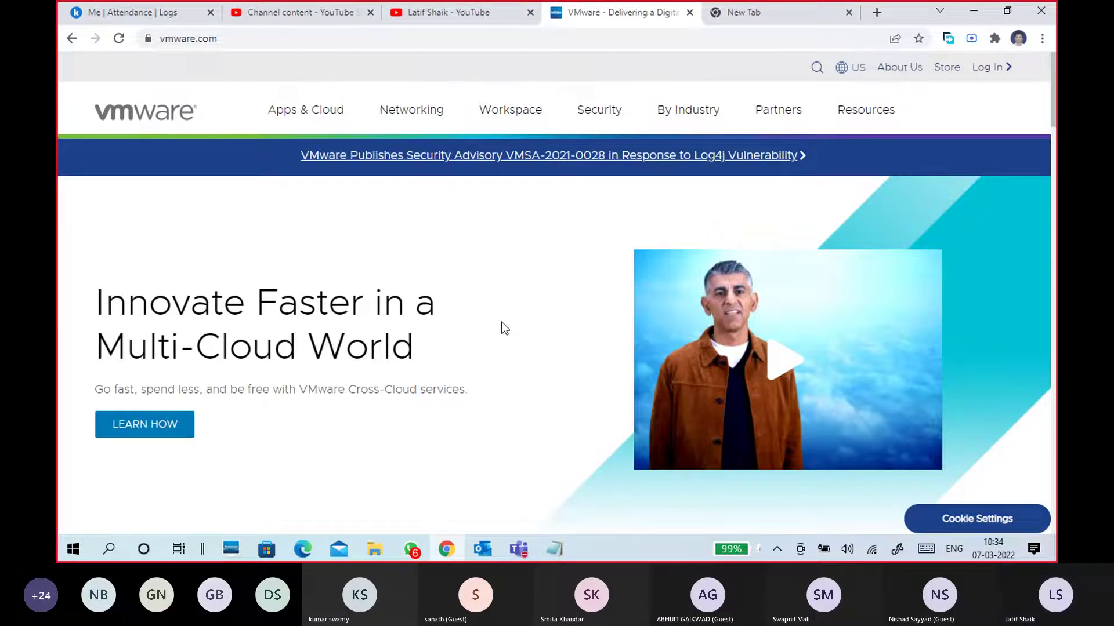
Browse the Security and Apps & Cloud menus, then go back to the VMware homepage
scroll(501, 322, down, 4)
scroll(508, 349, up, 4)
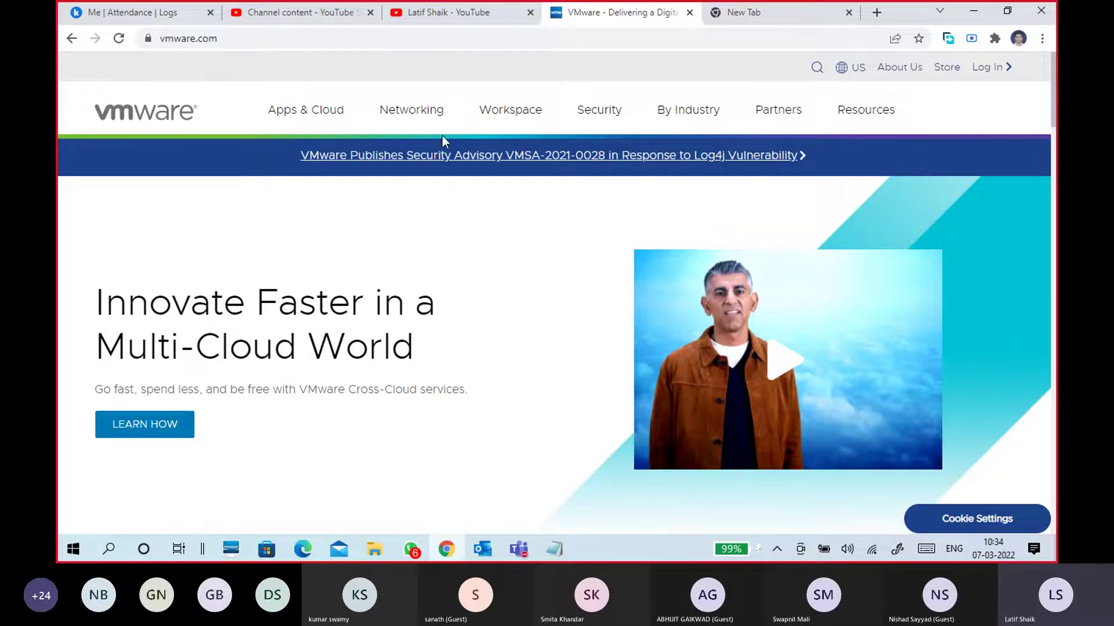
click(586, 111)
click(315, 113)
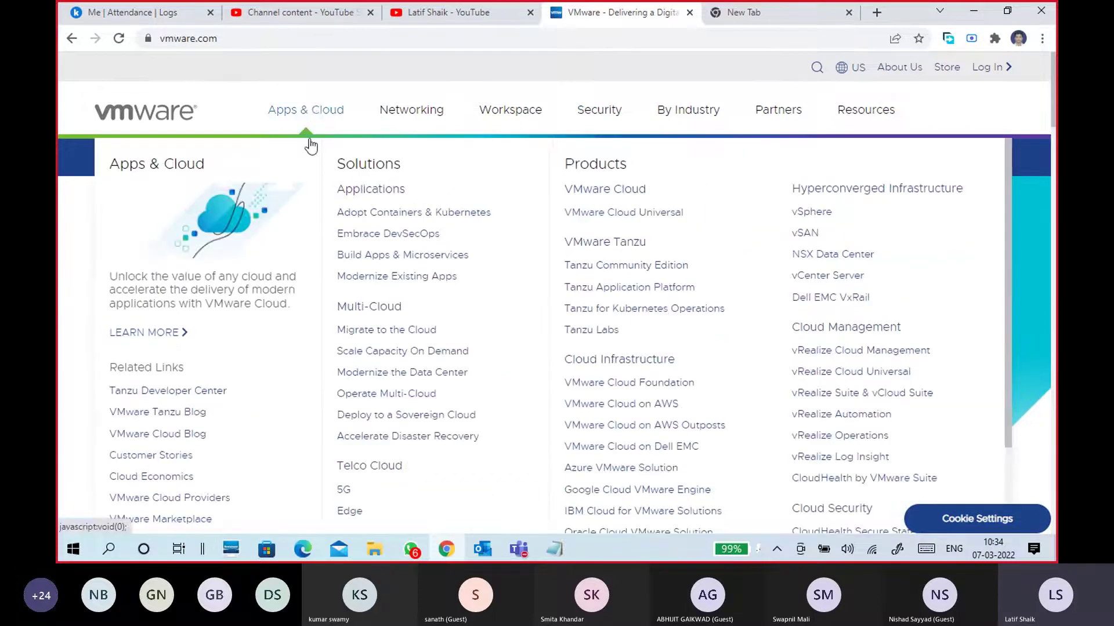
scroll(299, 374, down, 2)
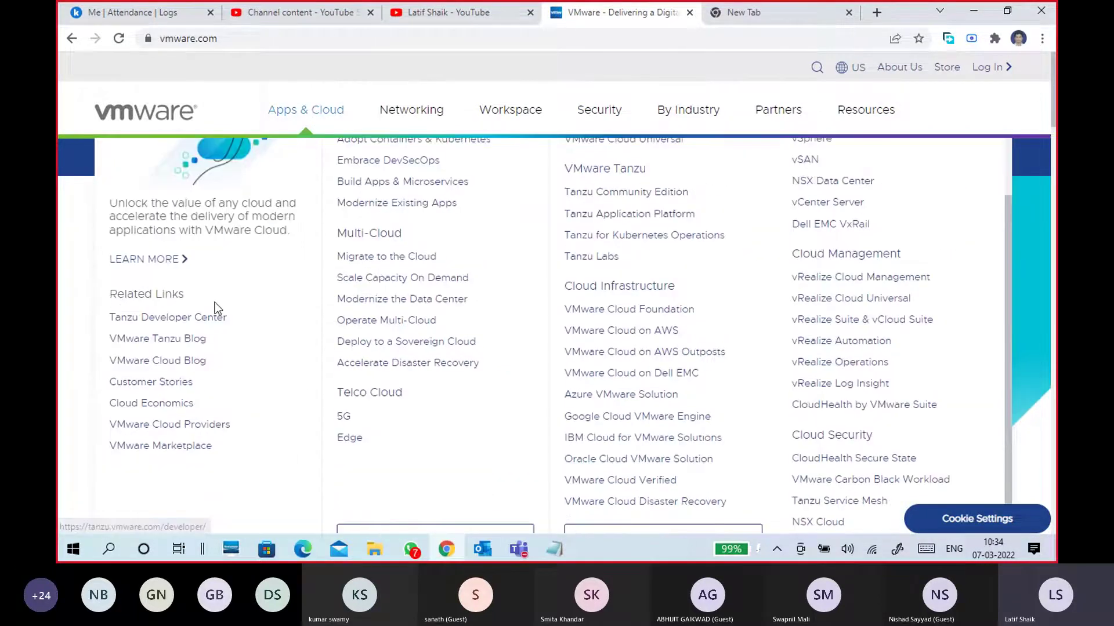
click(166, 118)
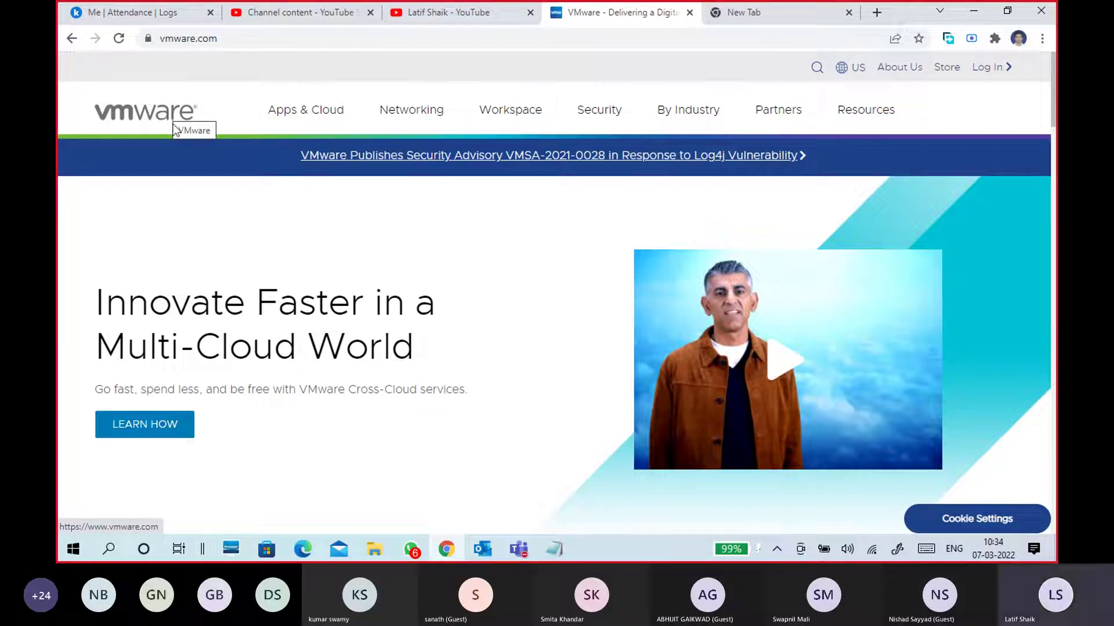
Open the unsaved-number chat in WhatsApp and select the sender's full name in their message
click(417, 551)
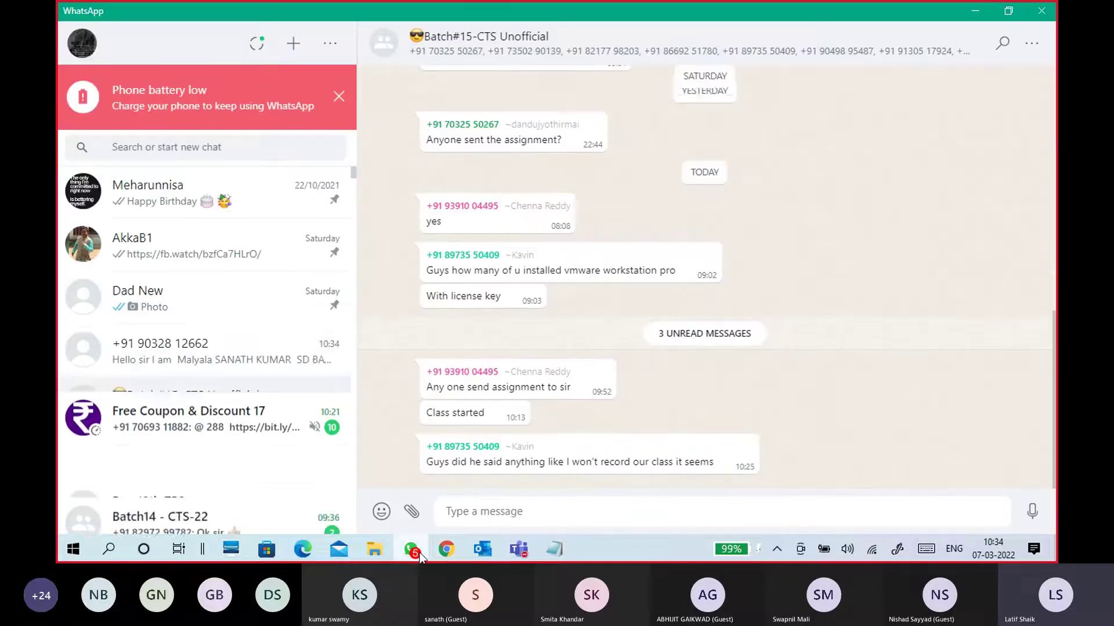
click(236, 363)
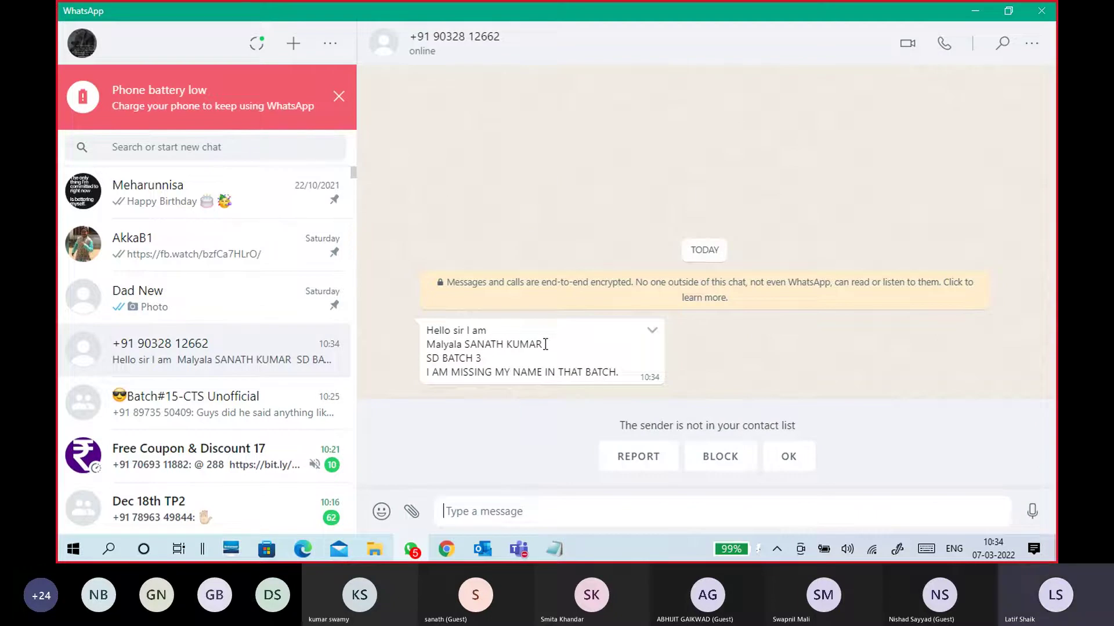
drag(542, 344, 441, 344)
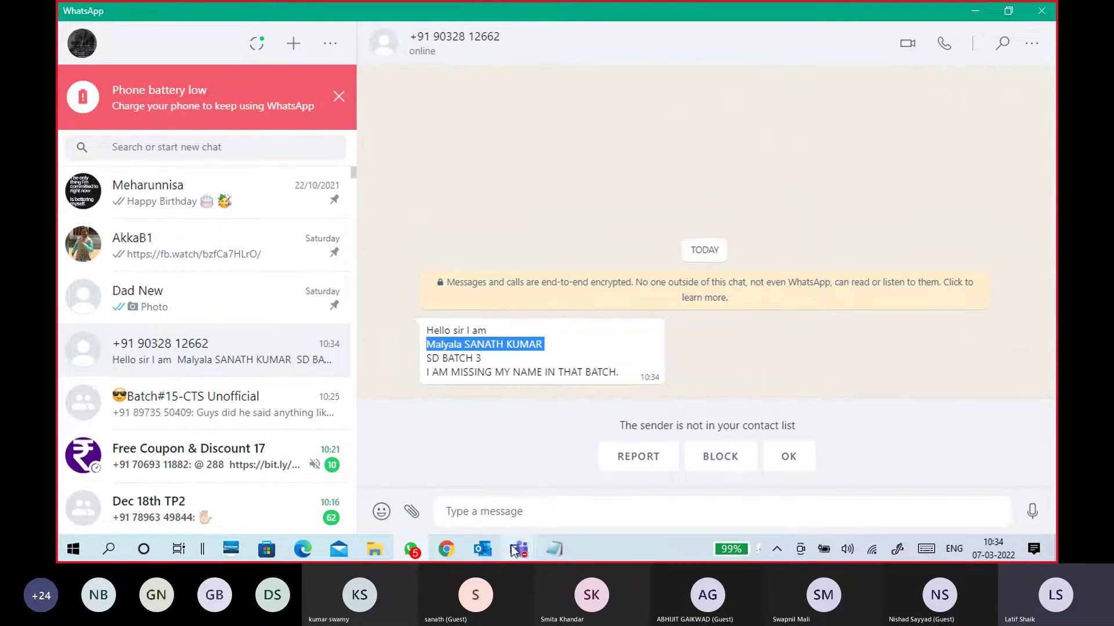
Paste the student's name into cell B14 of the SD2 & SD3 ATTND workbook
click(303, 551)
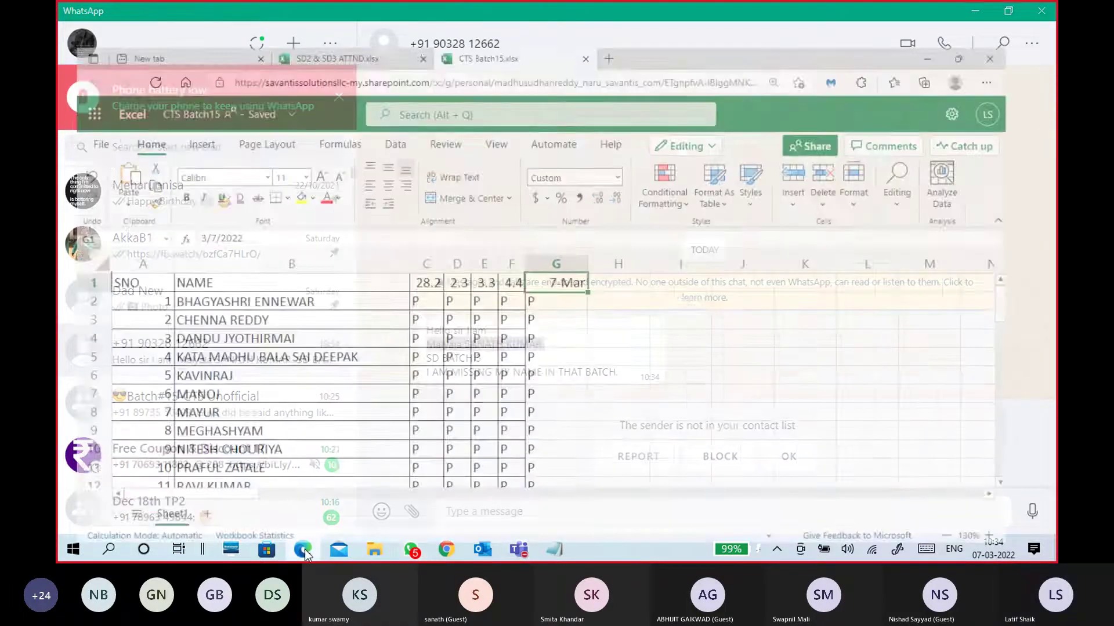
key(ctrl+shift+Tab)
scroll(222, 447, down, 3)
click(221, 451)
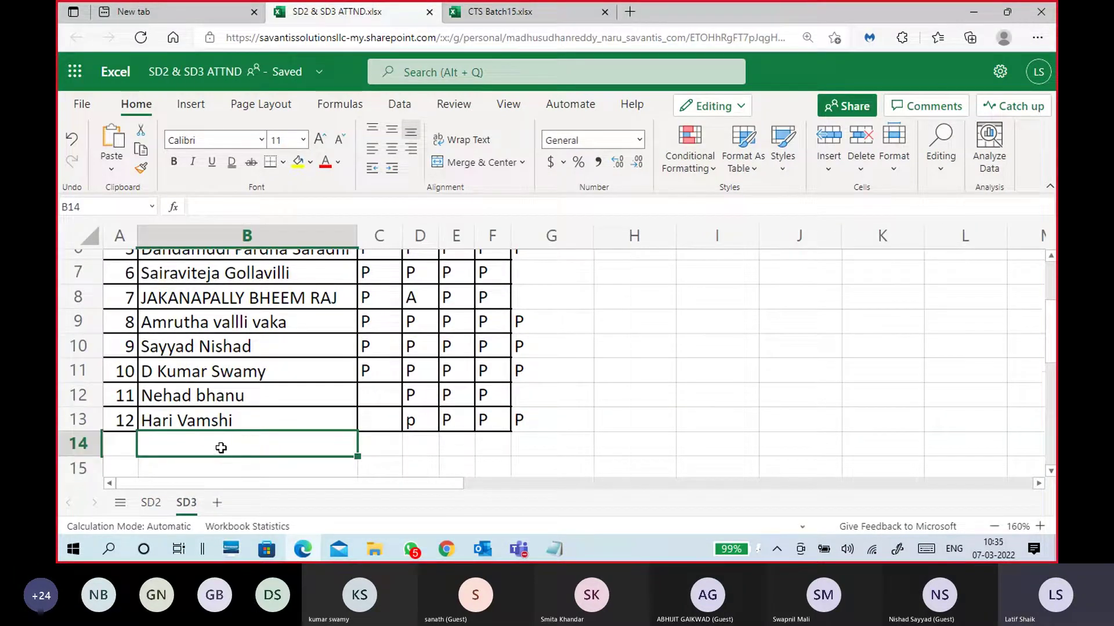
Enter serial number 13 in A14 and P in G14, then minimize the workbook
click(130, 445)
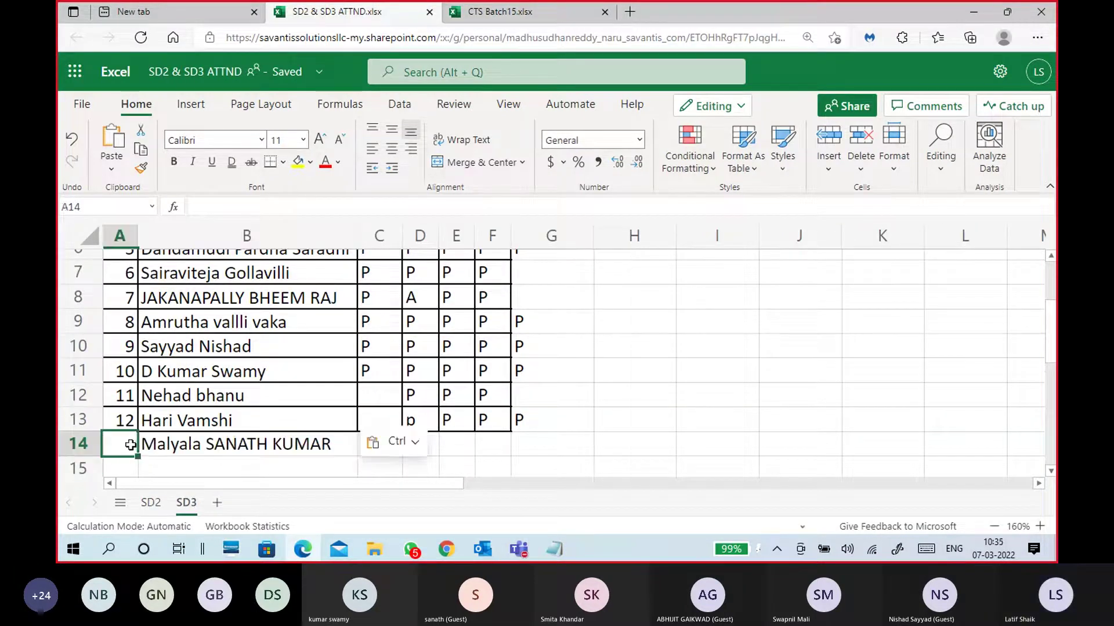
text(13)
click(536, 448)
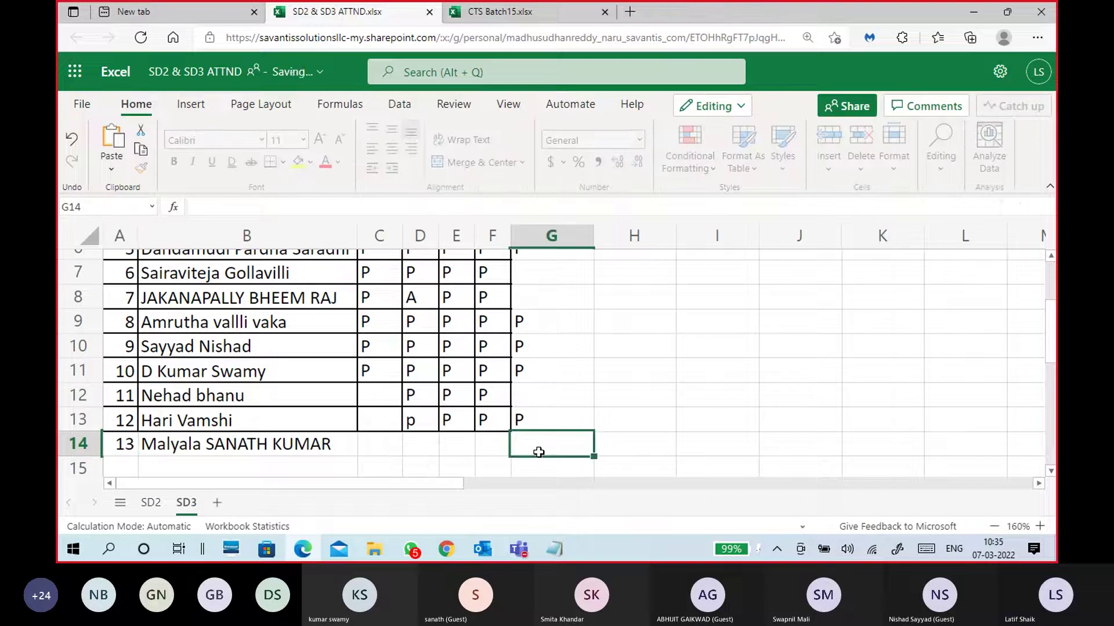
text(p)
key(BackSpace)
text(P)
click(653, 439)
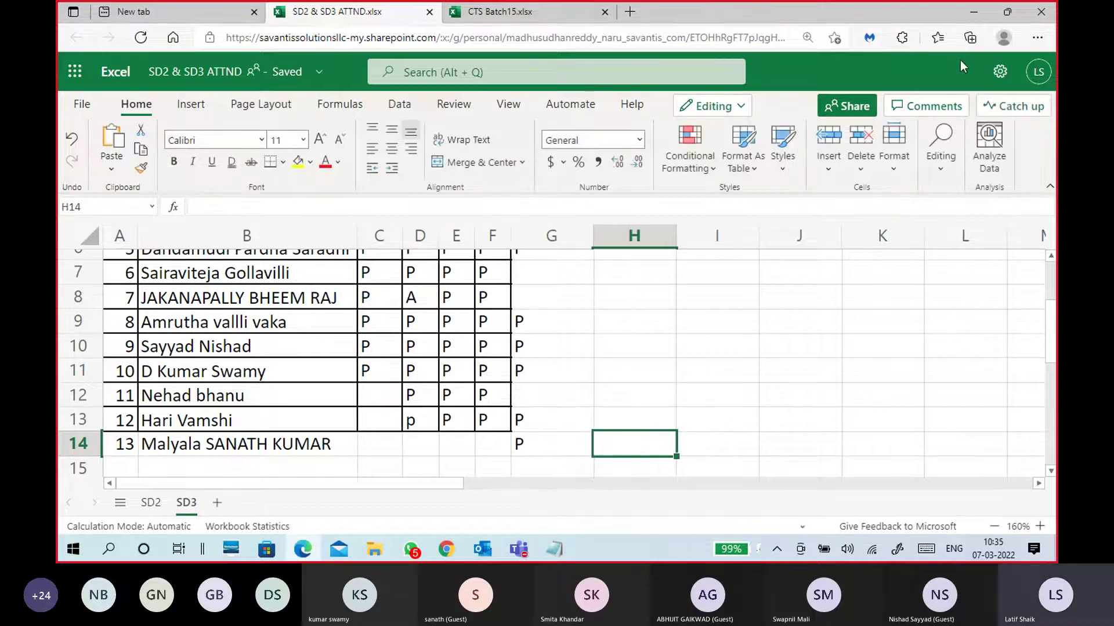
click(974, 11)
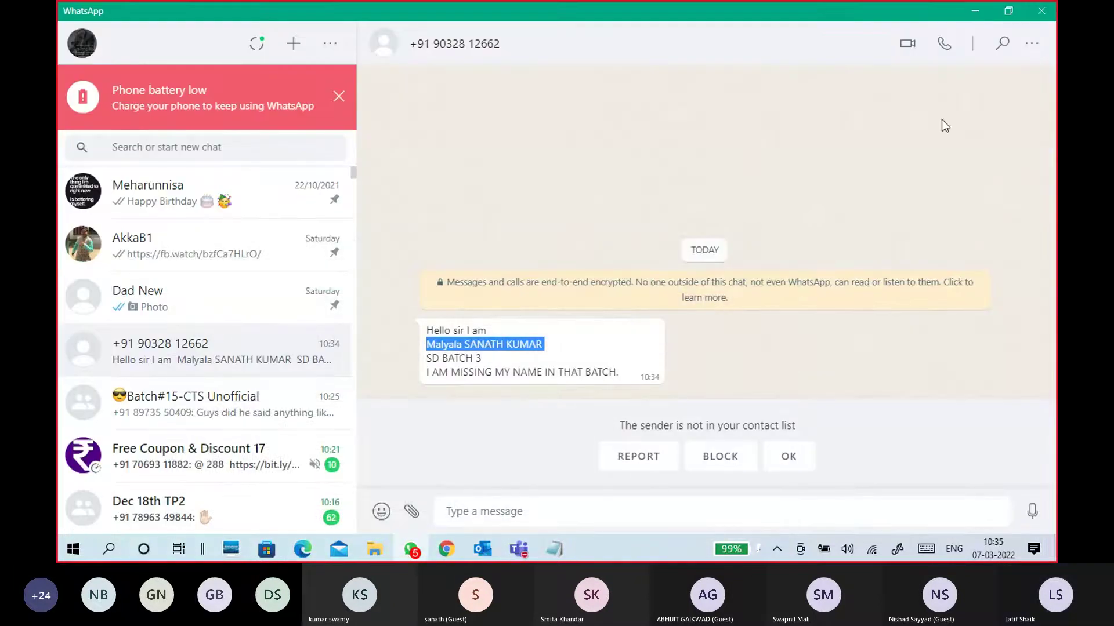
Browse the vmware.com Apps & Cloud menu covering vSphere, vSAN, Cloud Management and Cloud Security
click(965, 17)
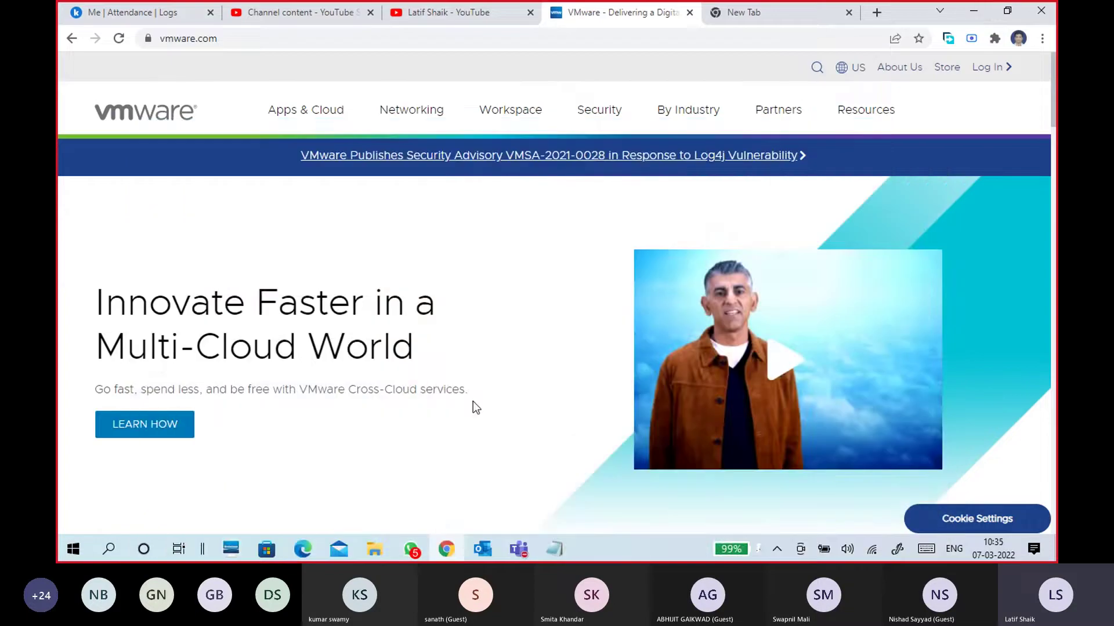
click(324, 112)
click(306, 112)
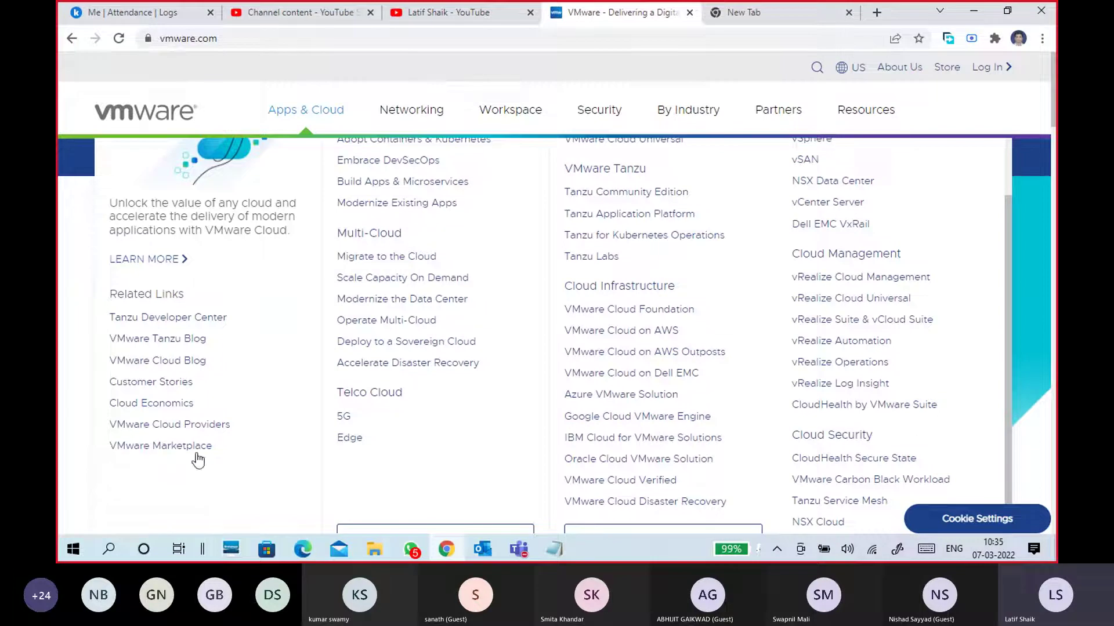
scroll(435, 417, up, 2)
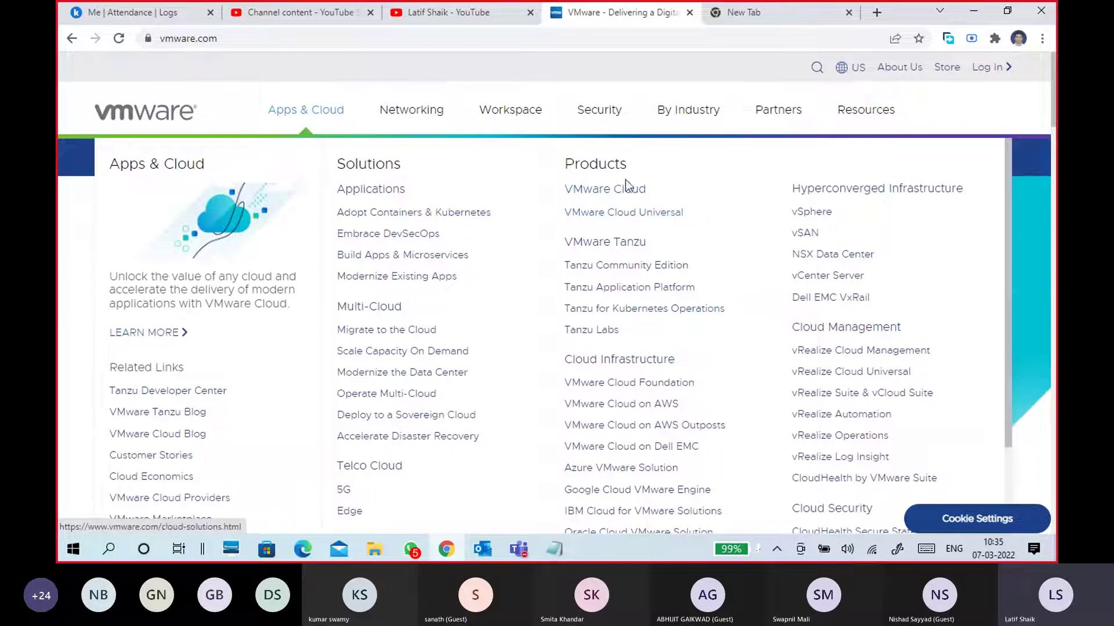
scroll(592, 413, down, 1)
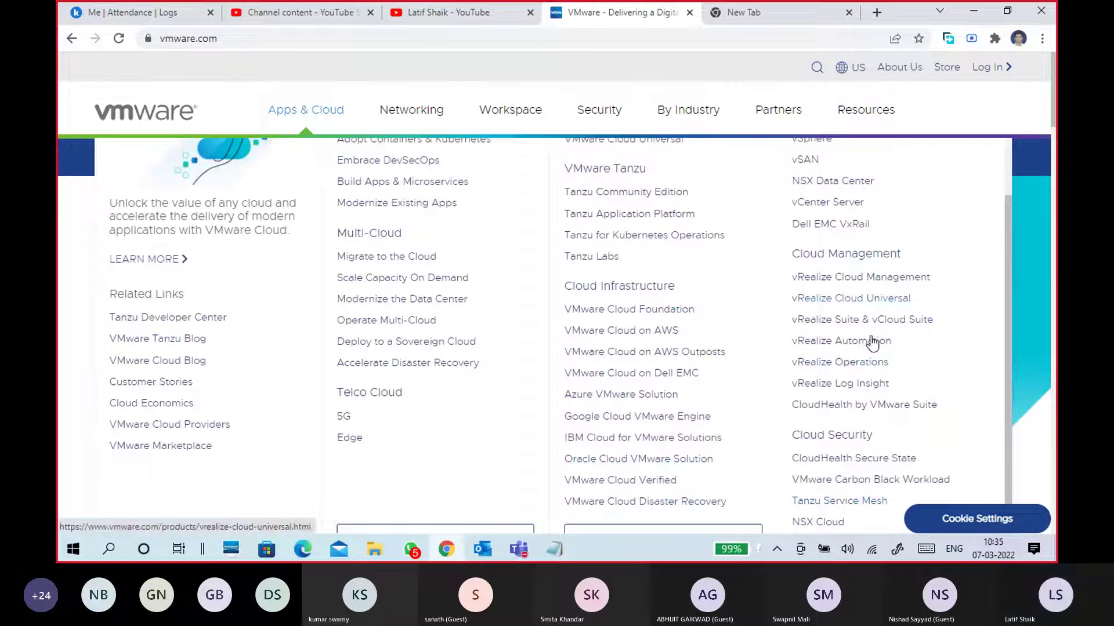
scroll(853, 414, up, 1)
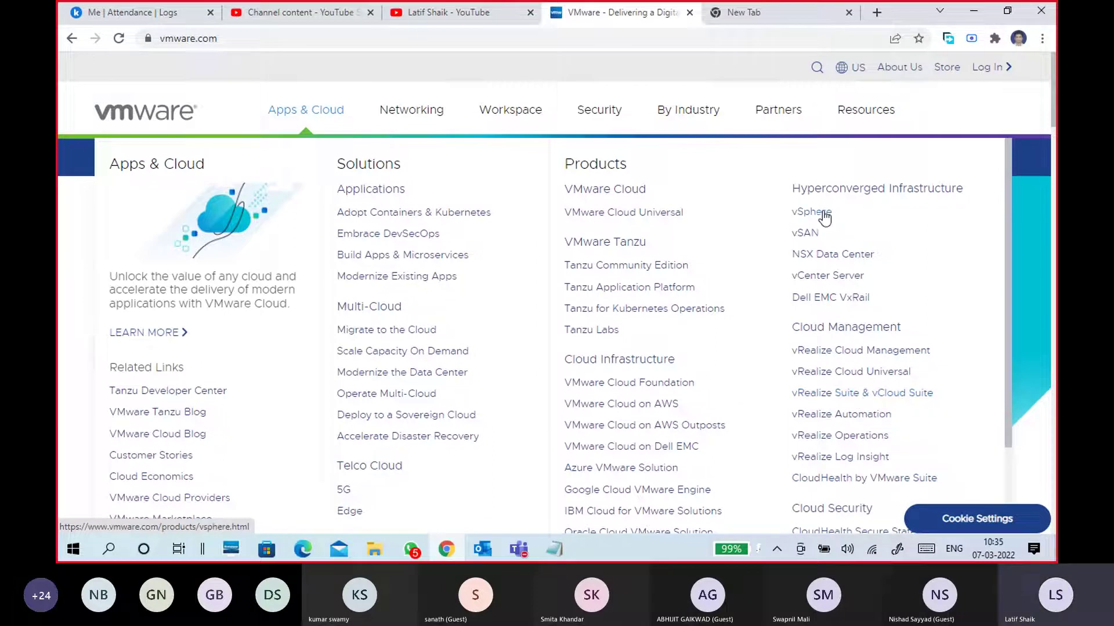
scroll(864, 412, down, 4)
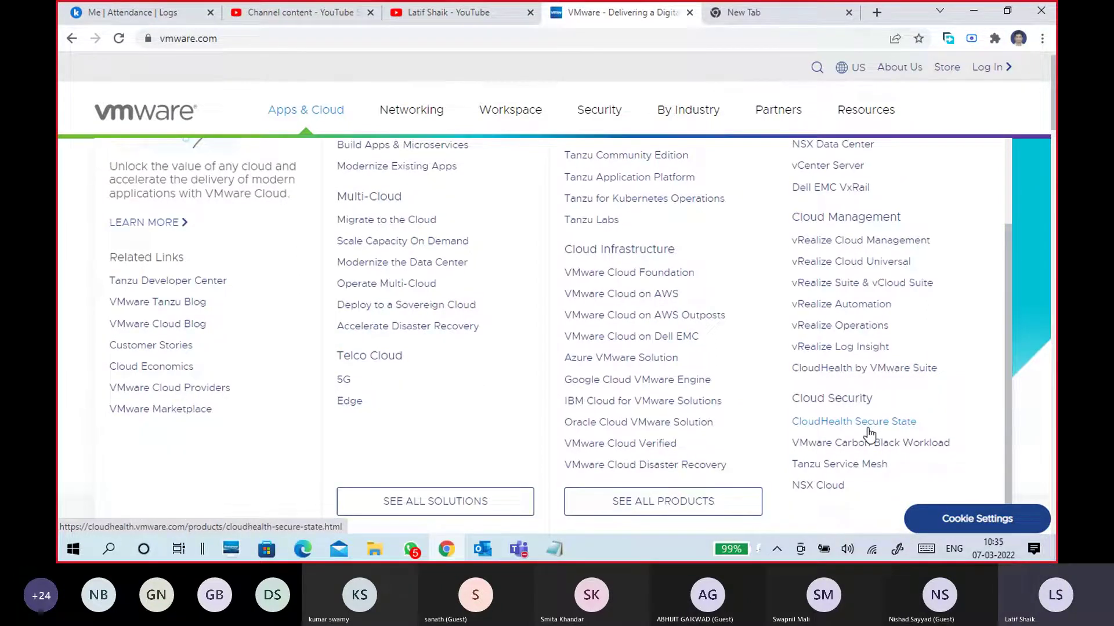
scroll(840, 482, up, 3)
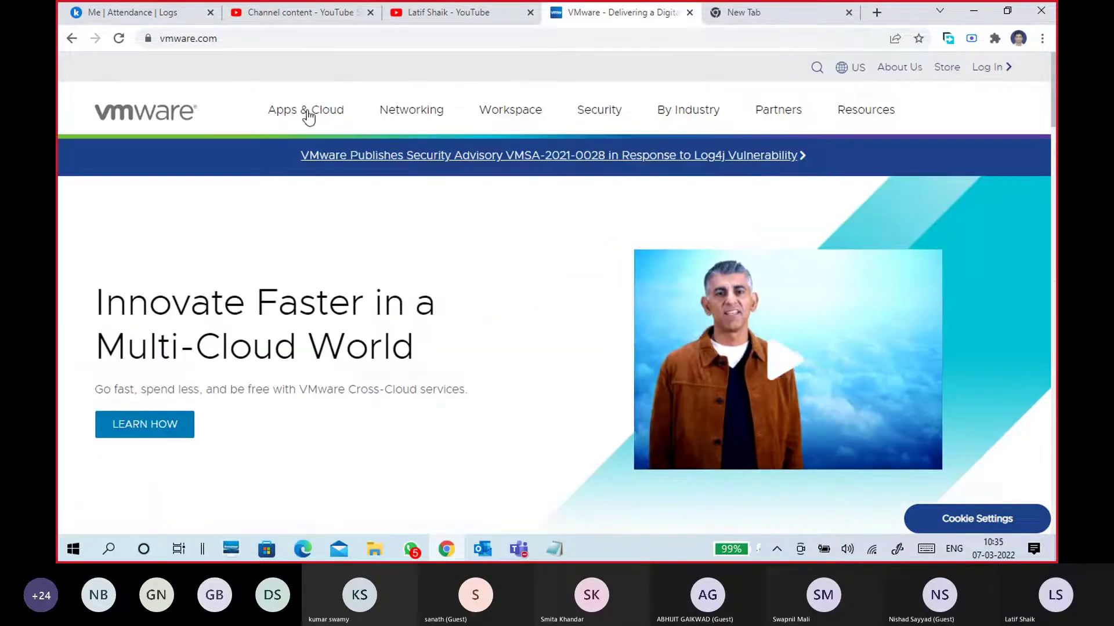
click(306, 110)
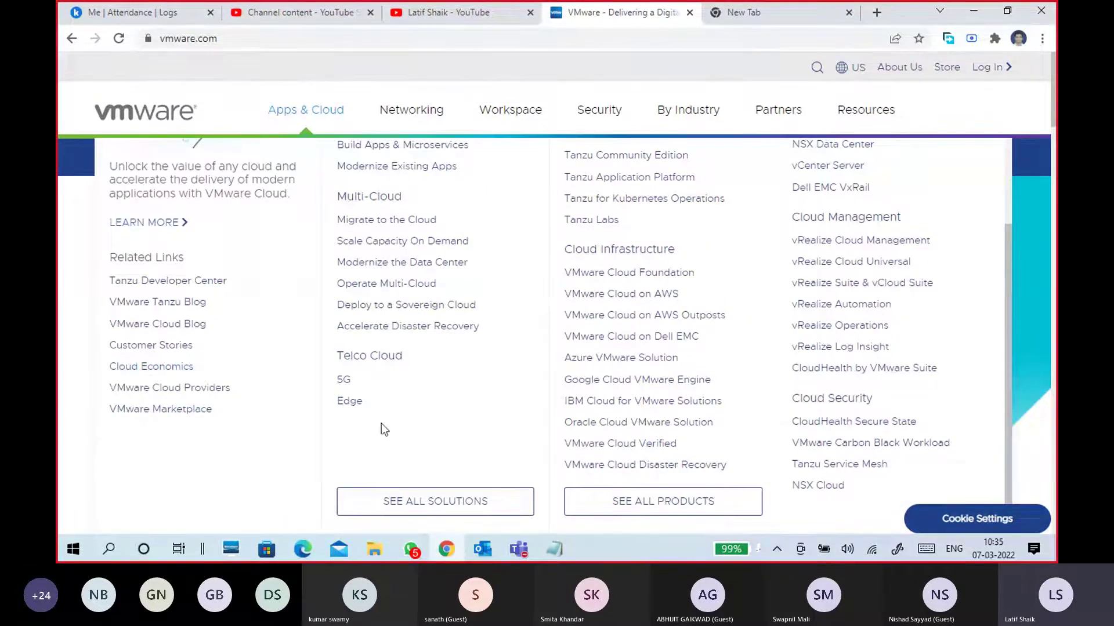
scroll(387, 422, up, 3)
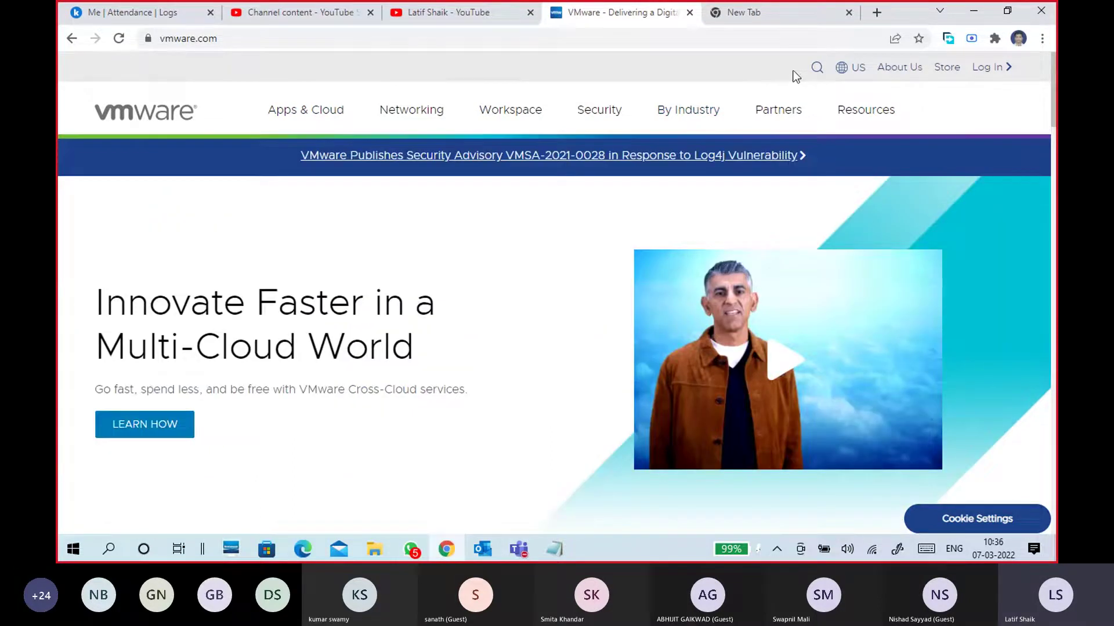
Close the old VMware tabs and search Google for 'vmware workstation download'
key(ctrl+w)
key(ctrl+w)
key(ctrl+t)
click(612, 43)
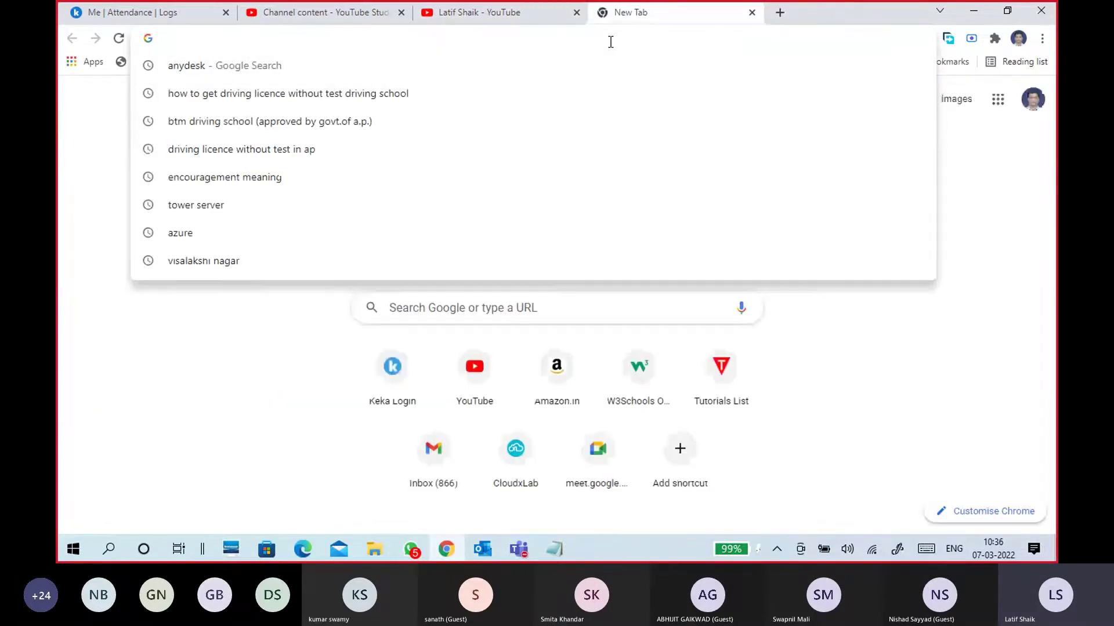
text(vmware )
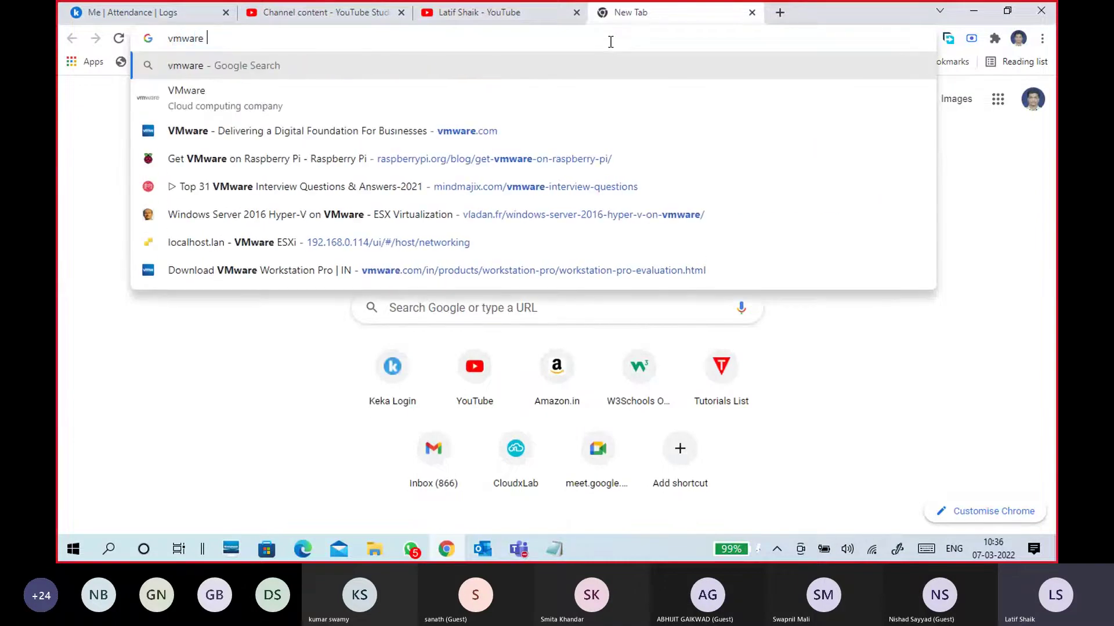
text(work)
key(Down)
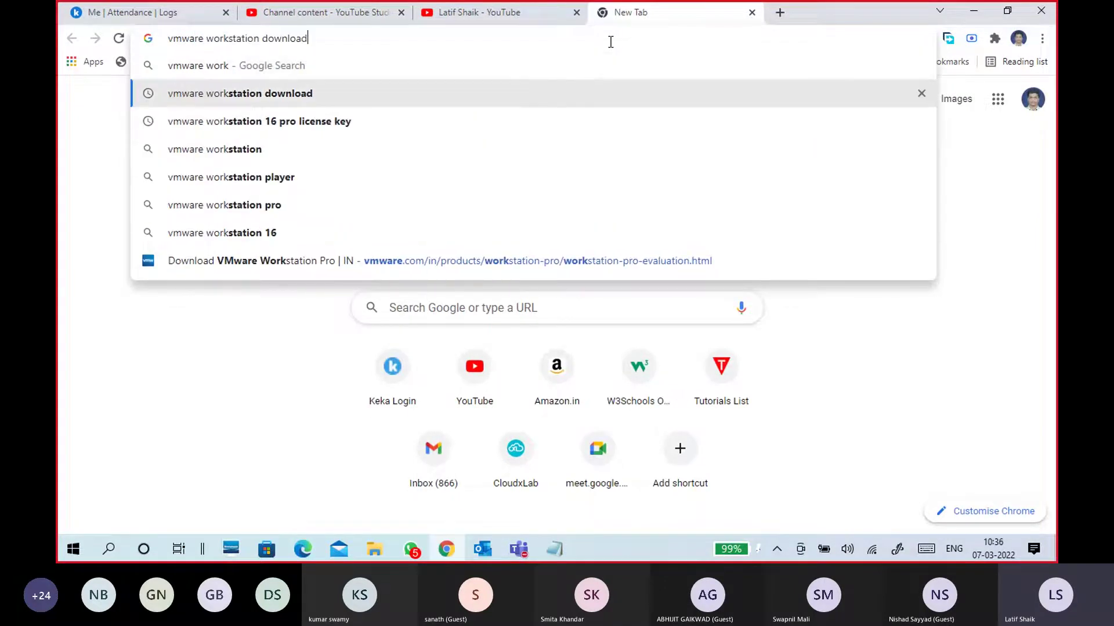
key(Return)
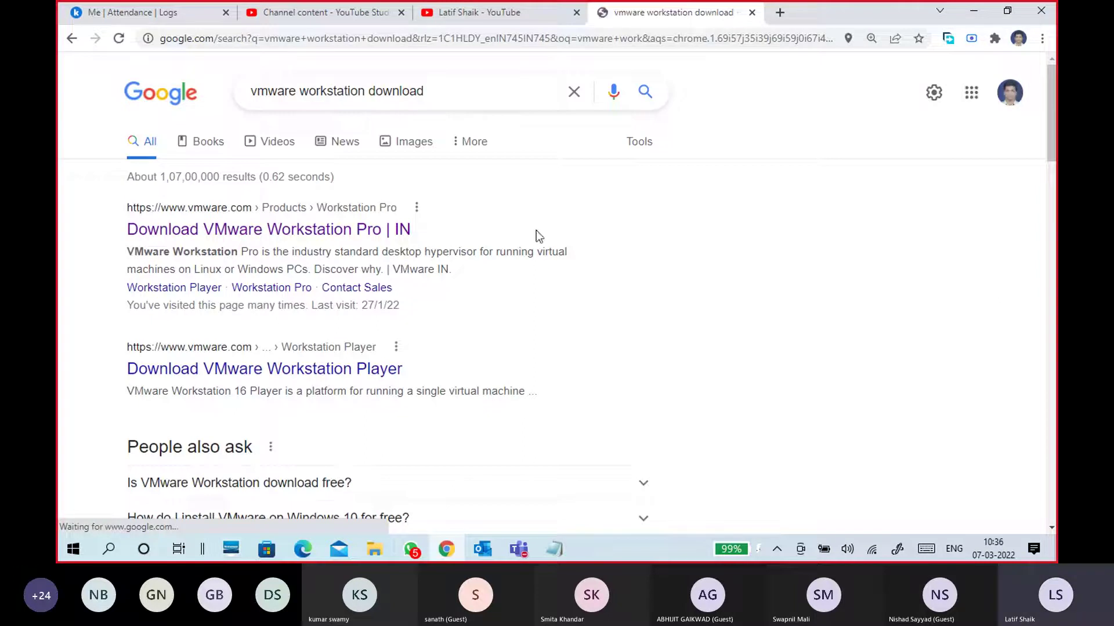
Open the first result, the Workstation 16 Pro download page, in a new tab and look it over
right_click(401, 230)
click(438, 238)
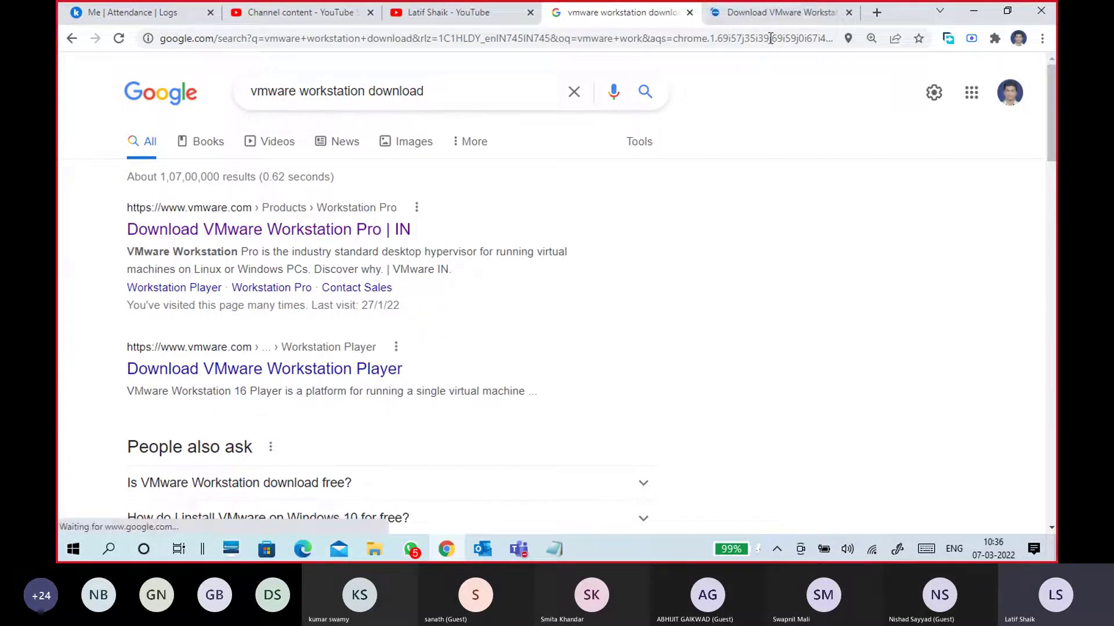
click(770, 14)
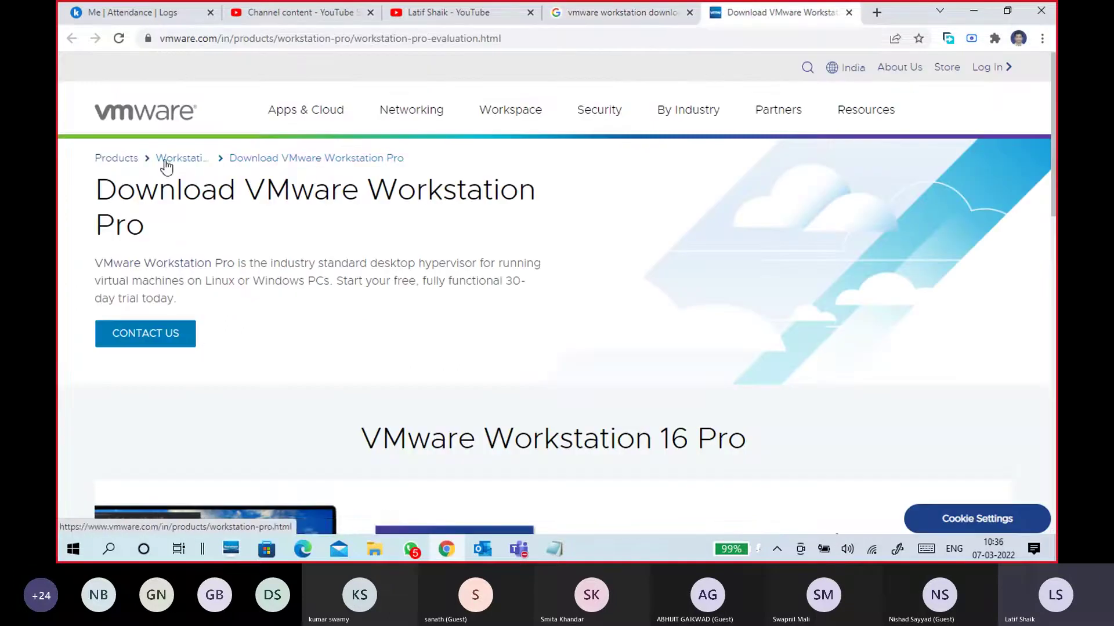
scroll(384, 244, down, 4)
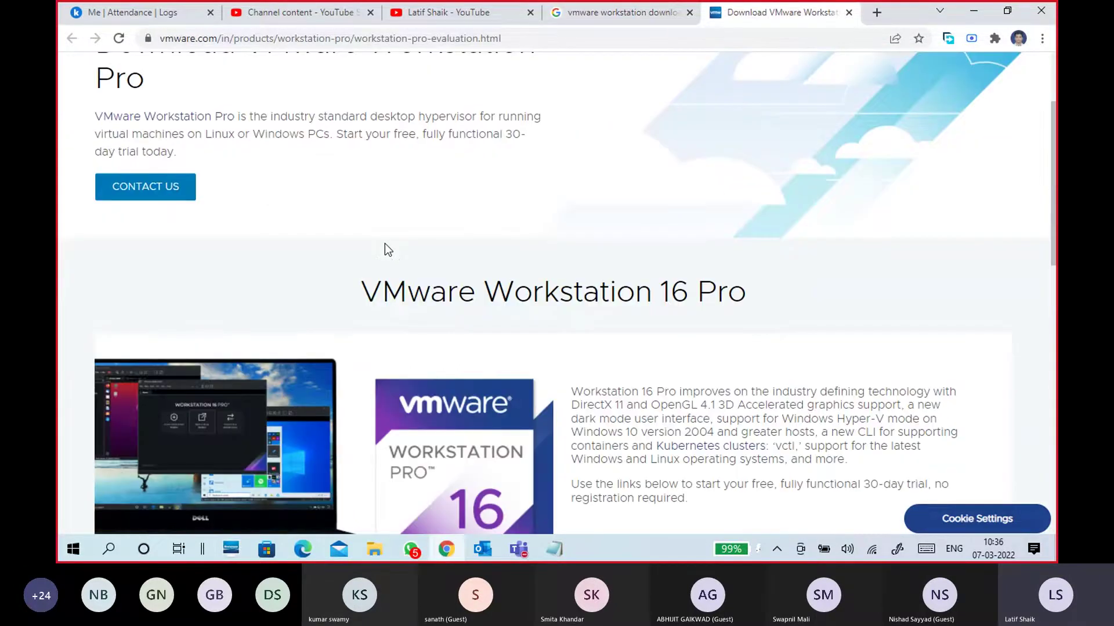
scroll(350, 255, up, 4)
scroll(351, 256, down, 4)
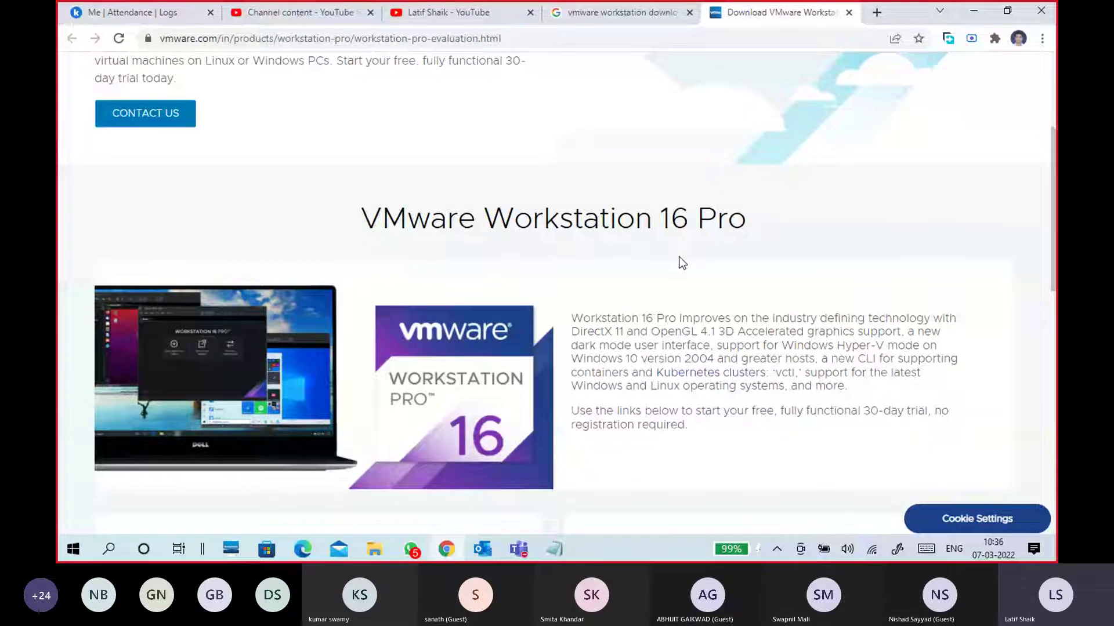
scroll(682, 262, down, 3)
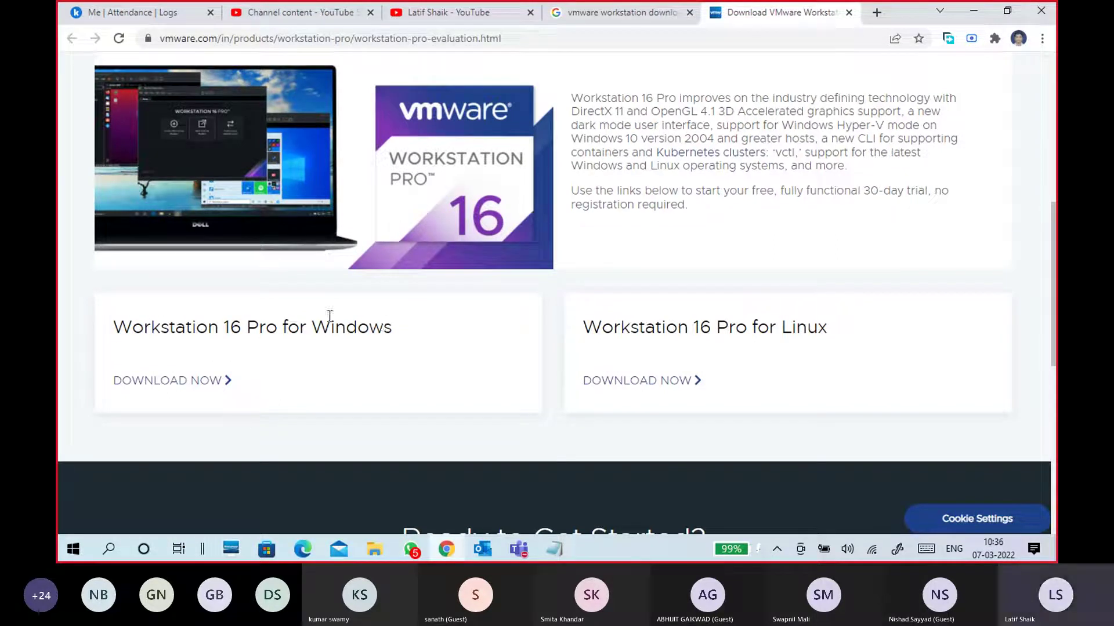
Start the Windows download of Workstation 16 Pro and point out the 30-day trial
drag(313, 326, 393, 331)
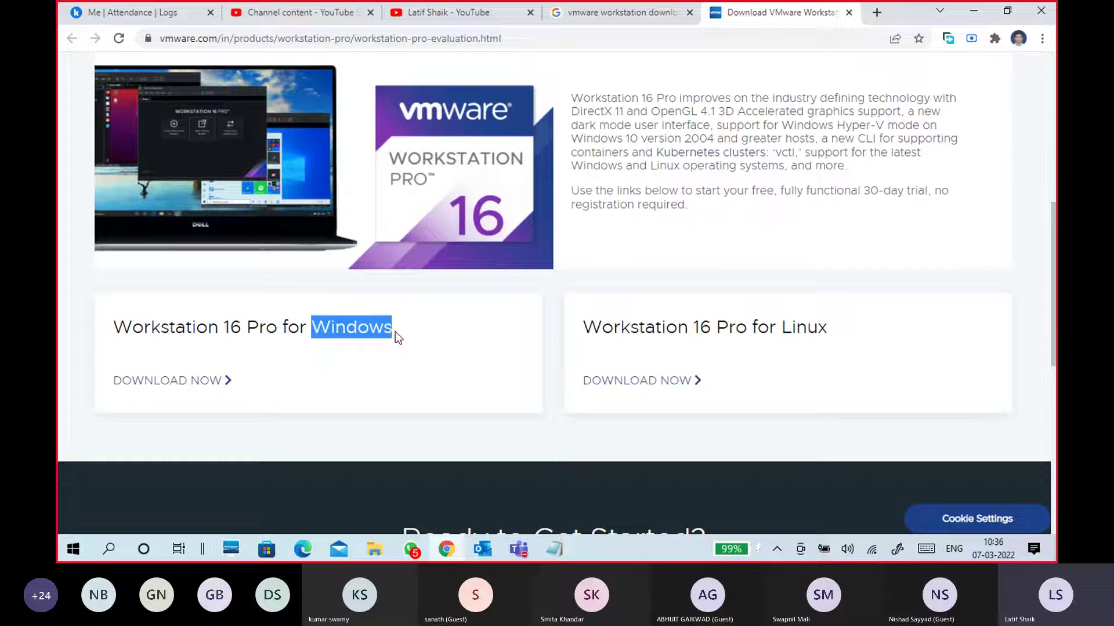
click(398, 333)
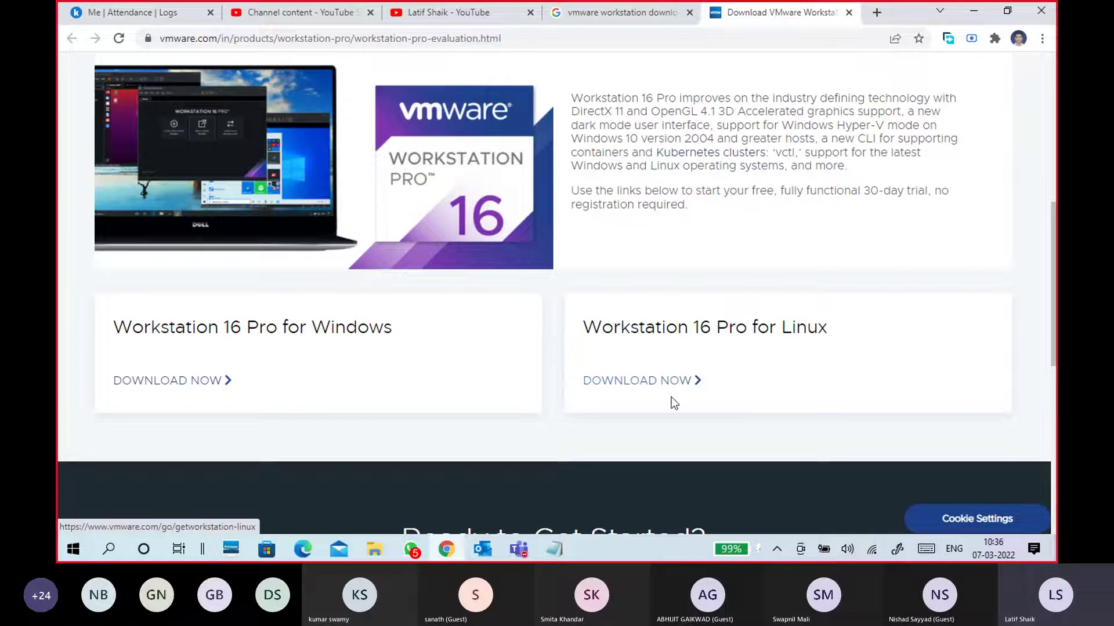
click(184, 382)
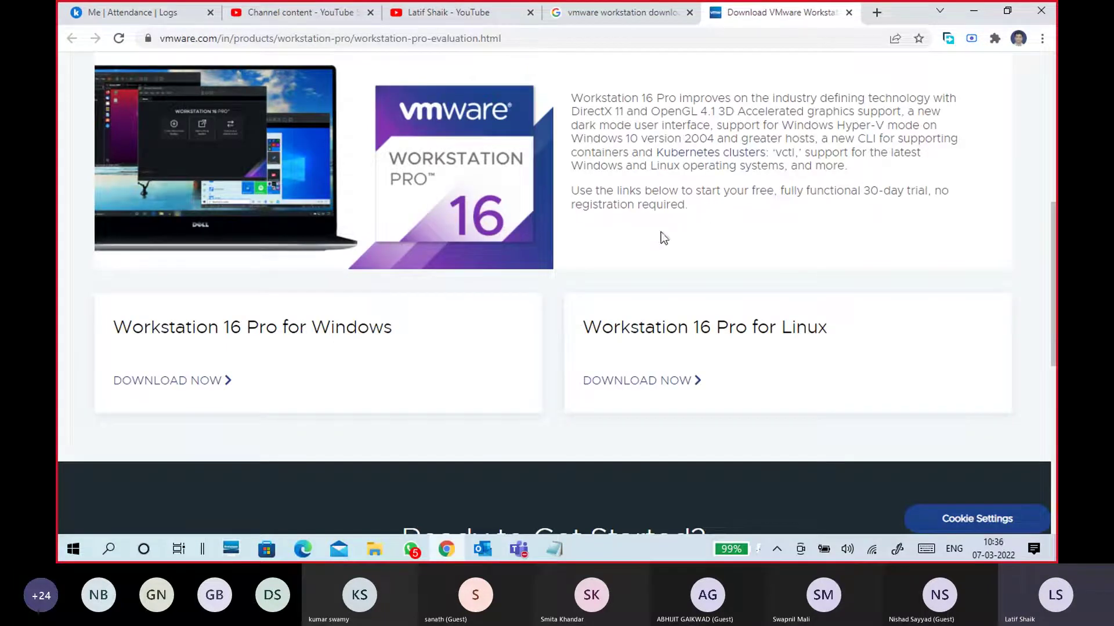
scroll(664, 238, up, 8)
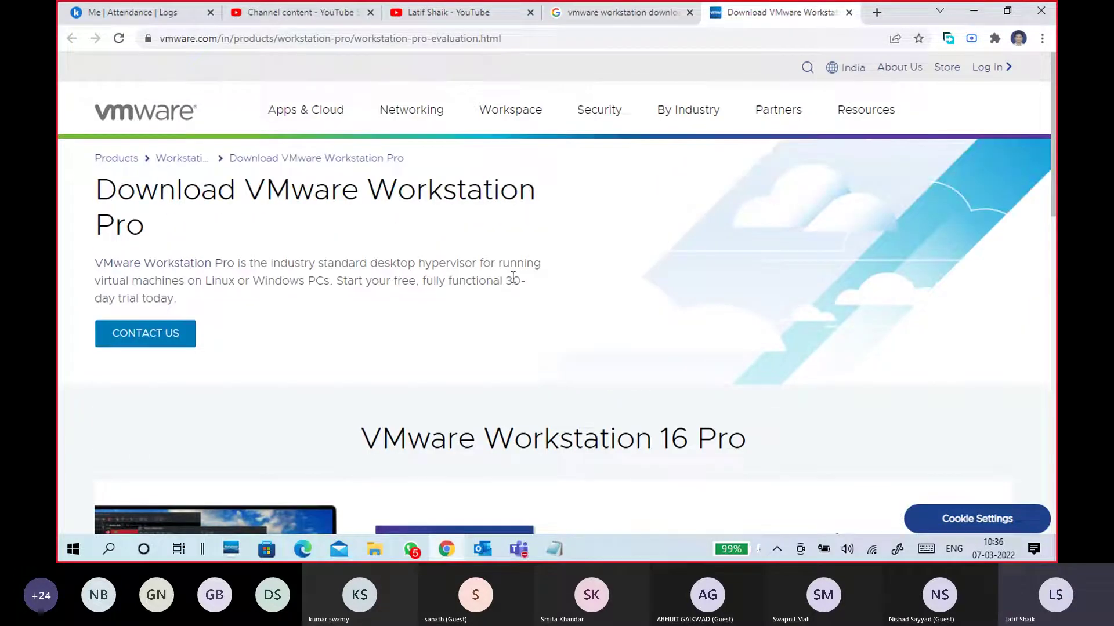
drag(513, 279, 526, 281)
scroll(428, 278, down, 10)
drag(863, 118, 929, 115)
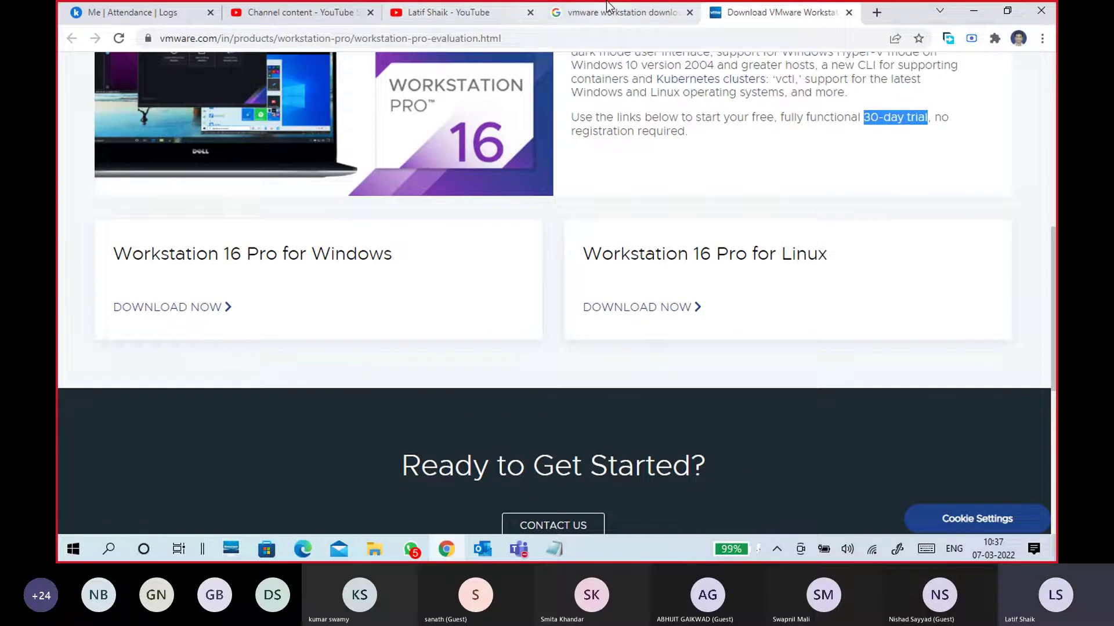
click(618, 12)
Change the Google query from 'vmware workstation download' to 'vmware fusion for mac'
click(445, 94)
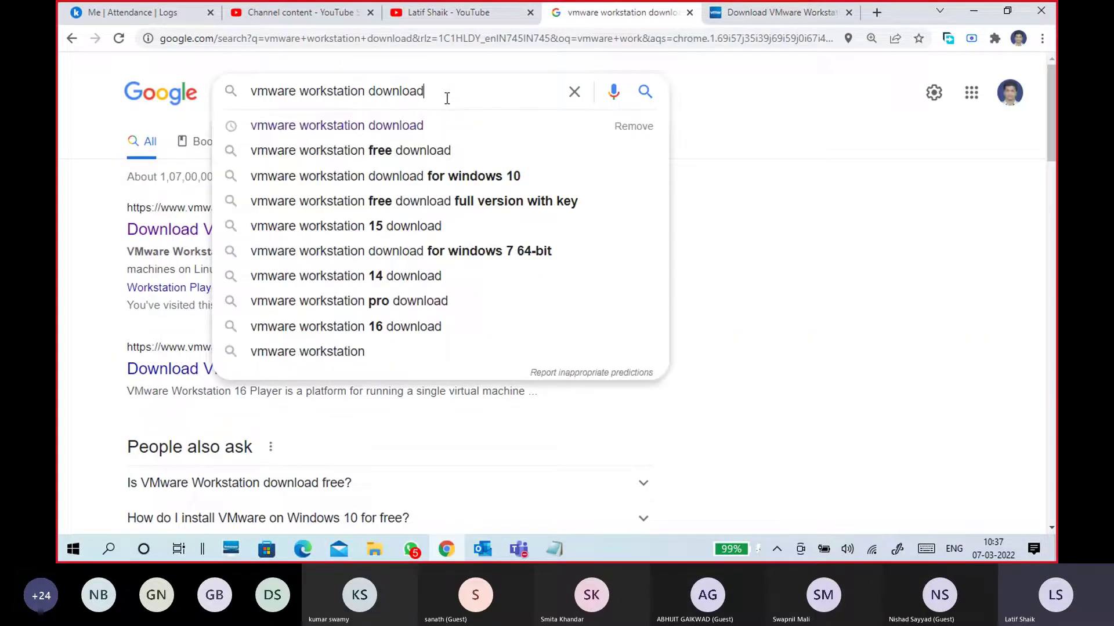
drag(445, 94, 300, 104)
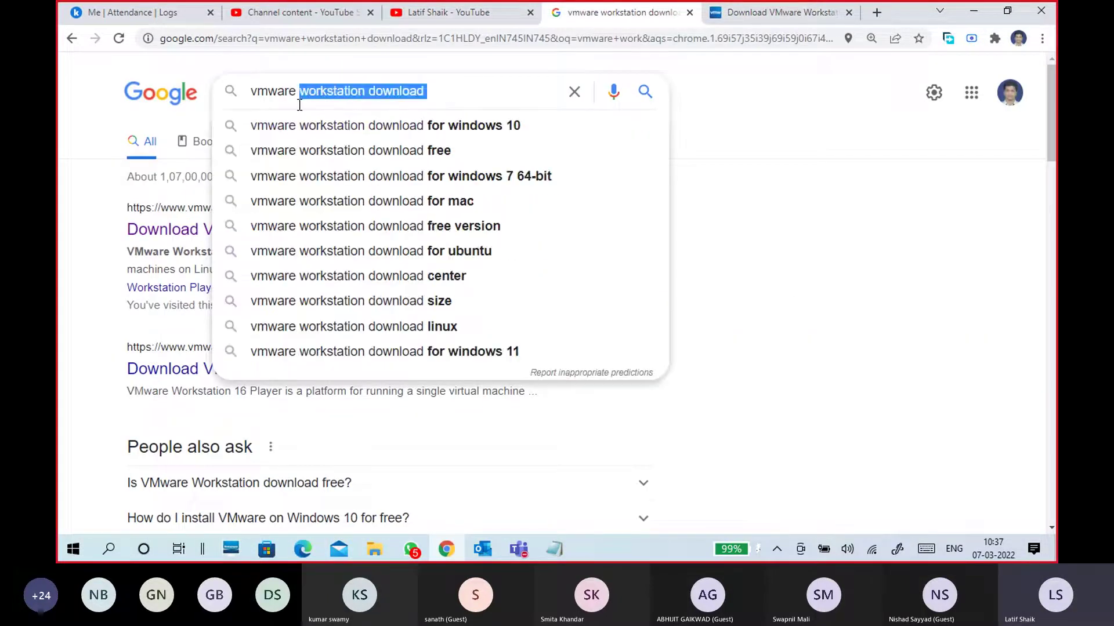
key(BackSpace)
text(fusi)
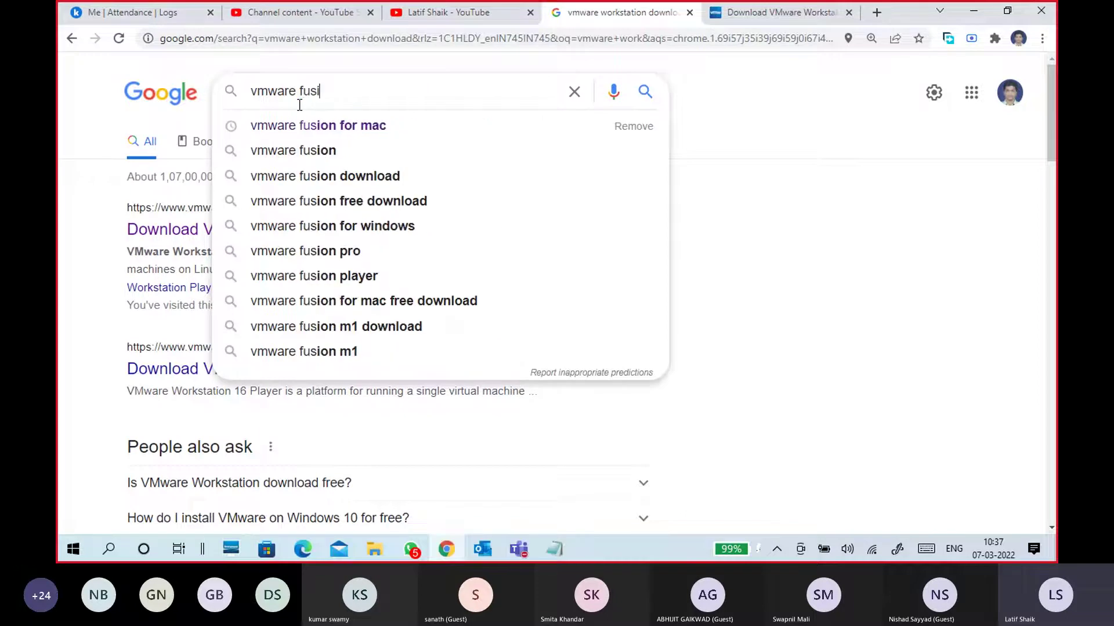
click(320, 126)
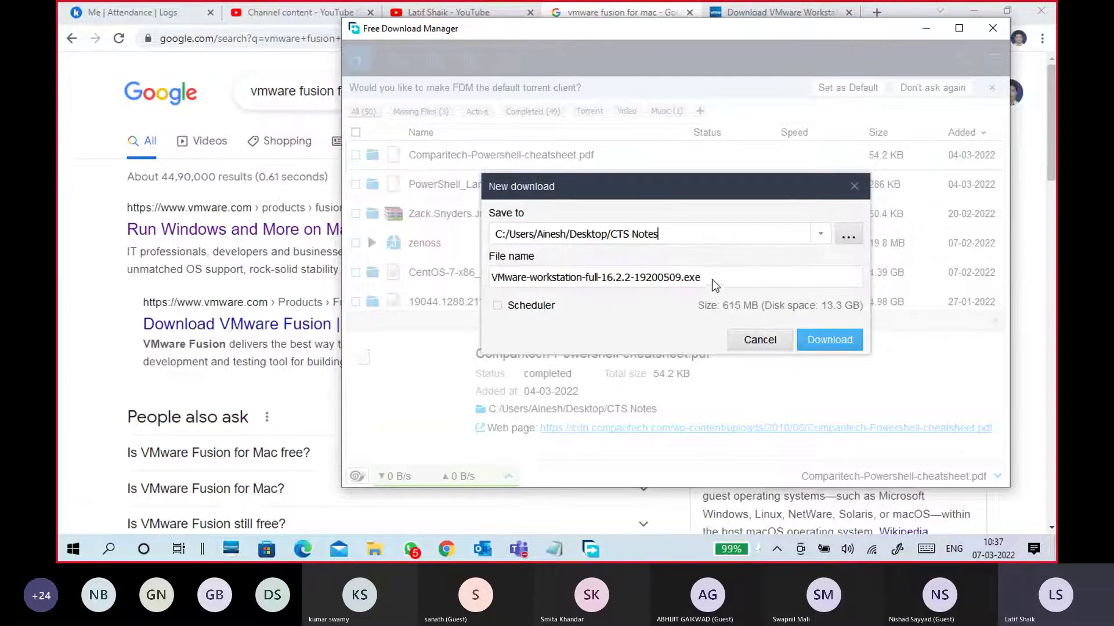
Point out VMware-workstation-full-16.2.2-19200509.exe in Free Download Manager, then cancel that download
drag(702, 278, 485, 277)
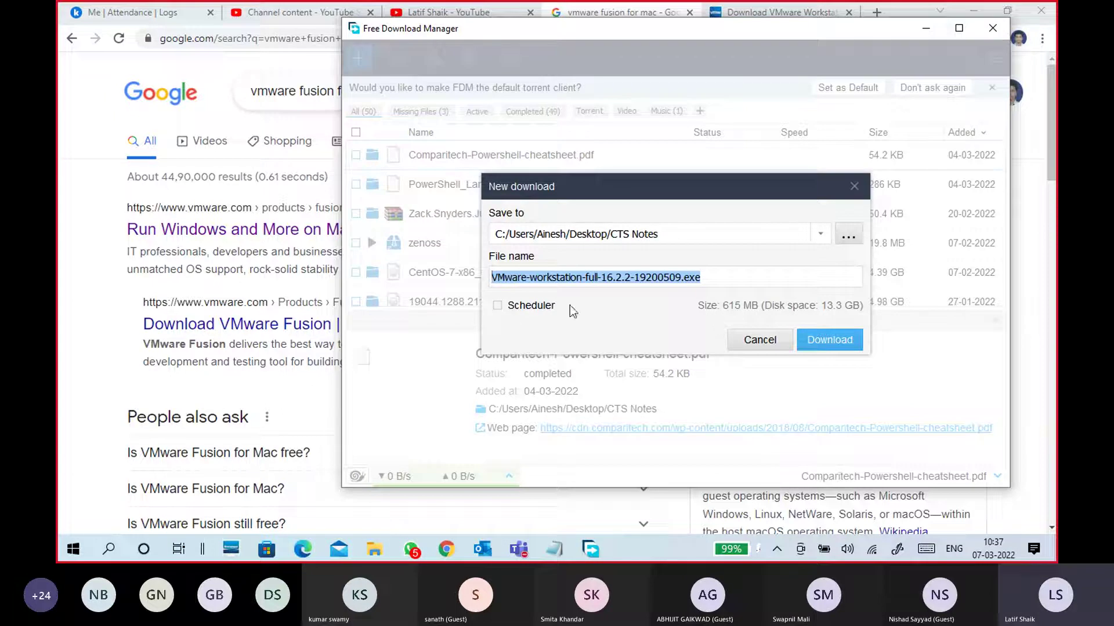
click(752, 342)
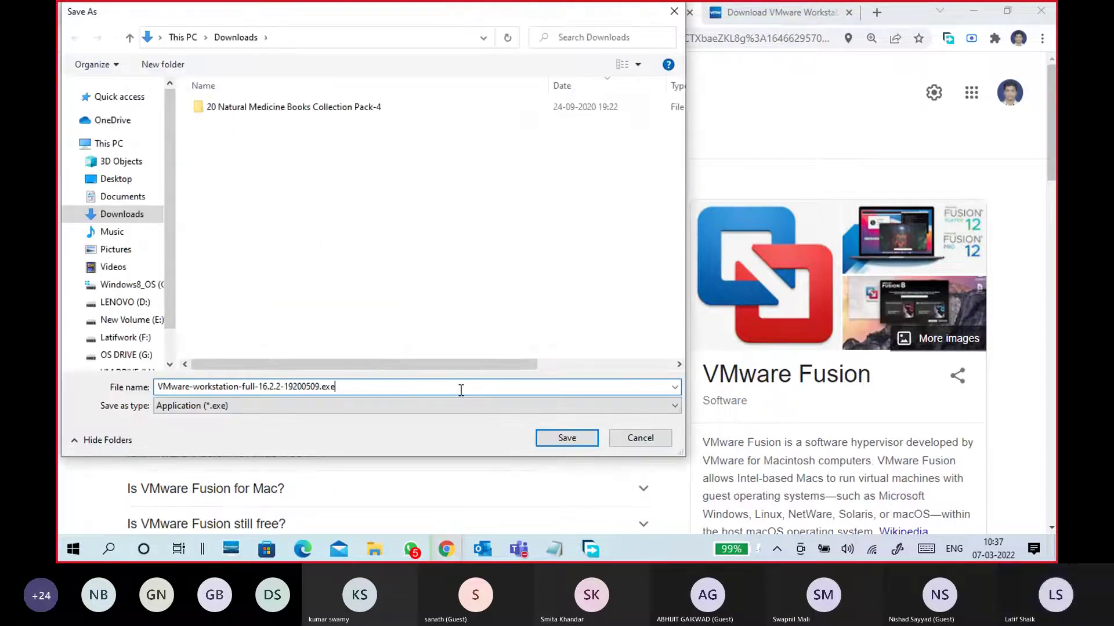
Dismiss the Save As dialog for the Workstation installer without saving
click(662, 443)
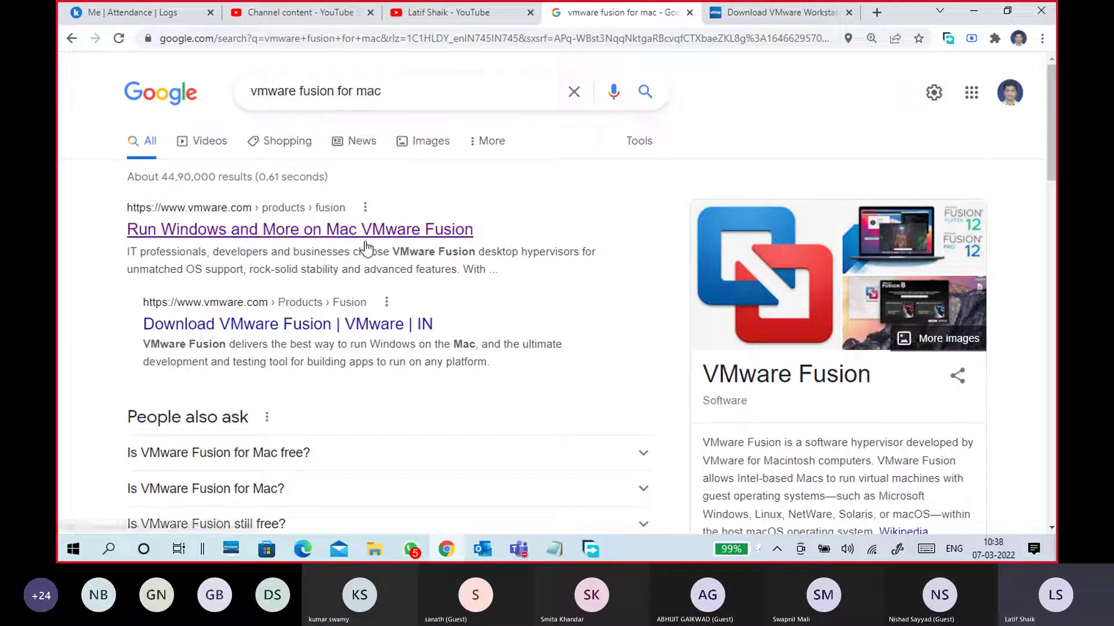
Highlight 'VMware Fusion' in the first search result's description
drag(392, 252, 480, 252)
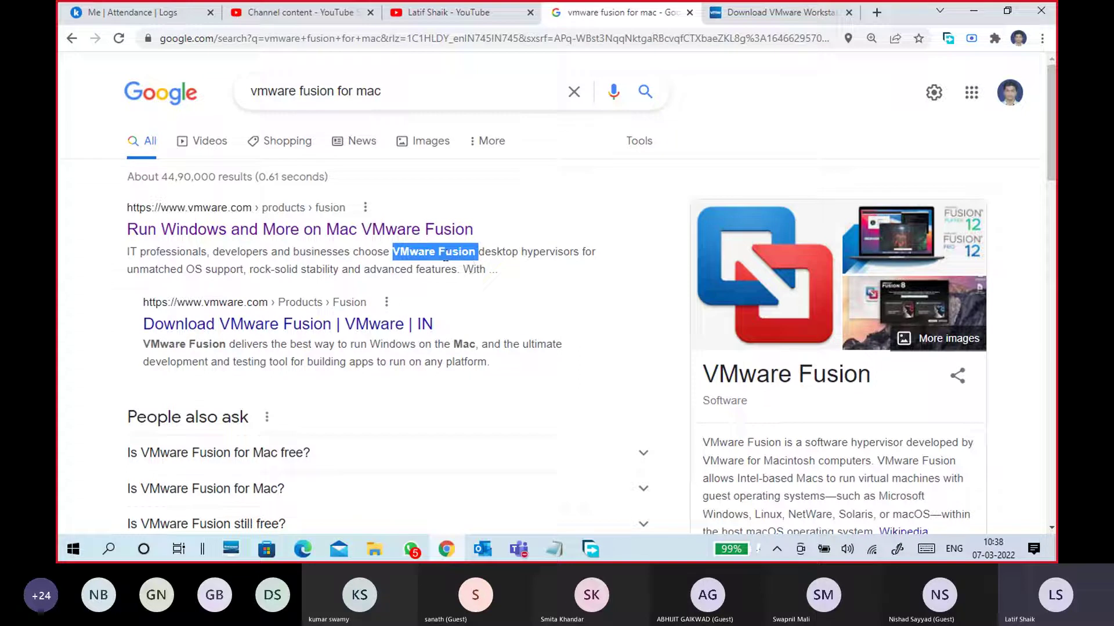
click(449, 274)
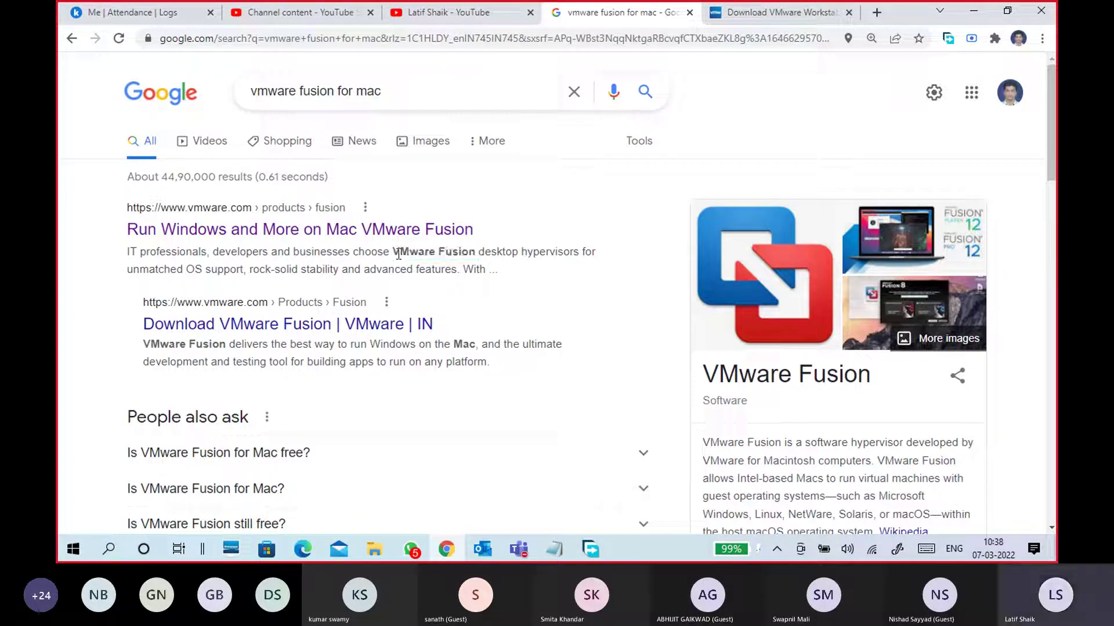
drag(394, 251, 479, 246)
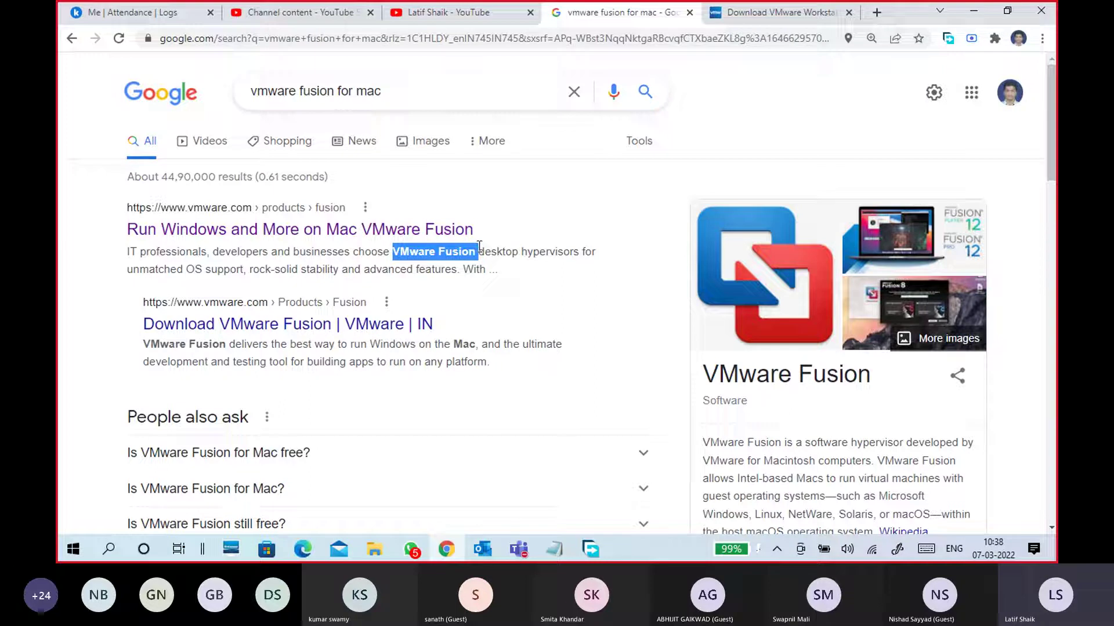
click(481, 255)
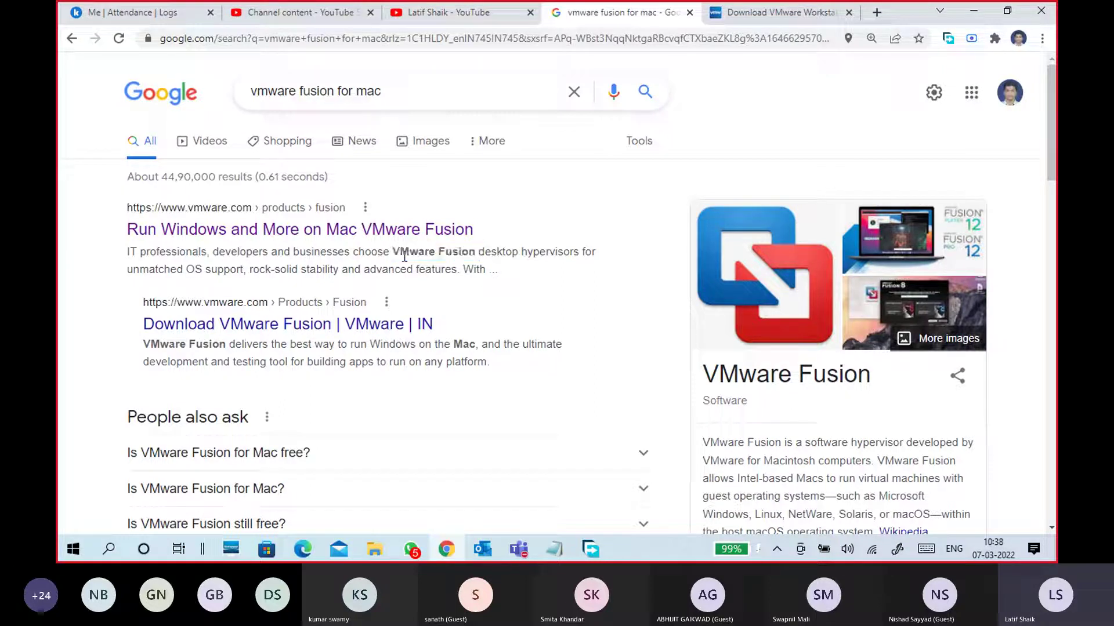
Highlight the first result's description, then bring the CTS Classes Test 1 Teams meeting forward
drag(392, 252, 467, 268)
click(467, 268)
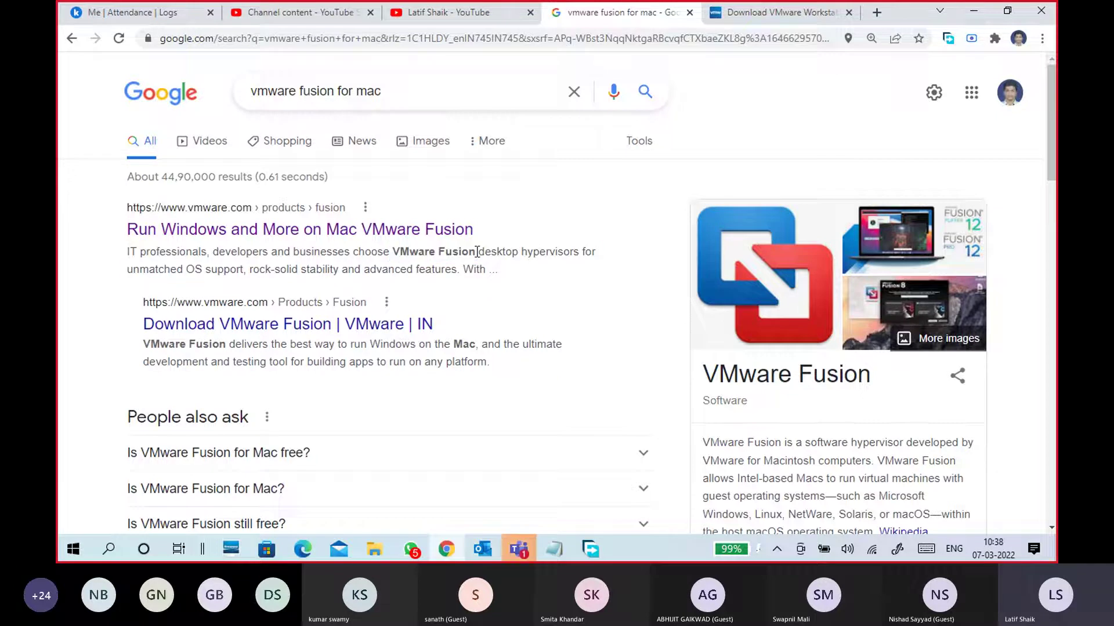
mouse_move(524, 543)
click(545, 485)
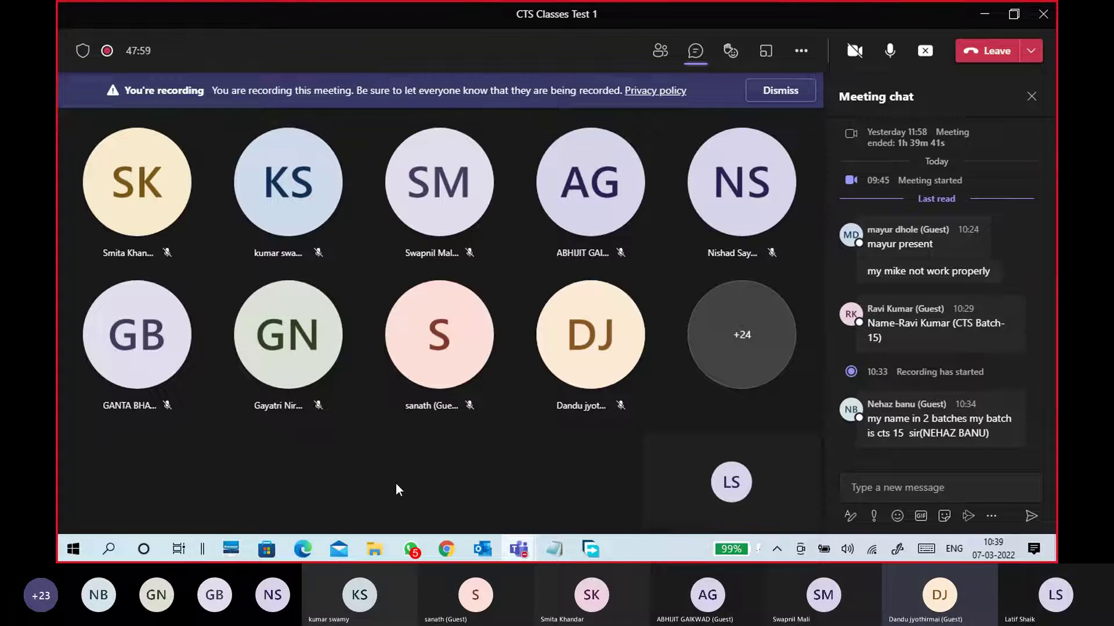
Check cell G12 in the SD2 & SD3 ATTND workbook, then move to the CTS Batch15 workbook
click(307, 554)
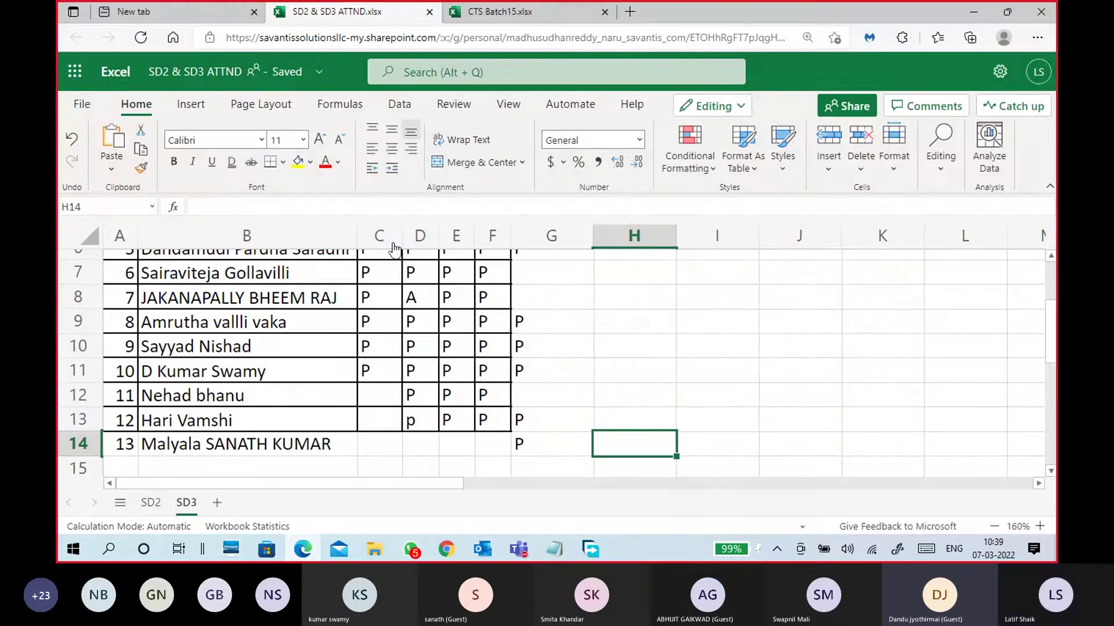
click(566, 394)
key(ctrl+Tab)
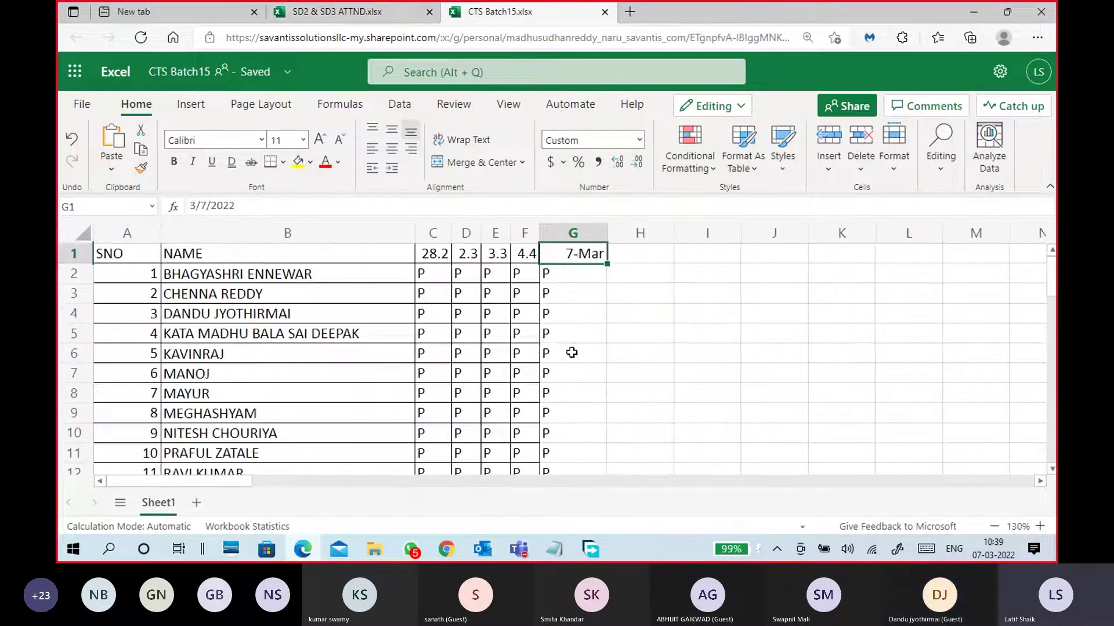
scroll(579, 349, down, 4)
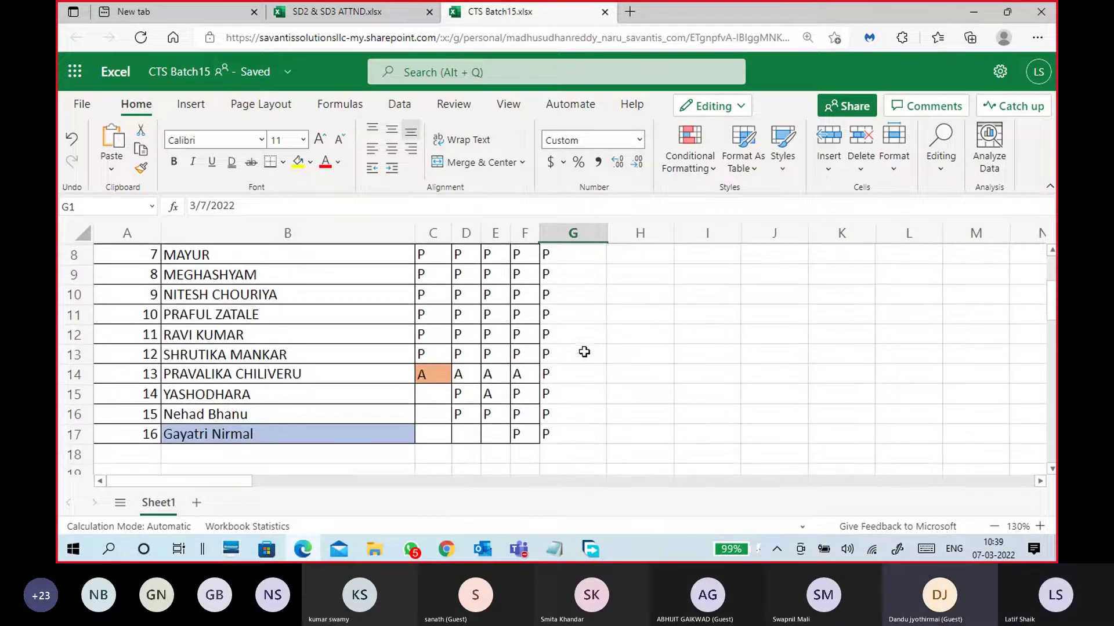
scroll(587, 353, up, 2)
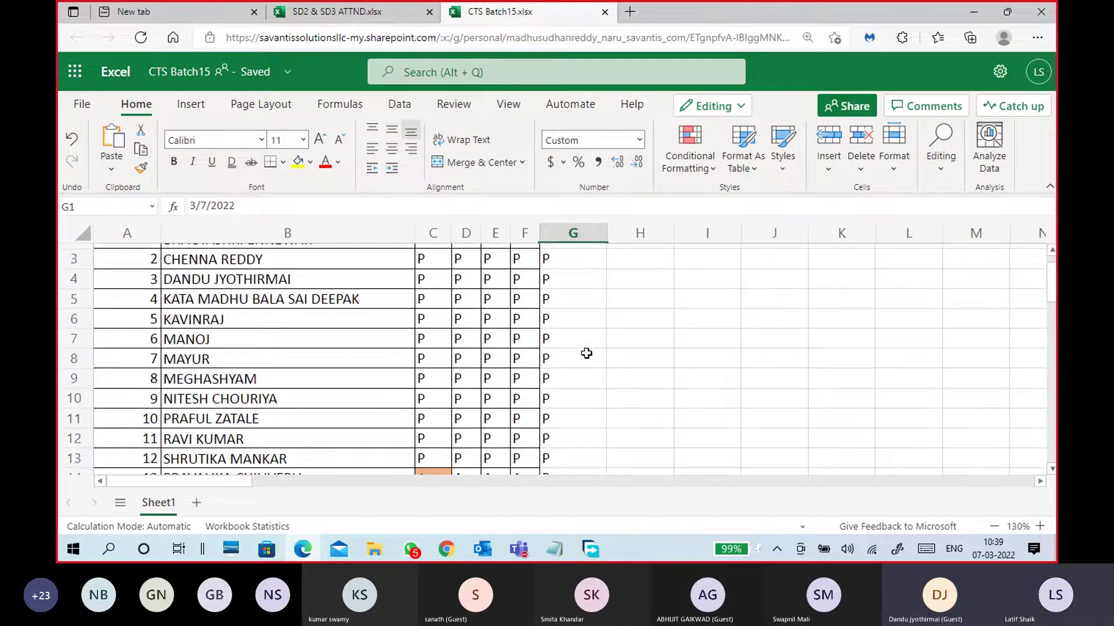
Review the names in B11 and B16 and the mark in G16, then return to the CTS Classes Test 1 meeting
click(253, 418)
scroll(255, 417, down, 3)
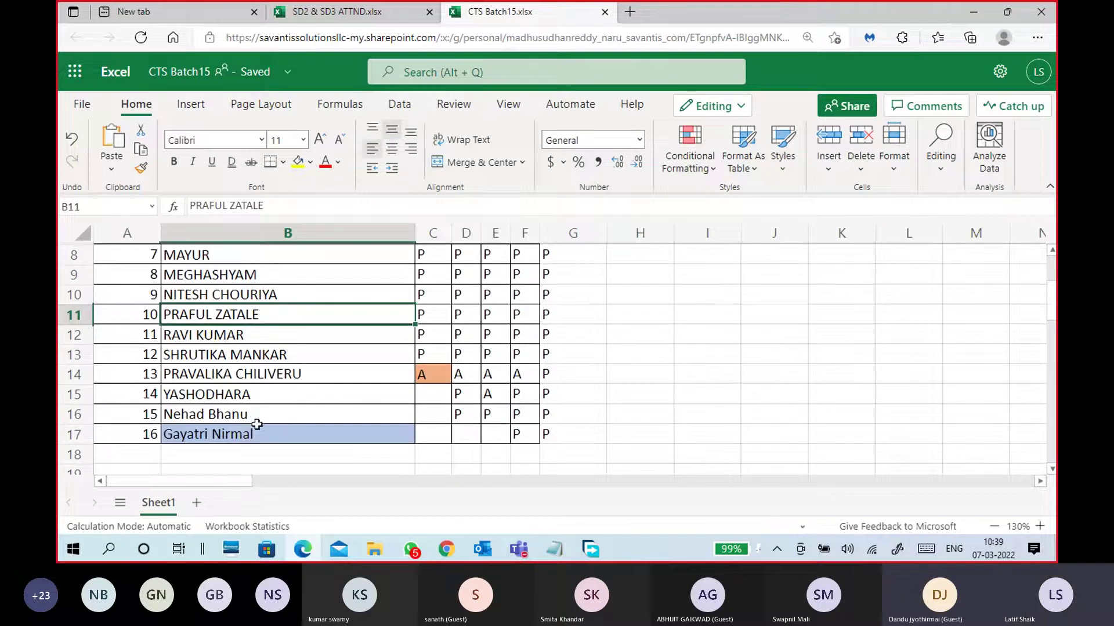
click(255, 418)
click(576, 416)
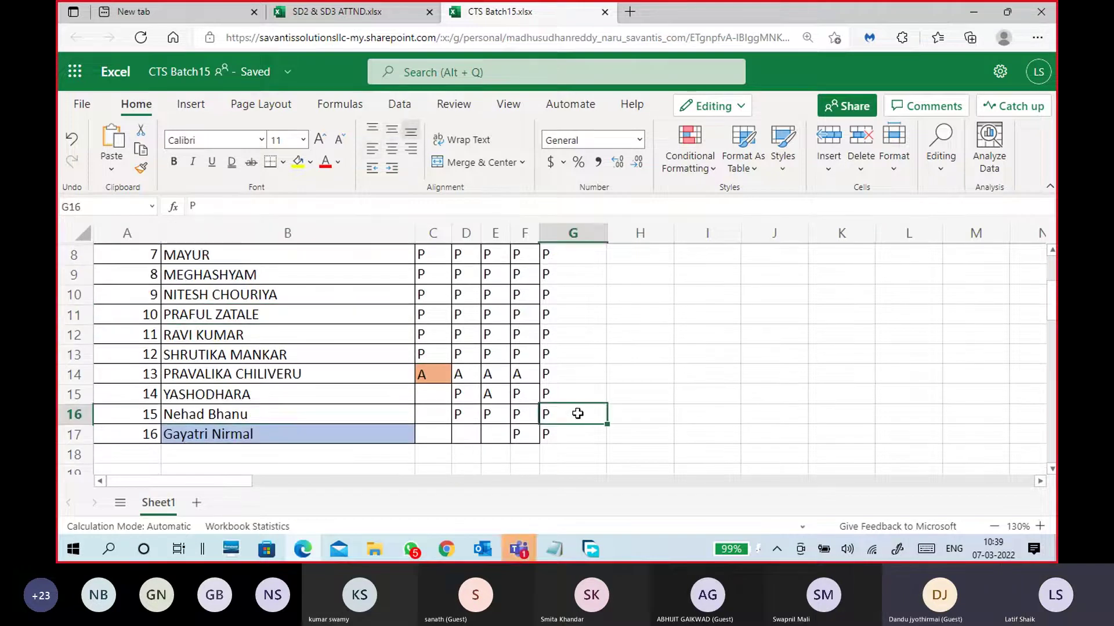
mouse_move(518, 549)
click(548, 464)
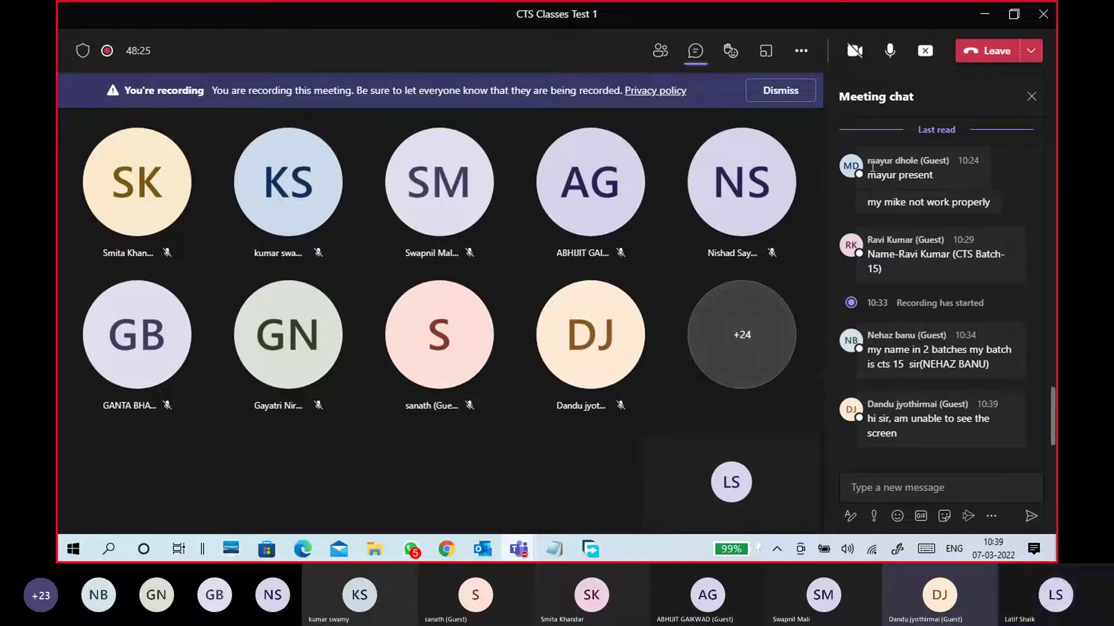
Share the screen in the Teams meeting and minimize the spreadsheet to show Chrome's search results
click(925, 53)
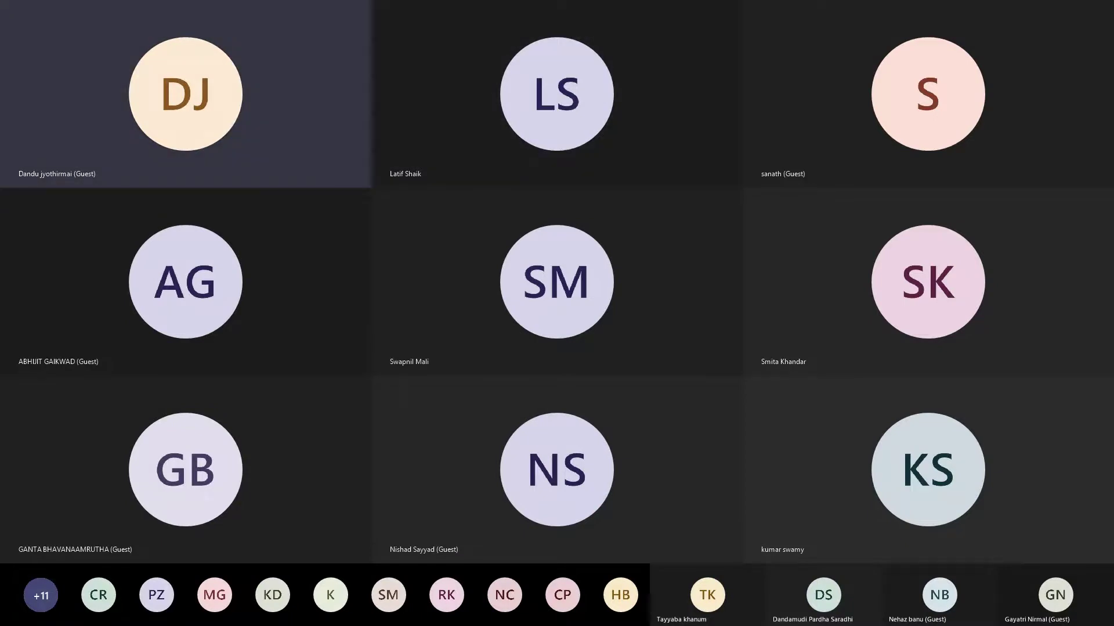
scroll(577, 410, up, 2)
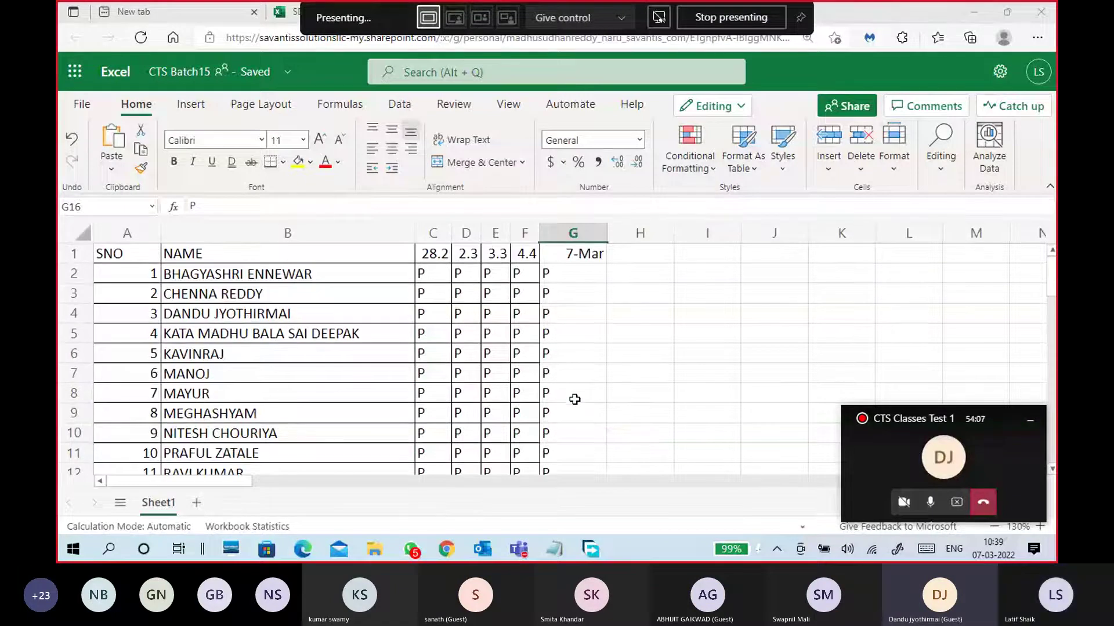
click(977, 8)
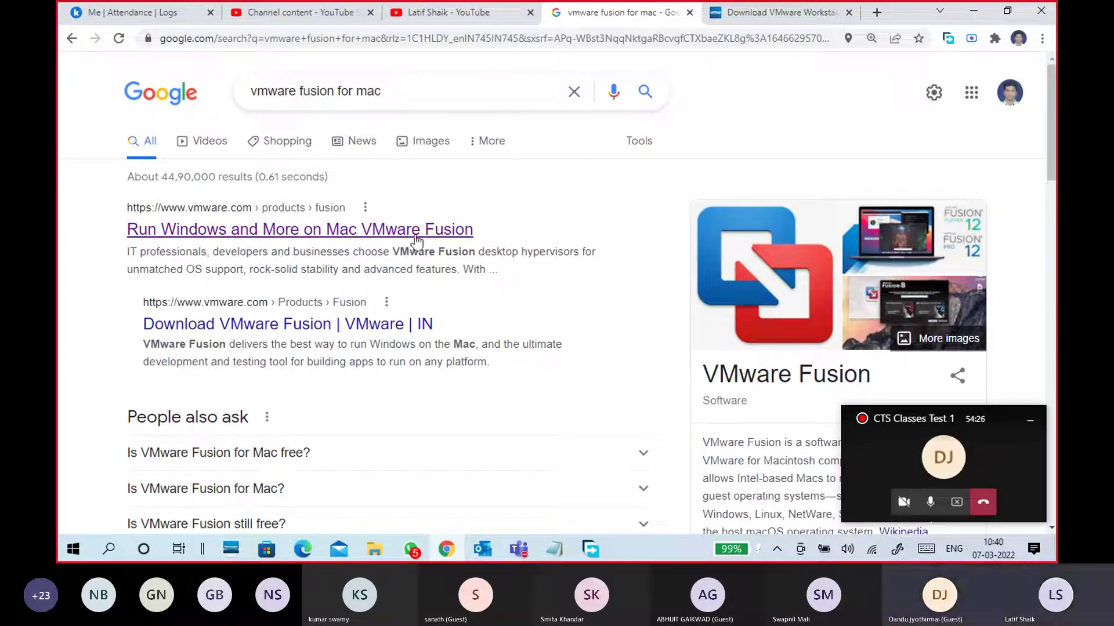
On the VMware Workstation download page, highlight the 'Workstation 16 Pro for Windows' heading and 'Windows'
scroll(693, 380, down, 3)
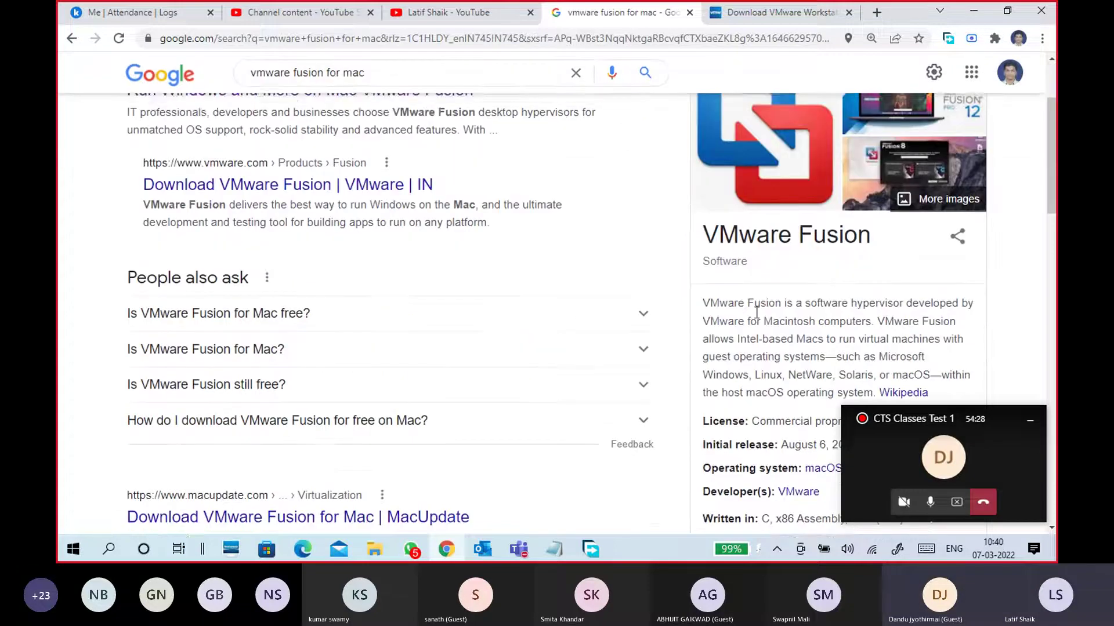
drag(703, 228, 882, 239)
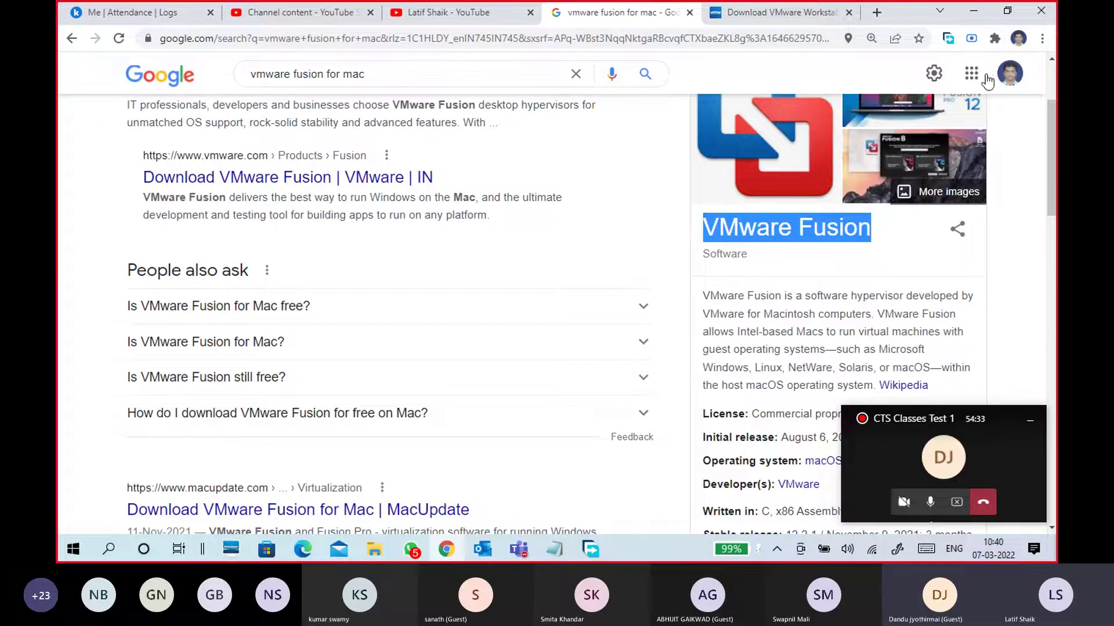
click(771, 12)
scroll(654, 284, up, 3)
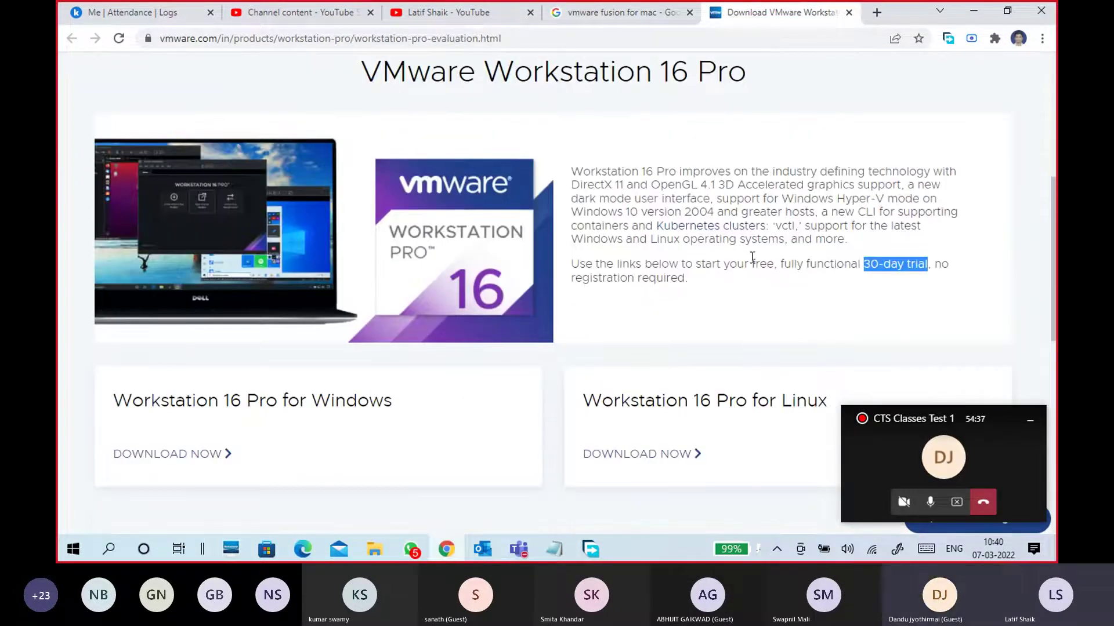
drag(113, 400, 396, 412)
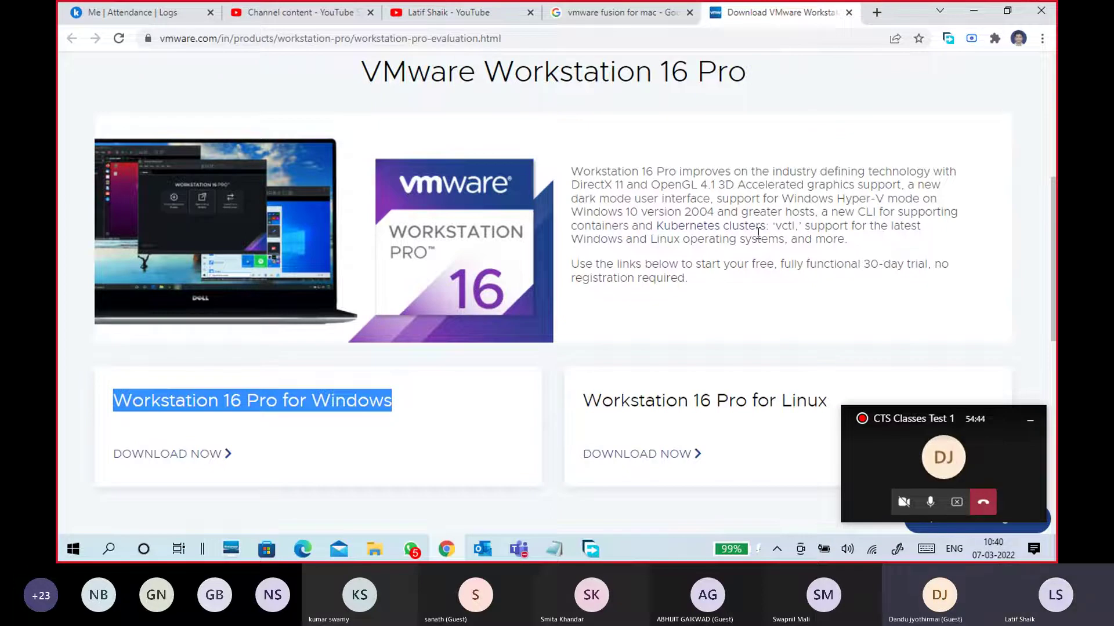
click(343, 403)
drag(312, 403, 395, 403)
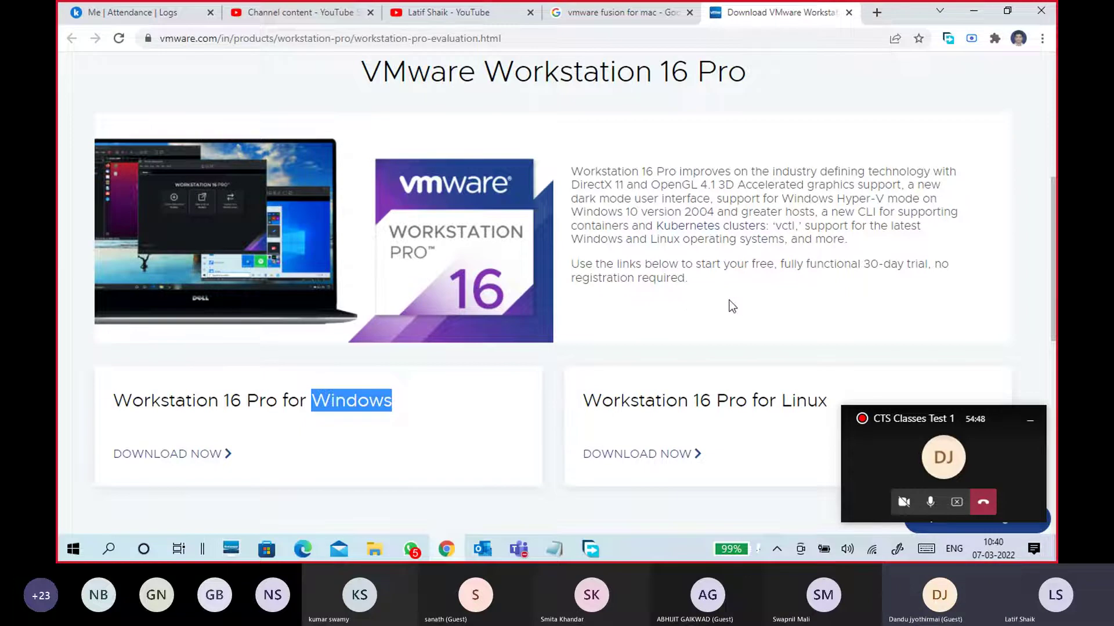
Highlight both Workstation 16 Pro intro paragraphs, then close the download page
scroll(756, 241, down, 1)
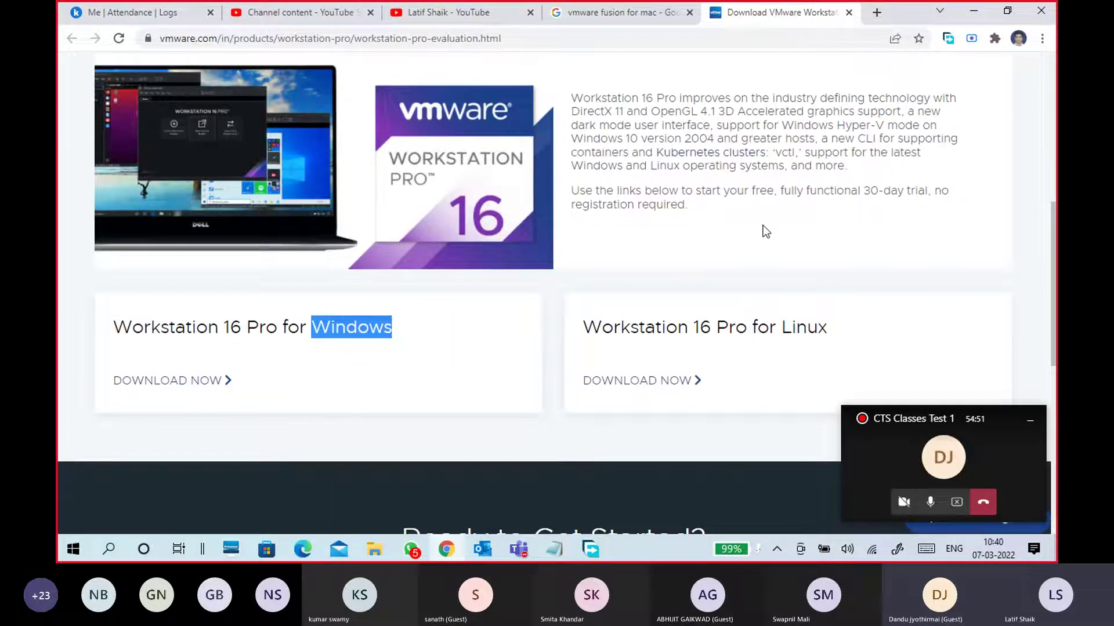
scroll(763, 225, up, 2)
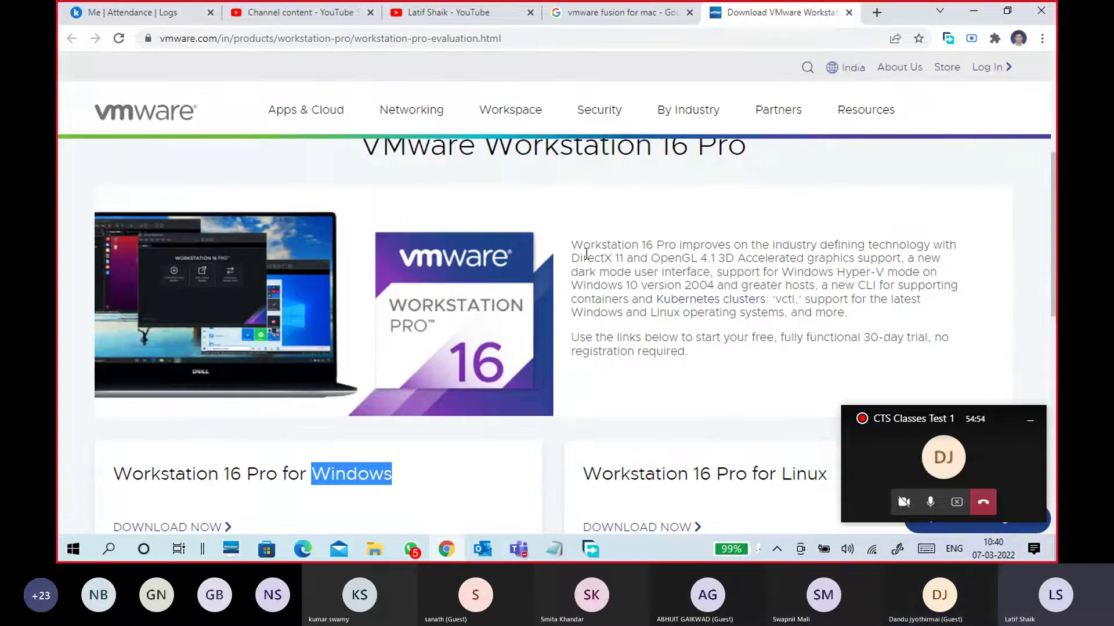
drag(576, 245, 714, 360)
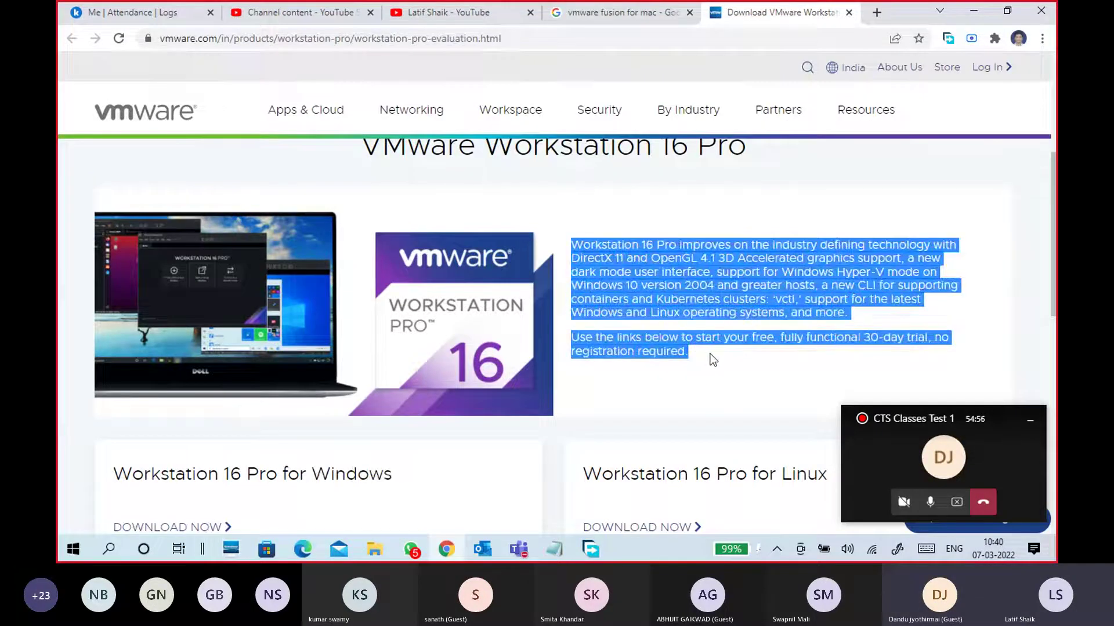
click(640, 267)
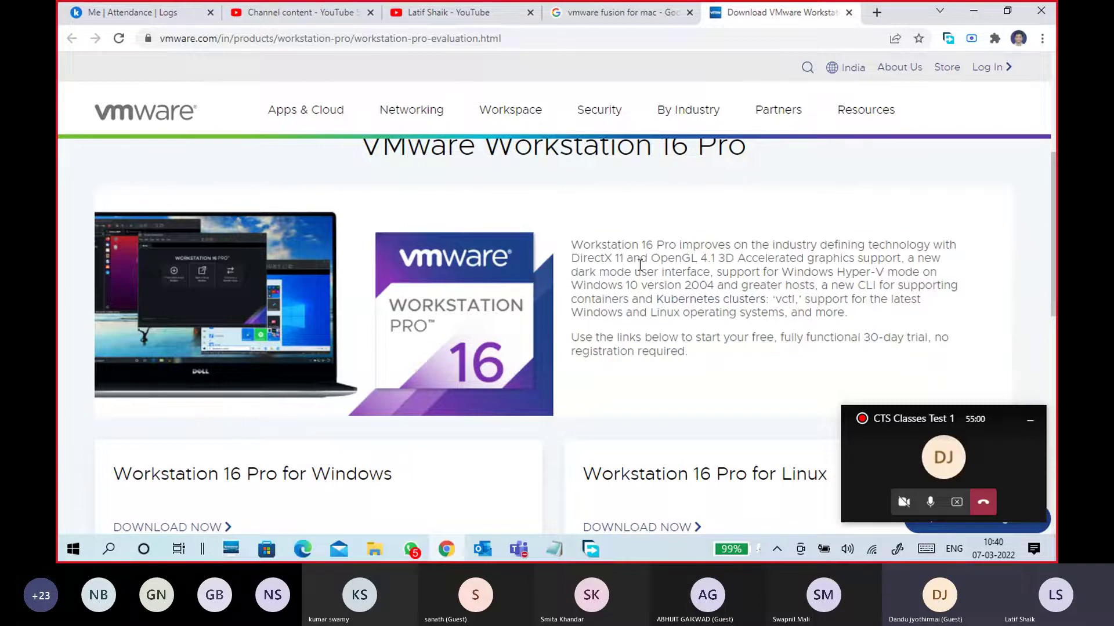
scroll(659, 299, up, 1)
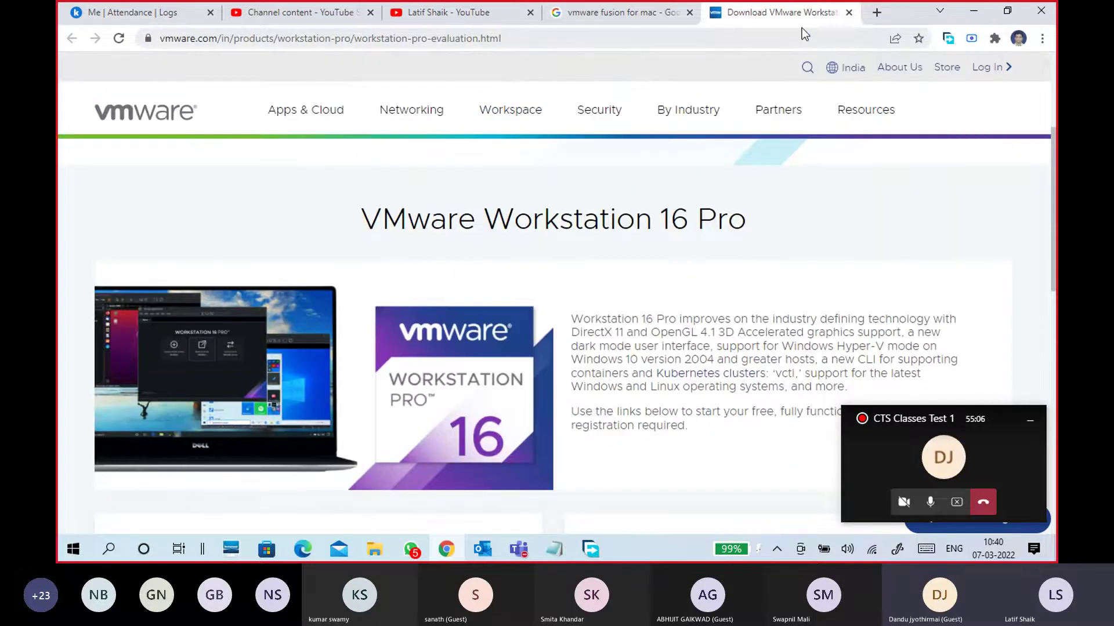
click(848, 12)
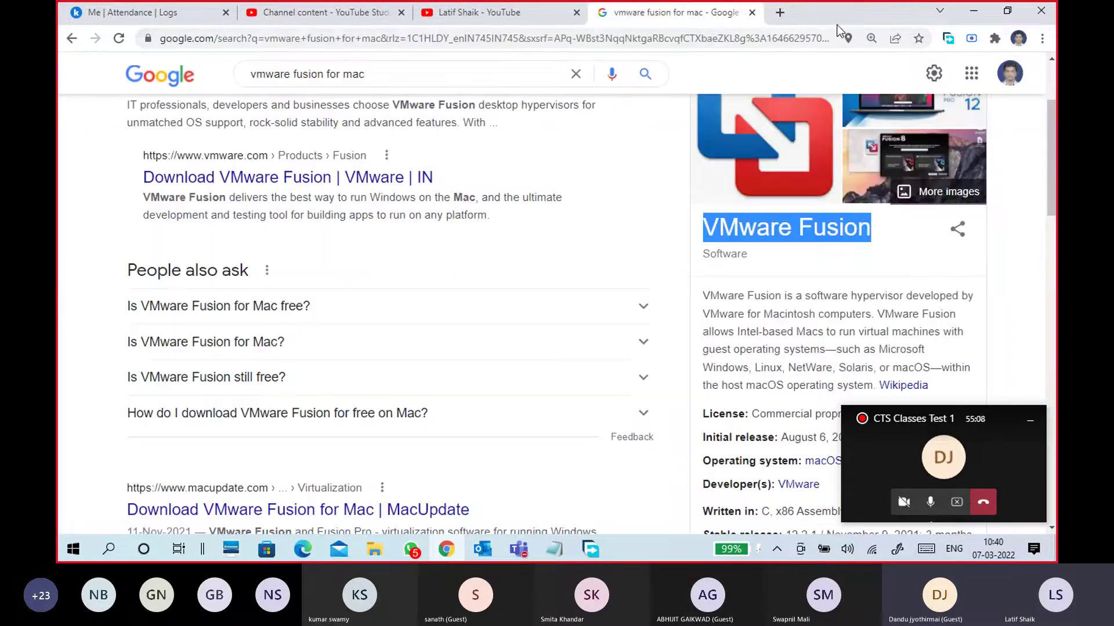
Go back to the results and delete 'download' from the query, leaving 'vmware workstation'
click(70, 39)
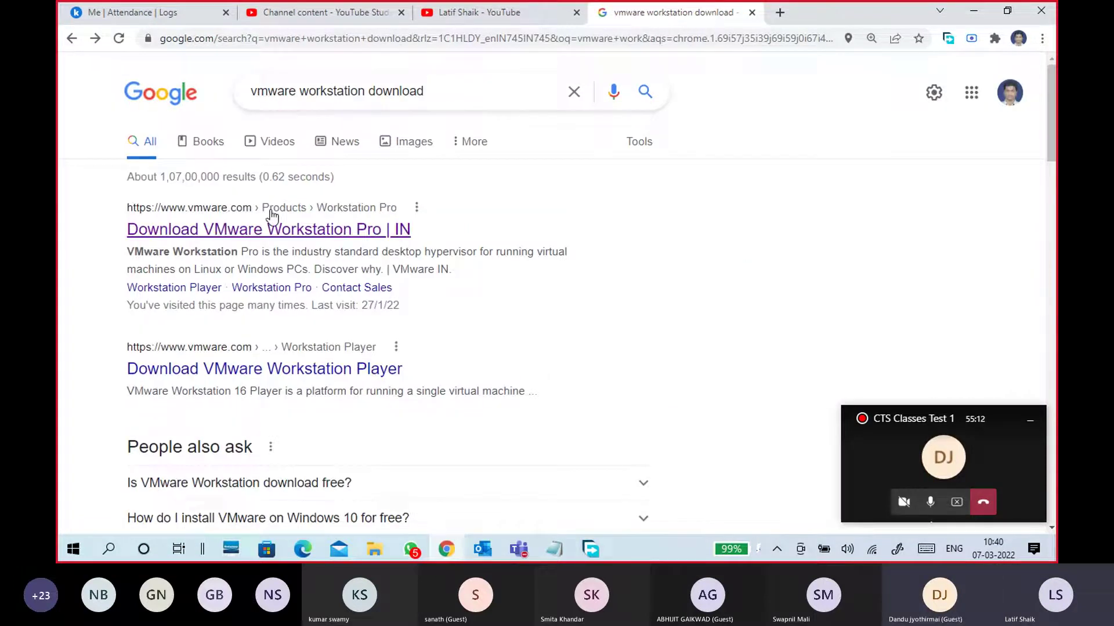
click(454, 93)
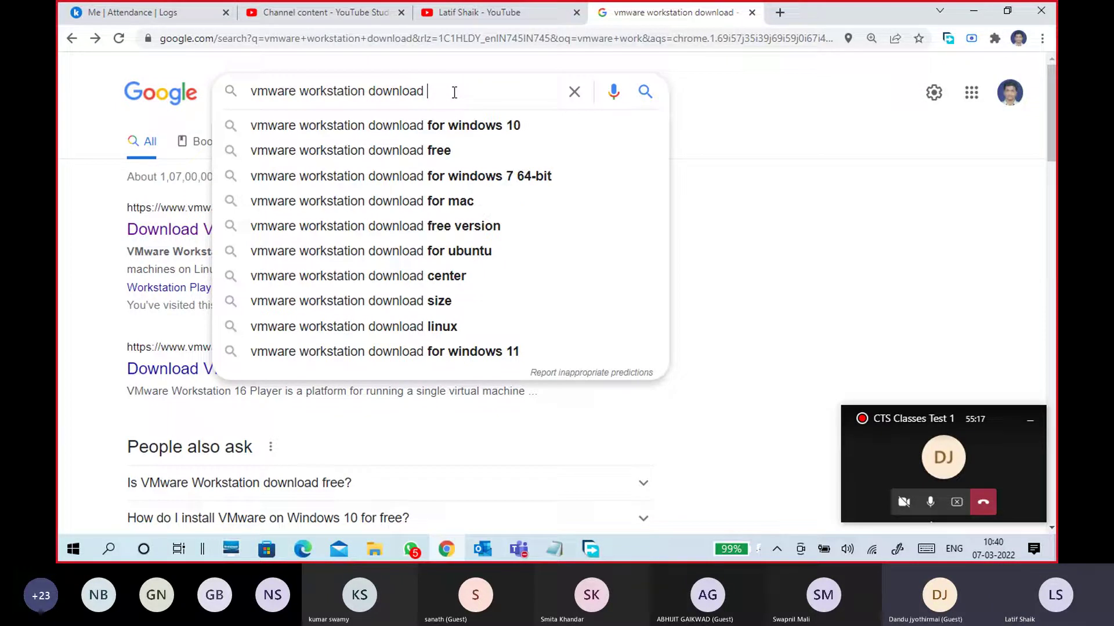
drag(454, 92, 370, 93)
key(BackSpace)
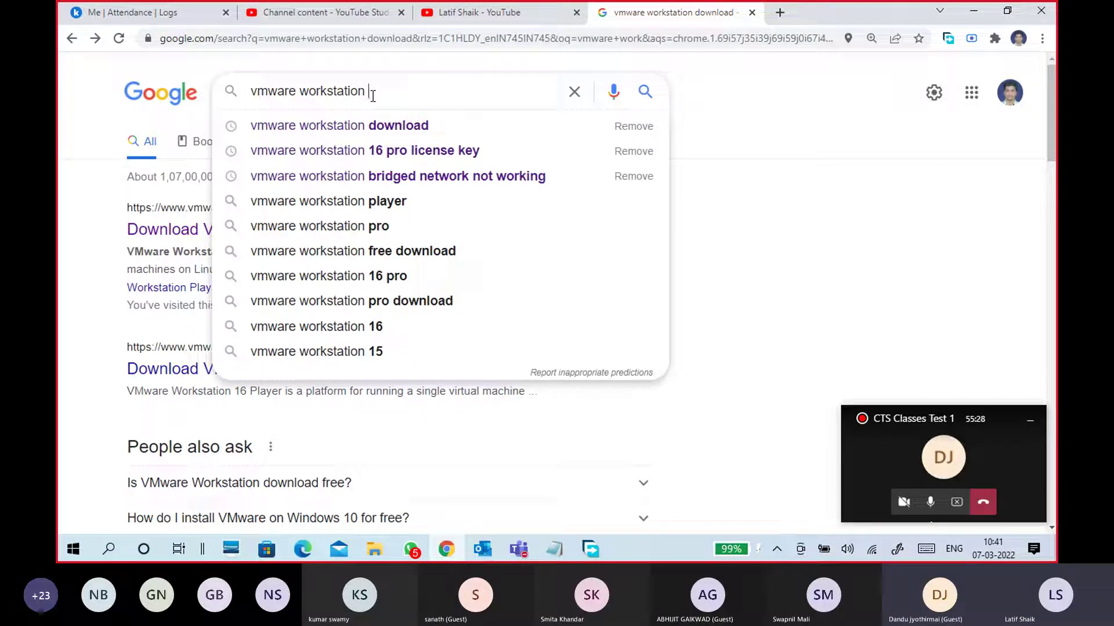
Search Windows for 'vmware' to view the installed VMware Workstation 16 Player, then return to Google's search box
click(110, 551)
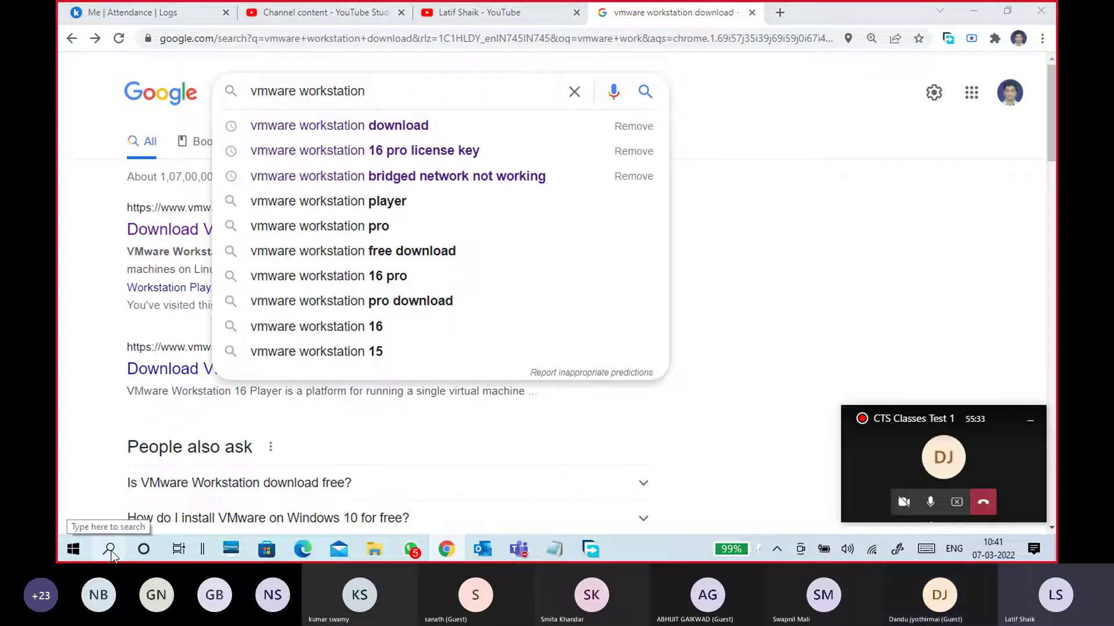
text(vmware)
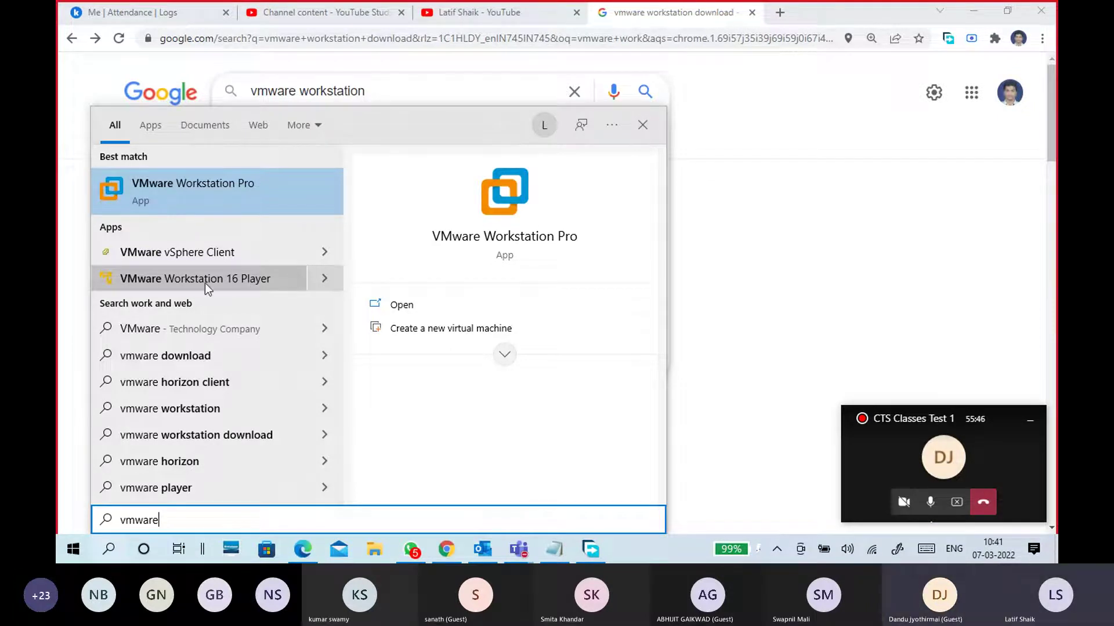
click(324, 282)
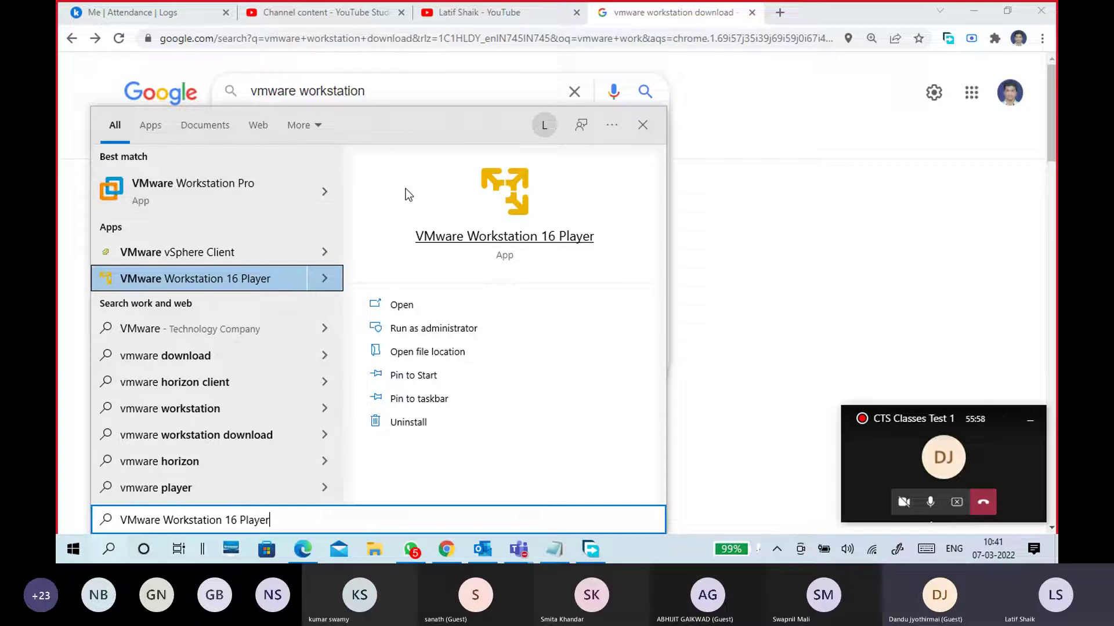
click(746, 172)
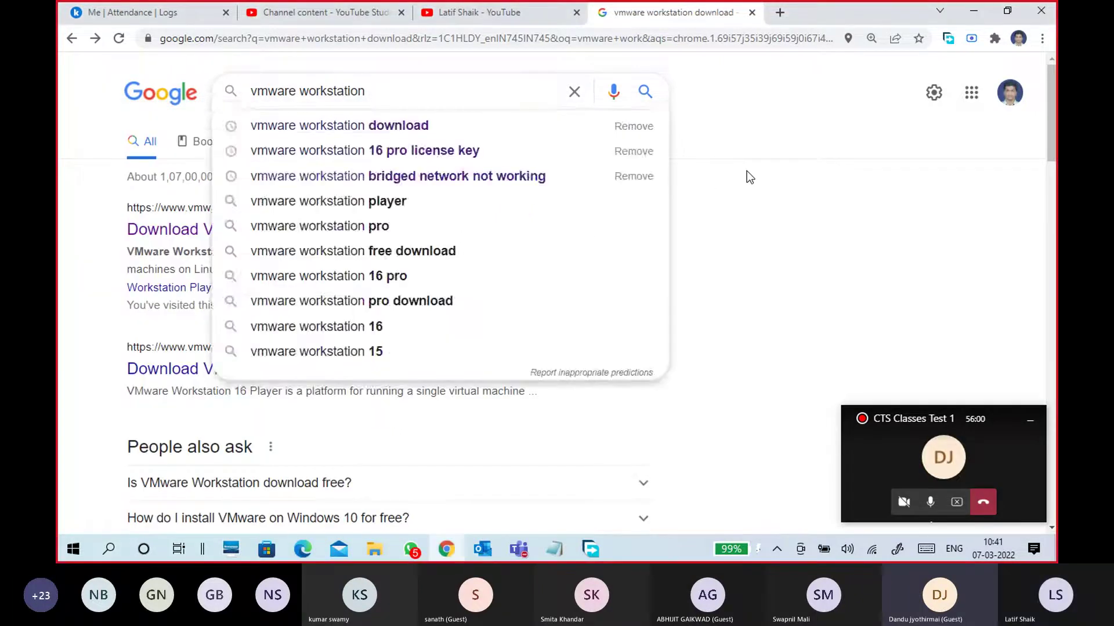
click(746, 170)
click(412, 92)
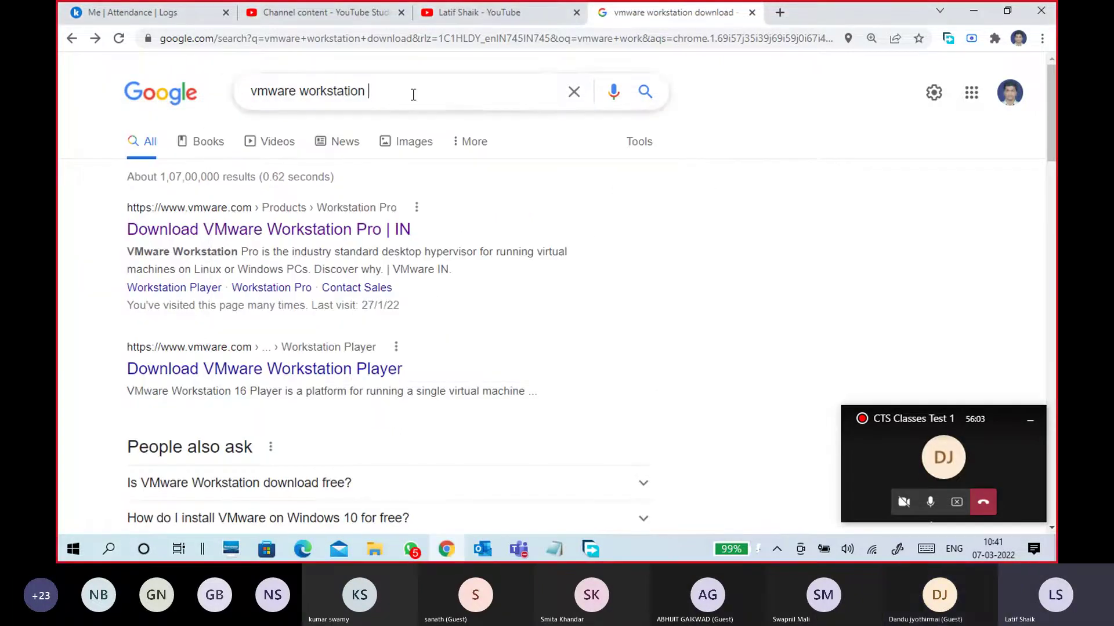
Search 'vmware workstation 16 pro license key' and open the link menu on the top gist.github.com result
click(432, 154)
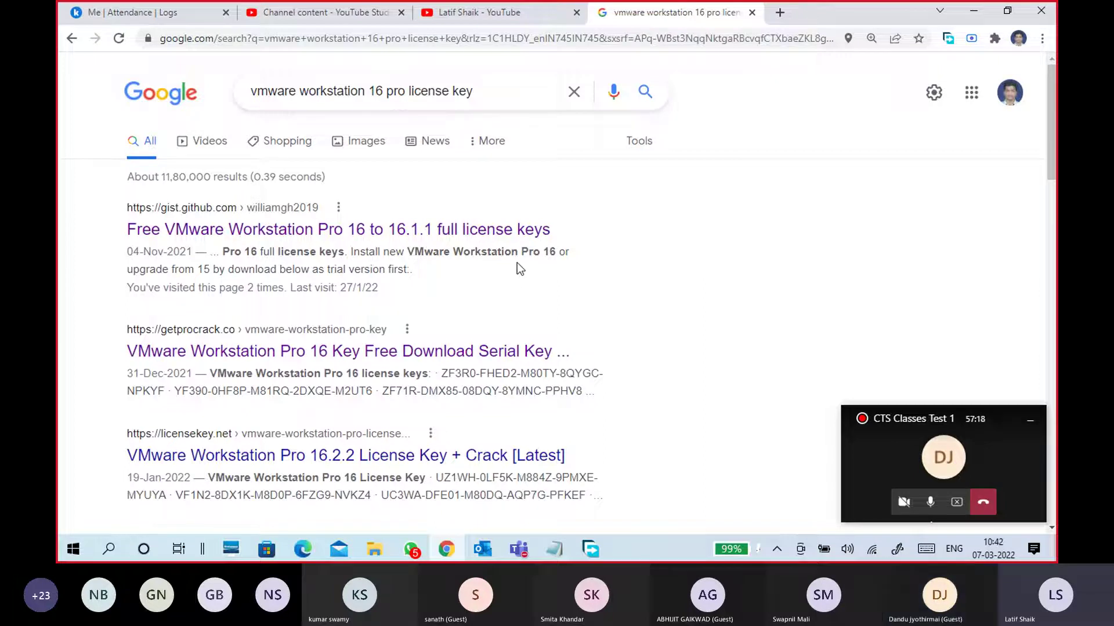
scroll(618, 277, down, 2)
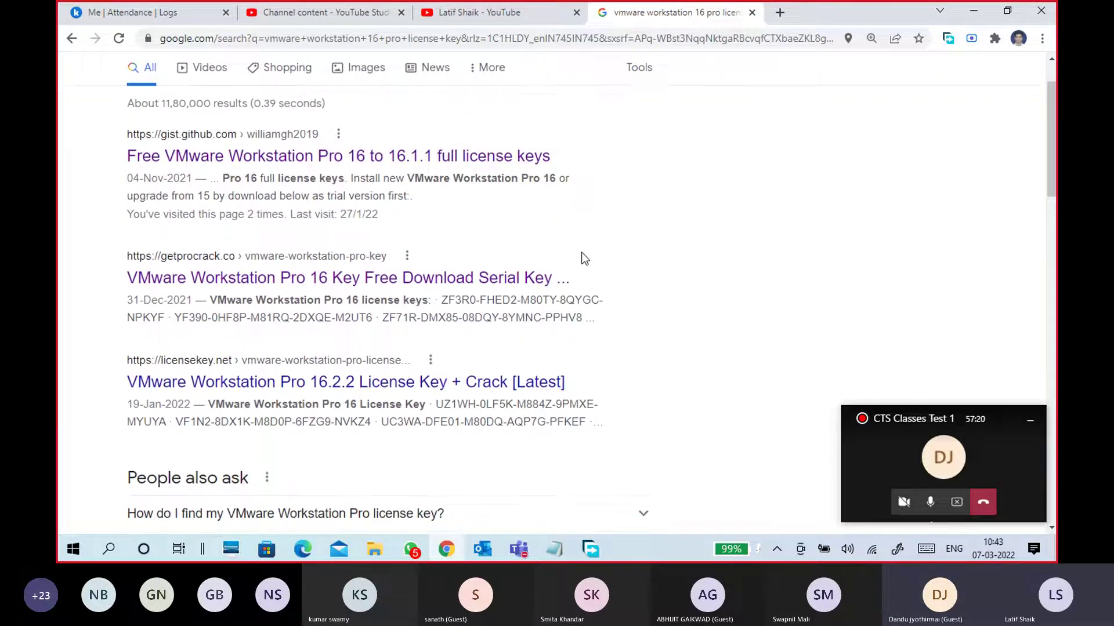
scroll(529, 227, up, 2)
drag(492, 92, 57, 289)
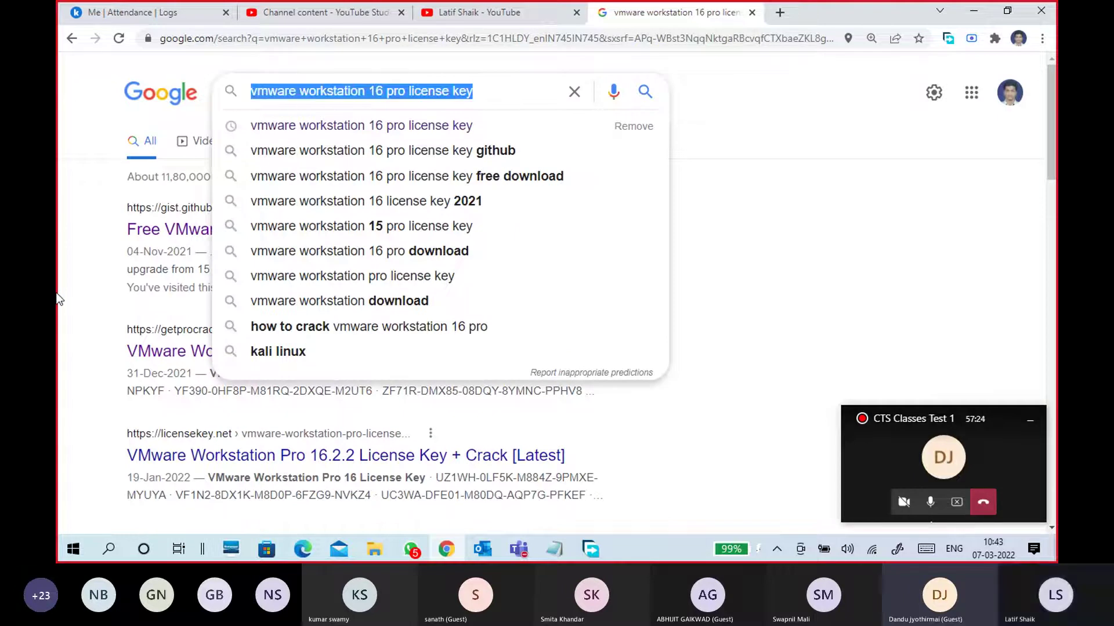
click(57, 294)
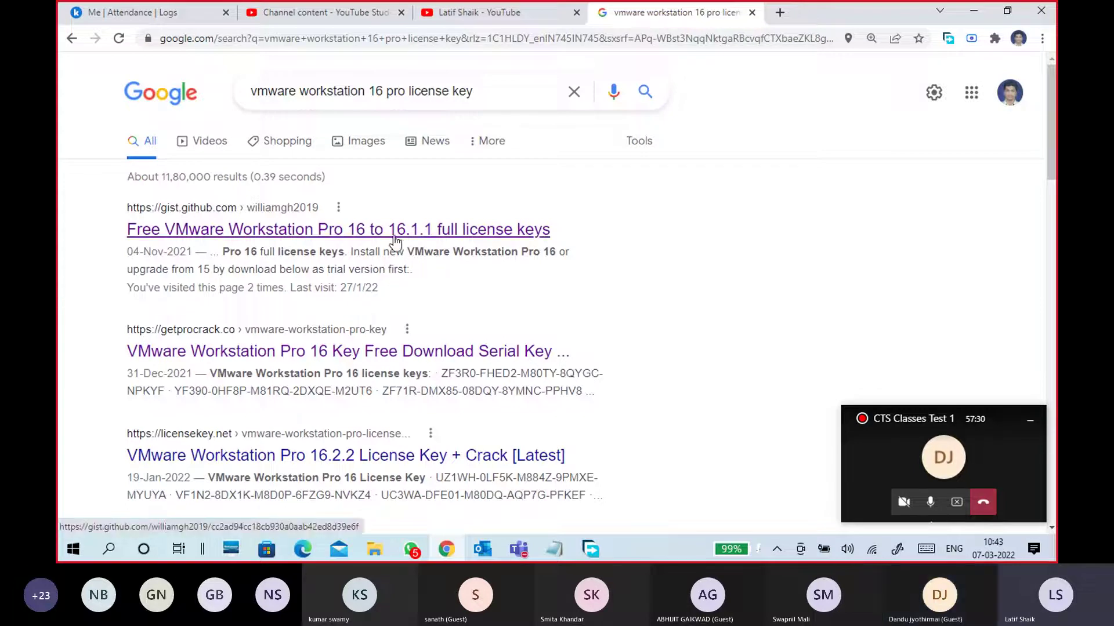
right_click(427, 235)
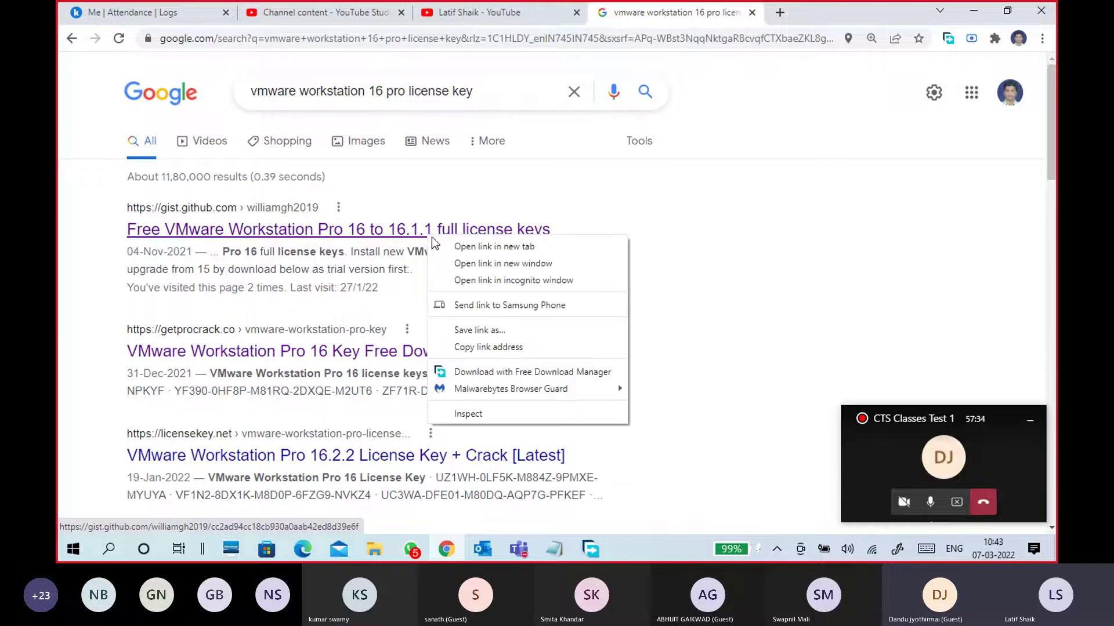
Open the license-key gist in a new tab, select keys on lines 9–11 and 15, then return to Google
click(464, 247)
click(760, 17)
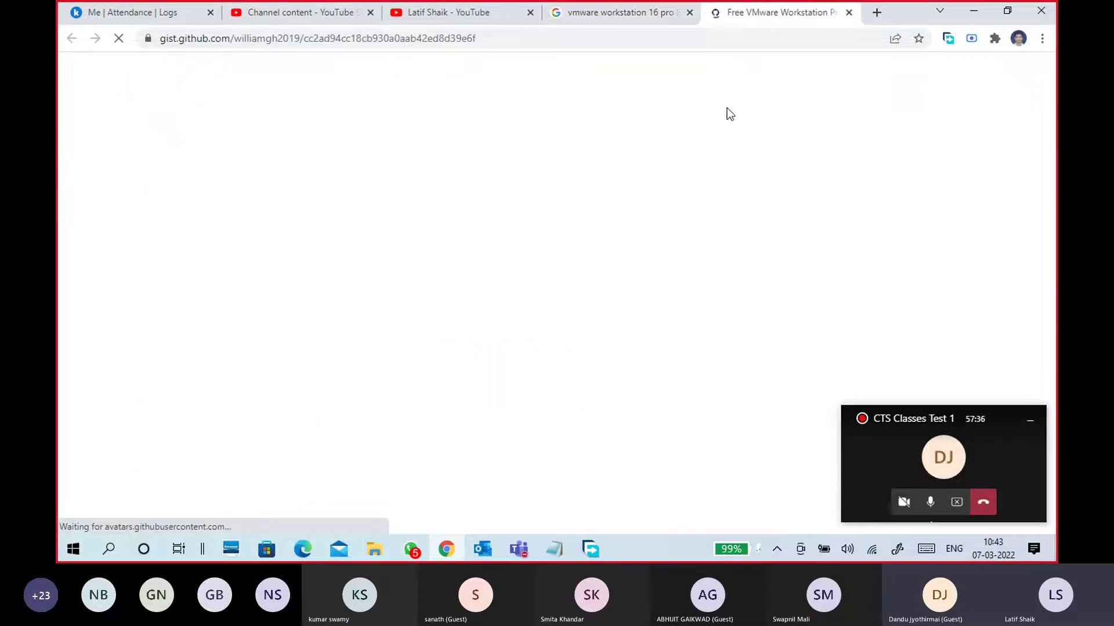
scroll(506, 322, down, 5)
drag(237, 150, 378, 185)
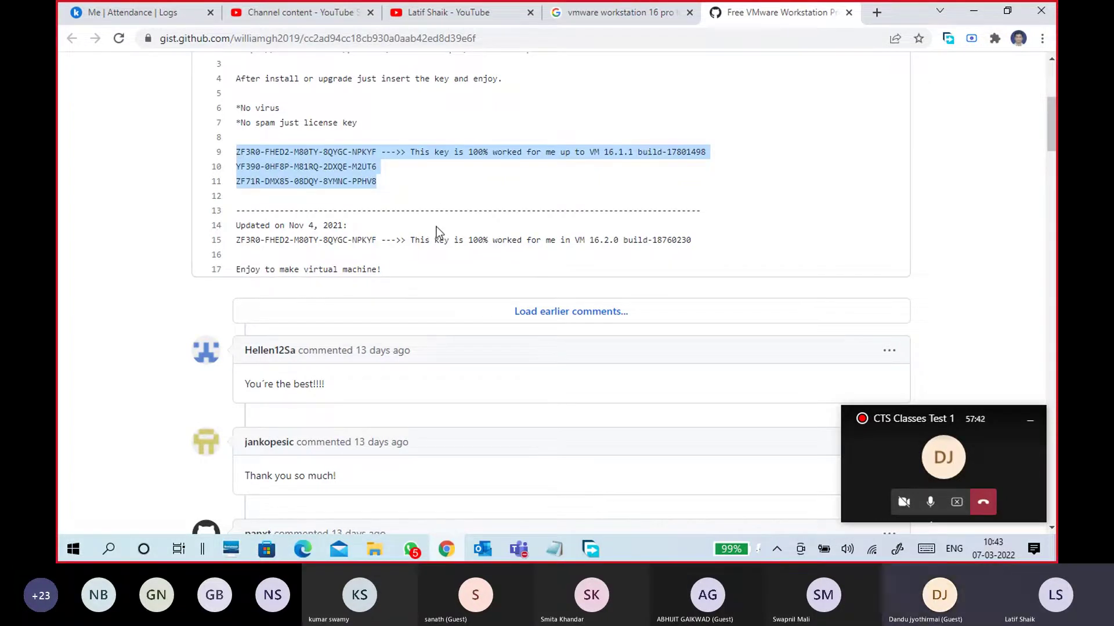
drag(232, 241, 377, 243)
scroll(469, 250, up, 4)
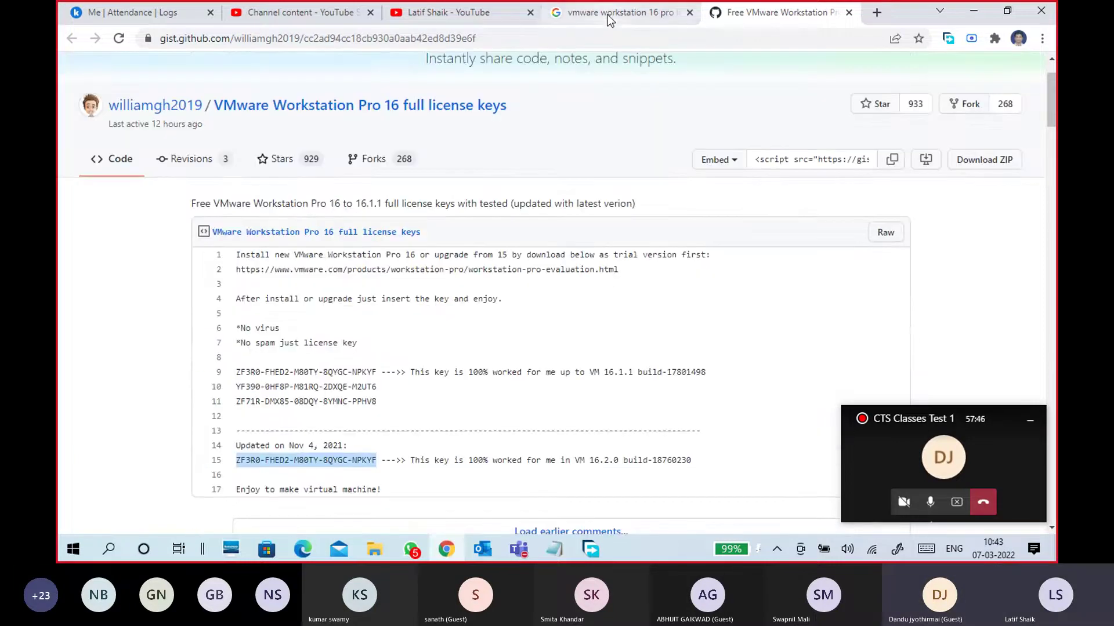
click(609, 12)
right_click(312, 354)
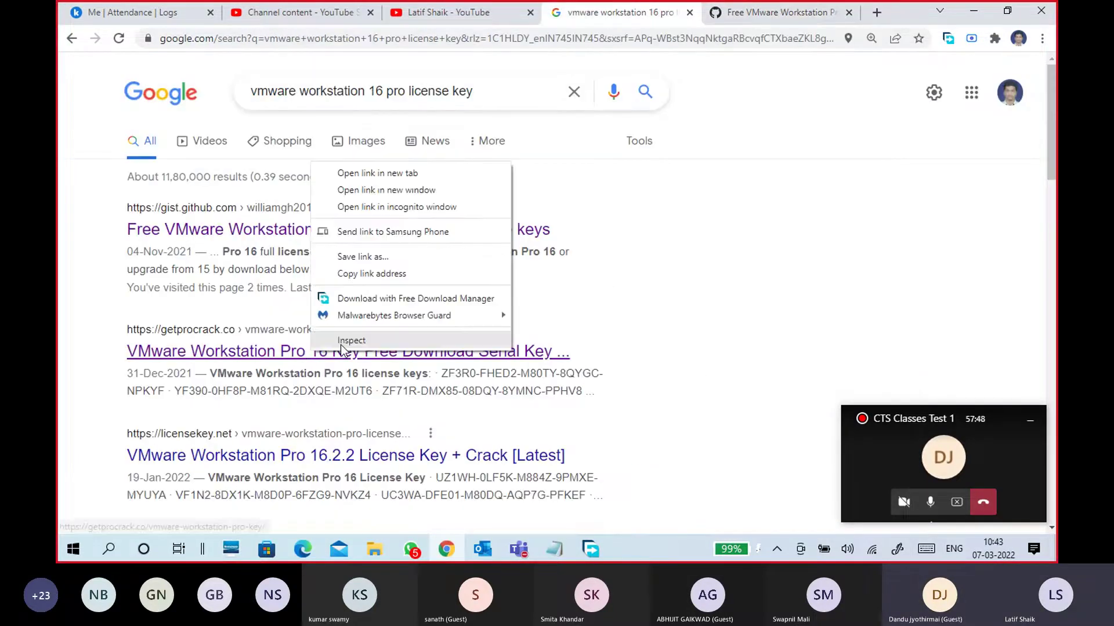
Open the second result in a new tab and continue past the Malwarebytes trojan warning
click(430, 176)
click(757, 17)
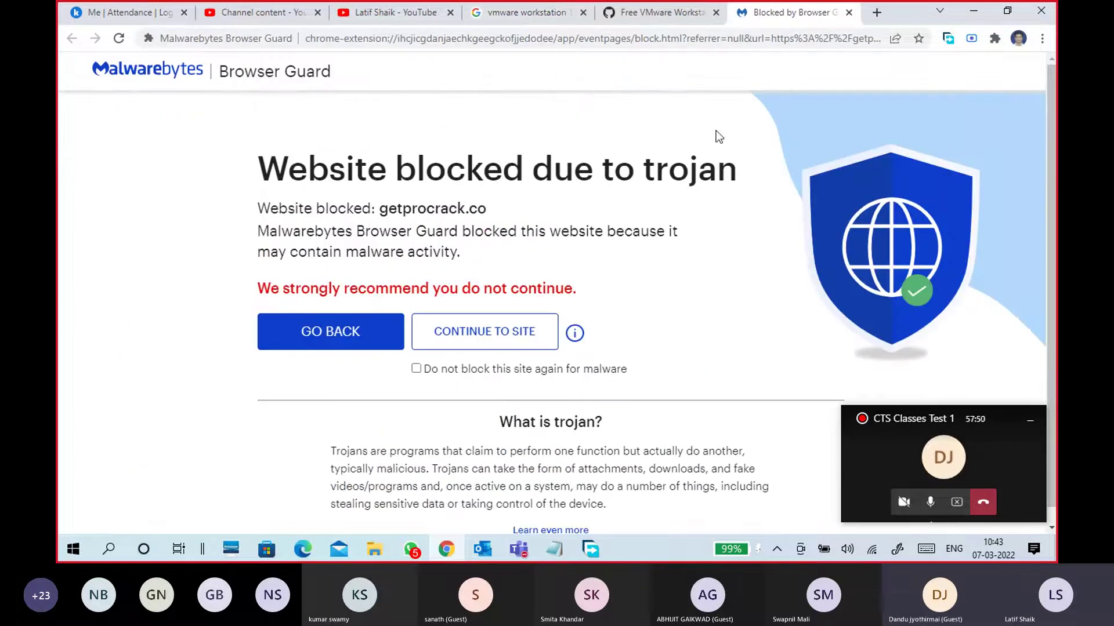
scroll(565, 316, down, 1)
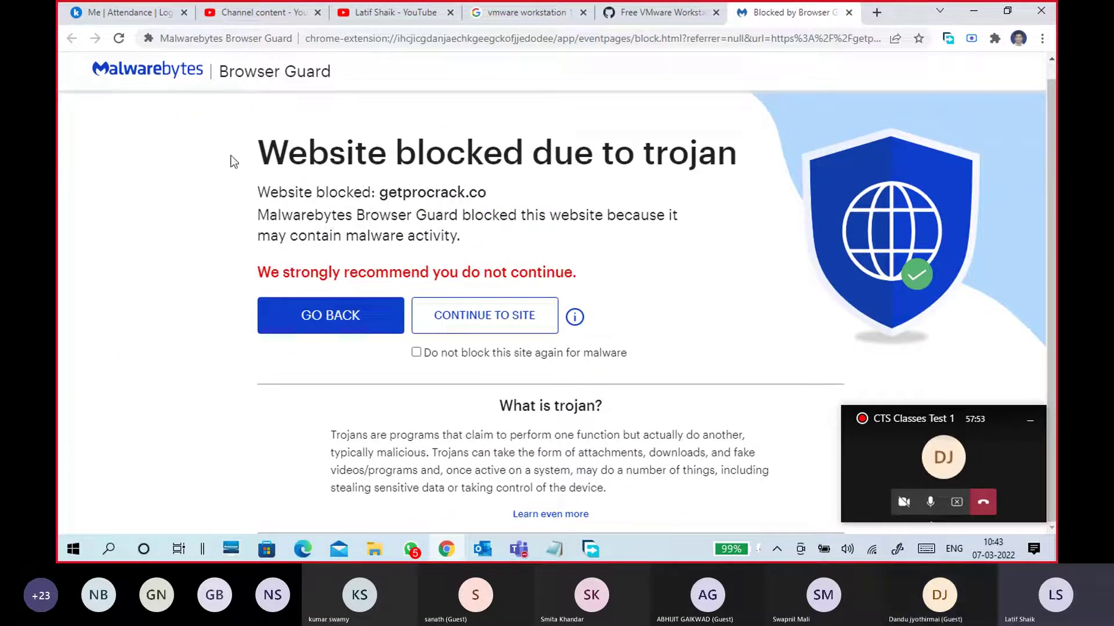
click(474, 321)
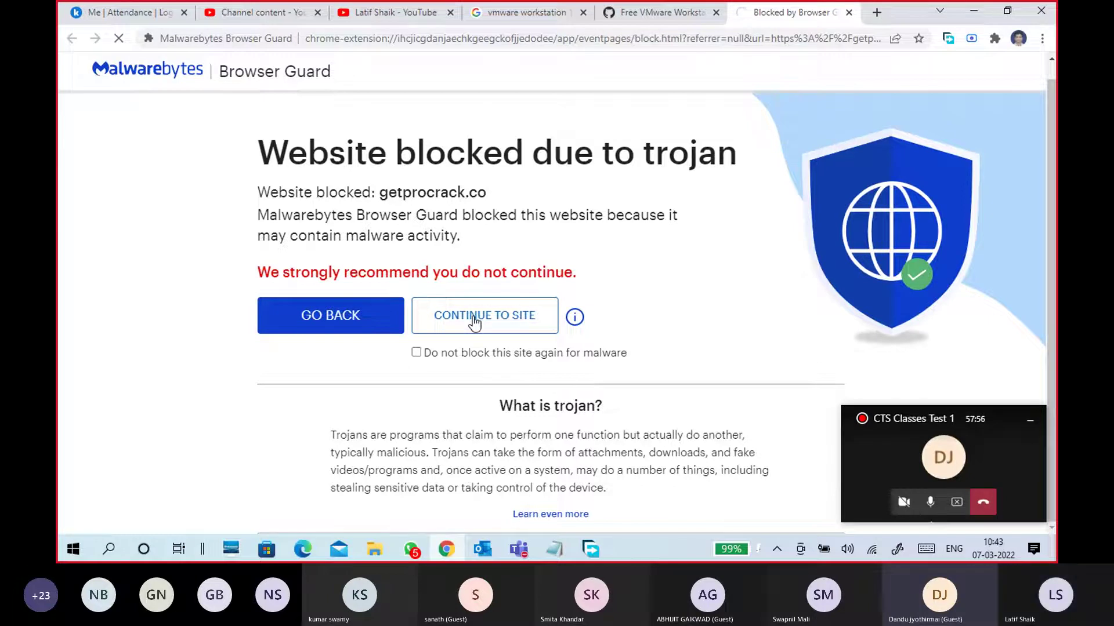
Scroll through the getprocrack.co key lists, then close that tab
scroll(419, 357, down, 4)
scroll(420, 357, down, 12)
scroll(402, 364, down, 10)
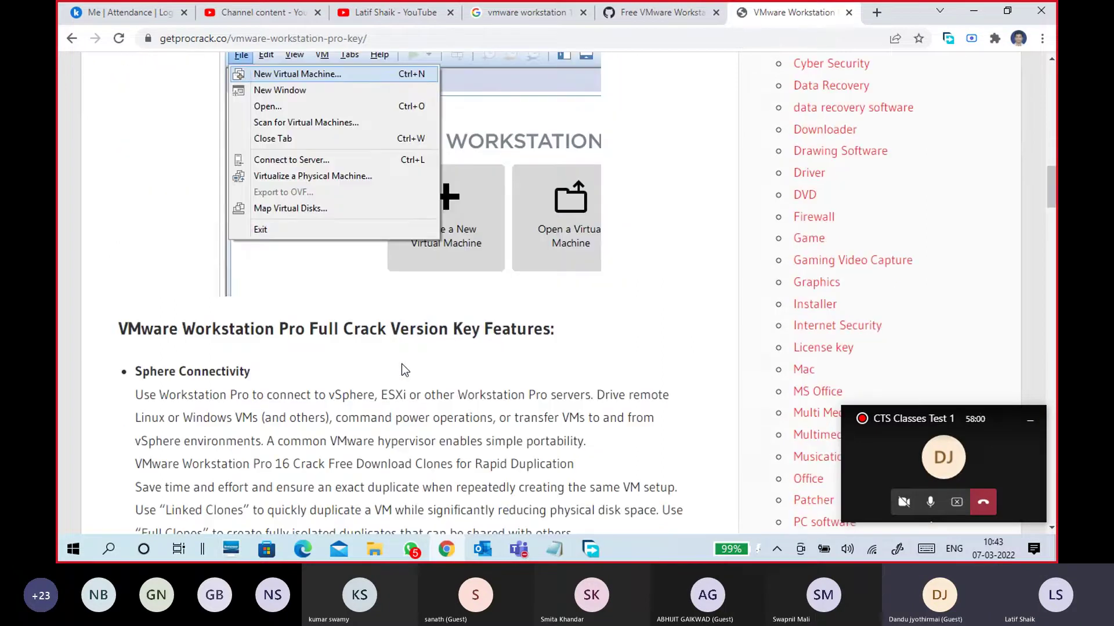
scroll(401, 364, down, 15)
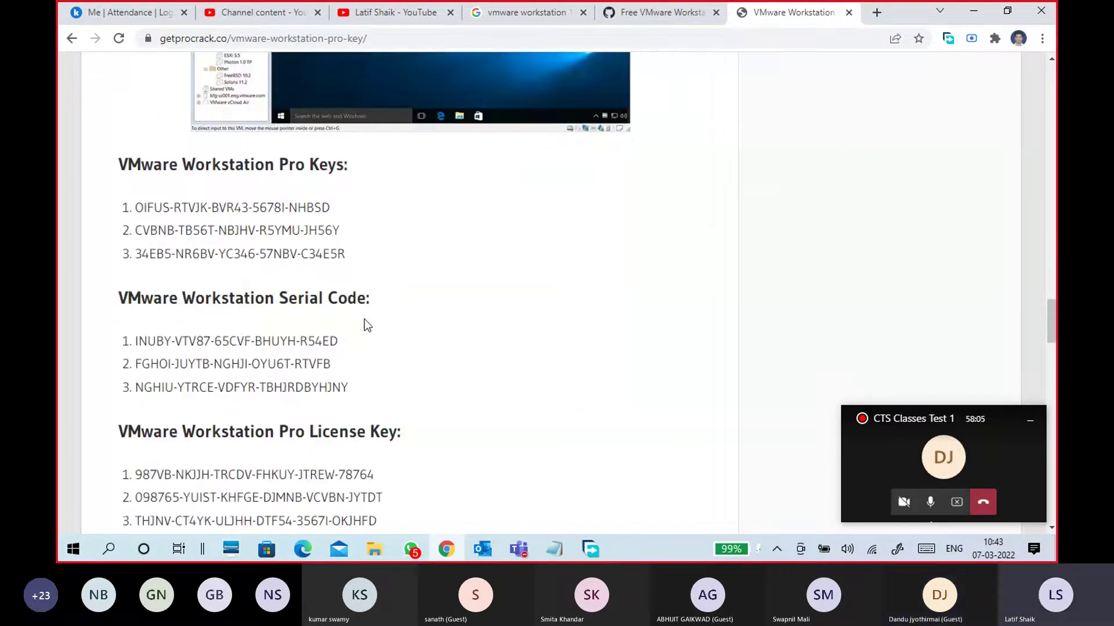
scroll(409, 346, down, 8)
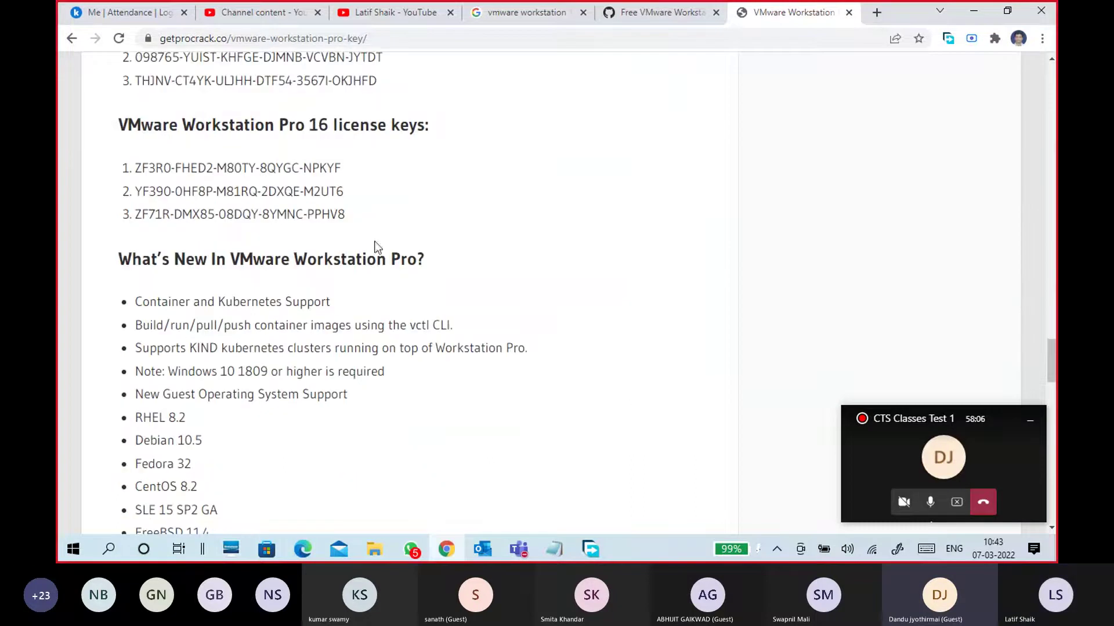
scroll(371, 238, down, 1)
drag(132, 99, 420, 138)
scroll(468, 203, down, 5)
scroll(406, 252, down, 10)
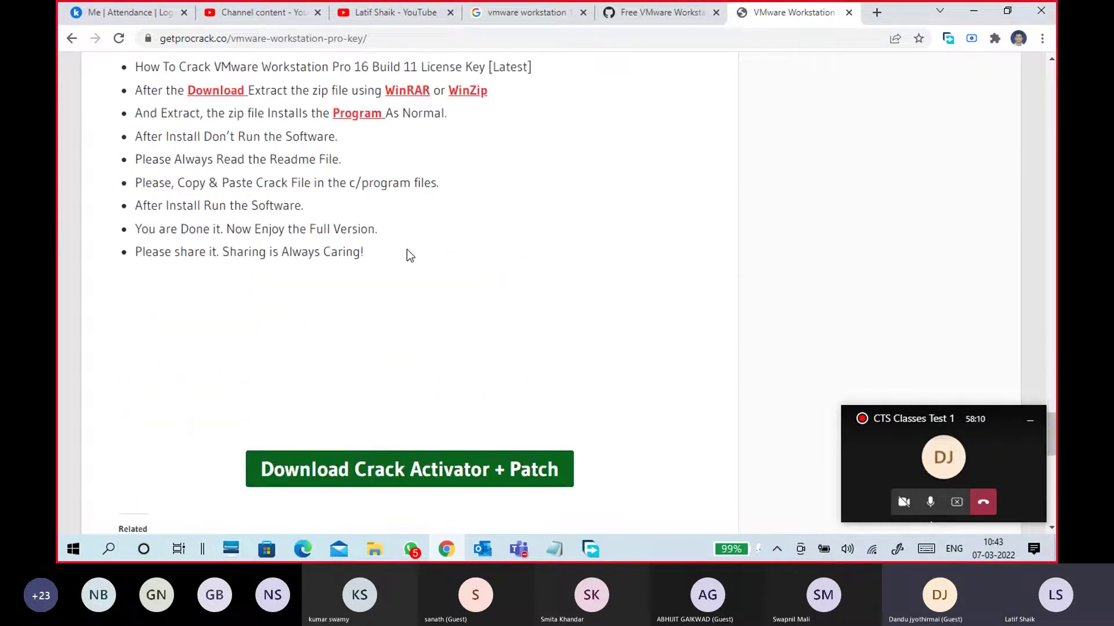
click(849, 13)
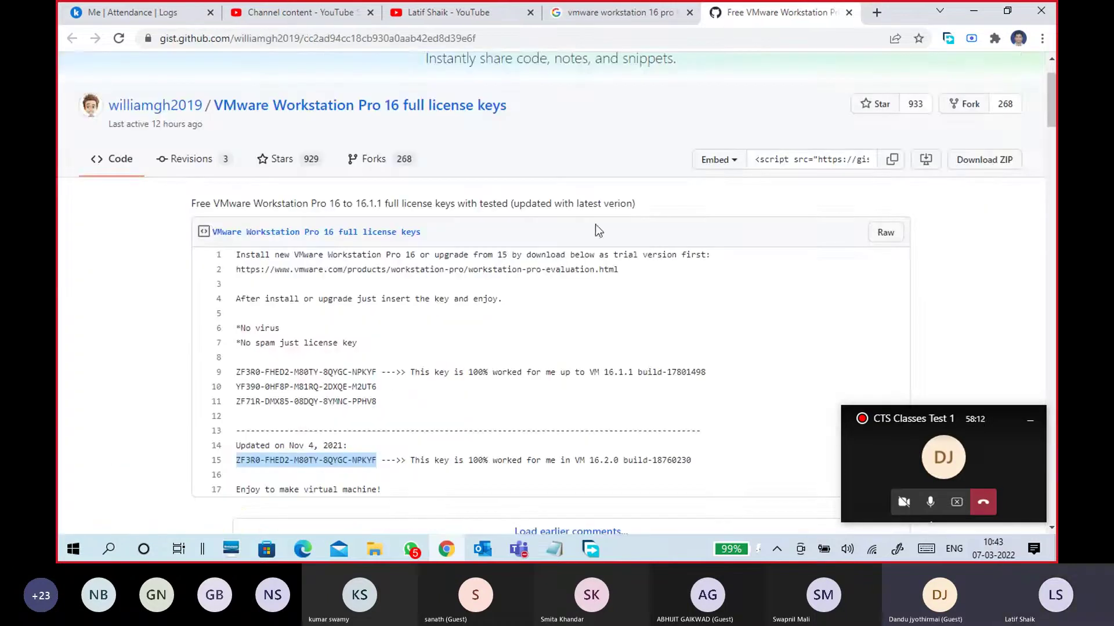
In the Google results, select the first key in the third result's snippet
click(627, 21)
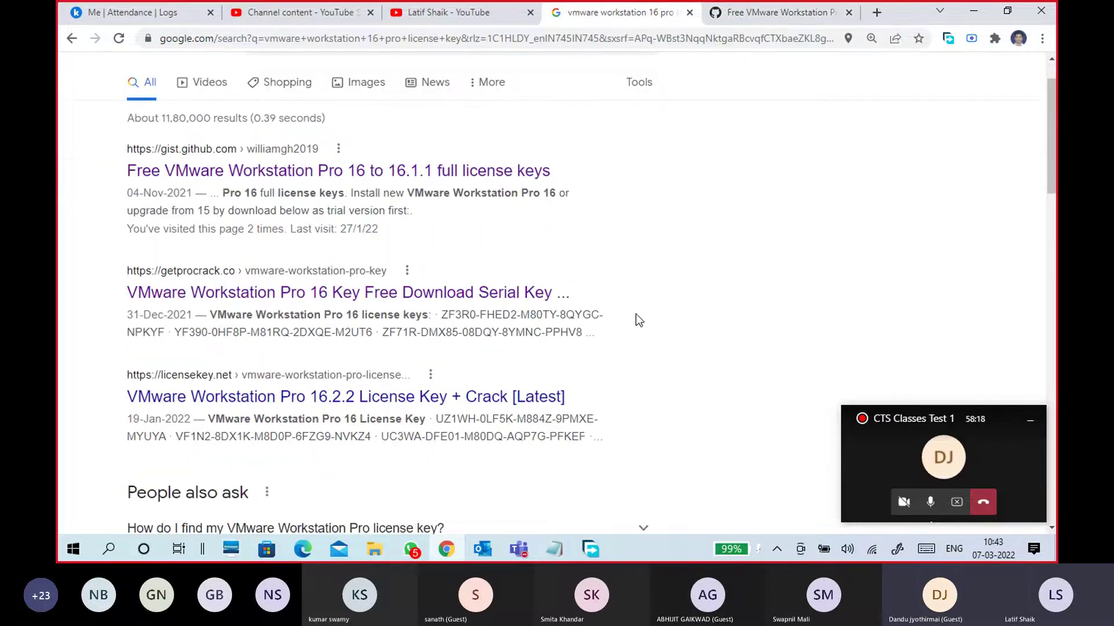
scroll(636, 315, down, 2)
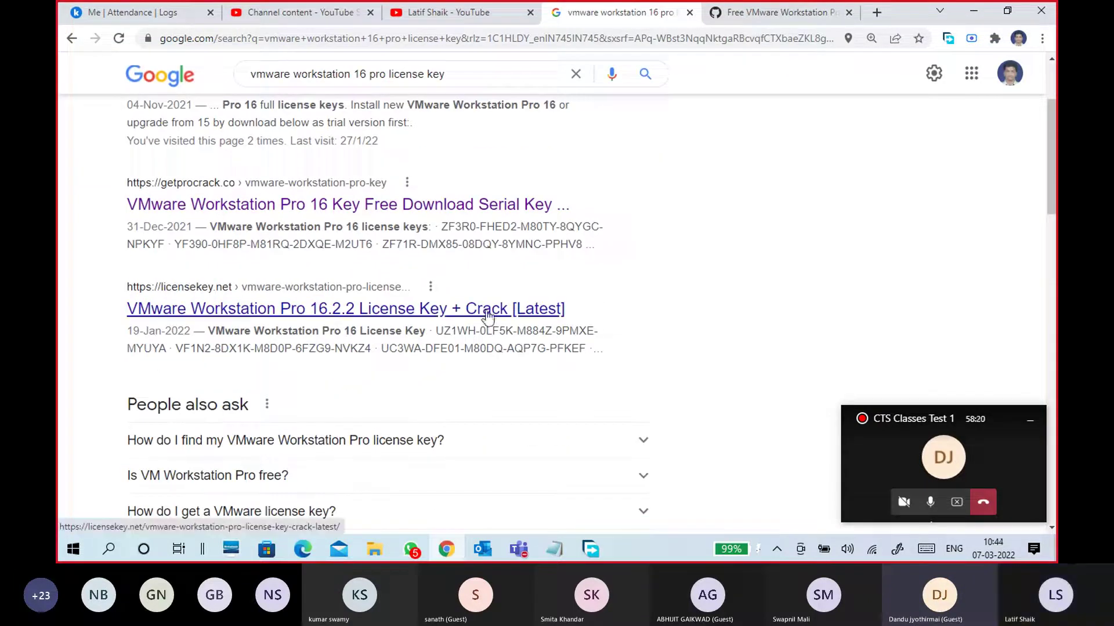
drag(437, 330, 598, 335)
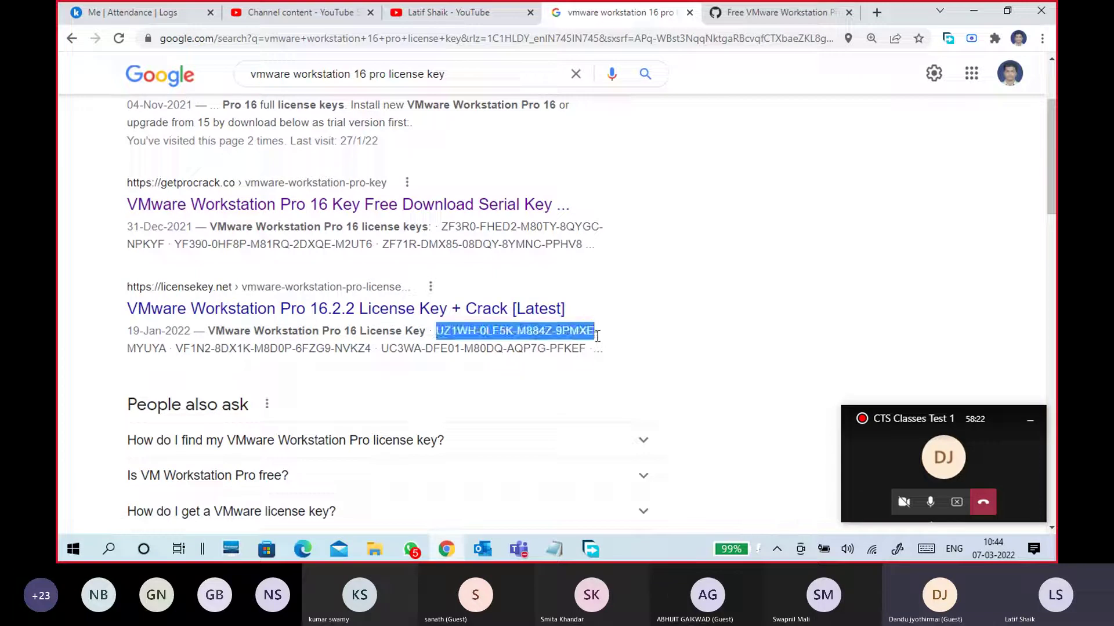
click(599, 335)
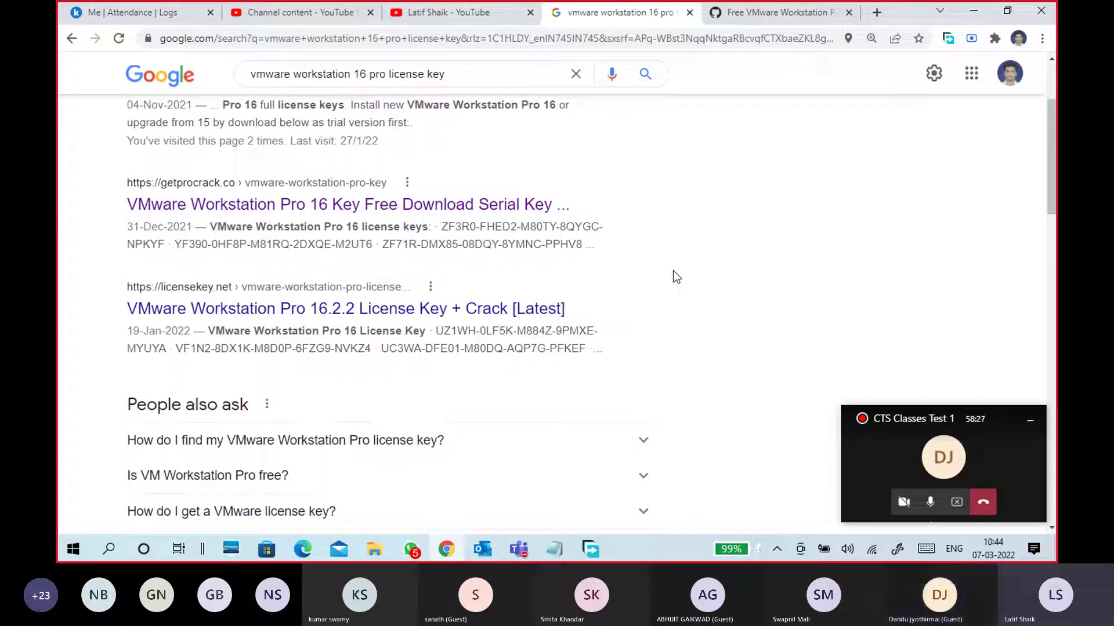
scroll(673, 270, up, 3)
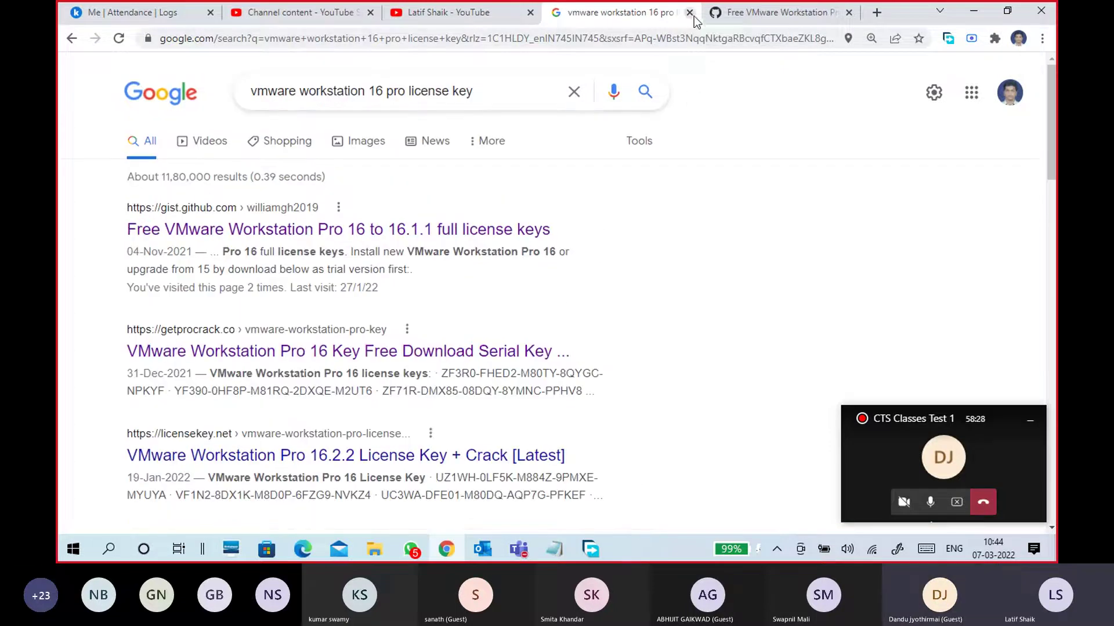
Close the Google search and GitHub Gist tabs and minimize Chrome
click(690, 13)
click(690, 13)
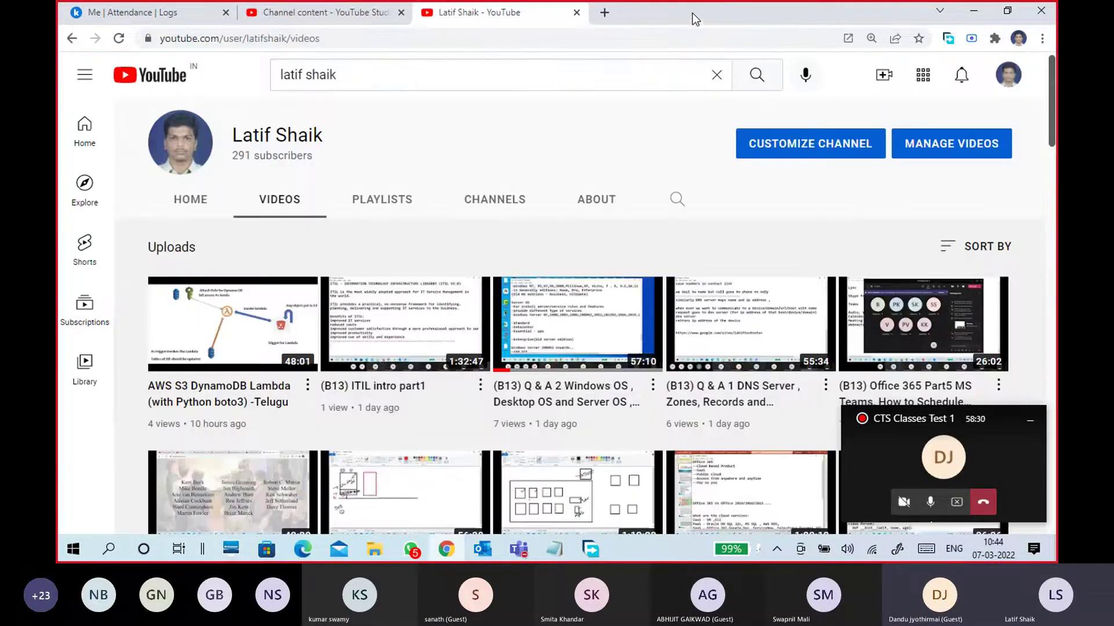
click(981, 10)
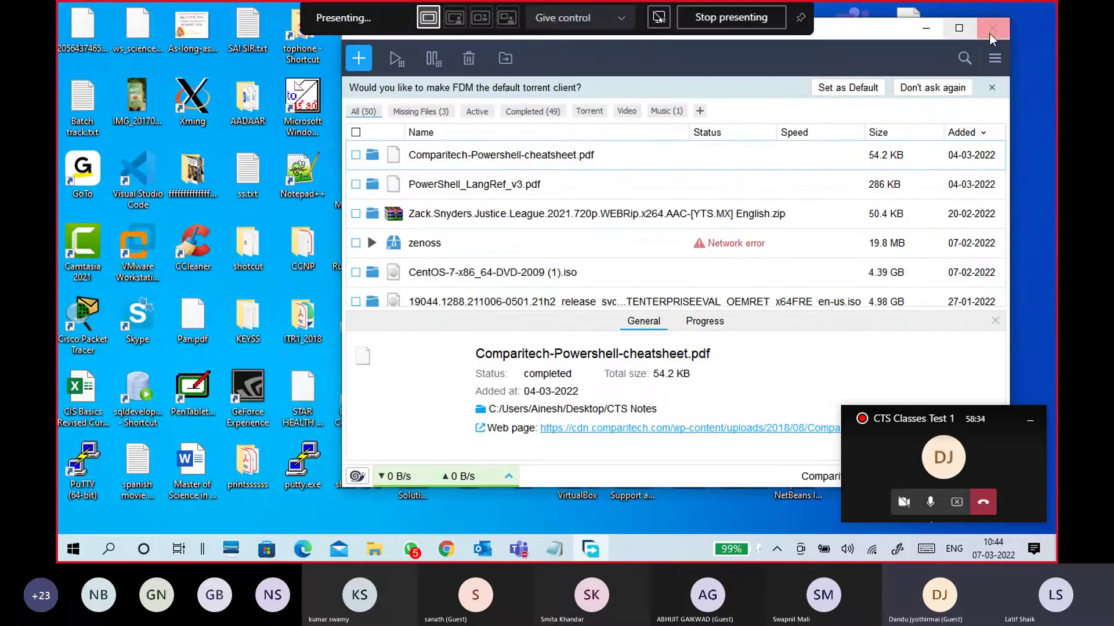
Close Free Download Manager and launch VMware Workstation 16 Pro from its desktop shortcut
click(990, 34)
click(149, 241)
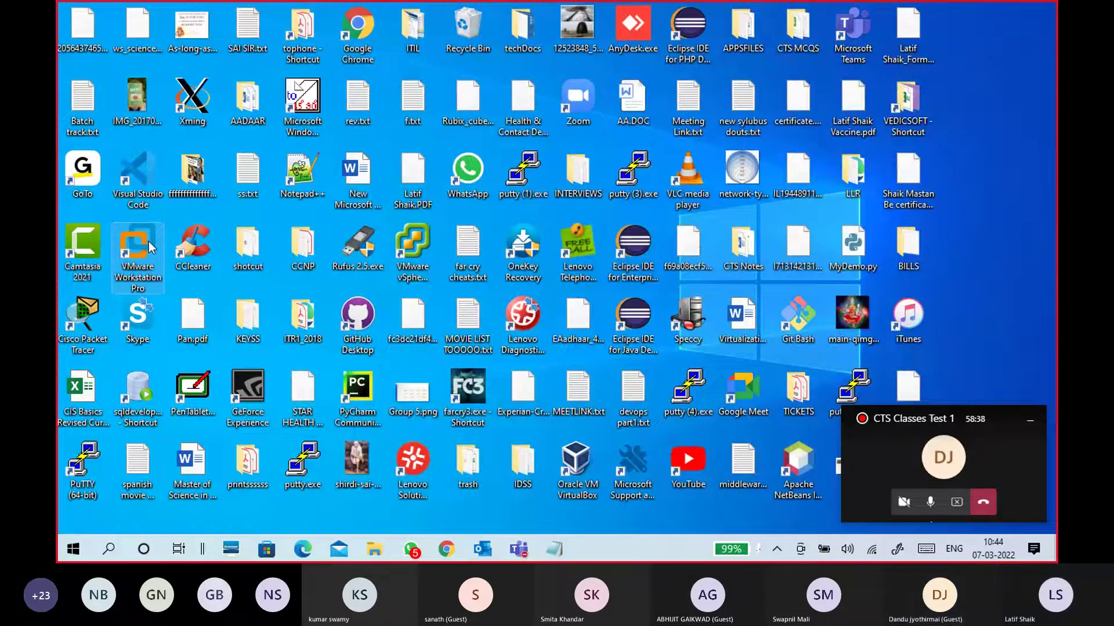
double_click(151, 244)
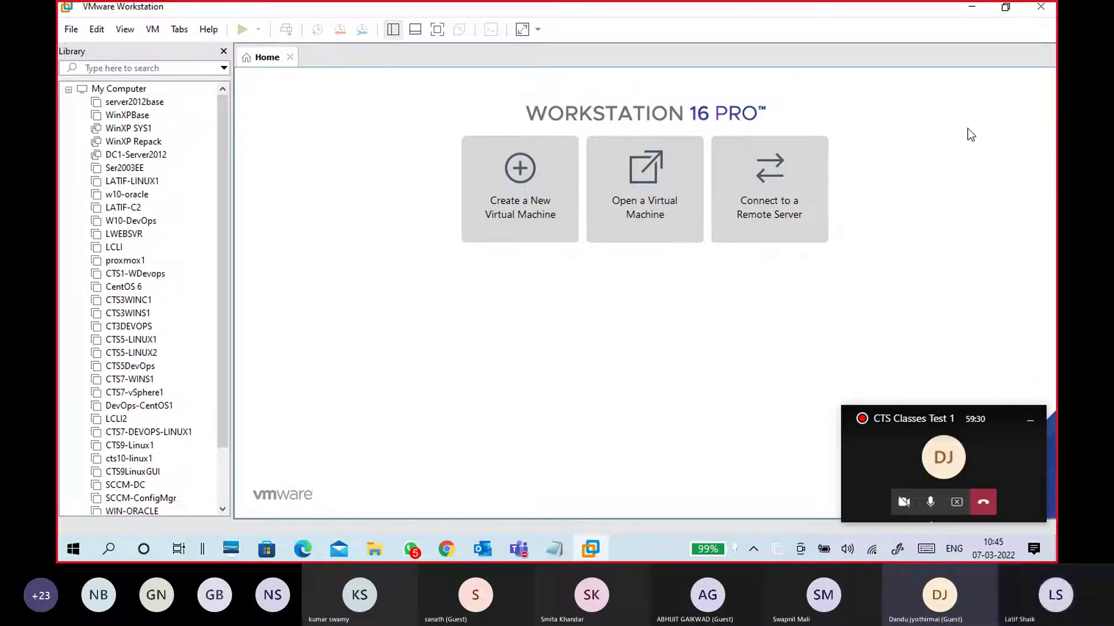
mouse_move(231, 151)
mouse_down()
mouse_move(307, 155)
mouse_move(235, 165)
mouse_up()
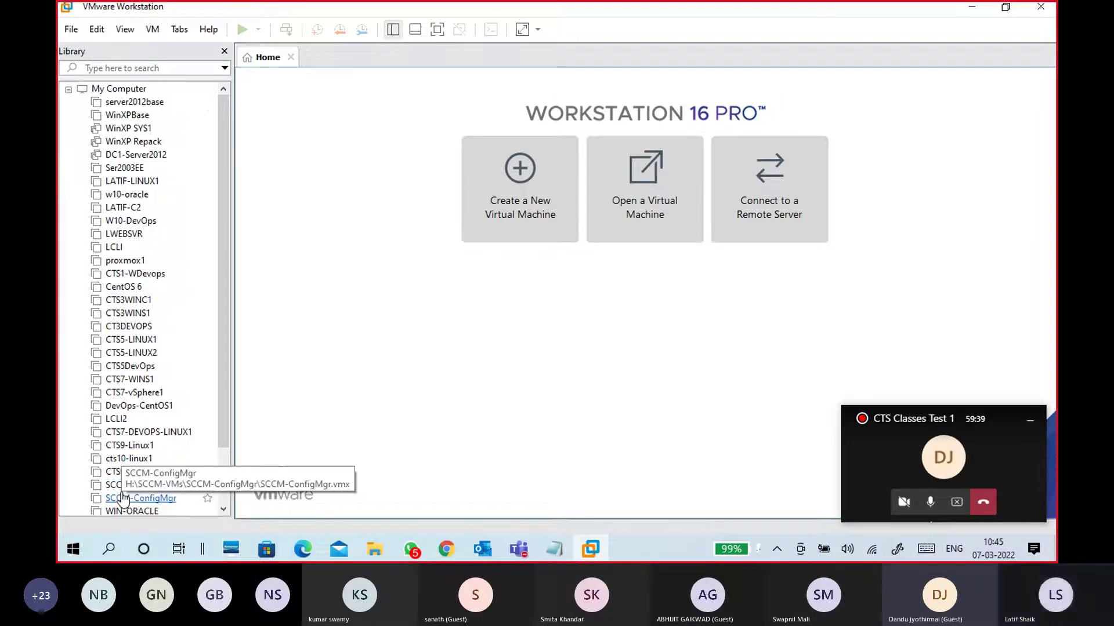
click(140, 117)
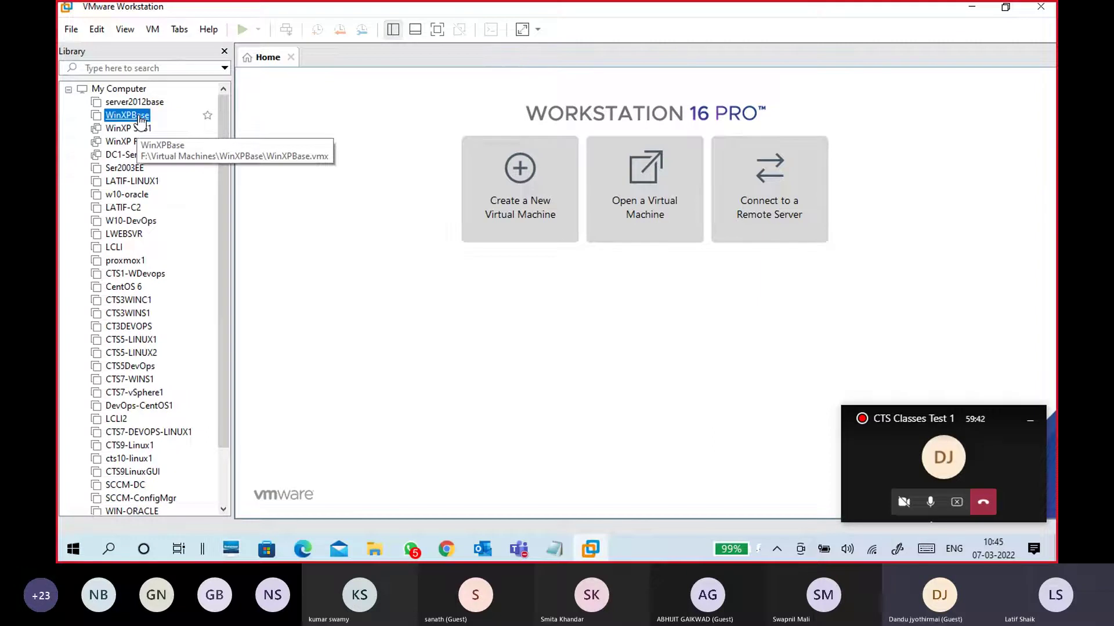
click(143, 130)
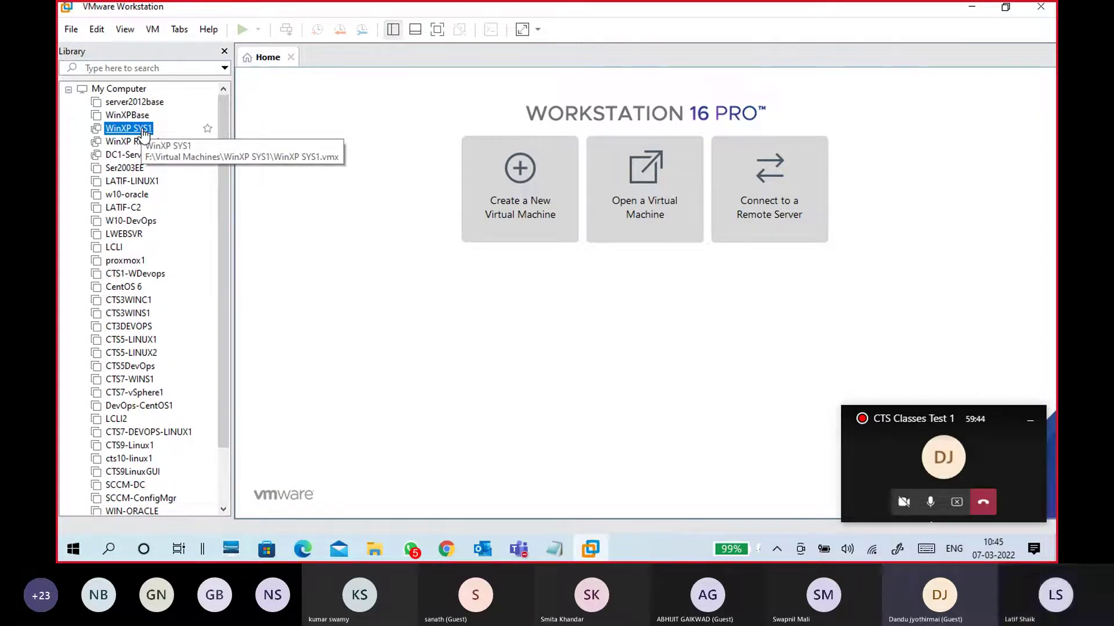
key(Up)
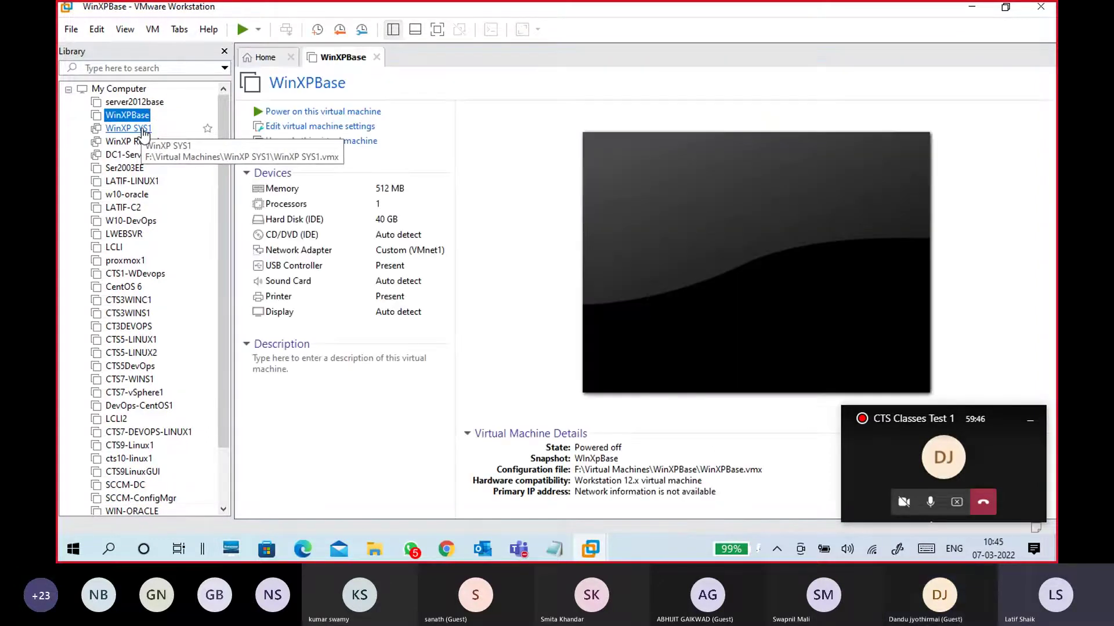
click(144, 130)
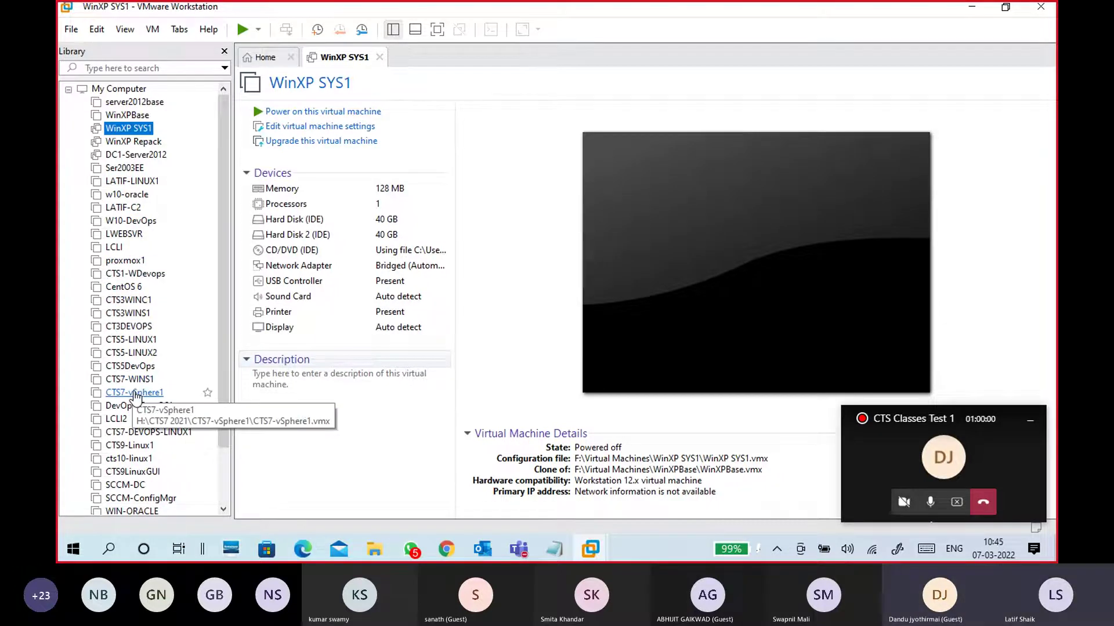
scroll(135, 396, down, 2)
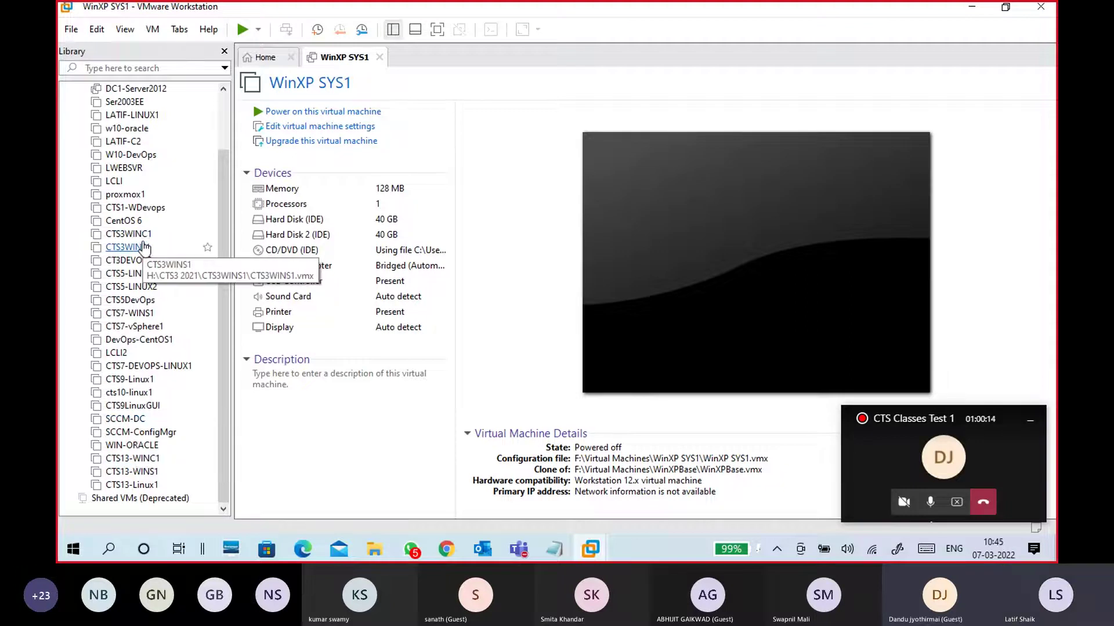
click(151, 157)
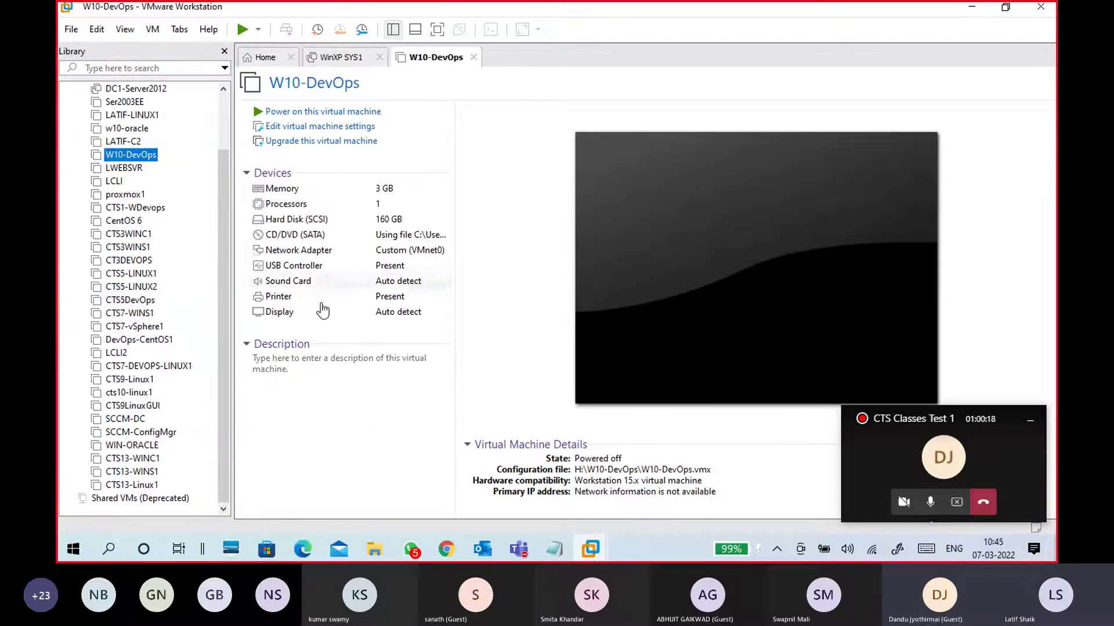
click(379, 57)
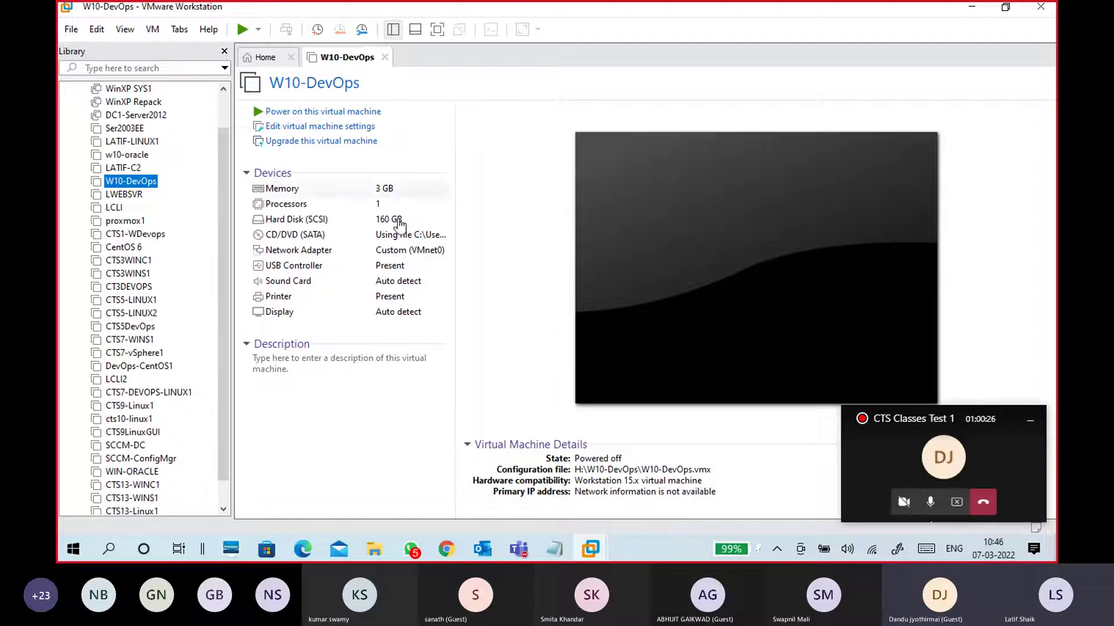
click(384, 56)
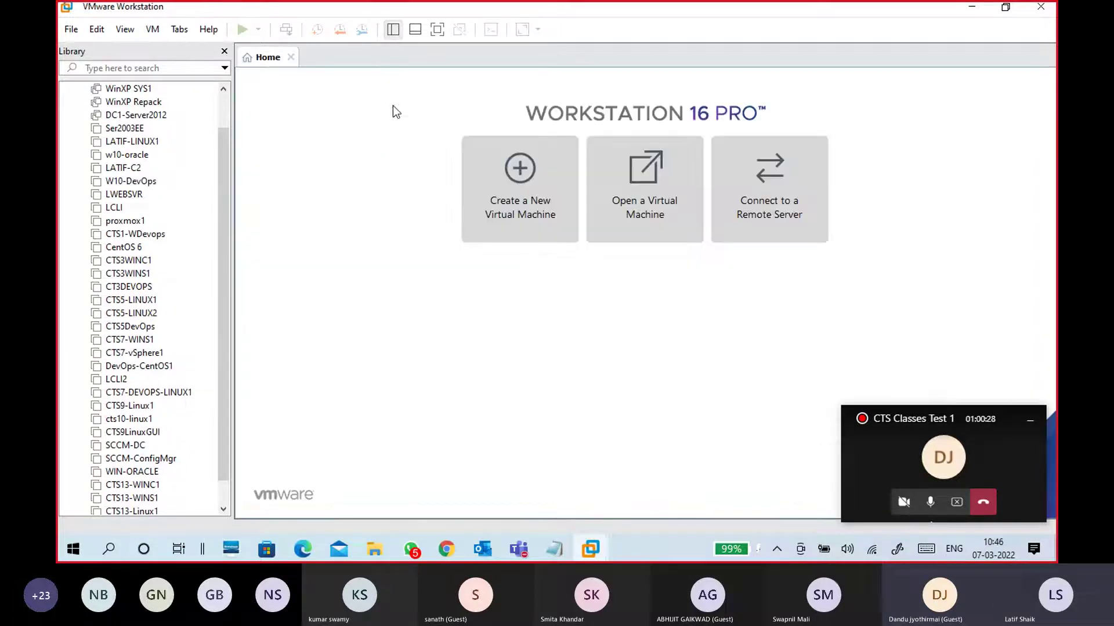
click(969, 9)
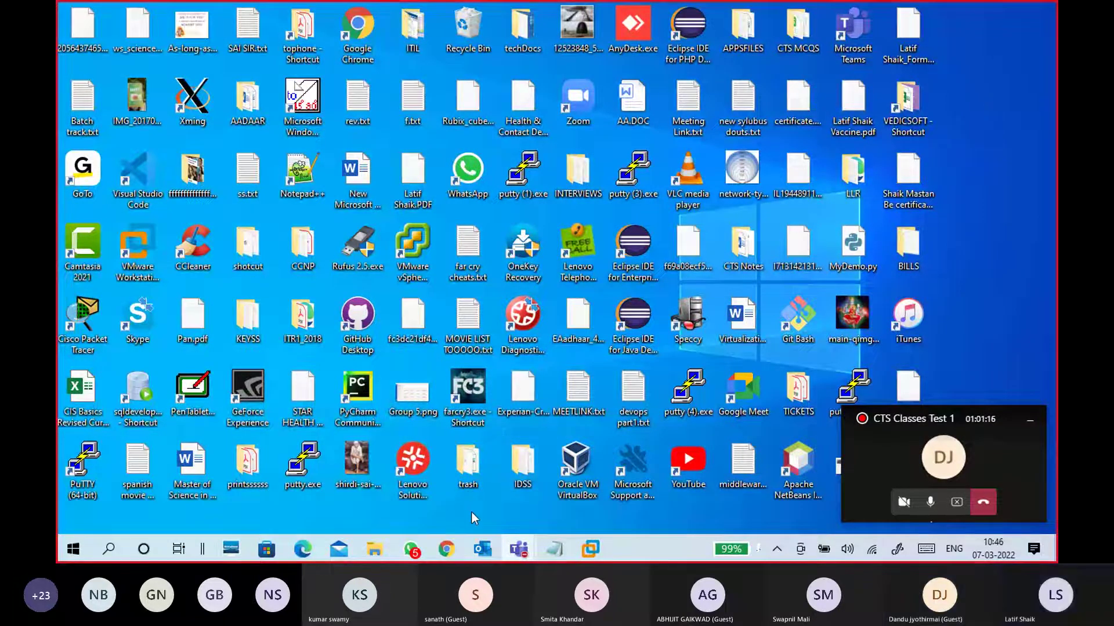
click(590, 549)
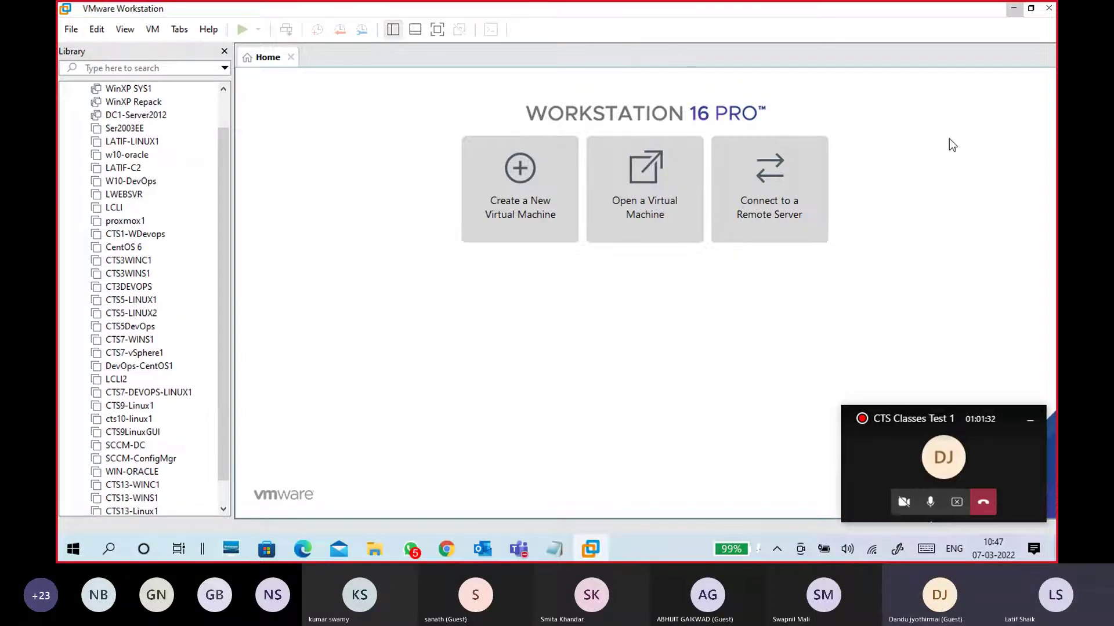
Minimize VMware Workstation to reveal the Windows desktop and its shortcut icons
click(1012, 9)
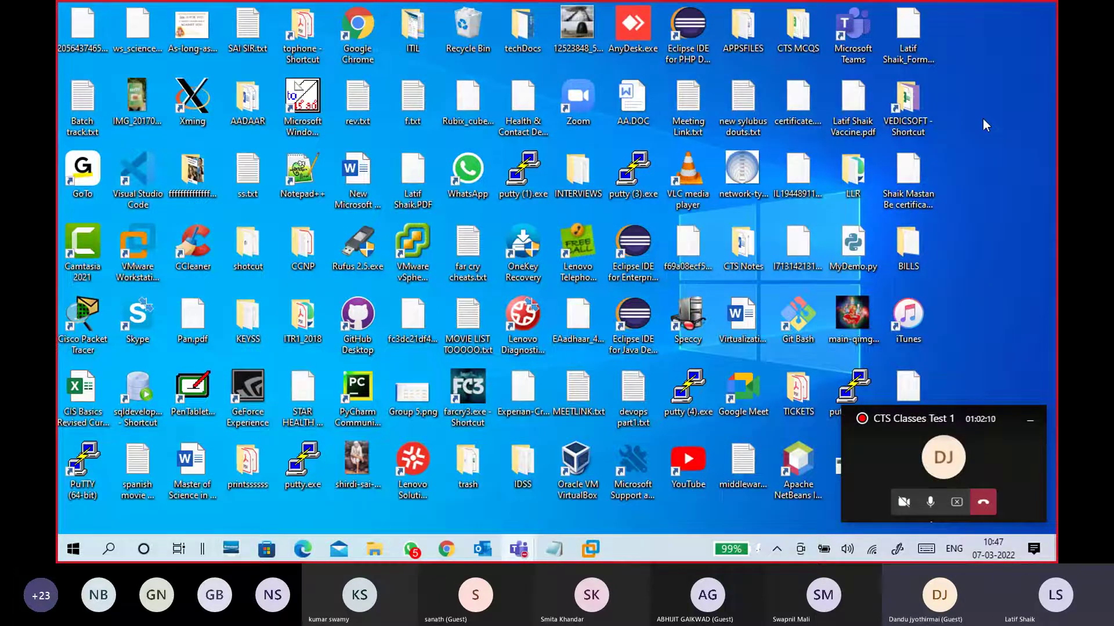
click(589, 550)
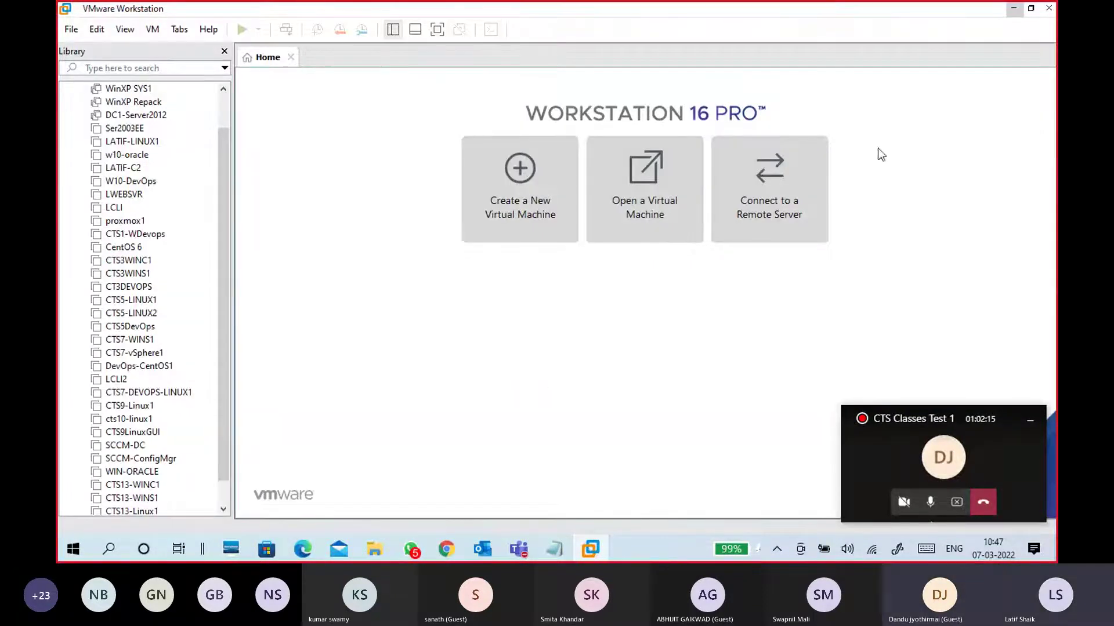
click(1010, 9)
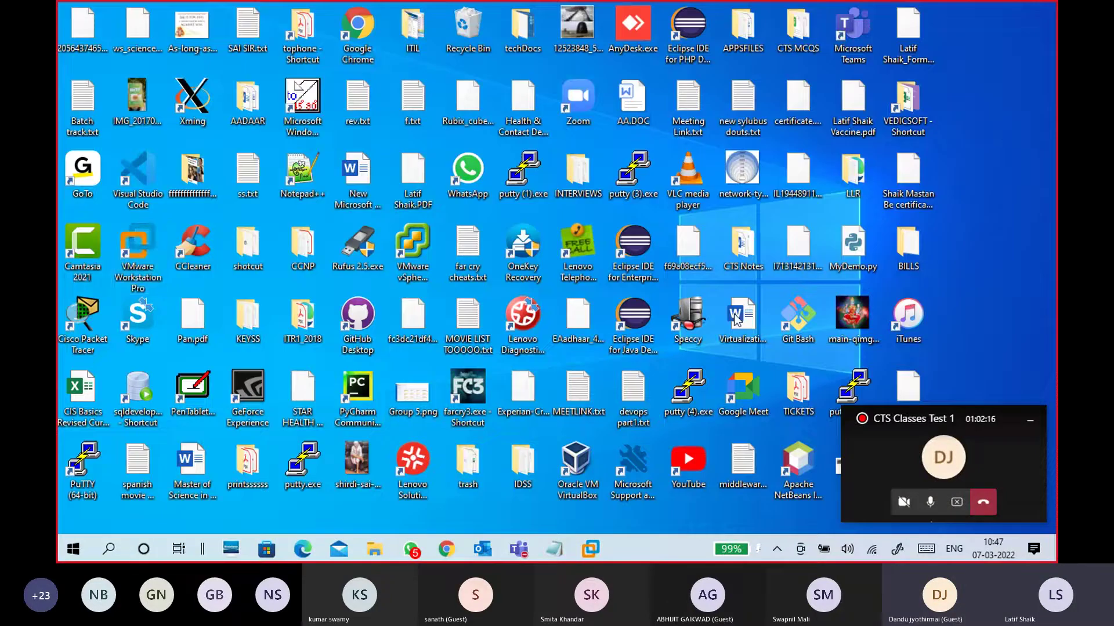
click(577, 467)
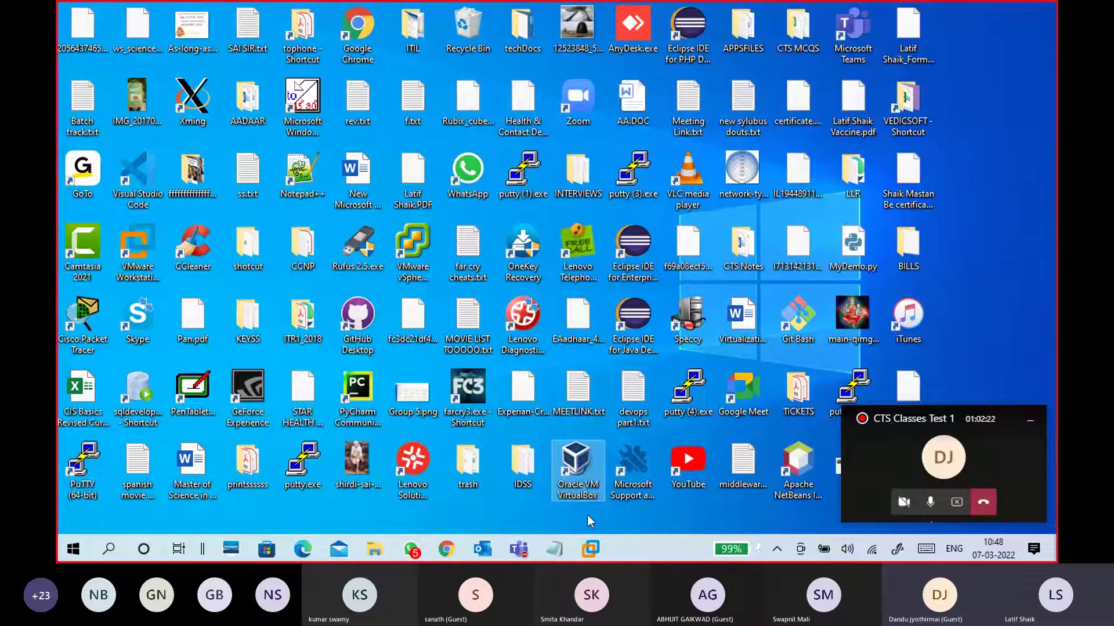
In a new Chrome tab, search Google for 'oracle virtualbox download for windows'
click(447, 551)
click(609, 12)
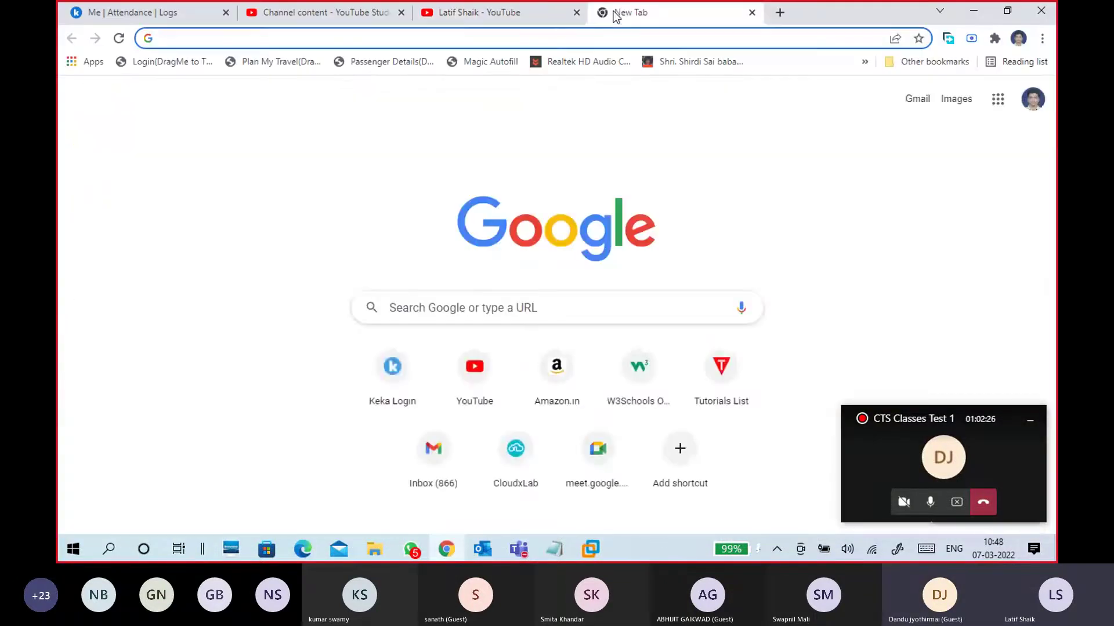
text(virt)
key(Escape)
text(orc)
key(BackSpace)
key(BackSpace)
key(BackSpace)
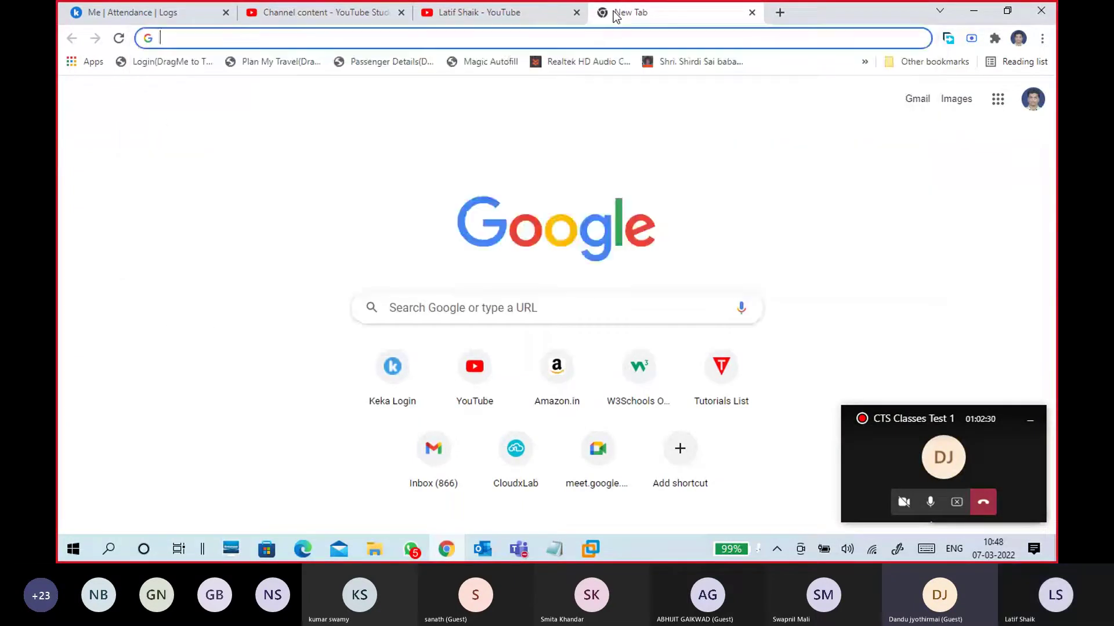
text(ro)
key(BackSpace)
key(BackSpace)
text(or)
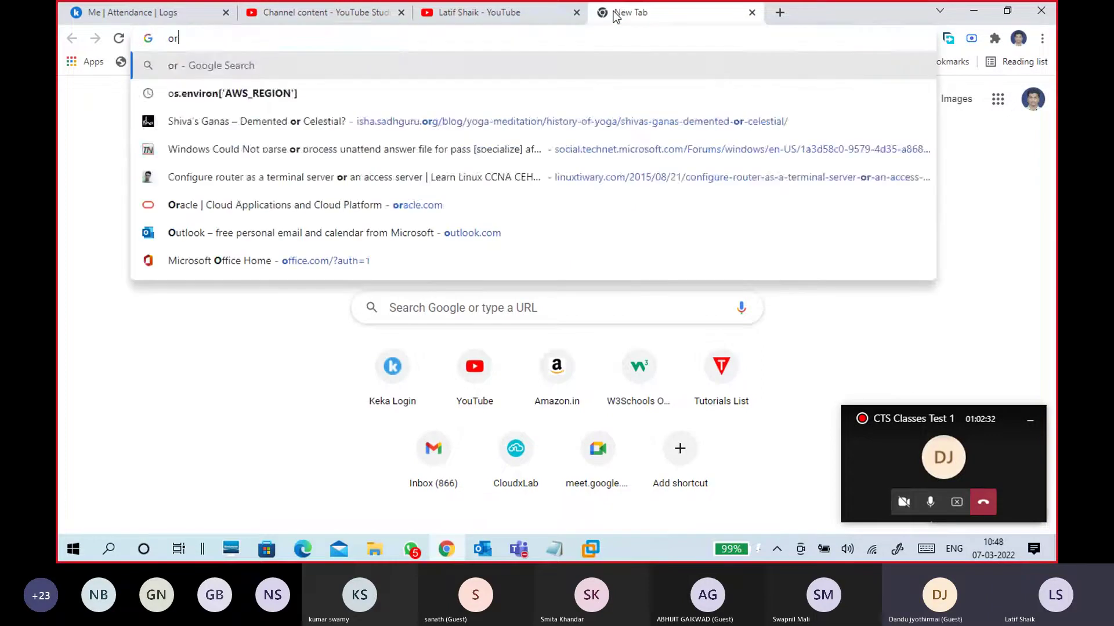
text(acle virtual)
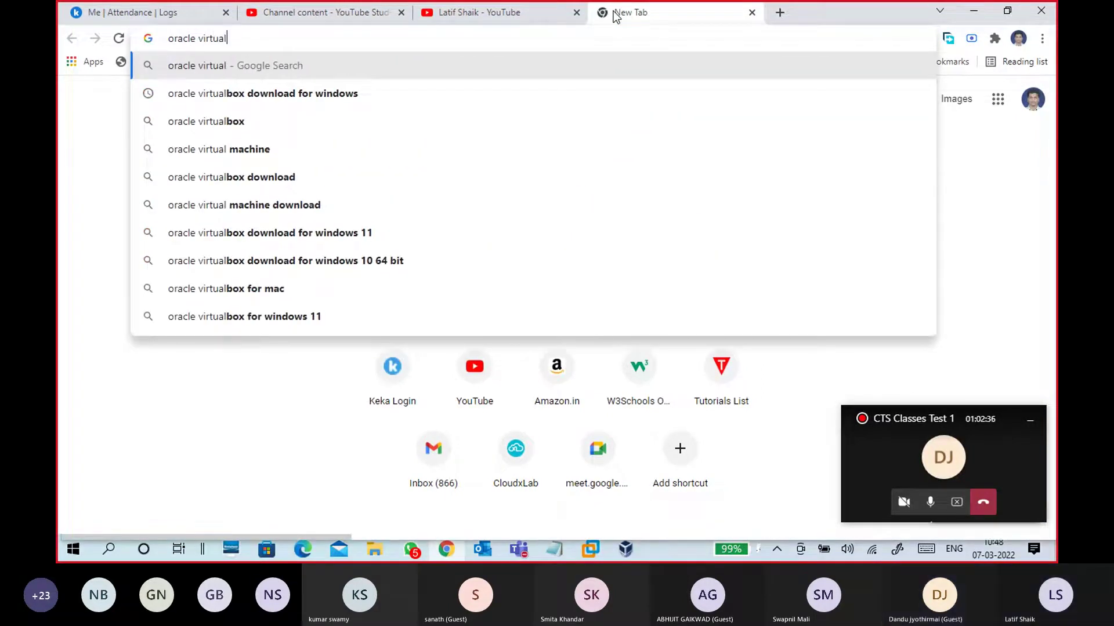
text(box)
key(Down)
key(Return)
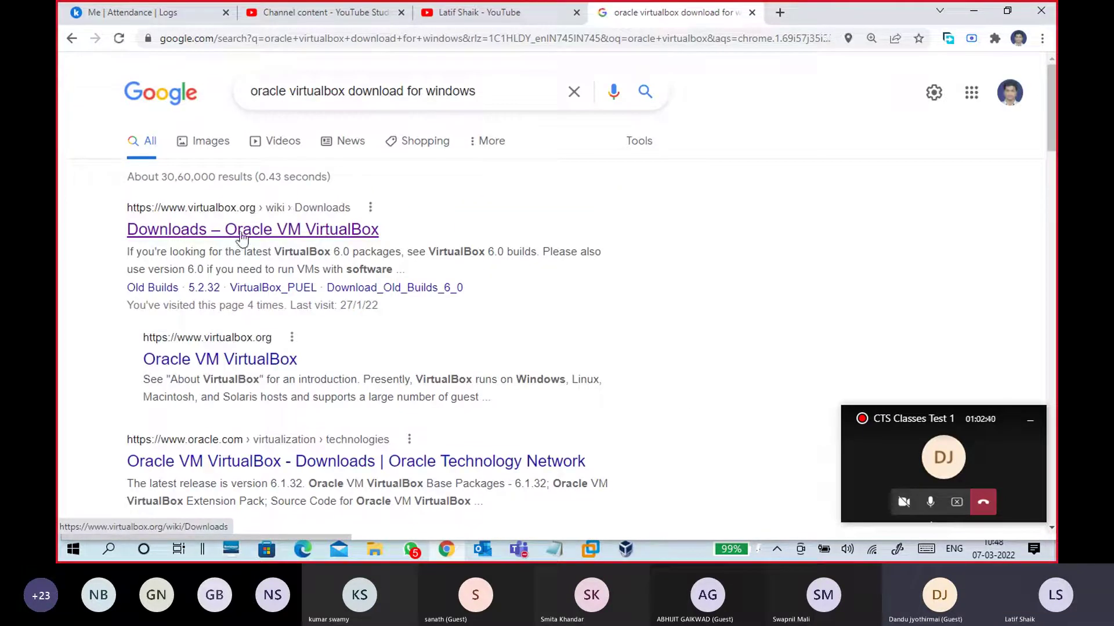
Open the 'Downloads – Oracle VM VirtualBox' result and scroll through the page
click(314, 231)
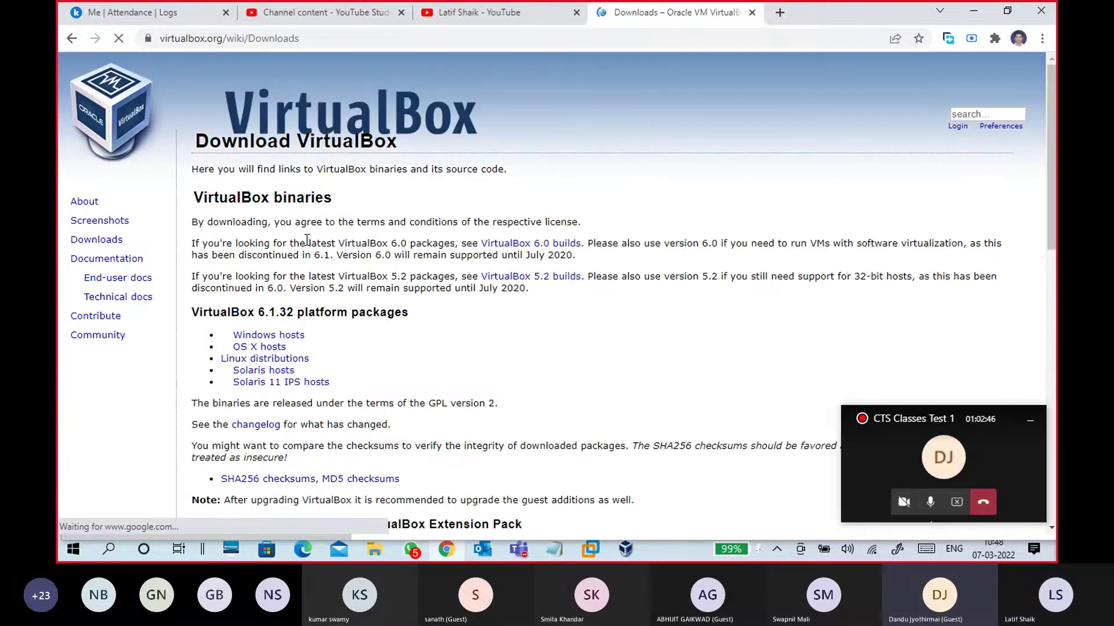
scroll(422, 342, down, 3)
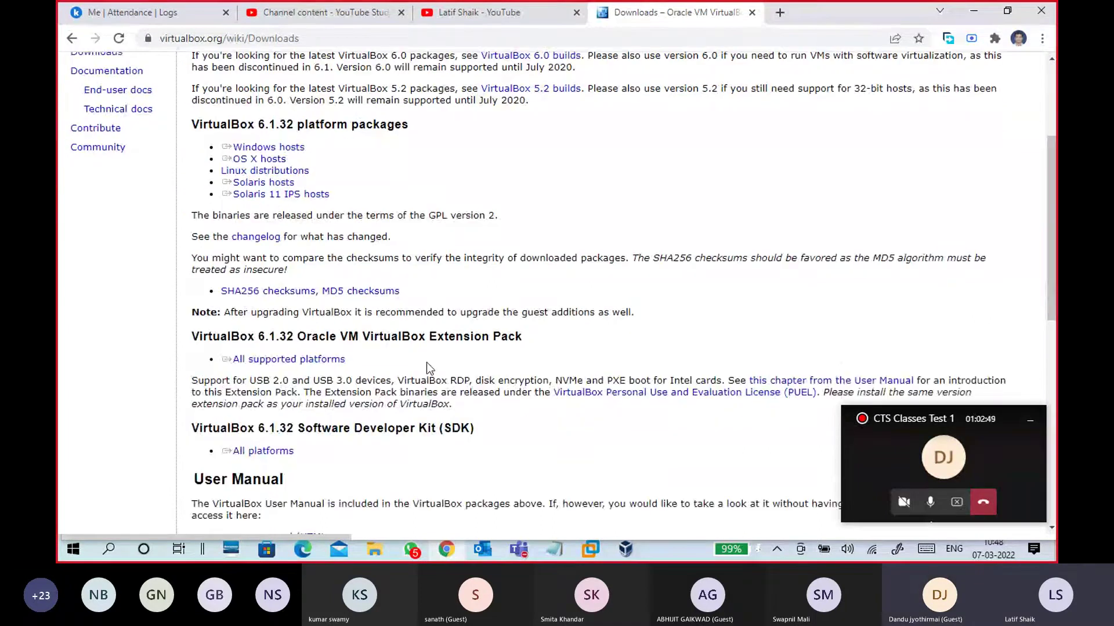
scroll(429, 368, down, 8)
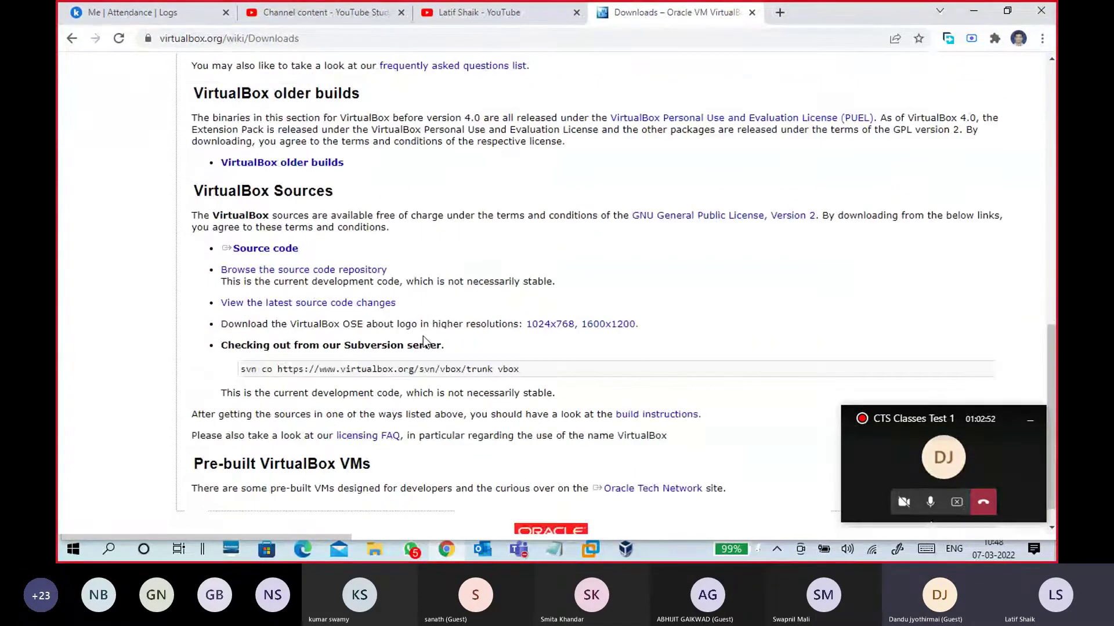
scroll(423, 336, up, 8)
Highlight the Extension Pack heading on the VirtualBox downloads page
click(297, 143)
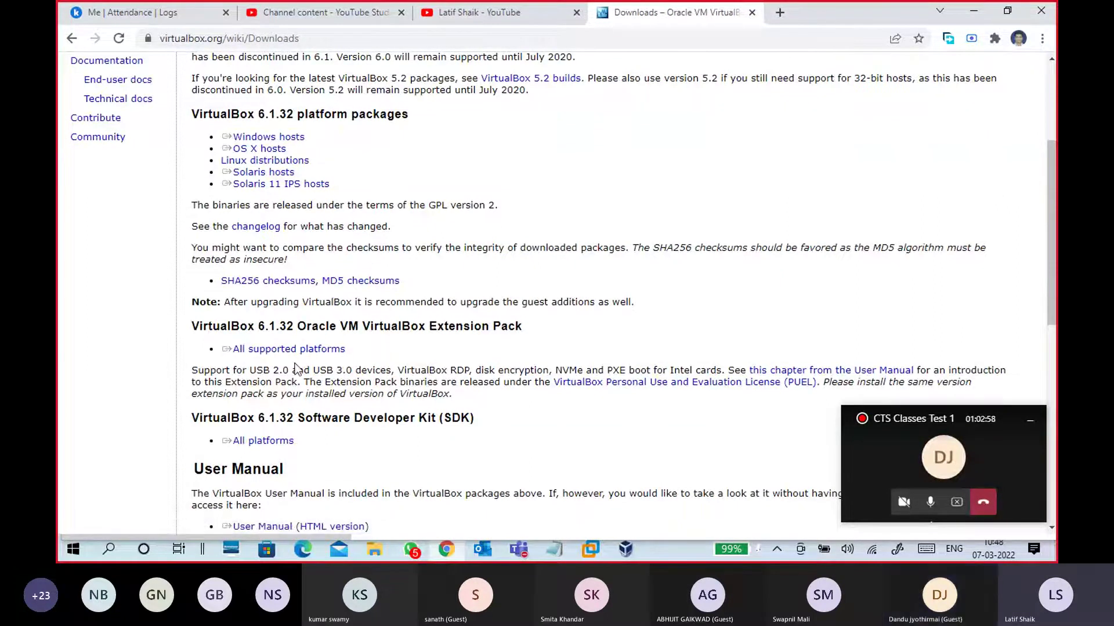
drag(391, 326, 548, 336)
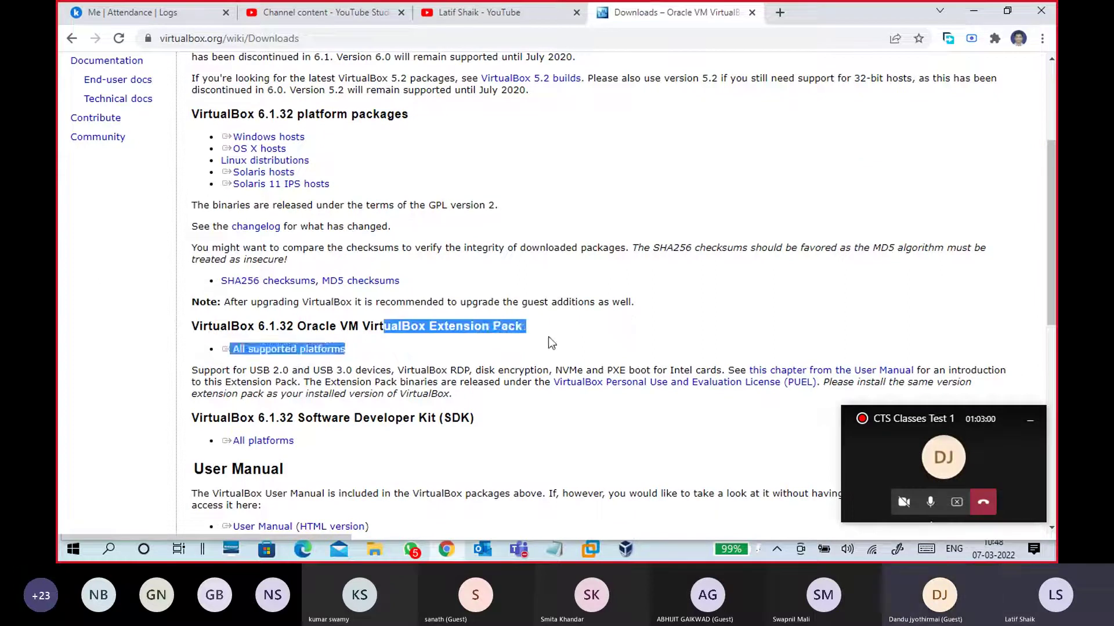
click(548, 336)
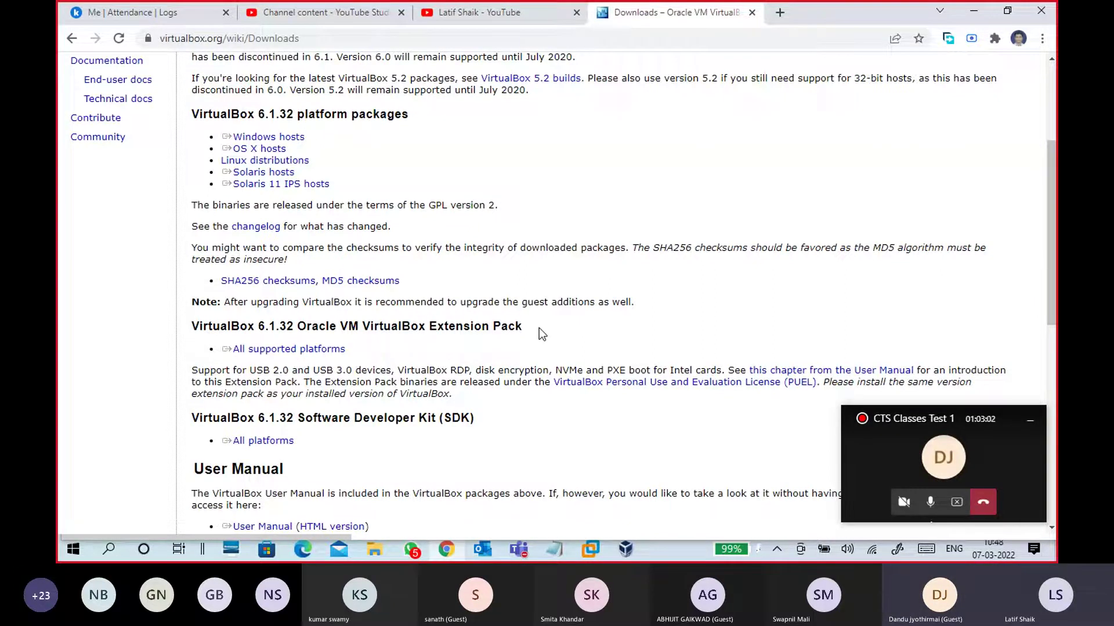
scroll(539, 328, up, 1)
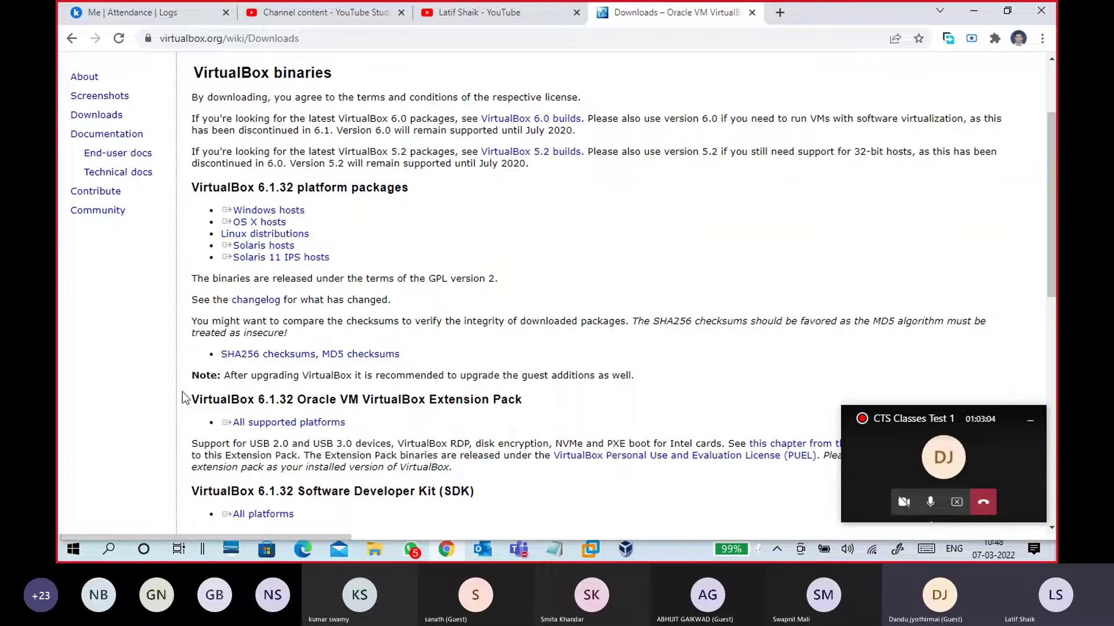
drag(191, 400, 540, 406)
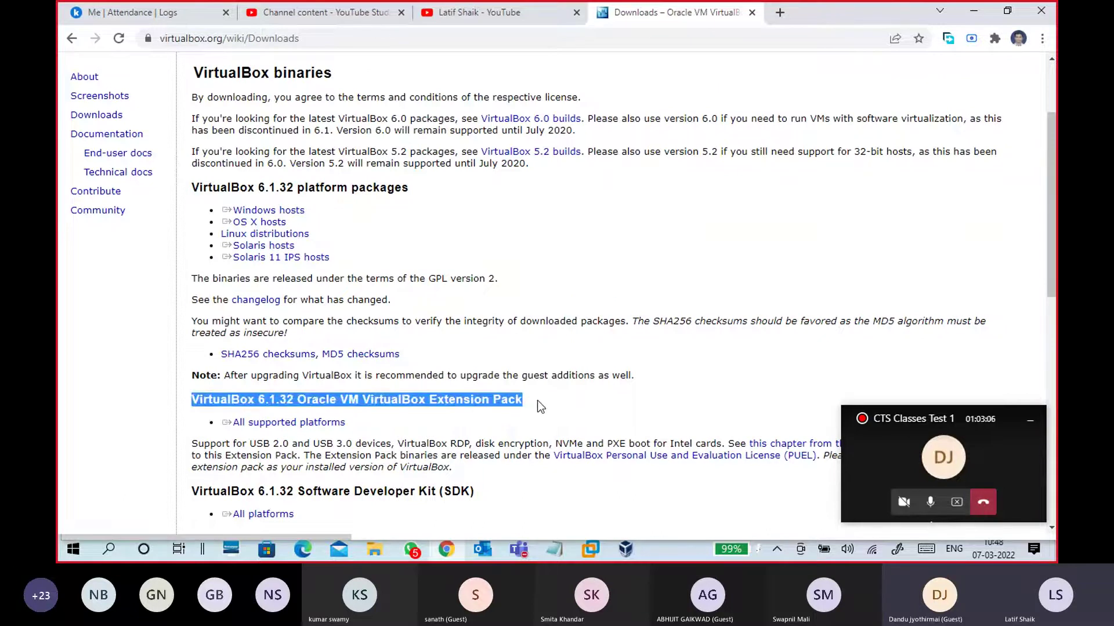
Start the VirtualBox 6.1.32 'Windows hosts' installer download (VirtualBox-6.1.32-149290-Win.exe)
click(285, 212)
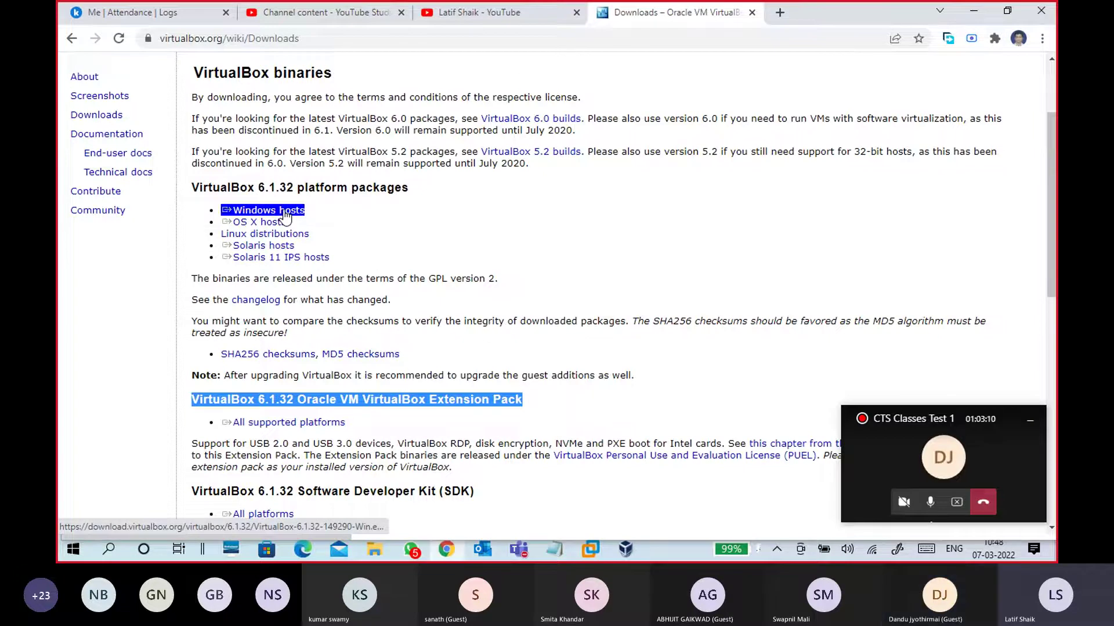
click(289, 235)
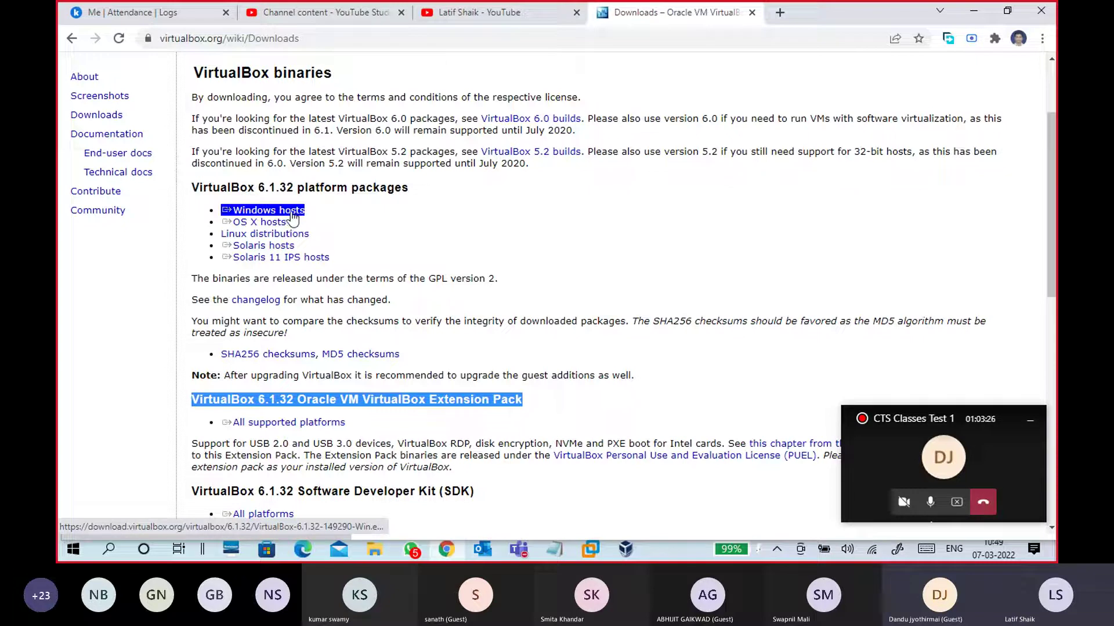
click(292, 213)
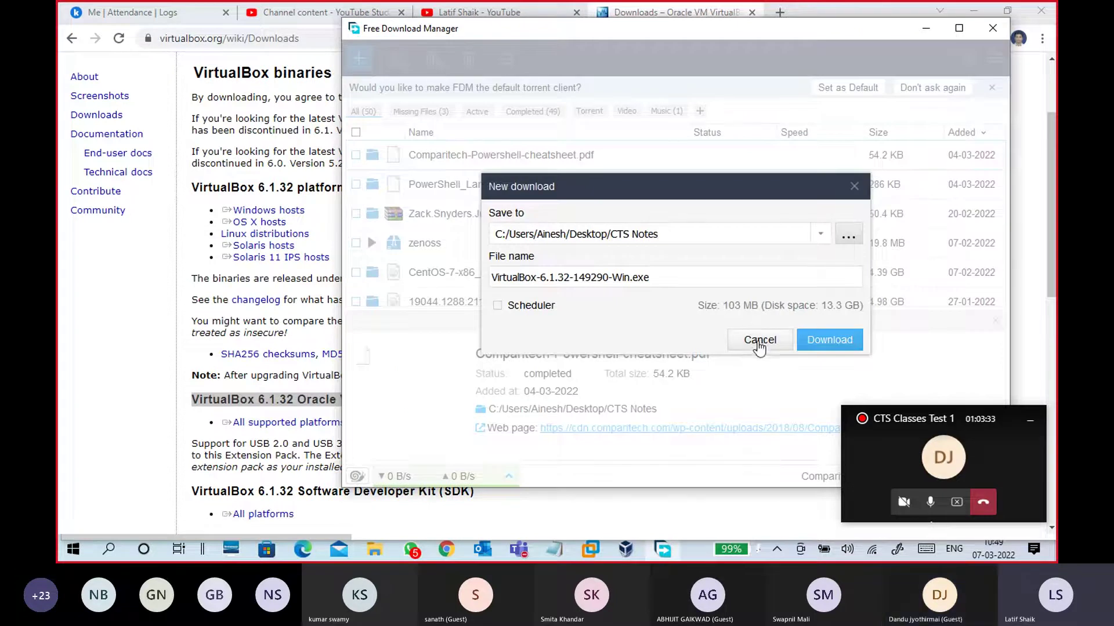
Cancel the VirtualBox installer download, close Free Download Manager and the downloads tab, and minimize Chrome
click(755, 341)
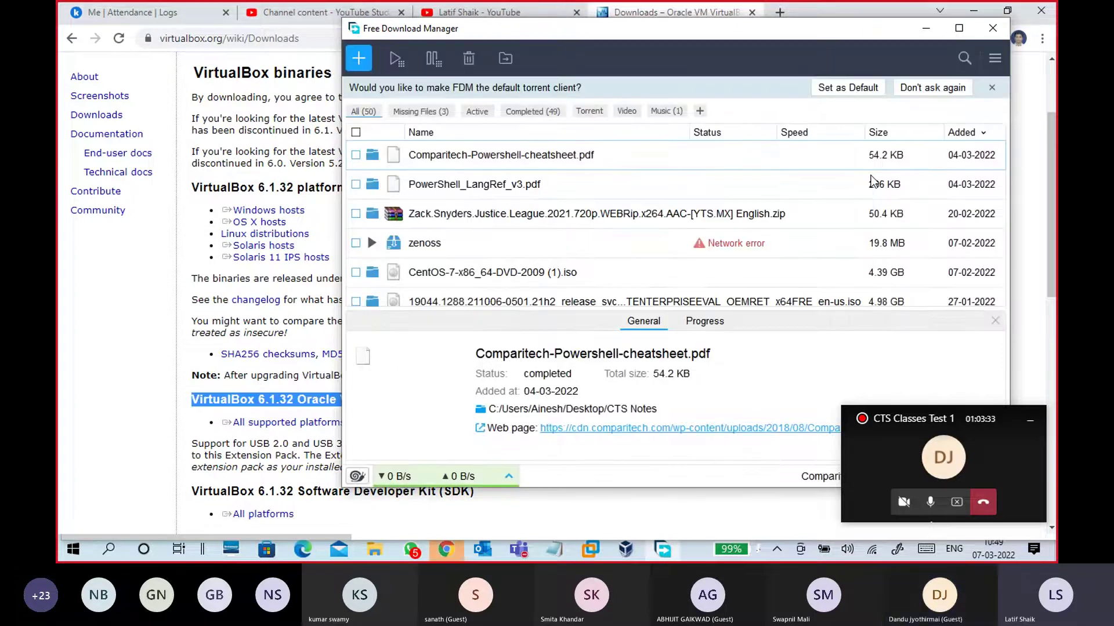
click(992, 28)
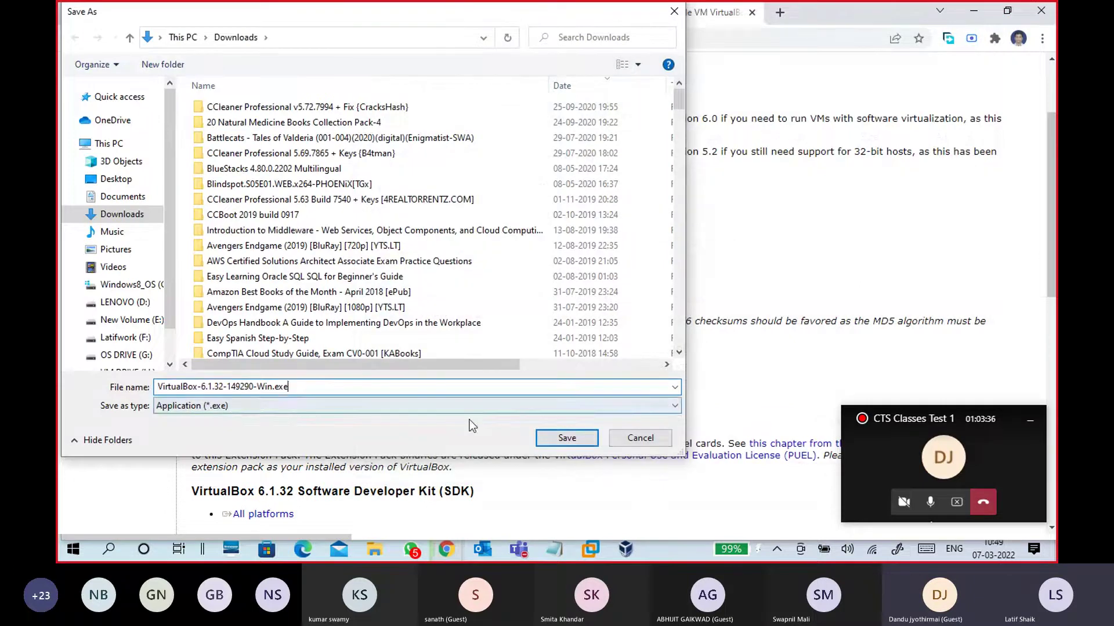
click(638, 436)
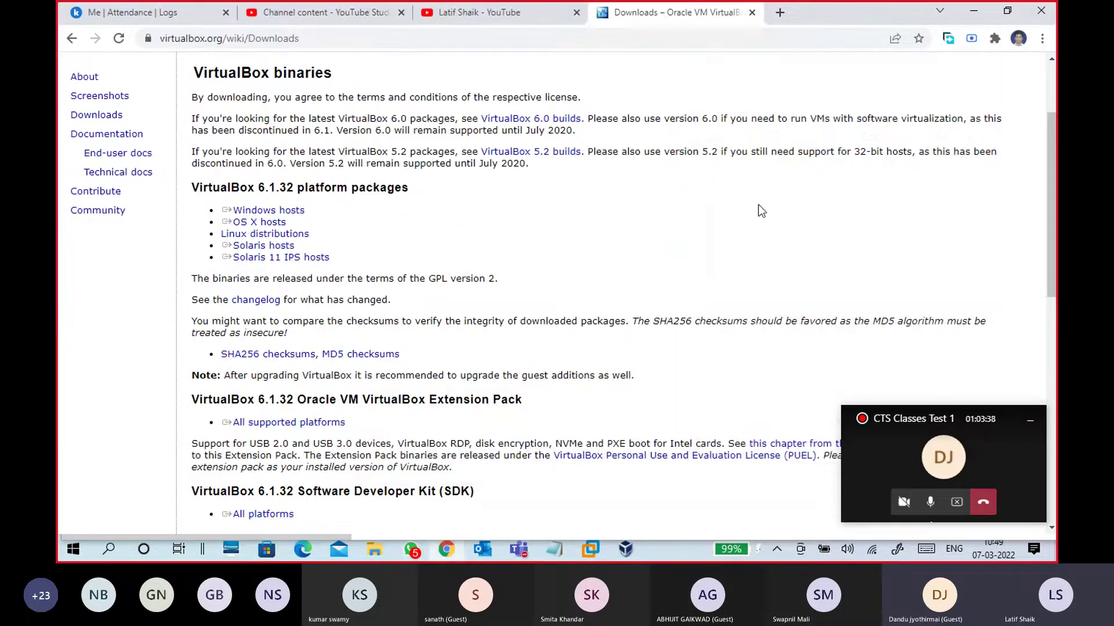
click(753, 14)
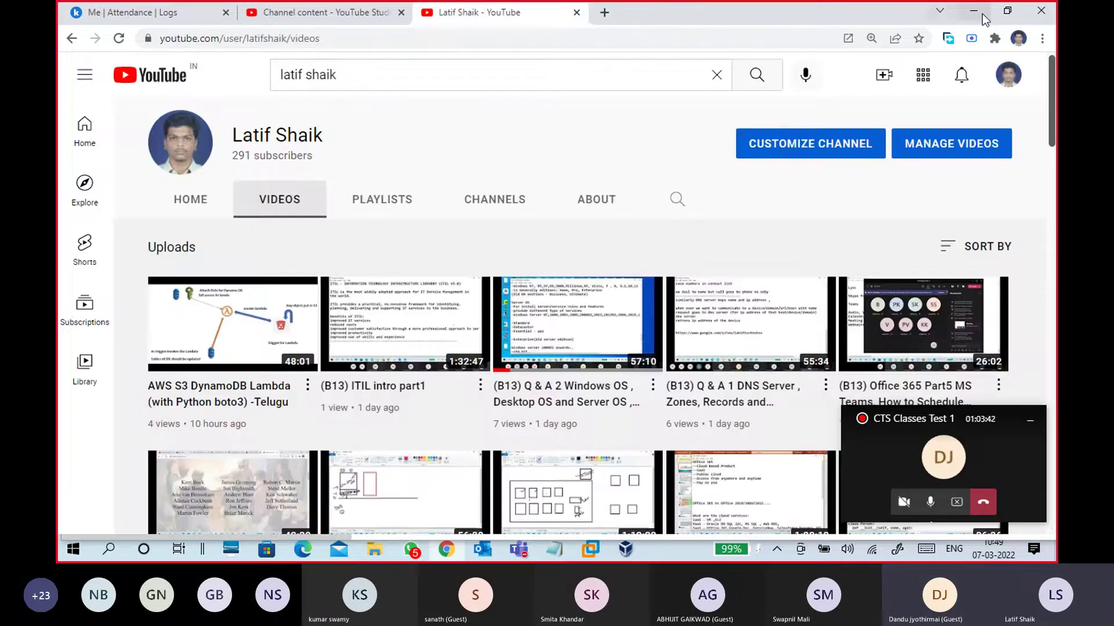
click(973, 10)
Dismiss the VirtualBox update notice with OK and close VirtualBox Manager
click(673, 226)
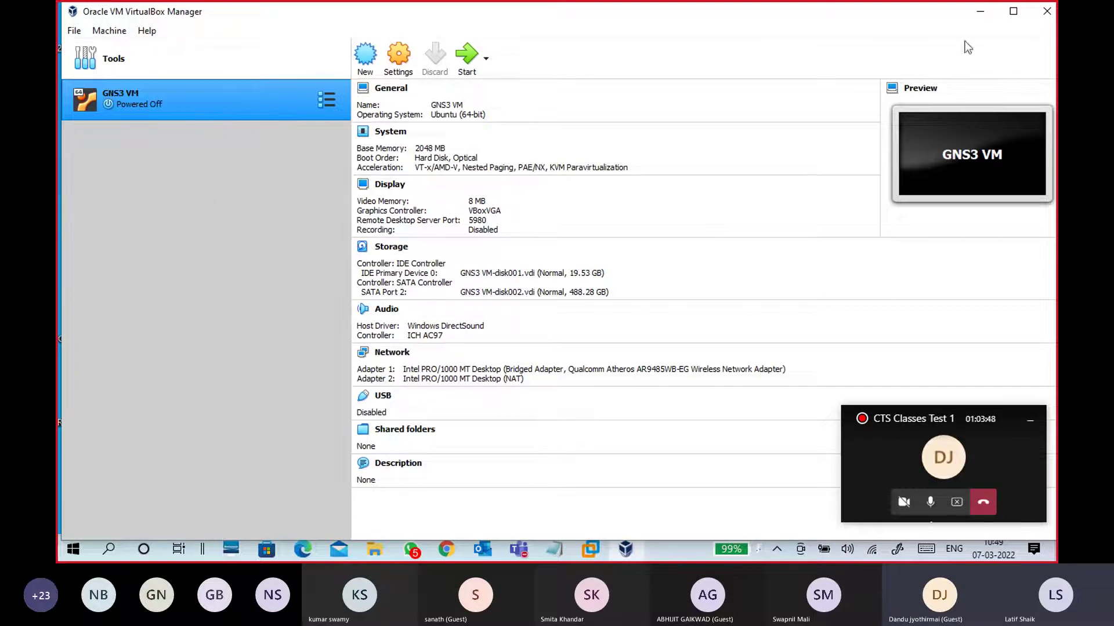
click(1045, 11)
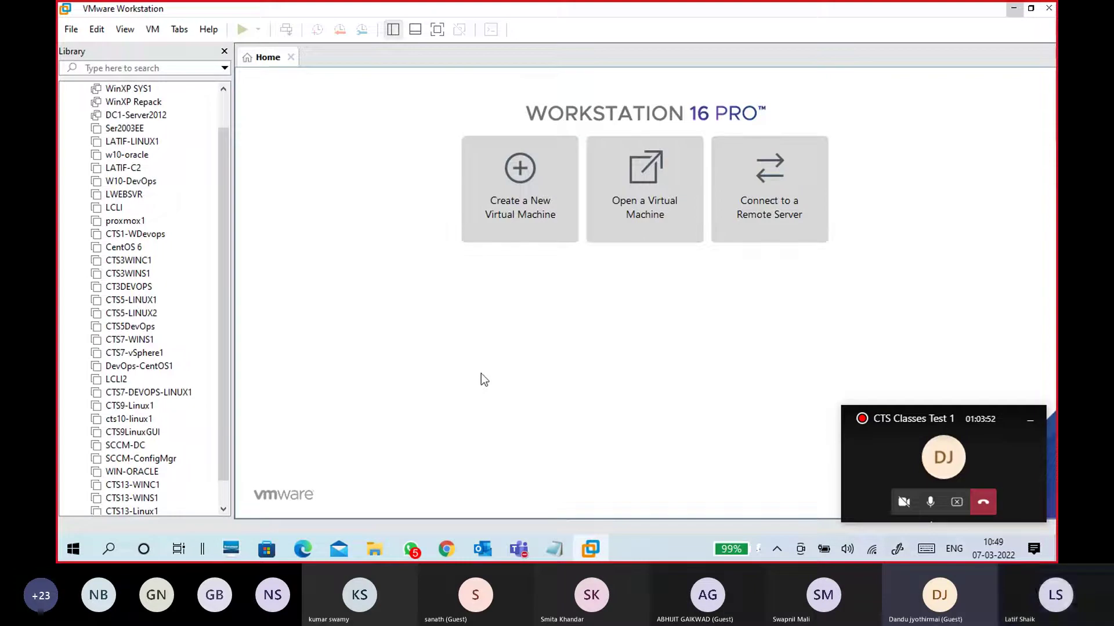
Minimize VMware Workstation from the taskbar to uncover the desktop
click(589, 551)
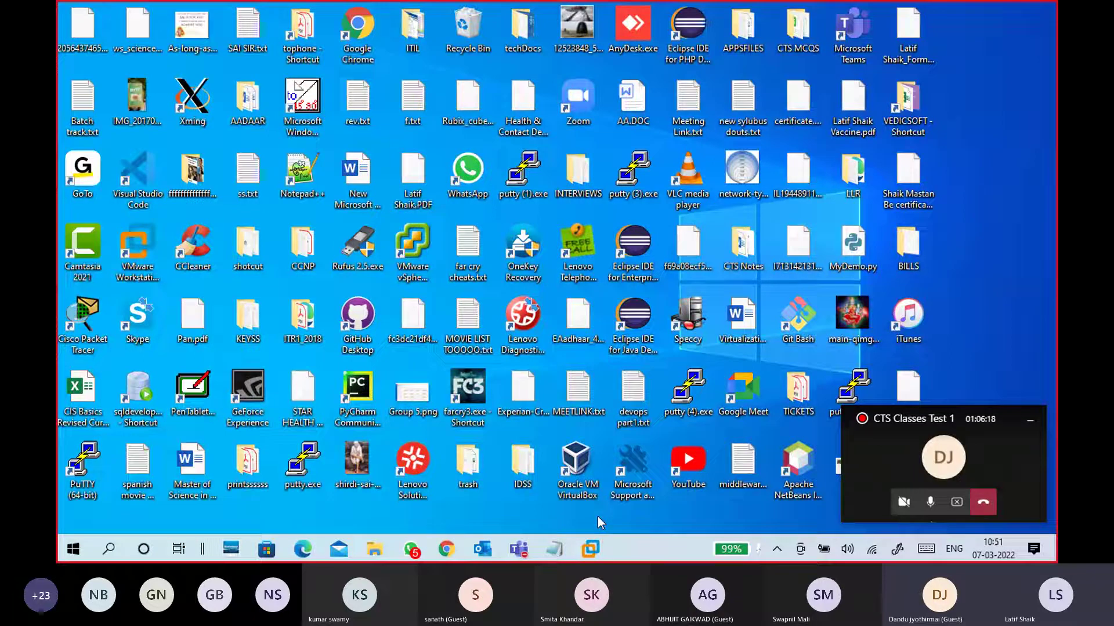
Briefly restore VMware Workstation, then minimize it again
click(601, 548)
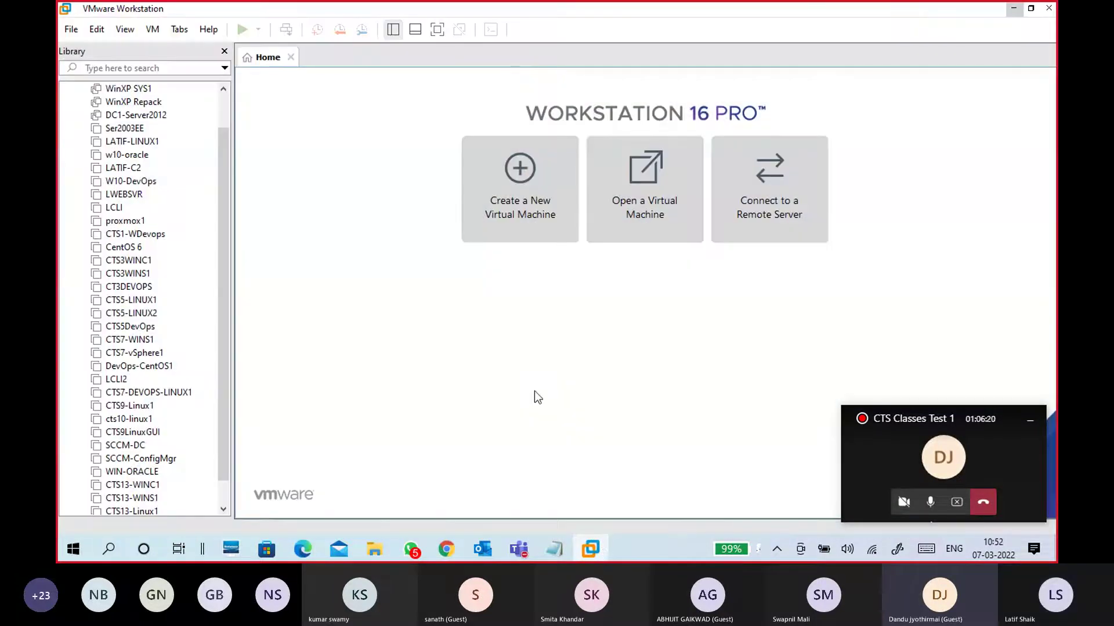
drag(224, 280, 234, 347)
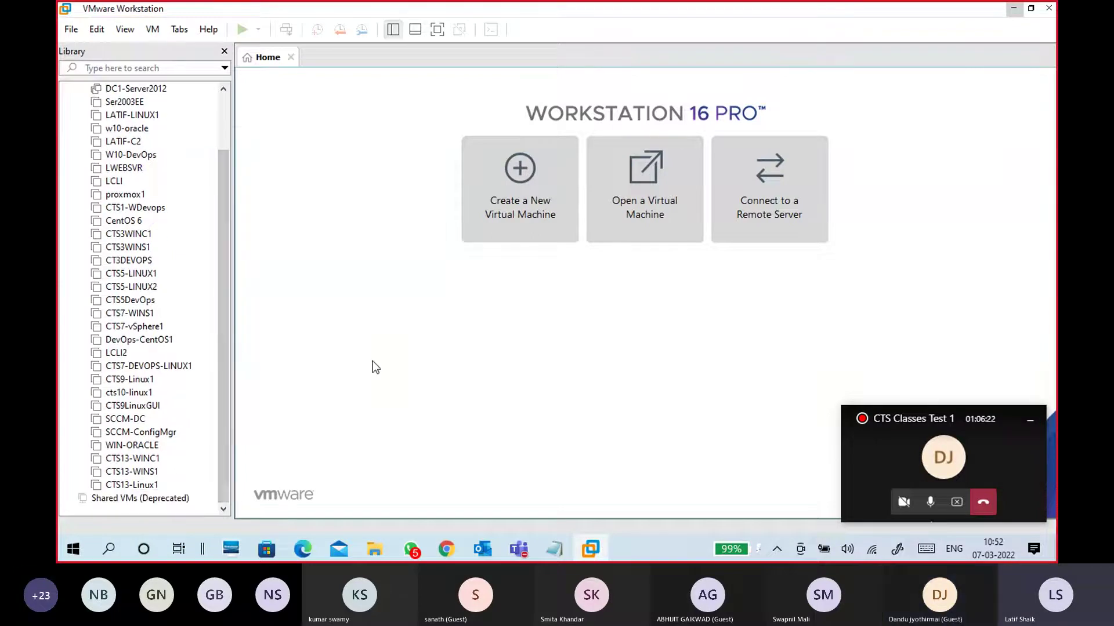
click(1012, 9)
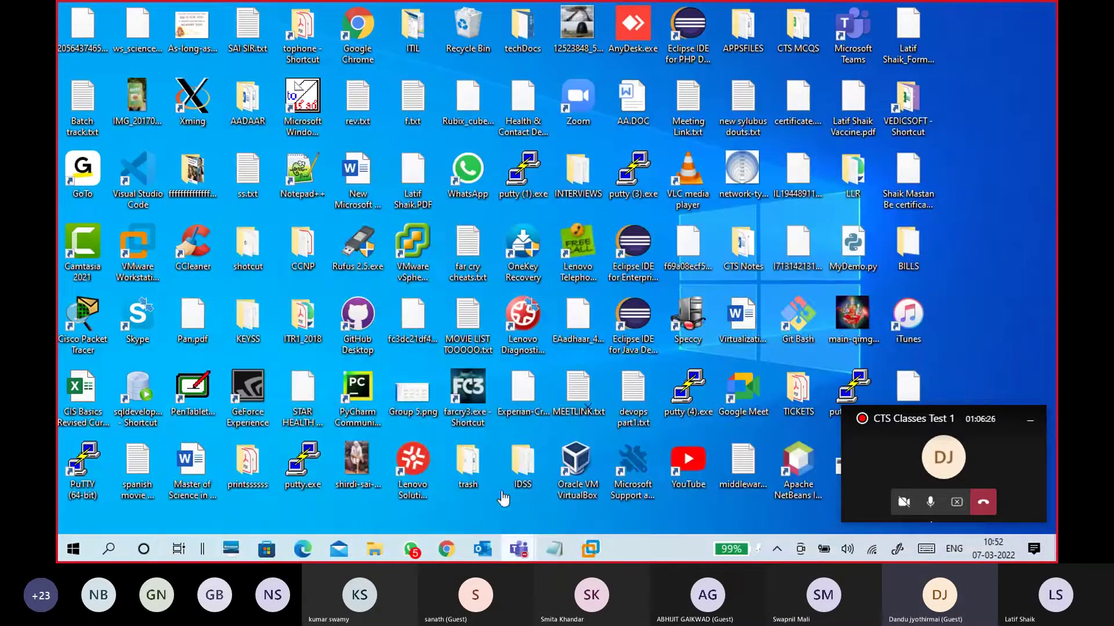
Minimize the Teams meeting window and bring the Virtualization notes in Notepad to the front
click(510, 531)
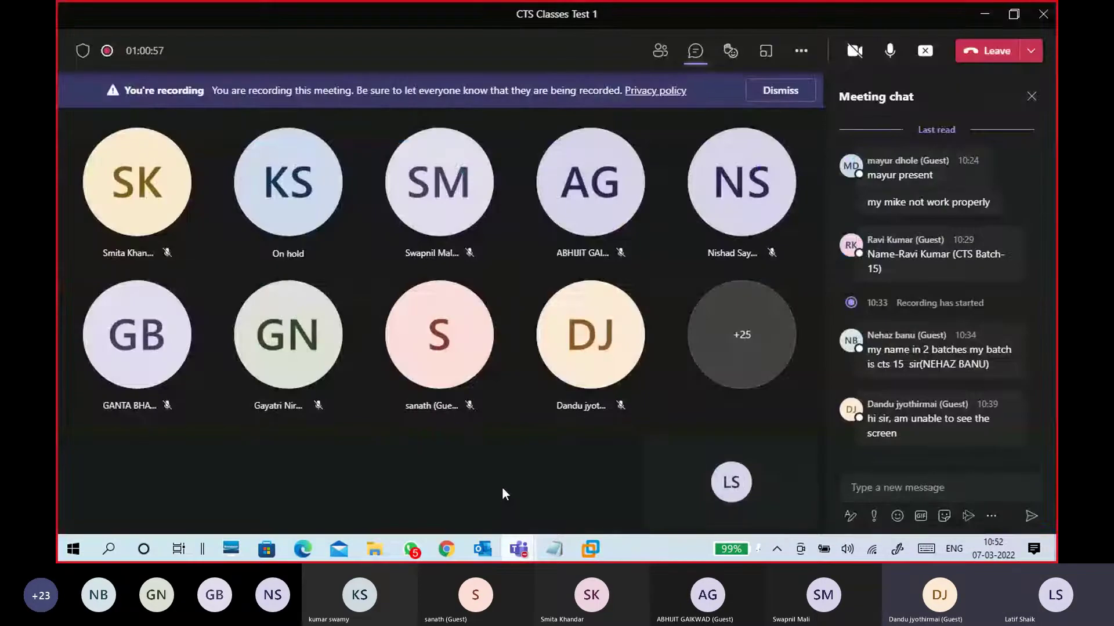
click(982, 22)
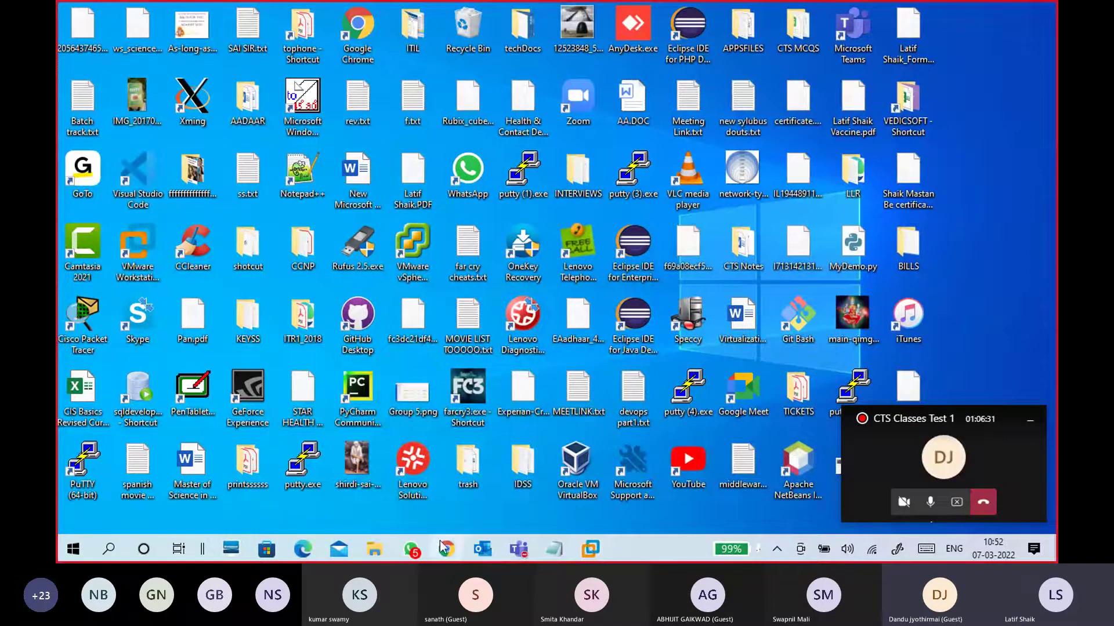
mouse_move(447, 550)
click(555, 556)
Type the labels CPU:x64, RAM: and DISK: on separate lines below 'Window 10'
click(378, 406)
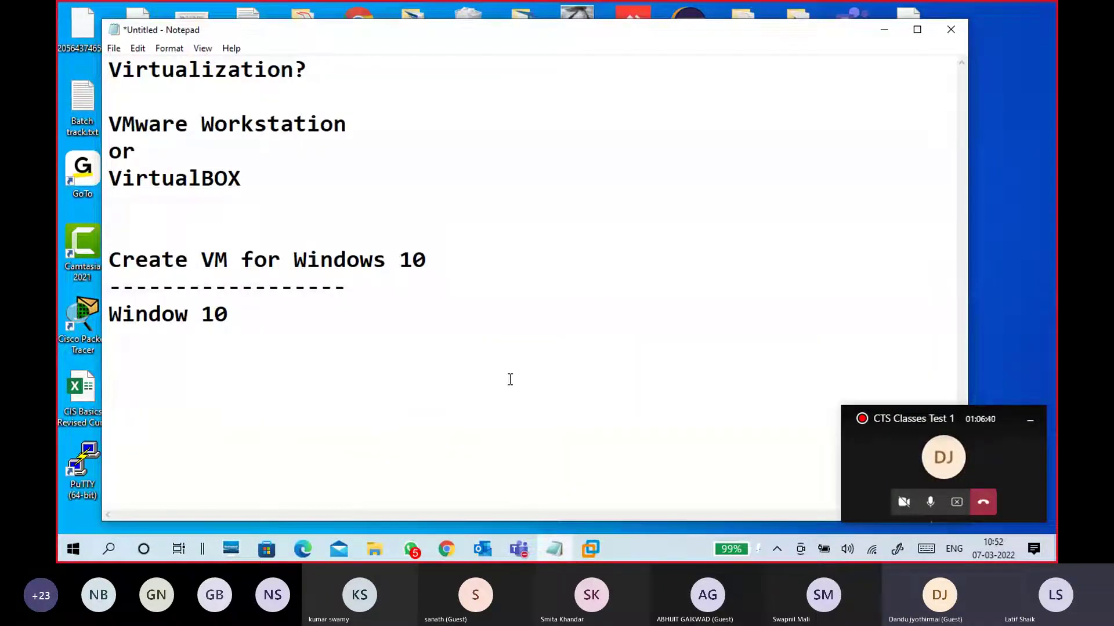
text(x64)
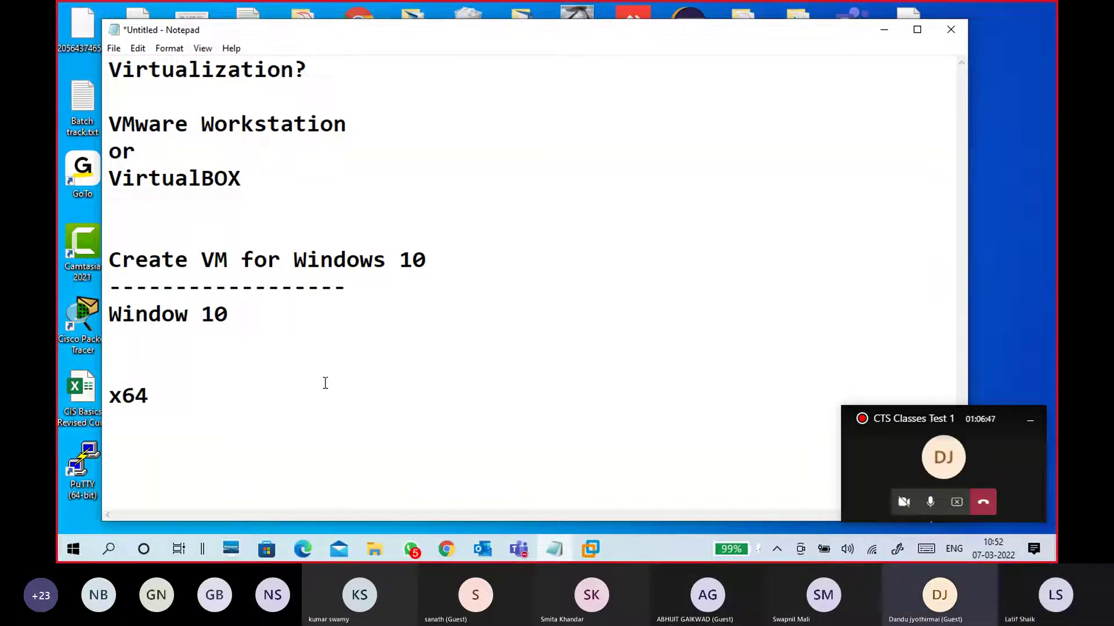
click(110, 394)
text(CPU:)
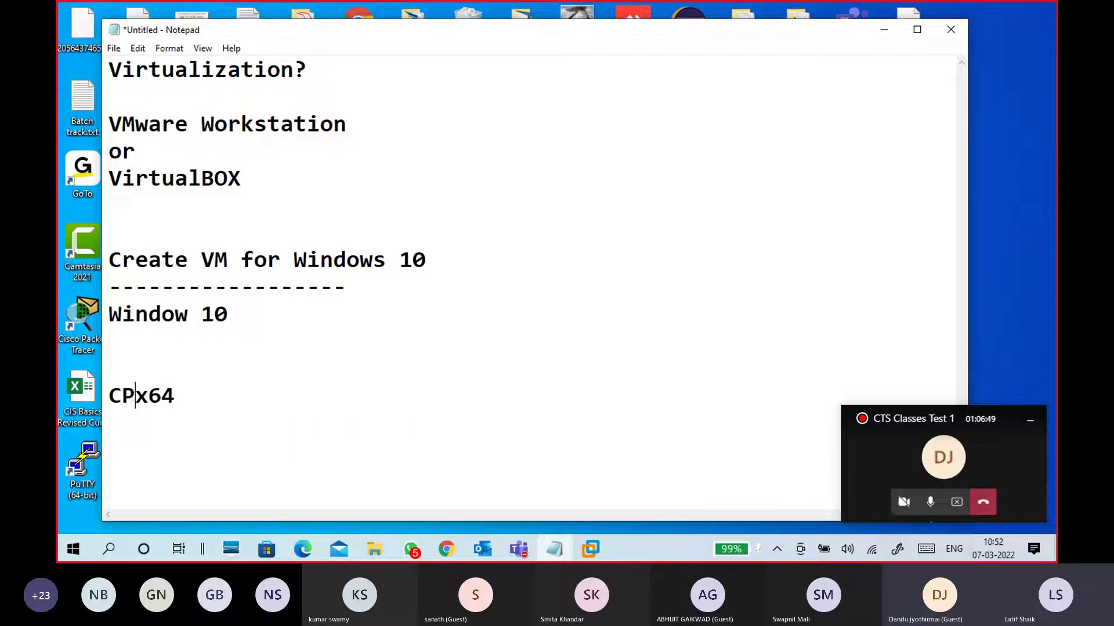
key(Down)
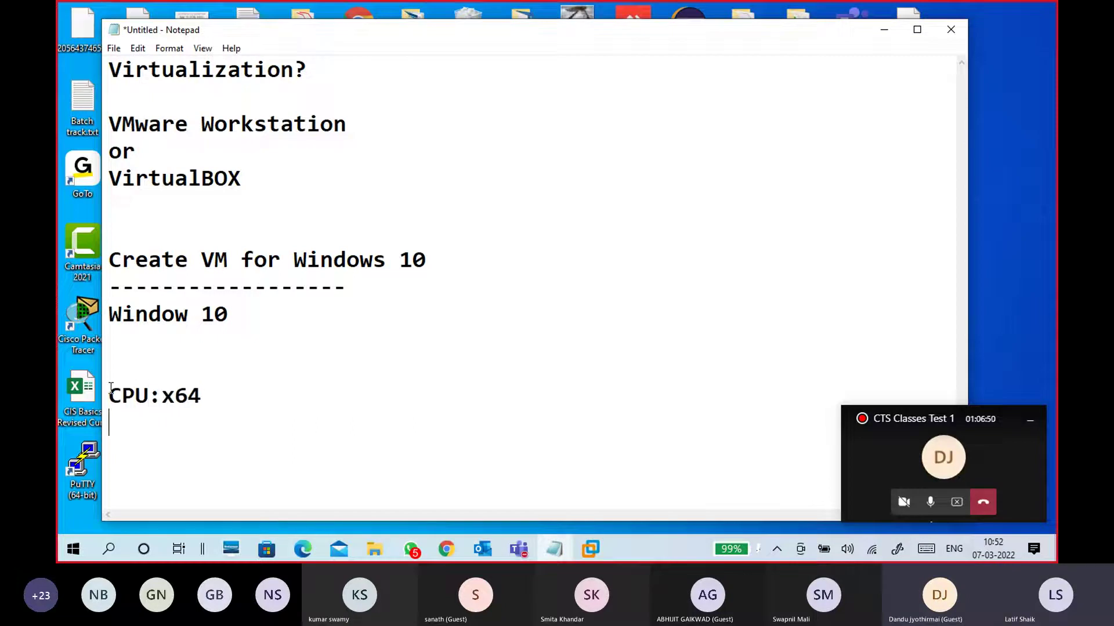
text(RAM:)
key(Return)
text(DISK)
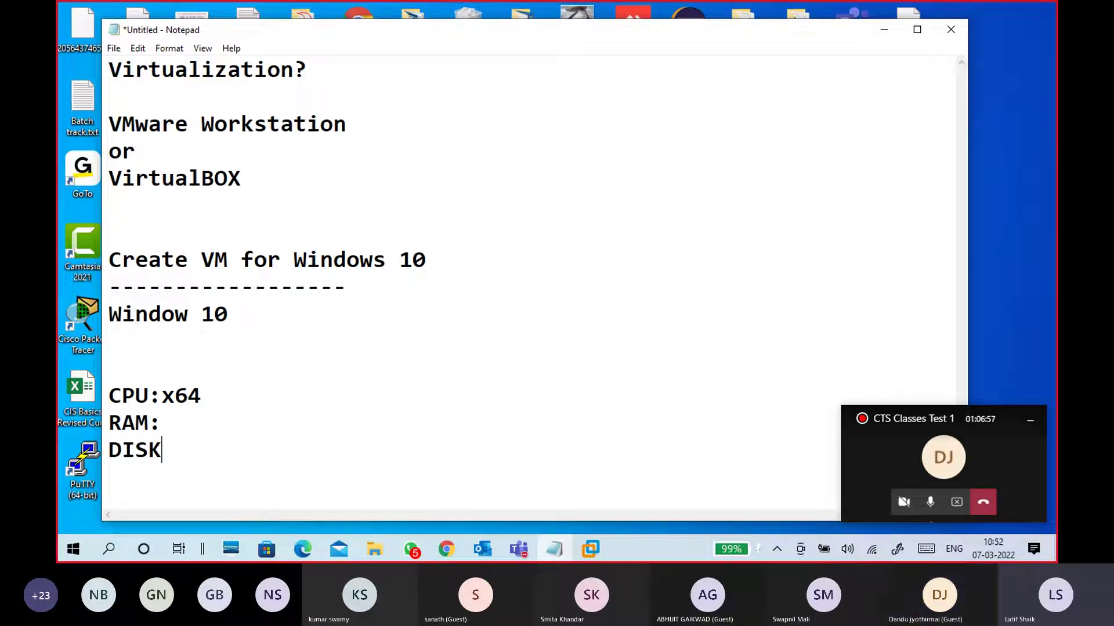
text(:)
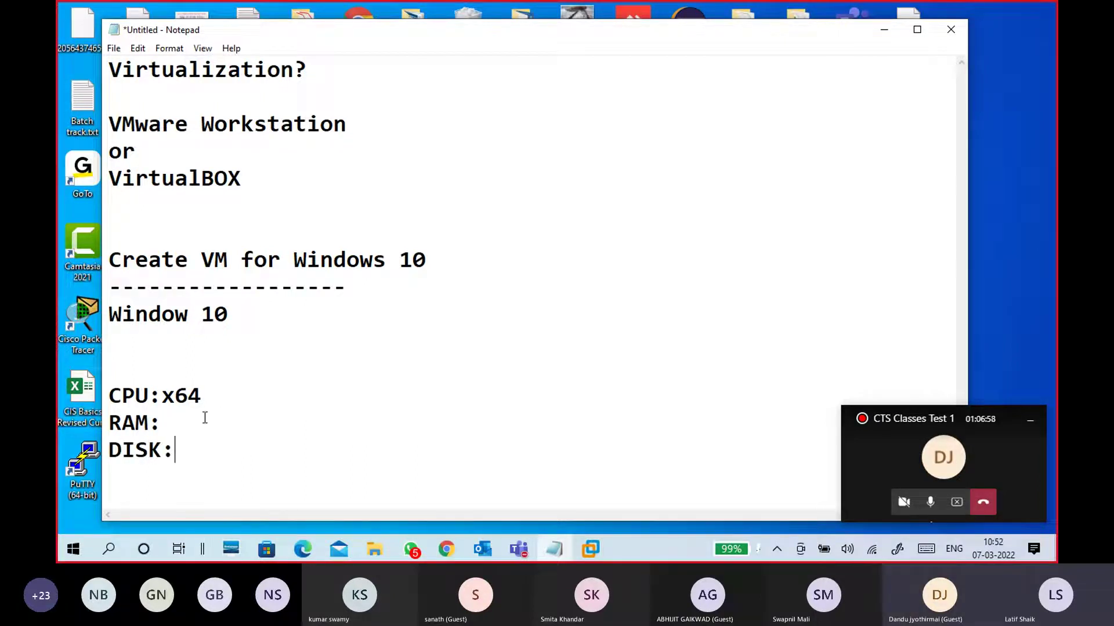
key(Return)
key(Return)
key(Return)
key(Return)
key(Return)
key(Return)
key(Return)
key(Return)
key(Return)
key(Return)
key(Return)
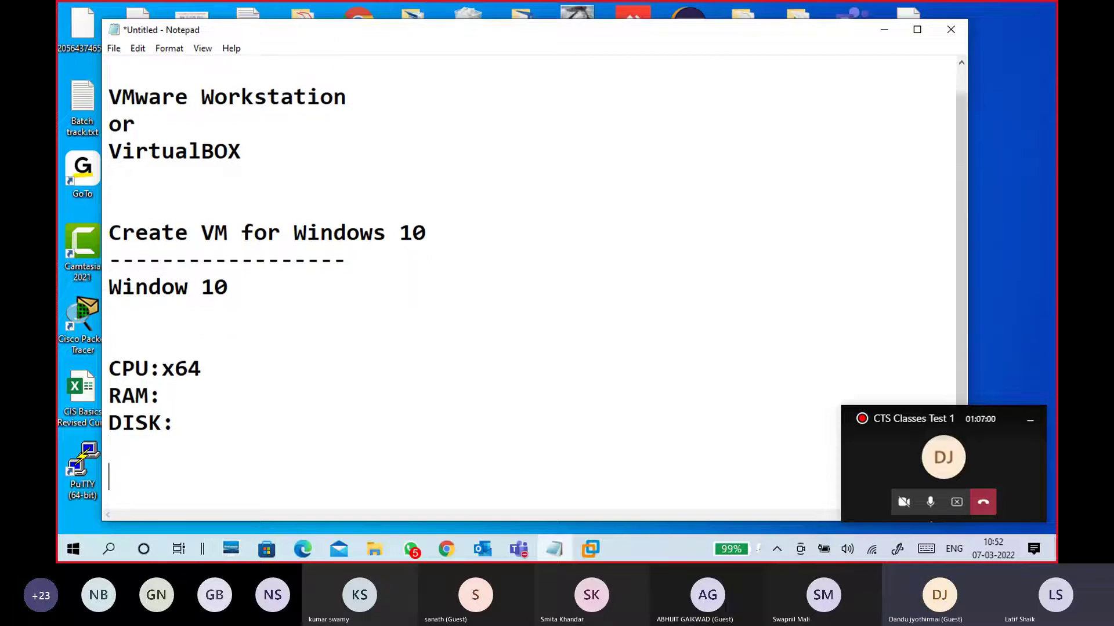
Add a comma after x64 on the CPU line
key(Up)
key(Up)
key(Up)
key(Up)
key(Up)
key(Up)
key(Up)
key(Up)
key(Up)
key(Up)
key(Up)
key(Up)
key(Up)
key(Up)
key(Up)
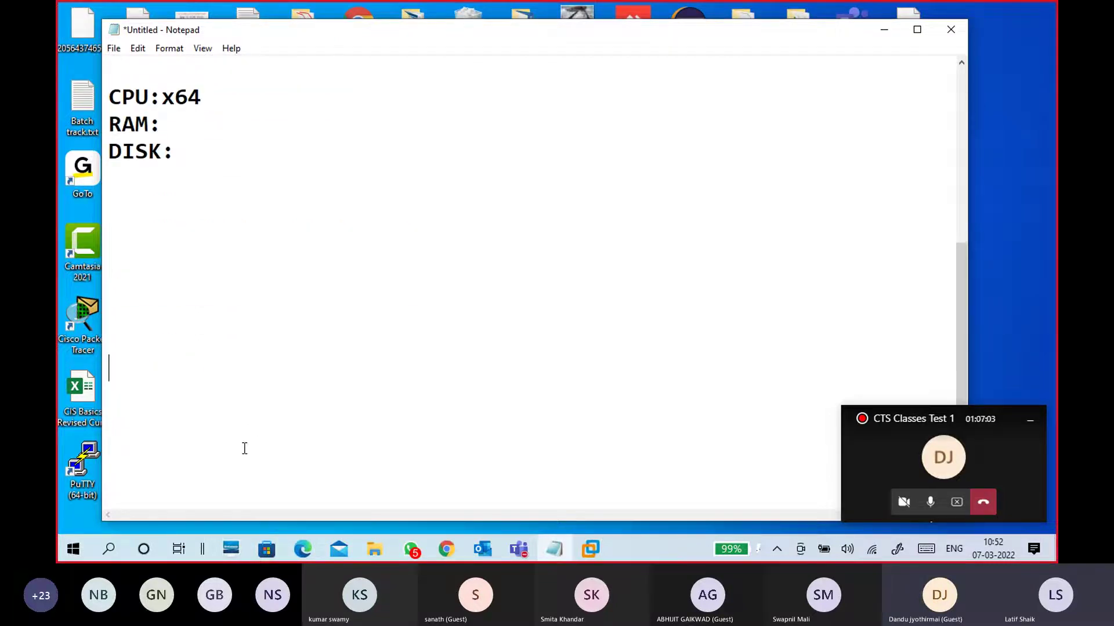
key(Down)
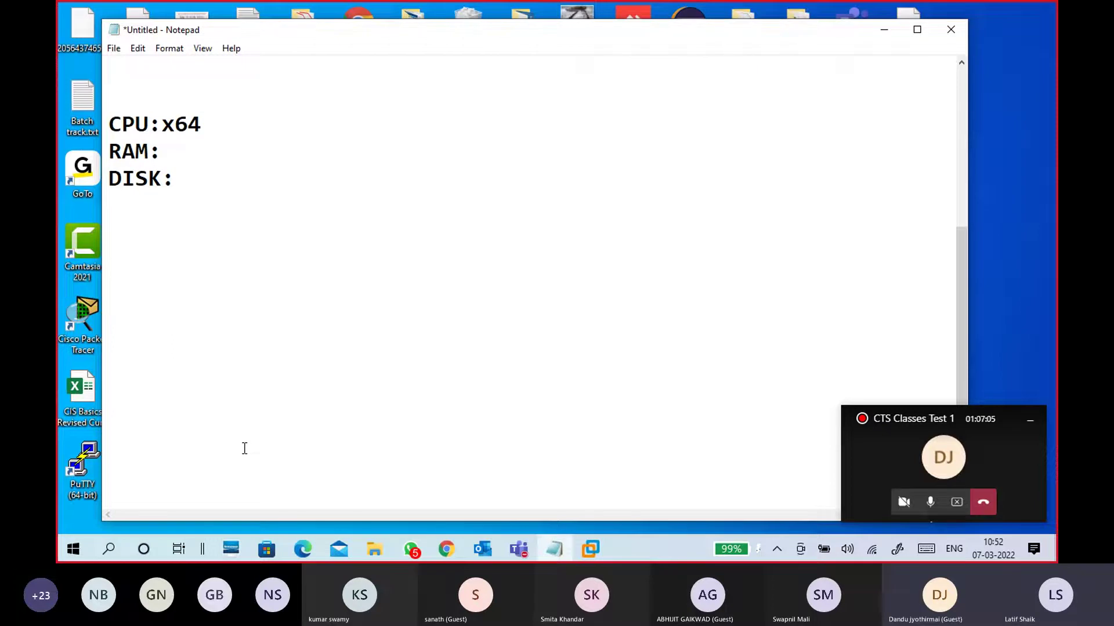
click(213, 128)
drag(162, 123, 203, 120)
click(203, 120)
text(,)
drag(202, 123, 162, 124)
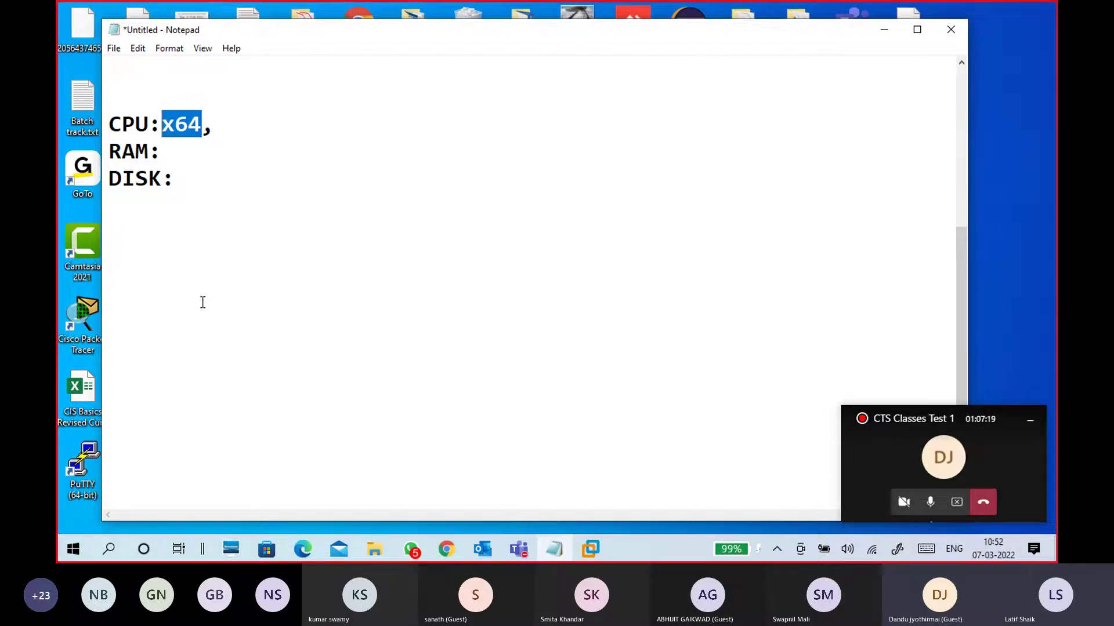
click(193, 278)
click(193, 241)
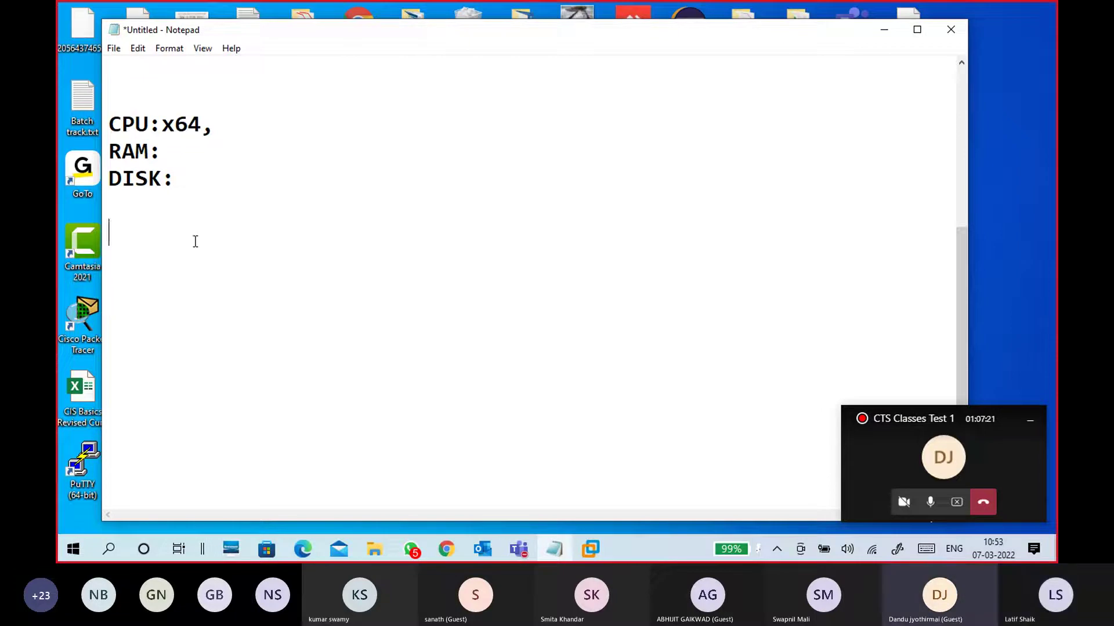
right_click(626, 549)
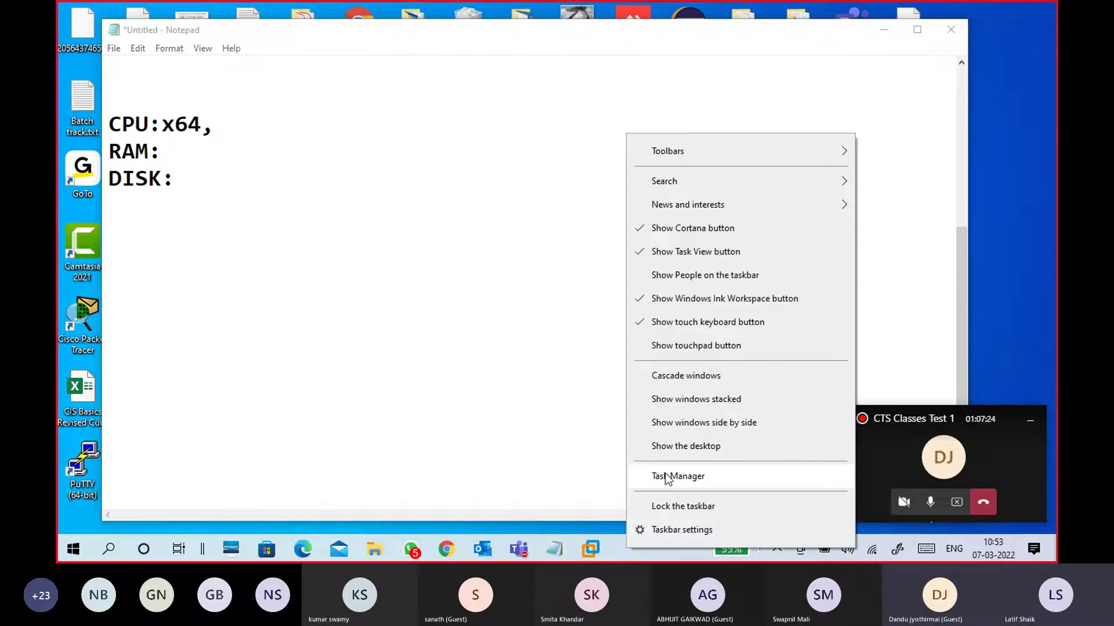
Launch Task Manager from the taskbar menu, move it left, and show the Performance tab
right_click(656, 548)
right_click(648, 552)
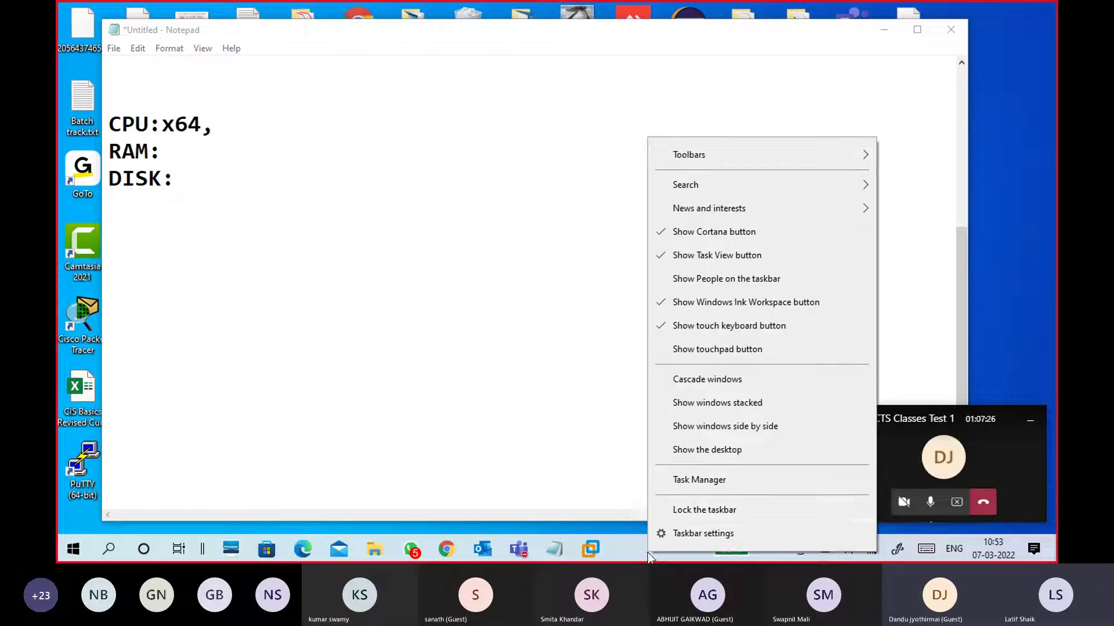
click(677, 479)
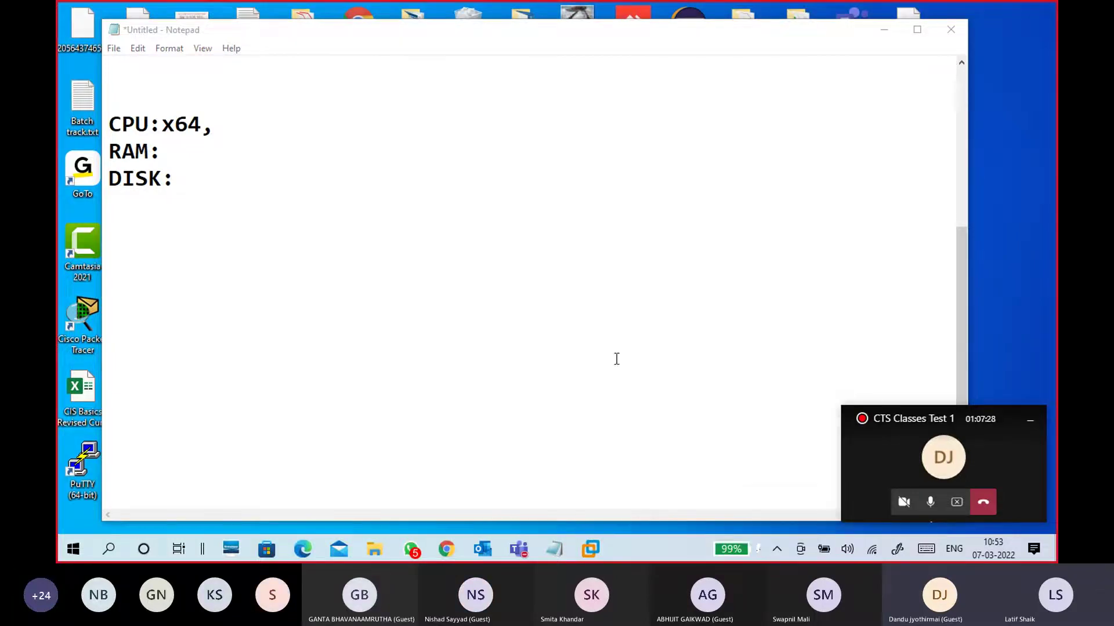
drag(489, 10, 415, 9)
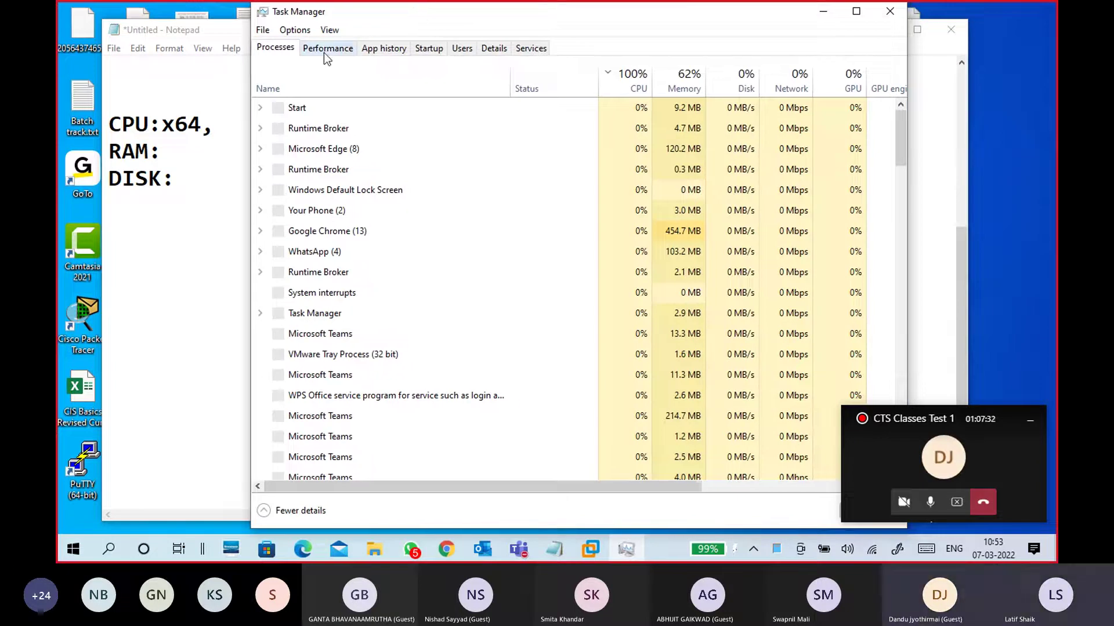
click(323, 52)
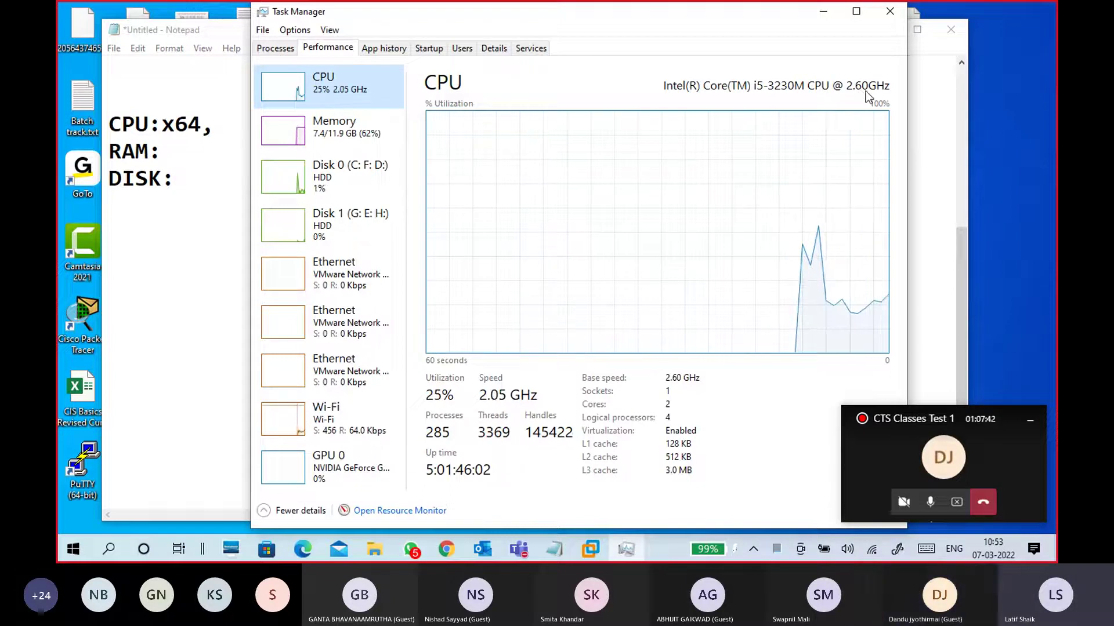
Enter the CPU model and speed 'i5-3260M, 2.60GHz,' before x64 in Notepad
click(185, 244)
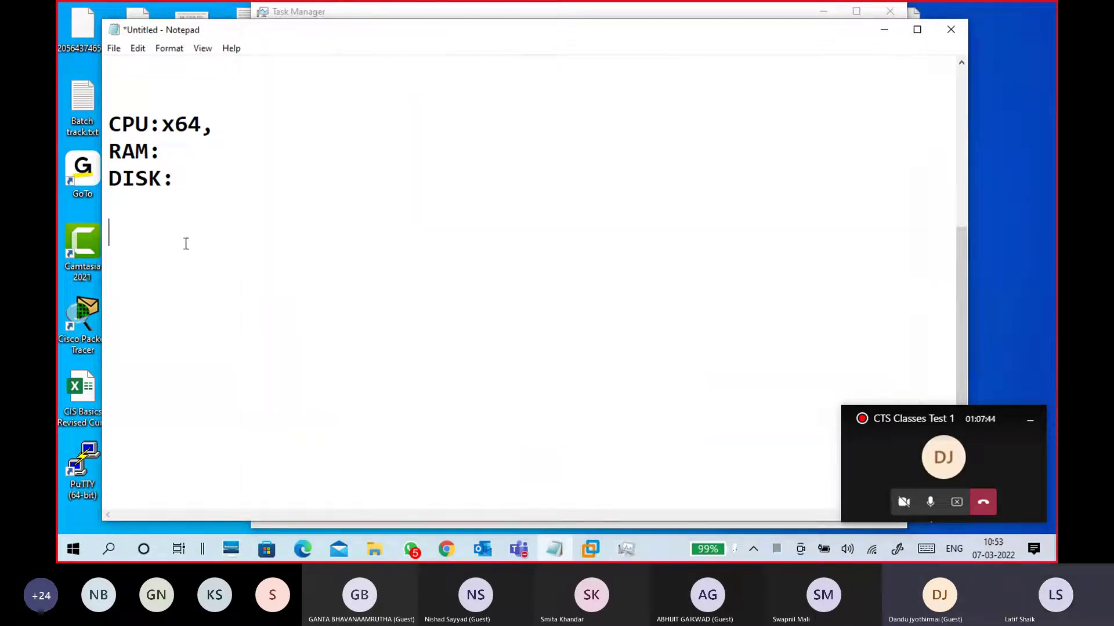
click(164, 124)
text(i)
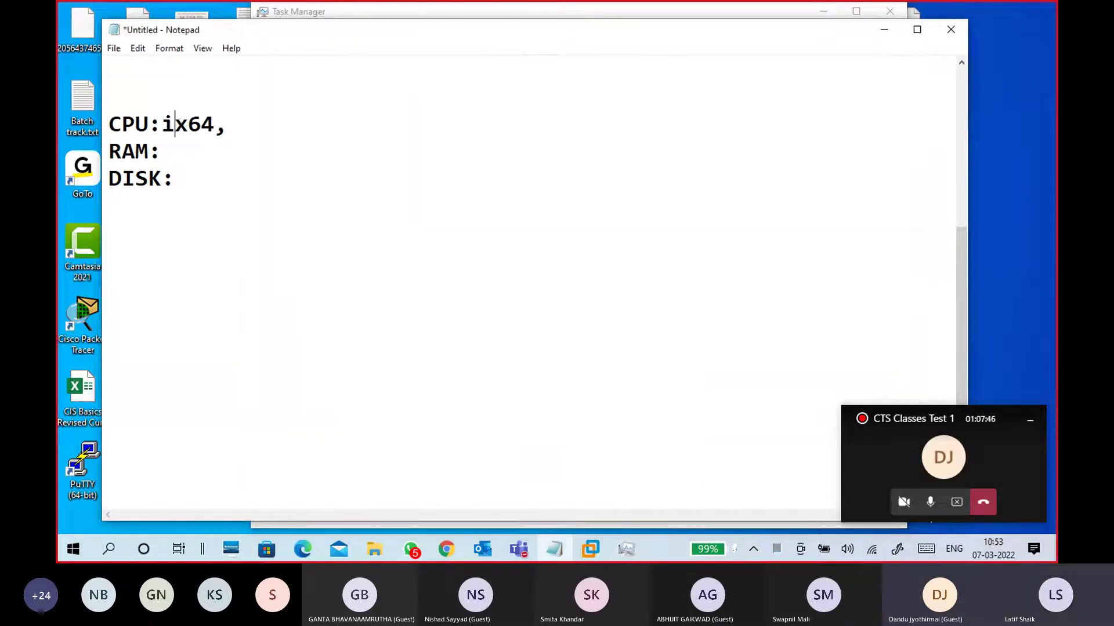
text(5)
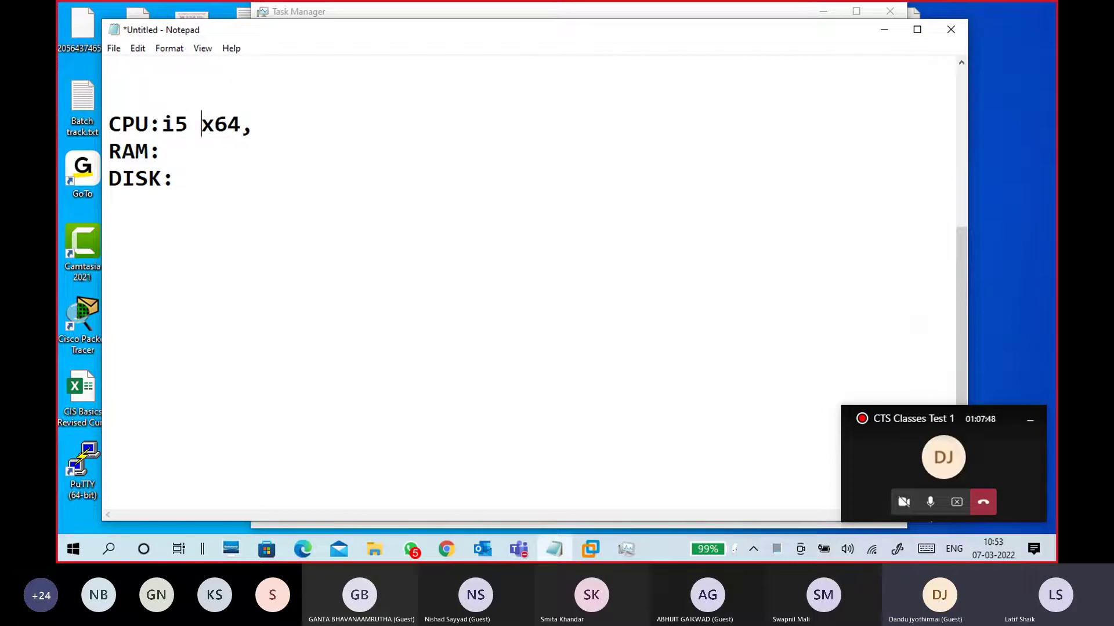
key(BackSpace)
text(-32)
text(360)
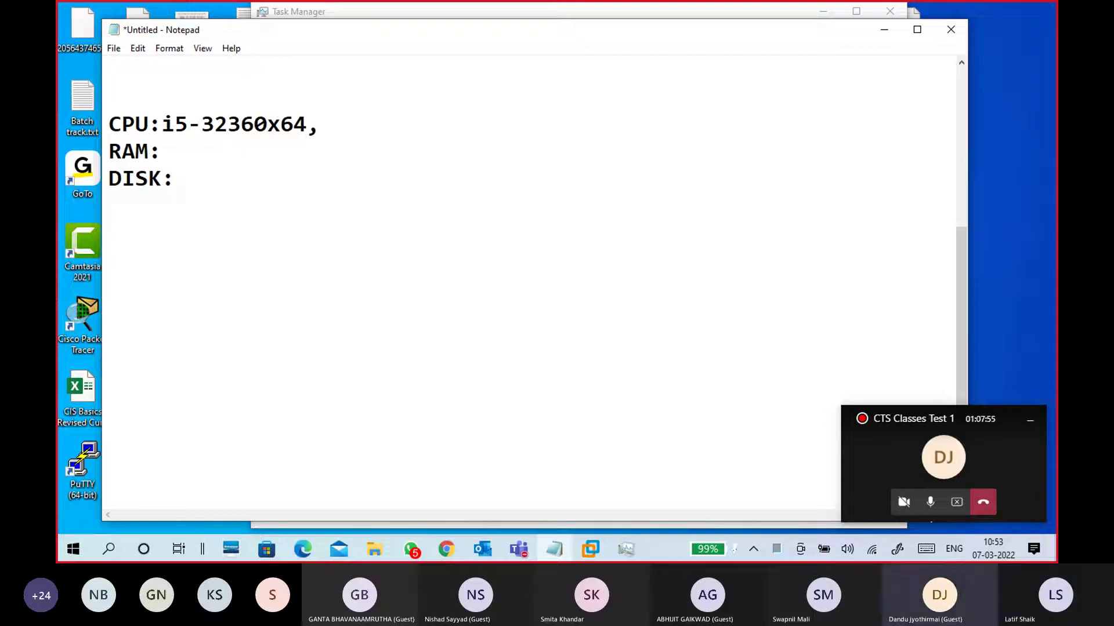
key(BackSpace)
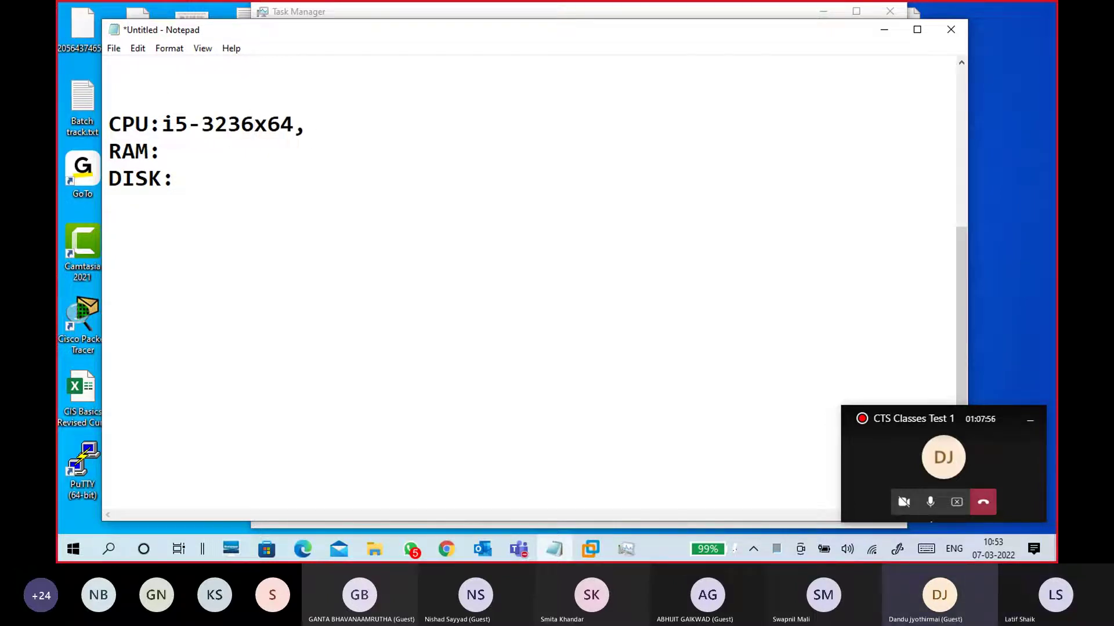
key(BackSpace)
key(BackSpace)
text(60M, )
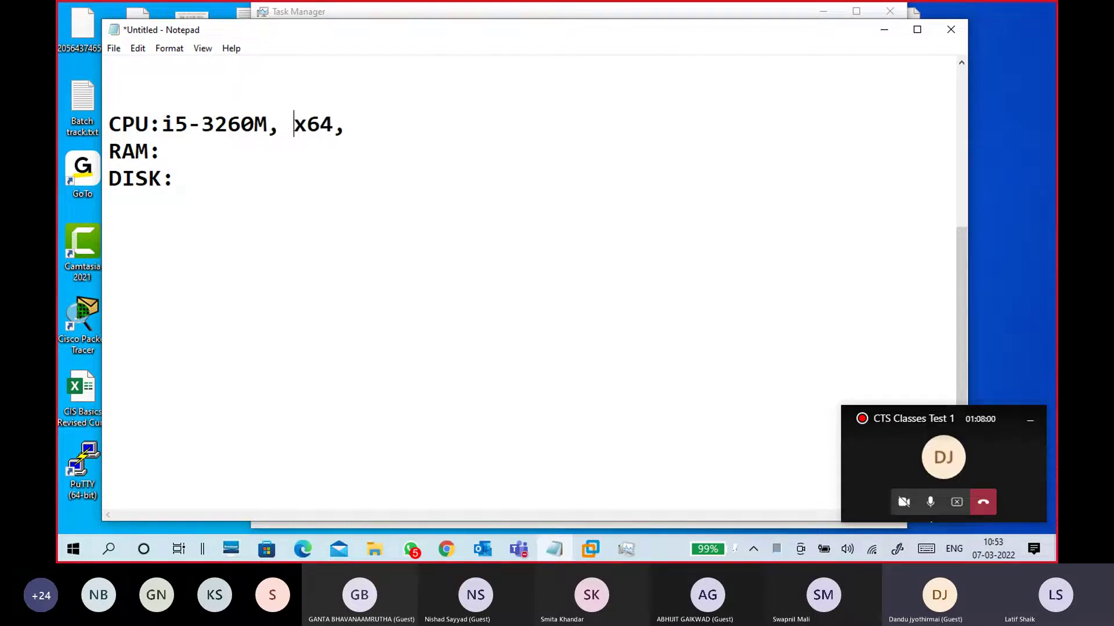
text(2.6)
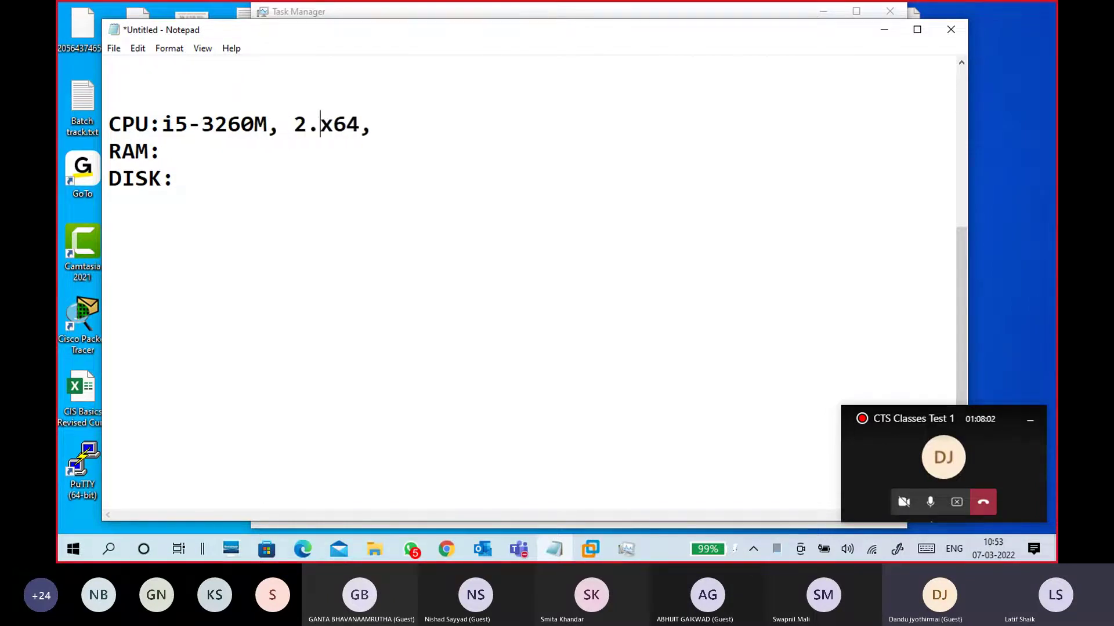
text(0H)
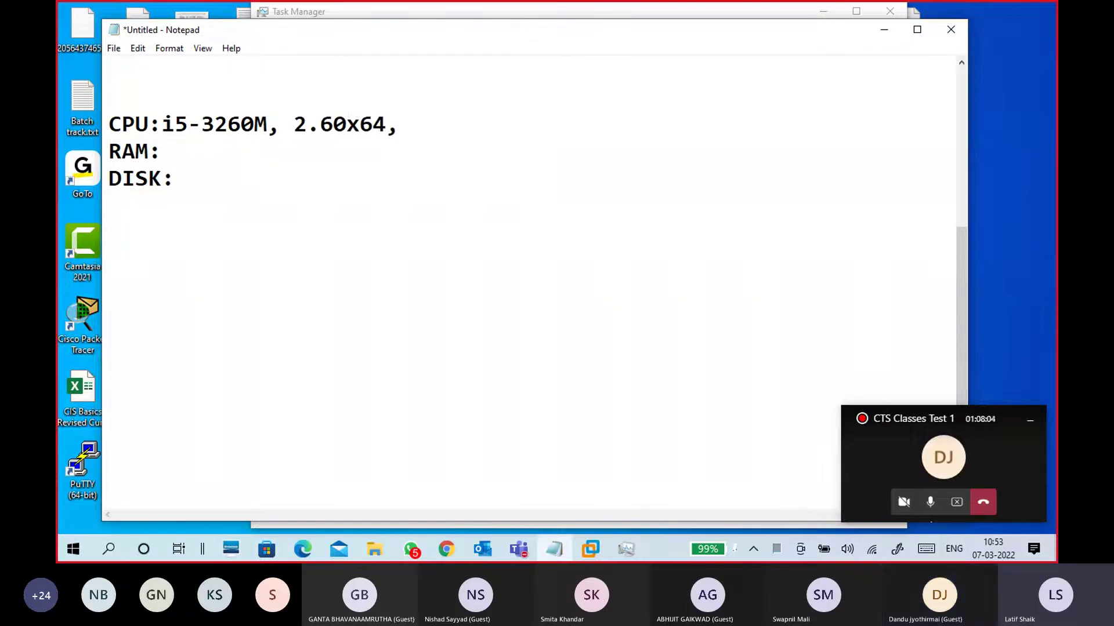
text(x)
key(BackSpace)
key(BackSpace)
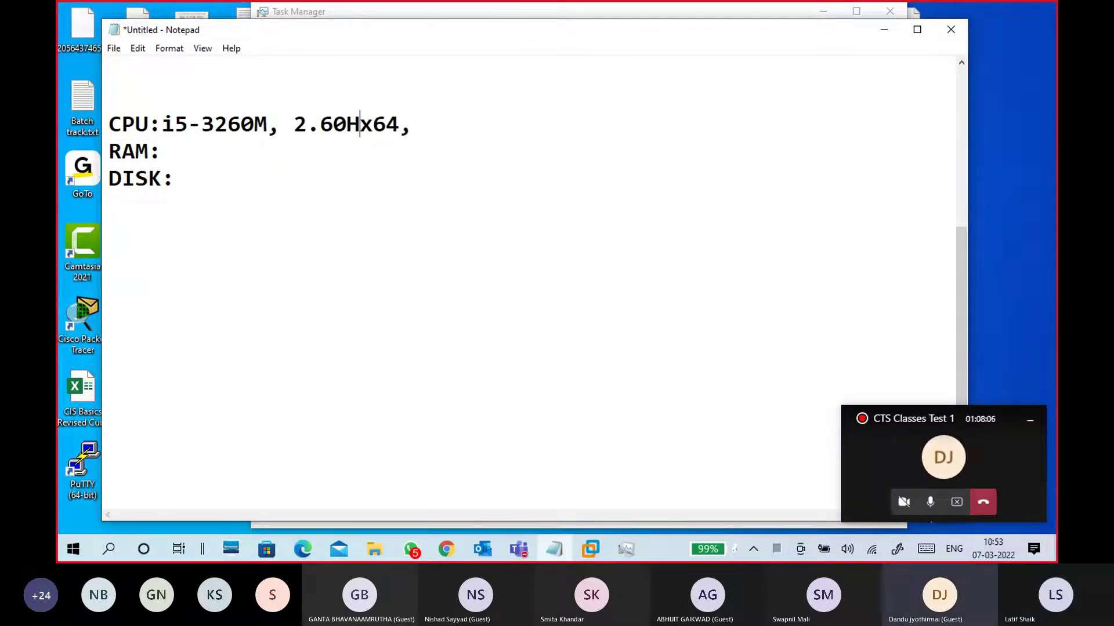
text(GHz)
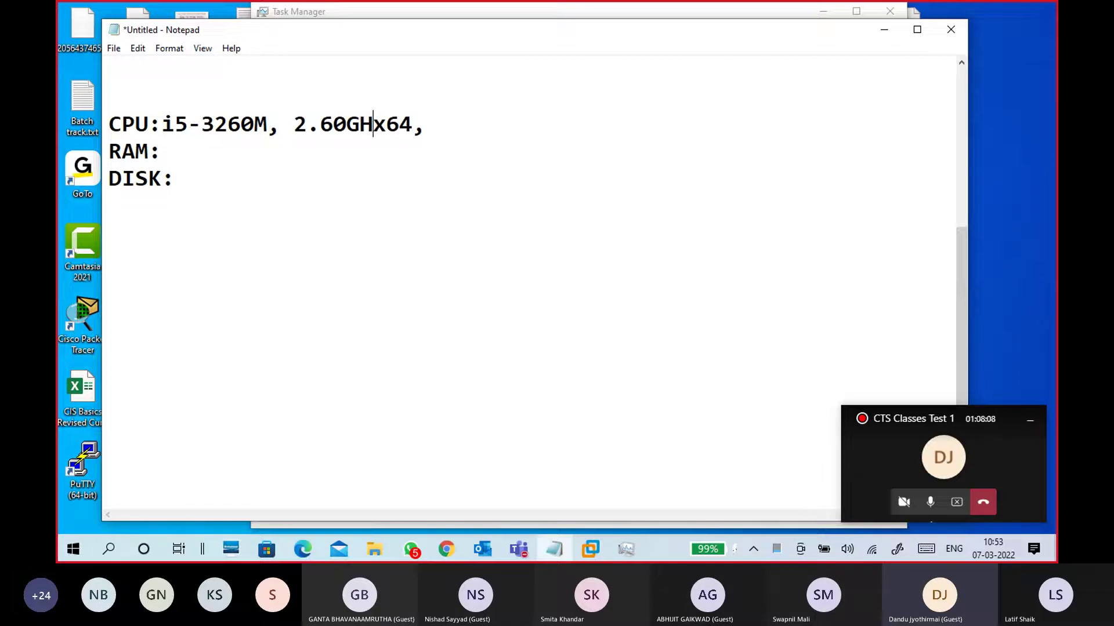
text(,)
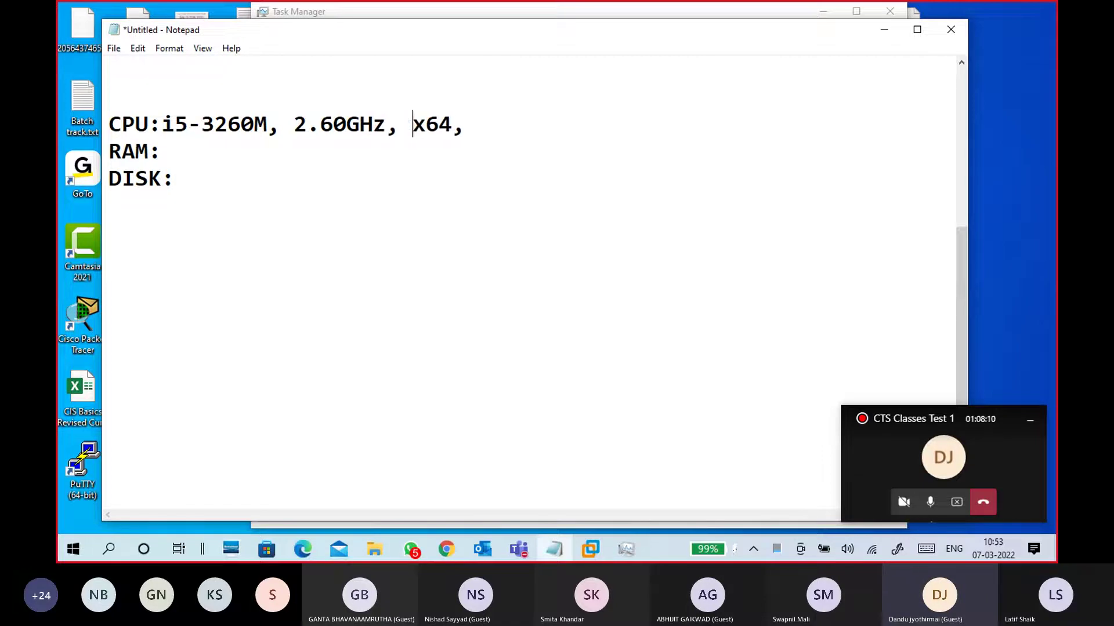
Delete the trailing comma after x64 and bring Task Manager back to the front
click(466, 129)
key(BackSpace)
double_click(468, 129)
click(494, 129)
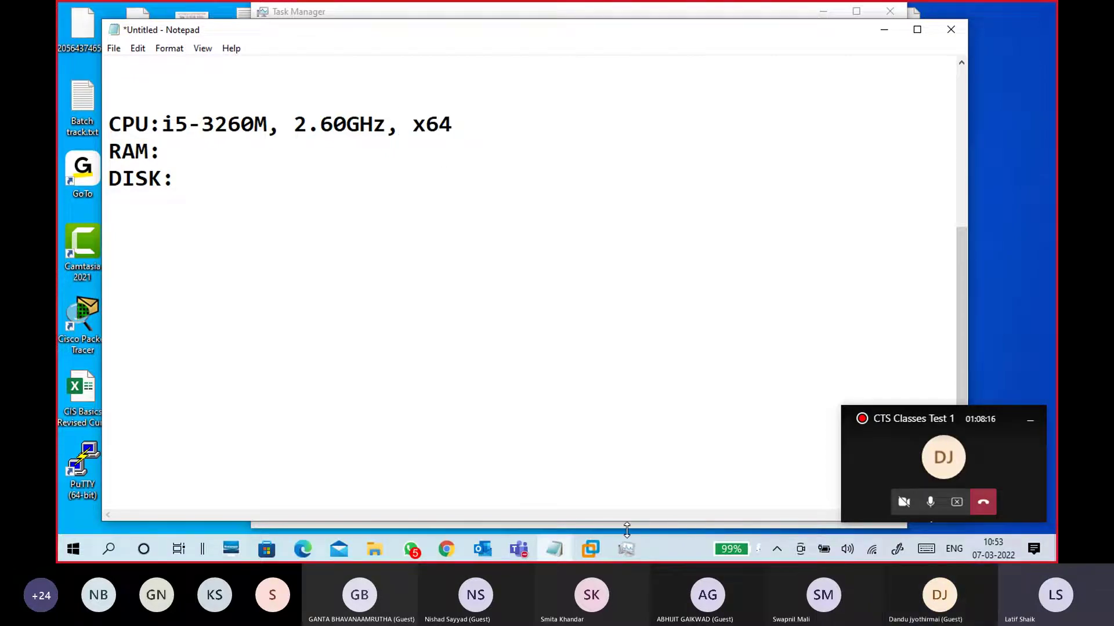
click(627, 549)
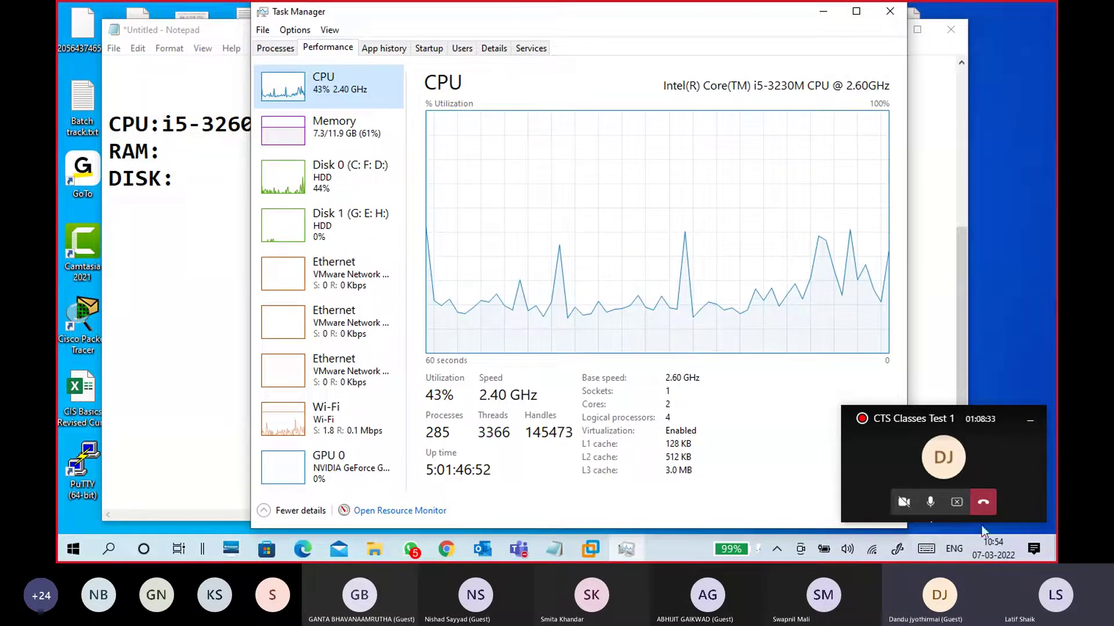
Take a full-screen snip of Task Manager's CPU details
click(898, 548)
click(1031, 427)
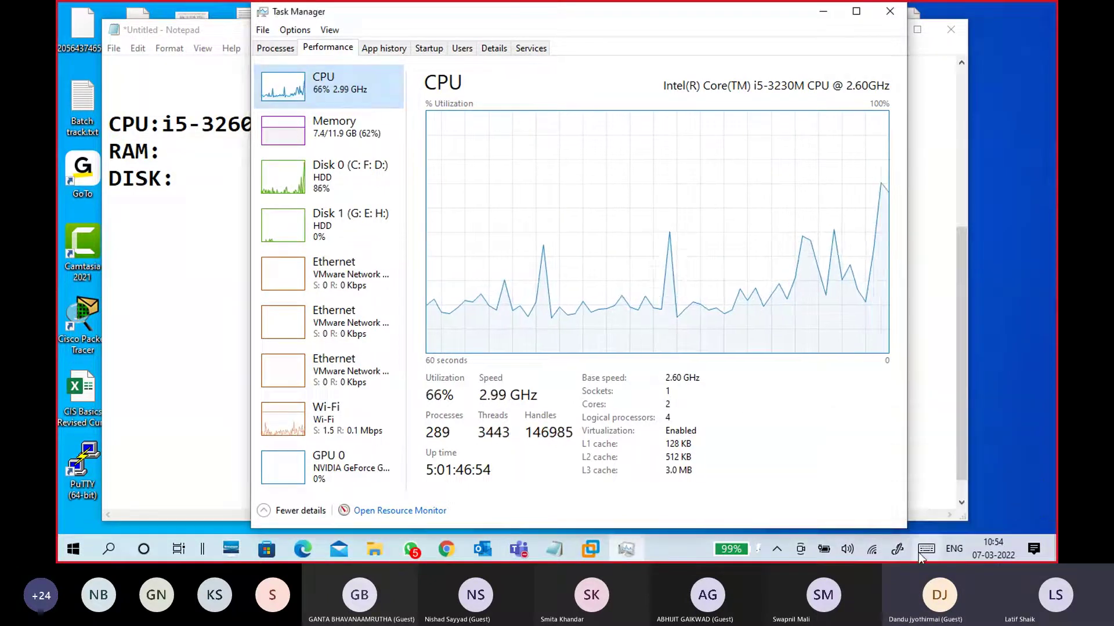
click(739, 390)
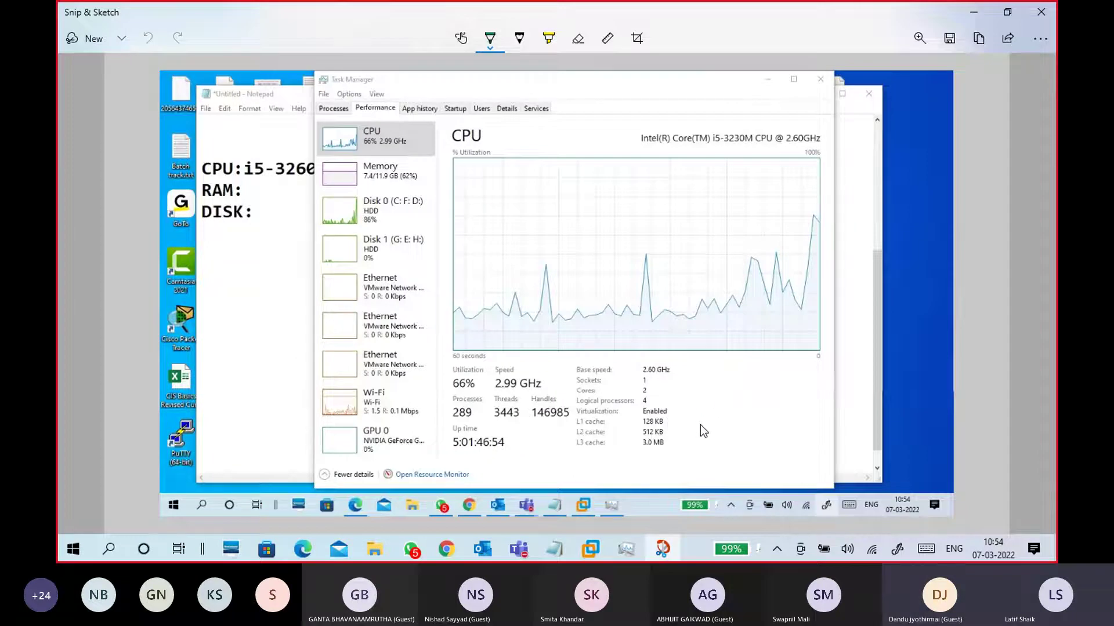
scroll(700, 425, up, 5)
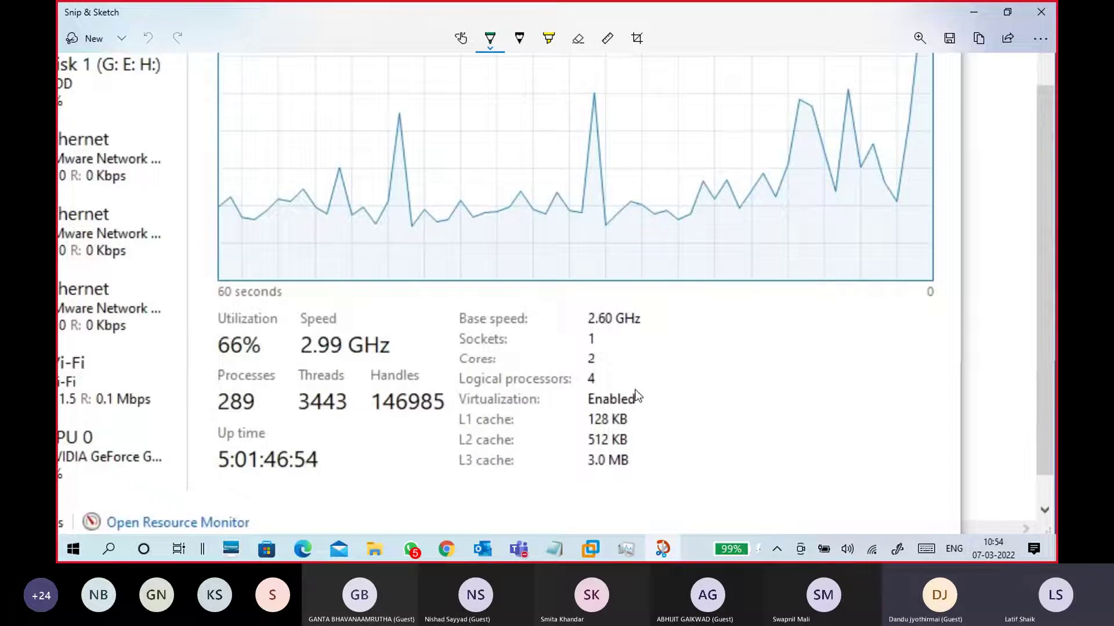
Circle 'Virtualization: Enabled' in green and draw a check mark beside it
mouse_move(631, 387)
mouse_down()
mouse_move(478, 384)
mouse_move(444, 406)
mouse_move(469, 429)
mouse_move(625, 422)
mouse_move(644, 394)
mouse_move(631, 384)
mouse_up()
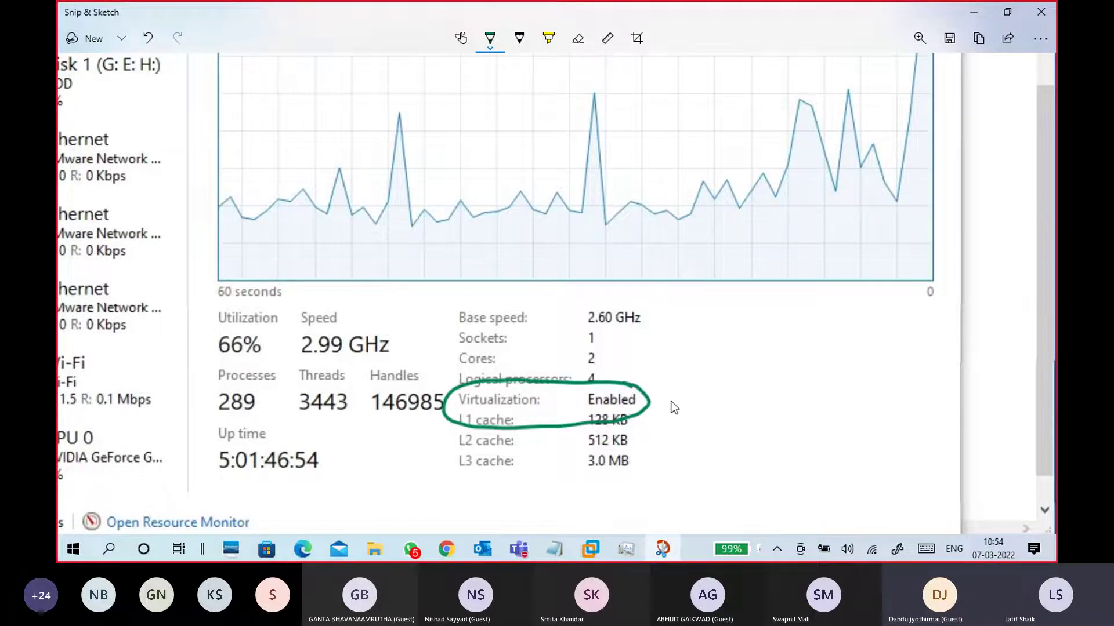
drag(649, 398, 670, 387)
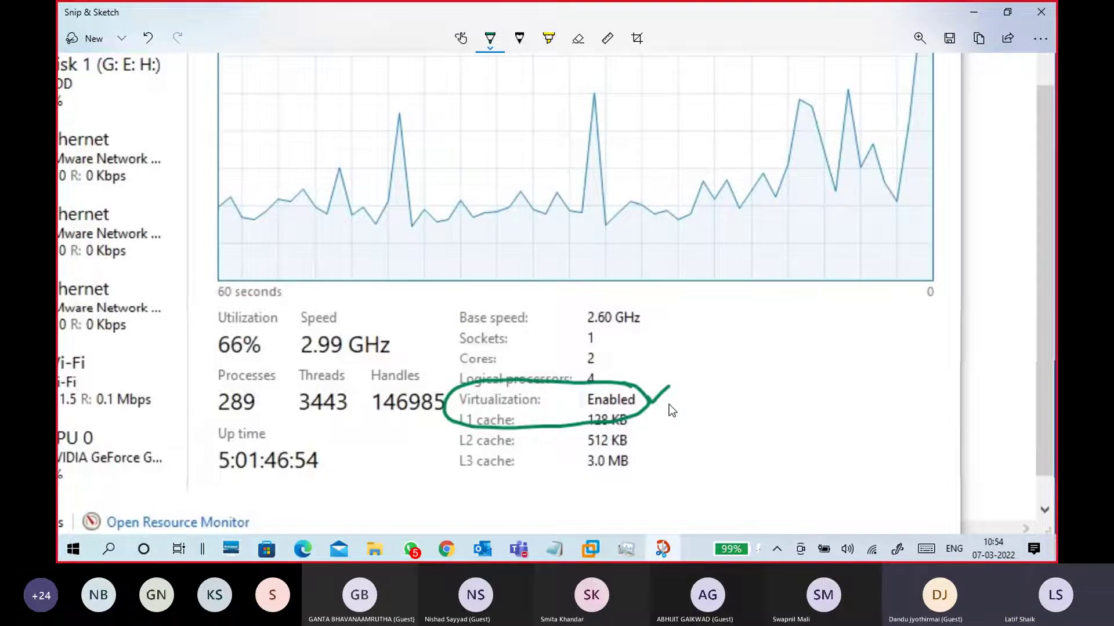
drag(650, 388, 656, 396)
click(487, 48)
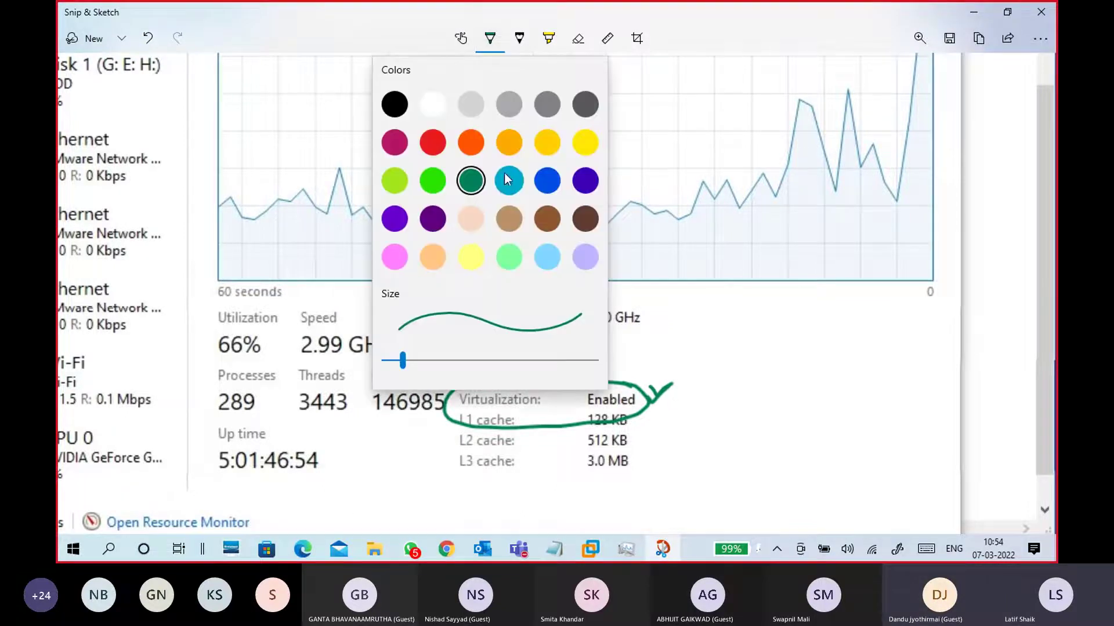
Switch the pen to red, write 'Disabled' and 'BIOS', and circle BIOS
click(433, 144)
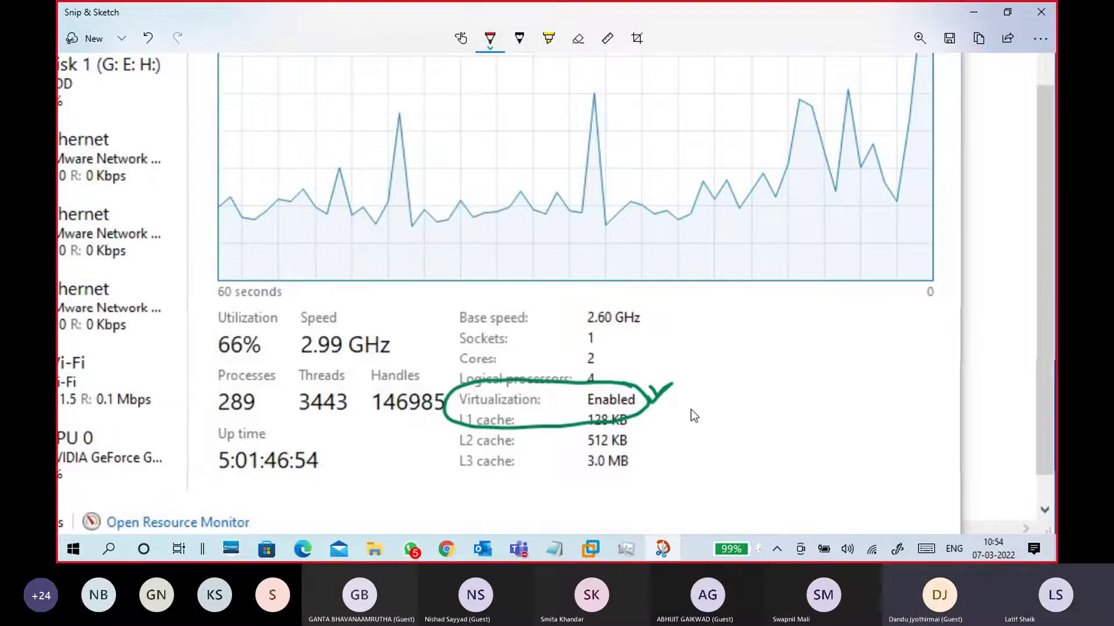
mouse_move(691, 396)
mouse_down()
mouse_move(696, 415)
mouse_move(745, 399)
mouse_up()
click(707, 390)
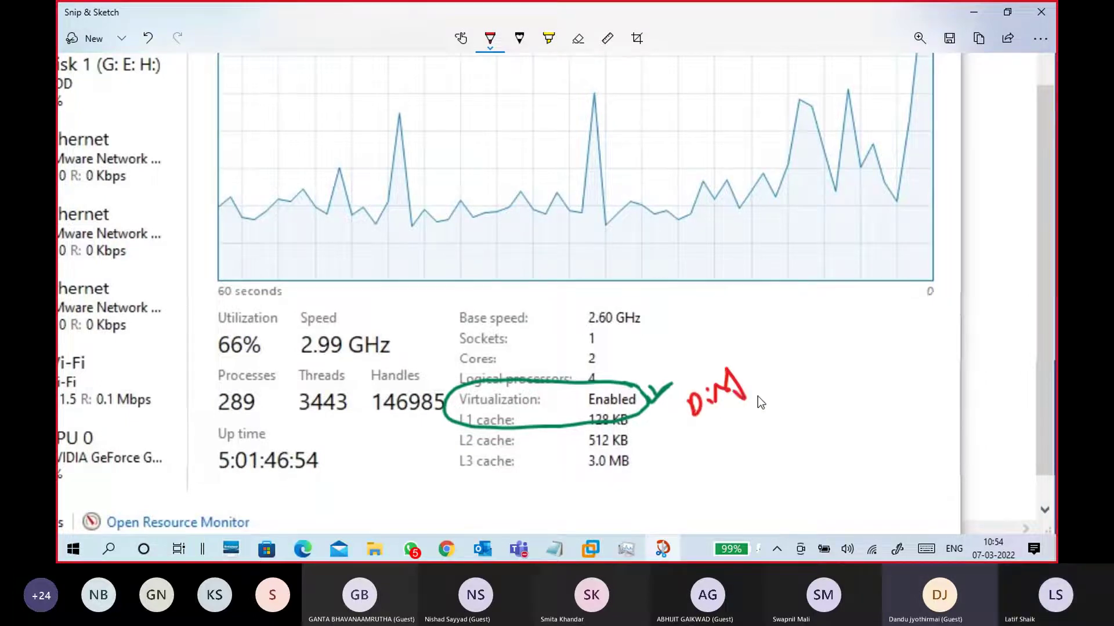
key(ctrl+z)
mouse_move(718, 394)
mouse_down()
mouse_move(790, 367)
mouse_move(779, 353)
mouse_up()
mouse_move(840, 335)
mouse_down()
mouse_move(853, 338)
mouse_move(868, 309)
mouse_move(865, 318)
mouse_up()
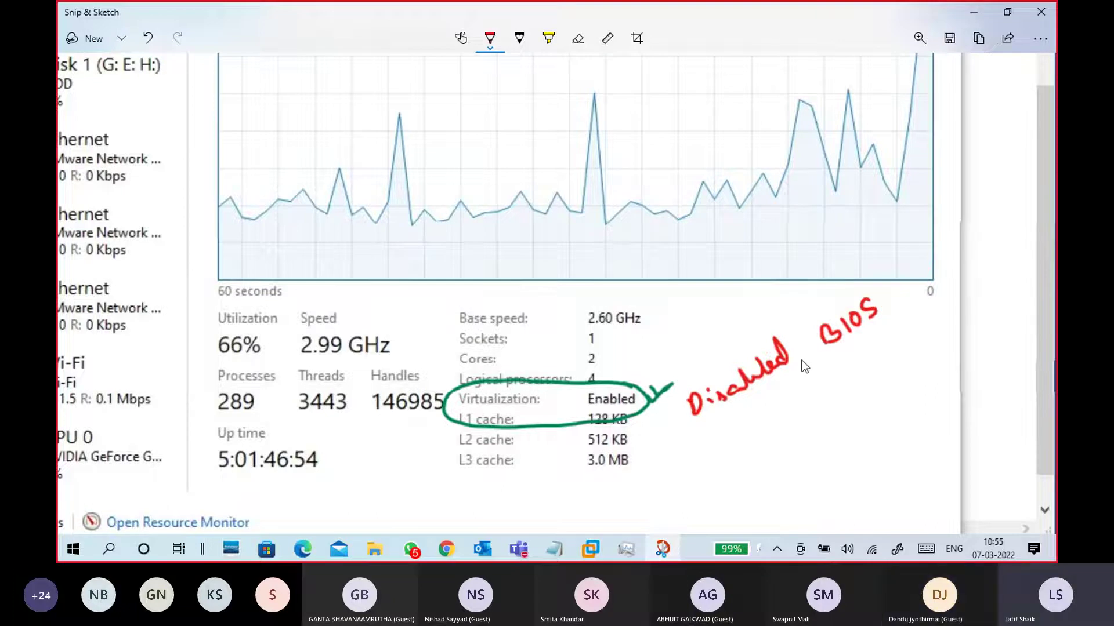
drag(780, 315, 810, 417)
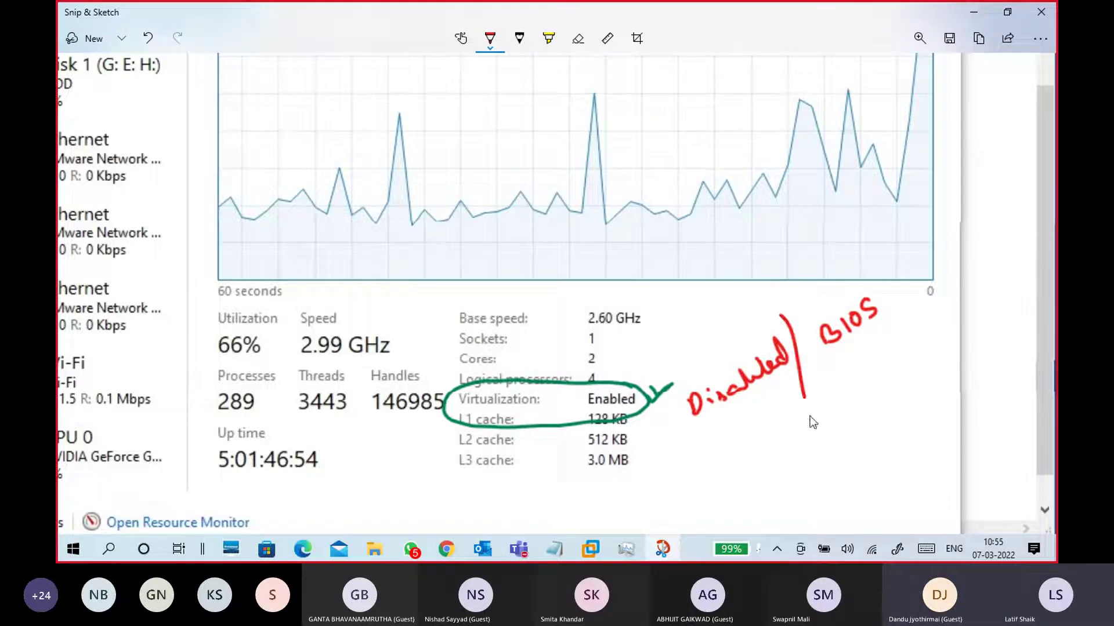
drag(719, 413, 789, 379)
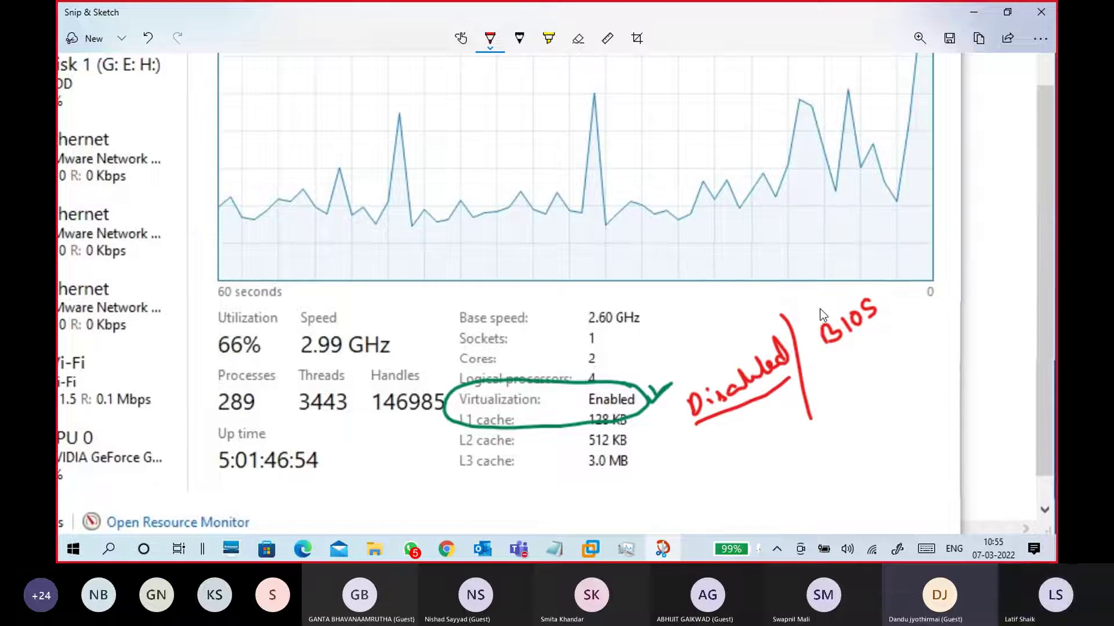
mouse_move(859, 286)
mouse_down()
mouse_move(826, 300)
mouse_move(809, 348)
mouse_move(885, 283)
mouse_up()
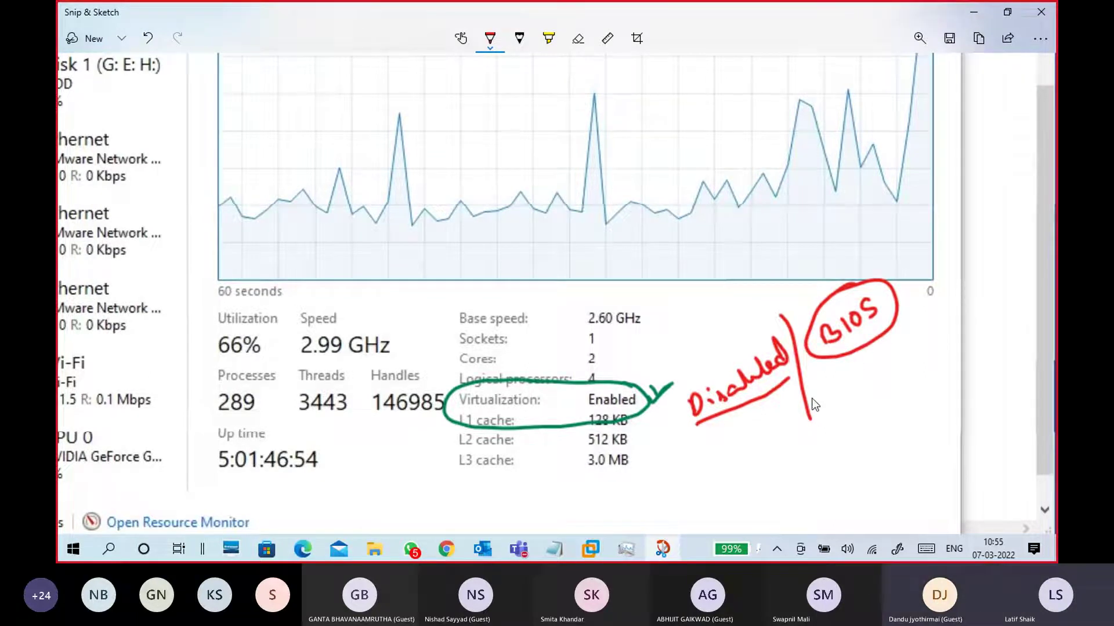
Write 'not support' below, strike it through, and tick the circled BIOS in red
mouse_move(683, 466)
mouse_down()
mouse_move(713, 432)
mouse_move(747, 442)
mouse_move(791, 418)
mouse_move(785, 401)
mouse_up()
drag(696, 483, 794, 435)
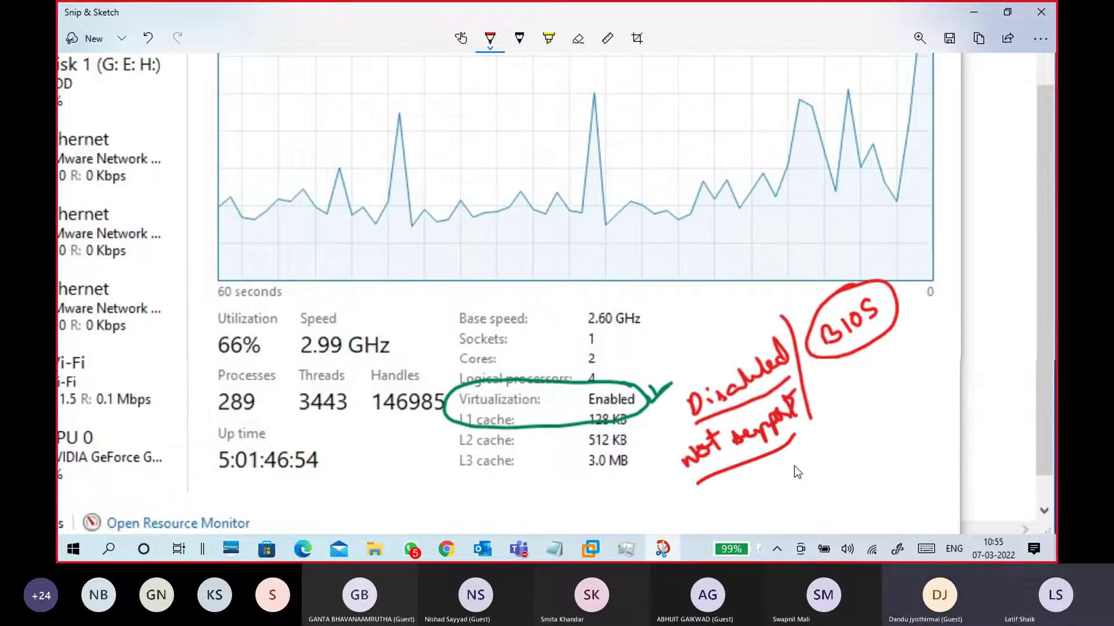
mouse_move(842, 382)
mouse_down()
mouse_move(854, 399)
mouse_move(837, 407)
mouse_up()
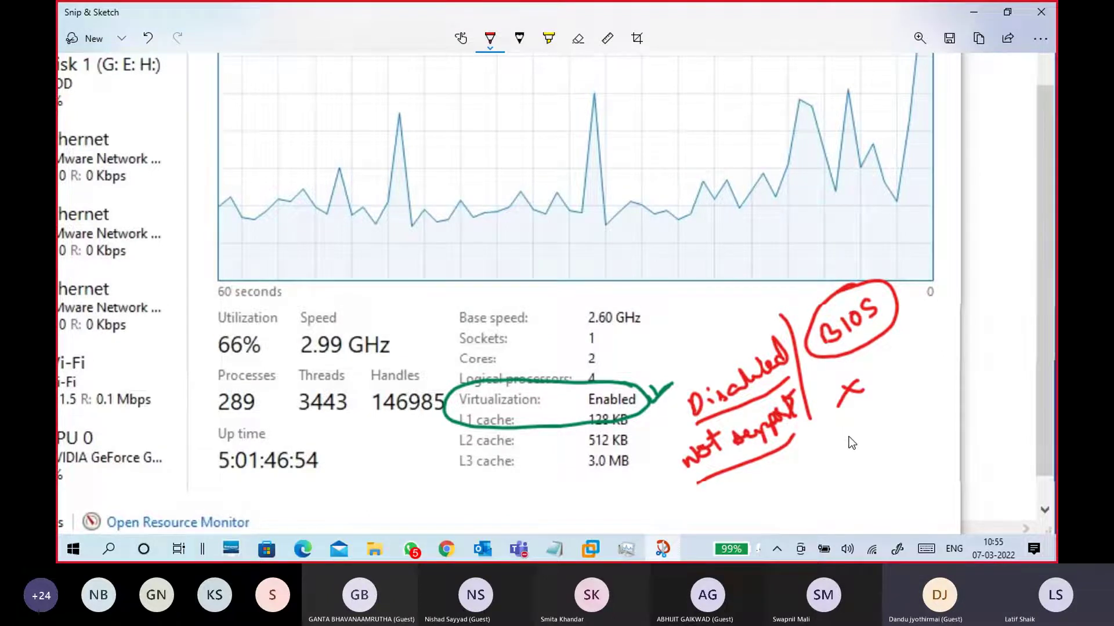
key(ctrl+z)
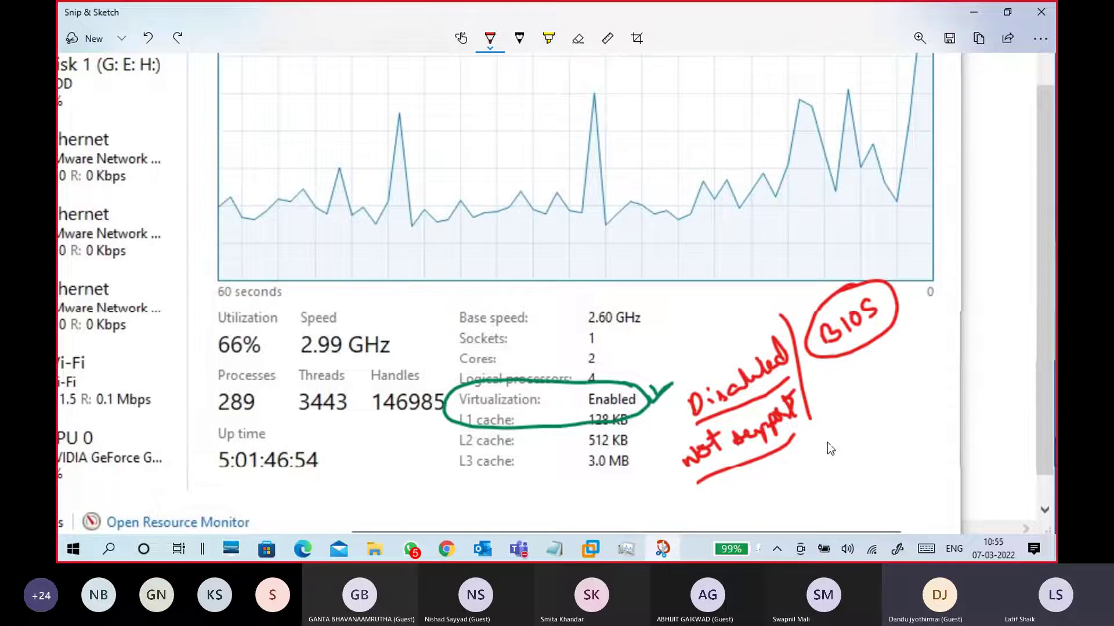
drag(677, 467, 807, 410)
click(804, 465)
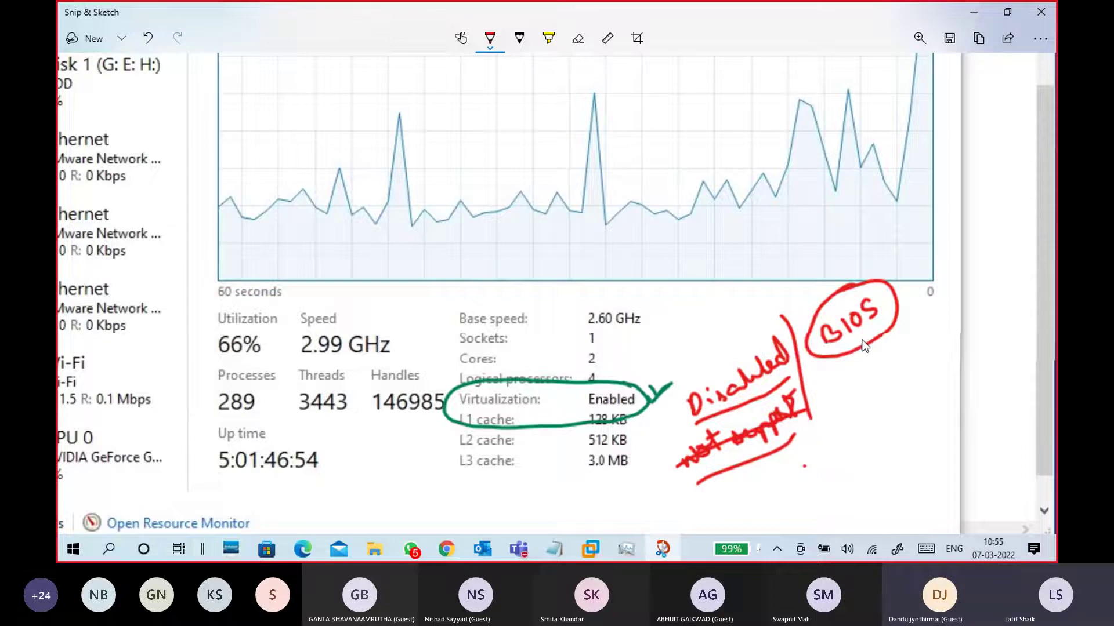
drag(885, 296, 907, 274)
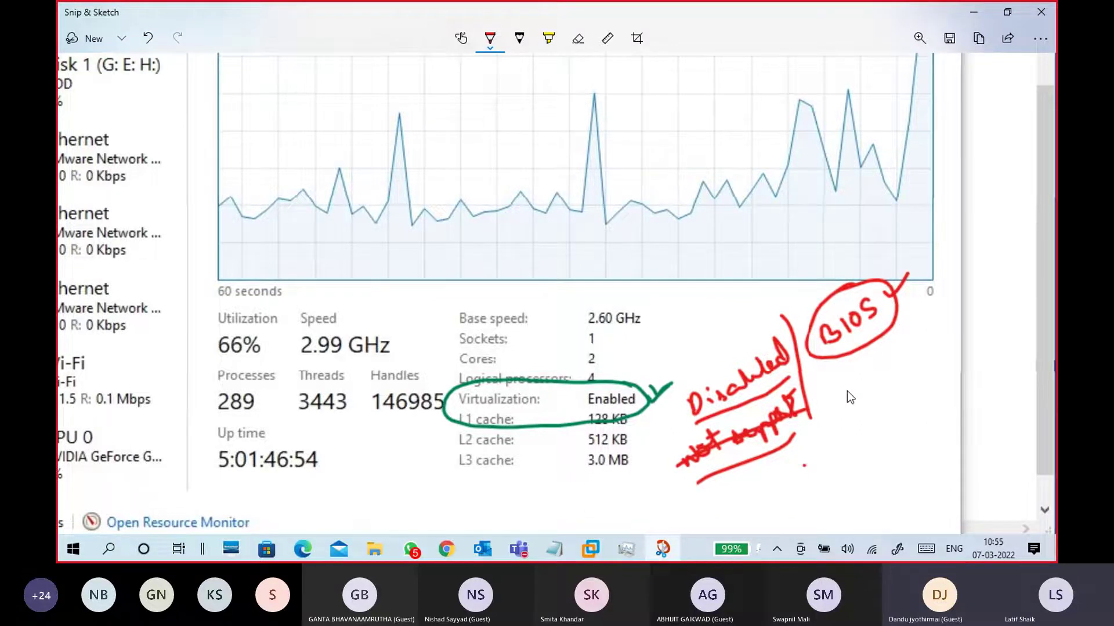
scroll(670, 336, down, 3)
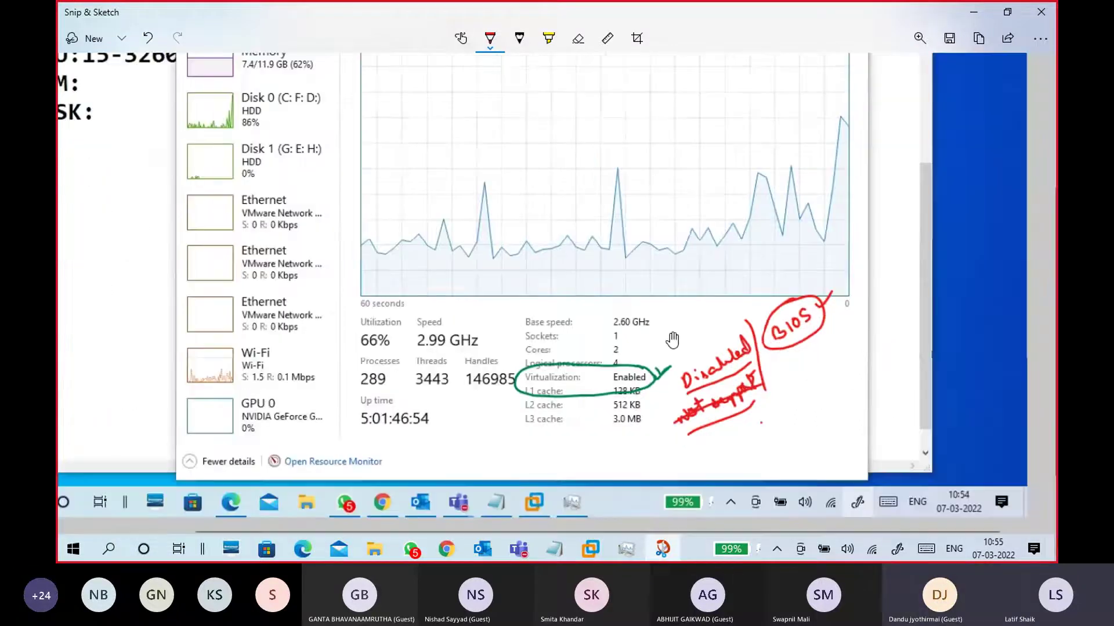
Show Task Manager's Memory page and capture its window as a new maximized snip
scroll(653, 272, up, 3)
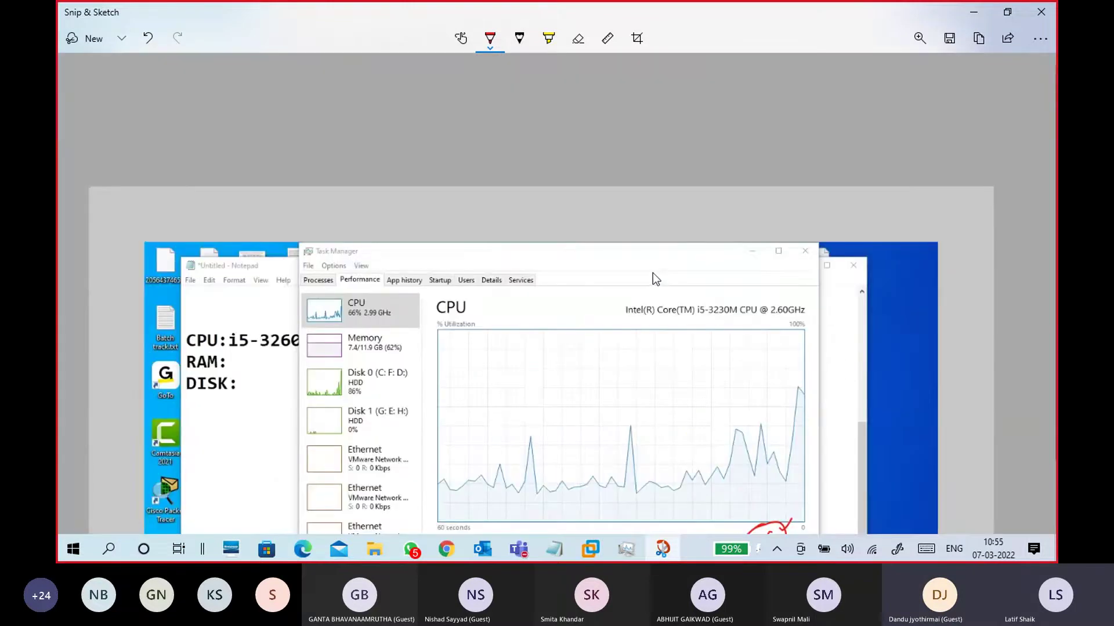
scroll(660, 280, down, 4)
click(977, 12)
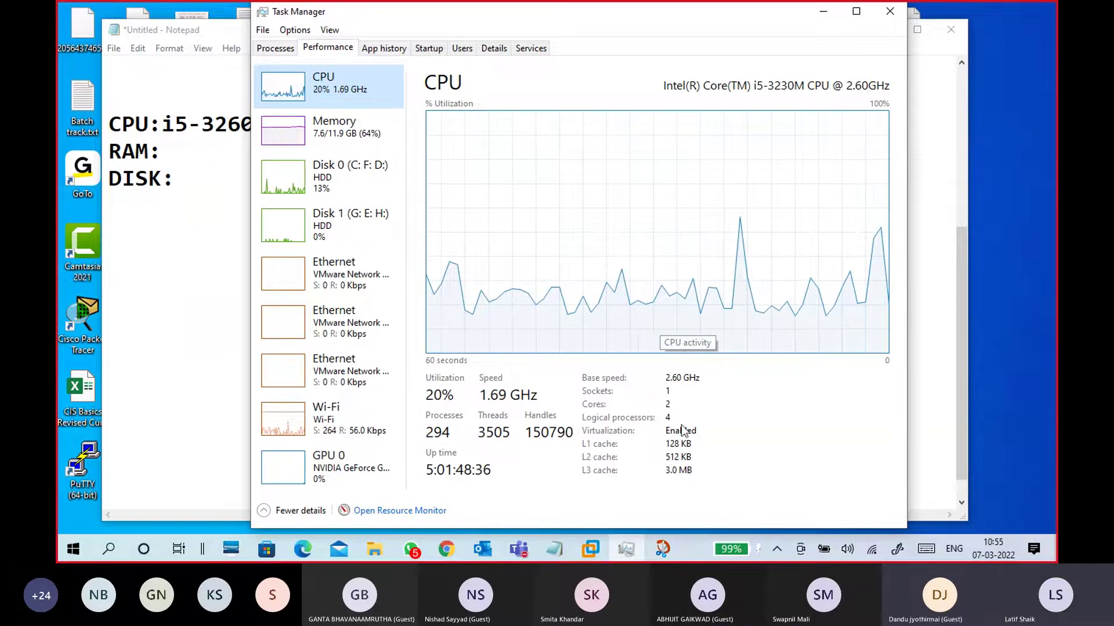
click(298, 140)
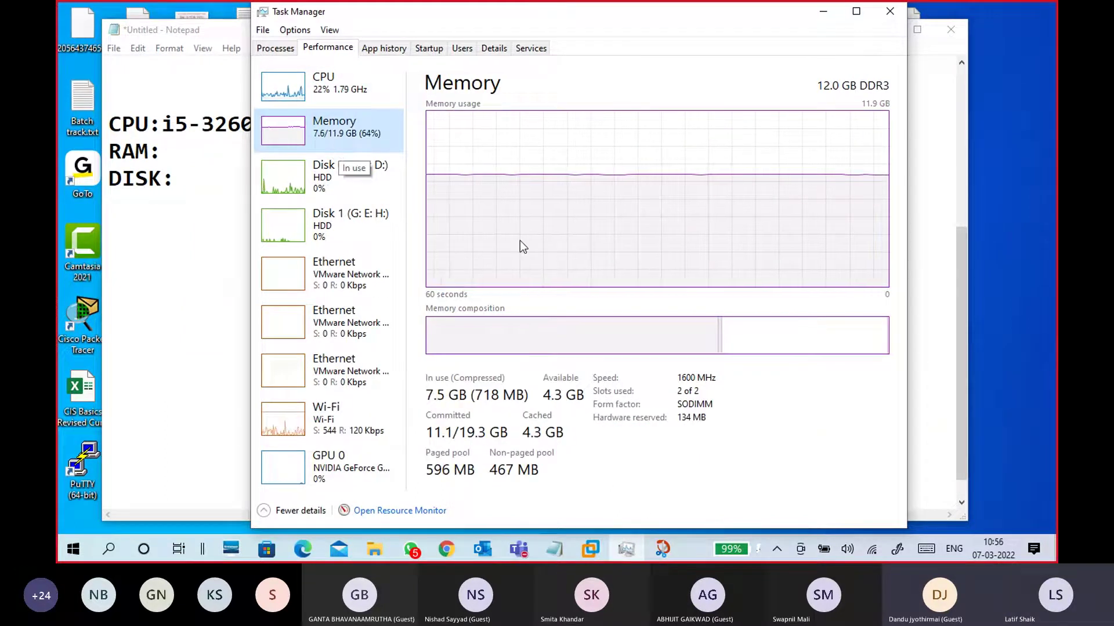
click(662, 557)
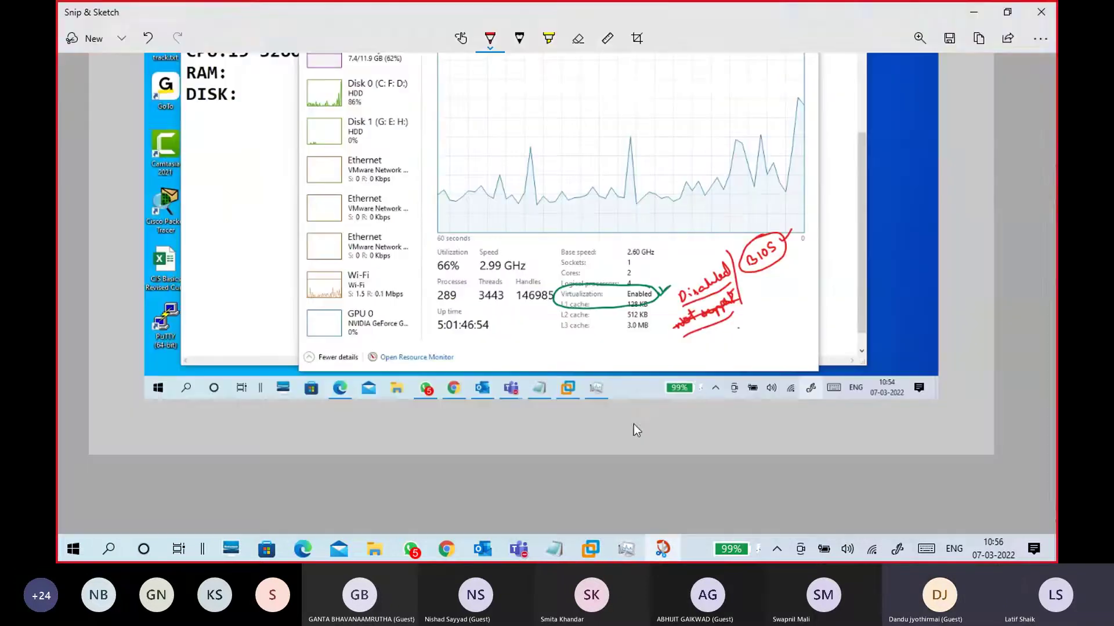
scroll(545, 205, up, 5)
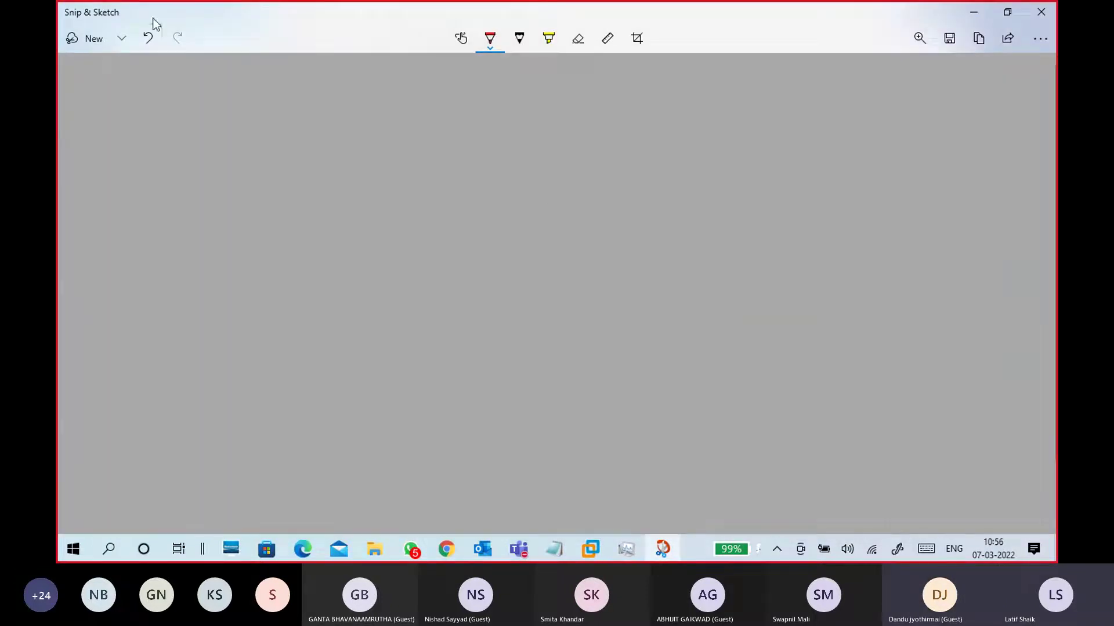
click(121, 39)
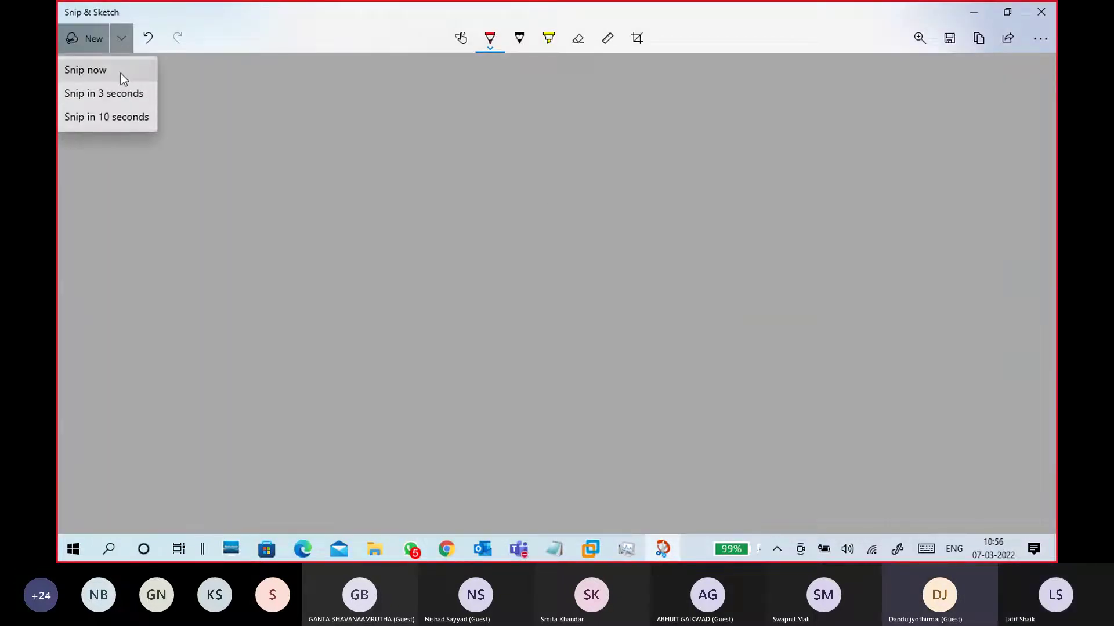
click(121, 73)
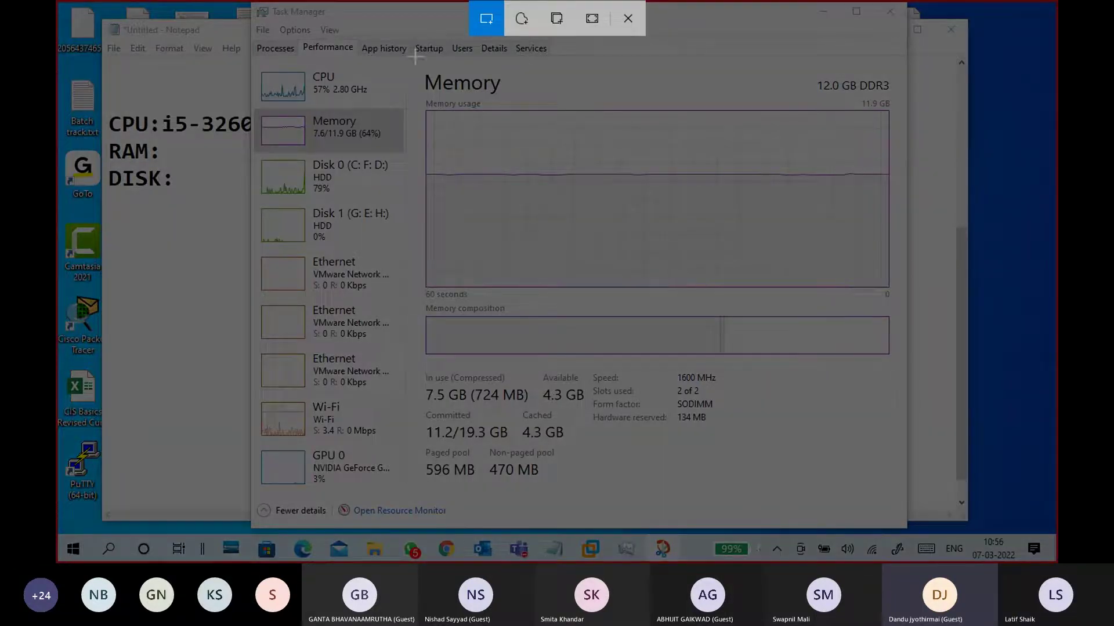
mouse_move(248, 1)
mouse_down()
mouse_move(894, 464)
mouse_move(909, 529)
mouse_up()
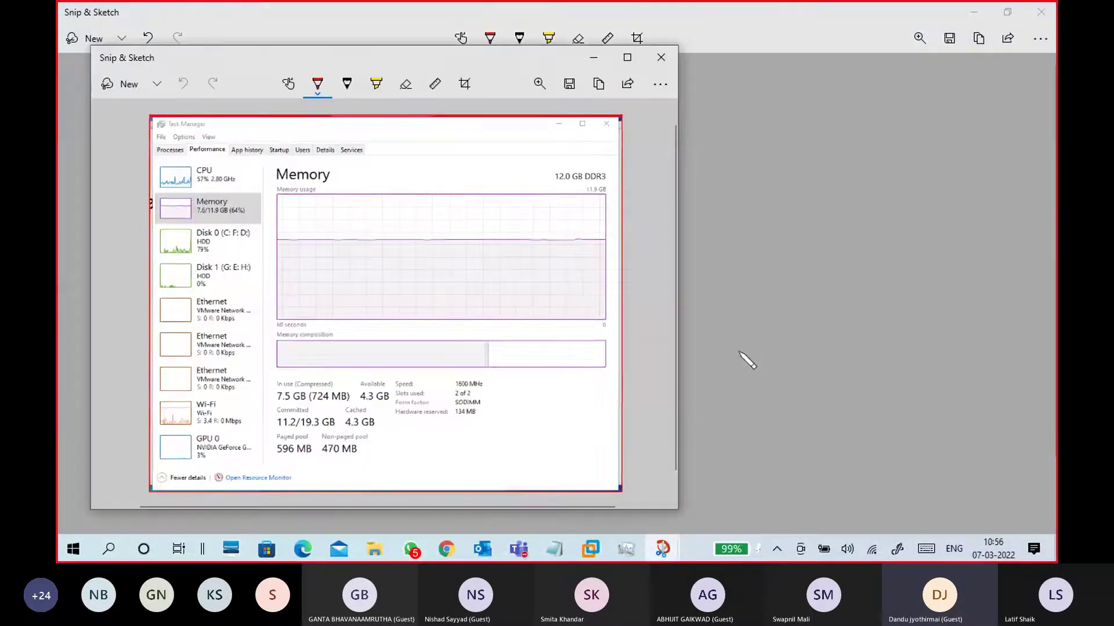
click(625, 60)
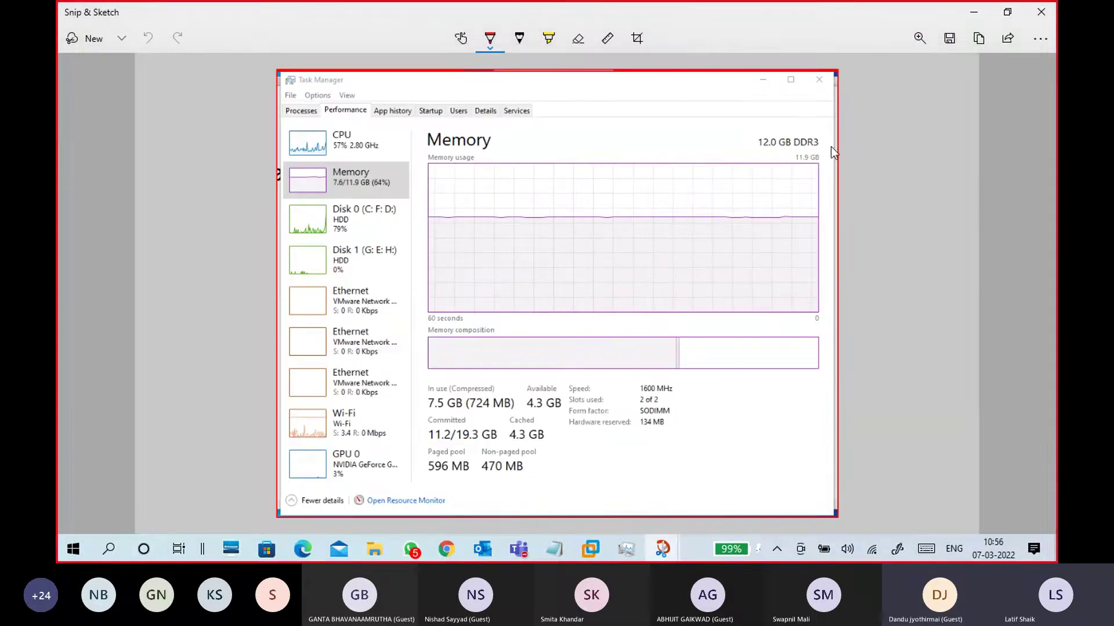
Circle 12.0 GB DDR3 and 4.3 GB available in red, underlining 4.3 GB
mouse_move(802, 137)
mouse_down()
mouse_move(766, 170)
mouse_move(822, 145)
mouse_move(809, 130)
mouse_up()
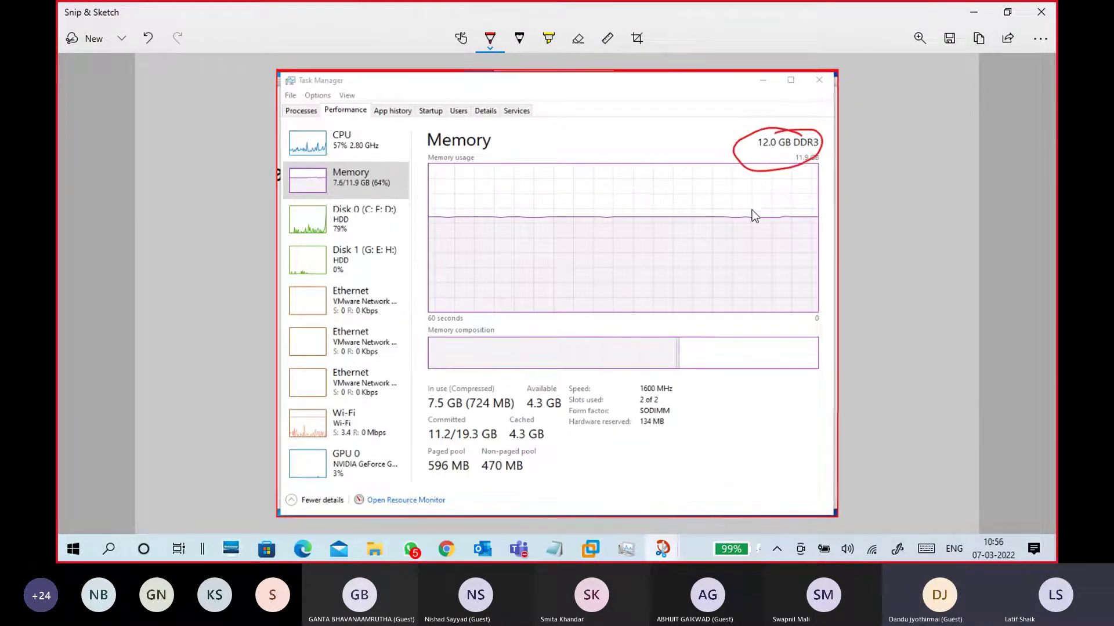
scroll(684, 414, up, 5)
mouse_move(493, 381)
mouse_down()
mouse_move(470, 377)
mouse_move(416, 431)
mouse_move(500, 385)
mouse_up()
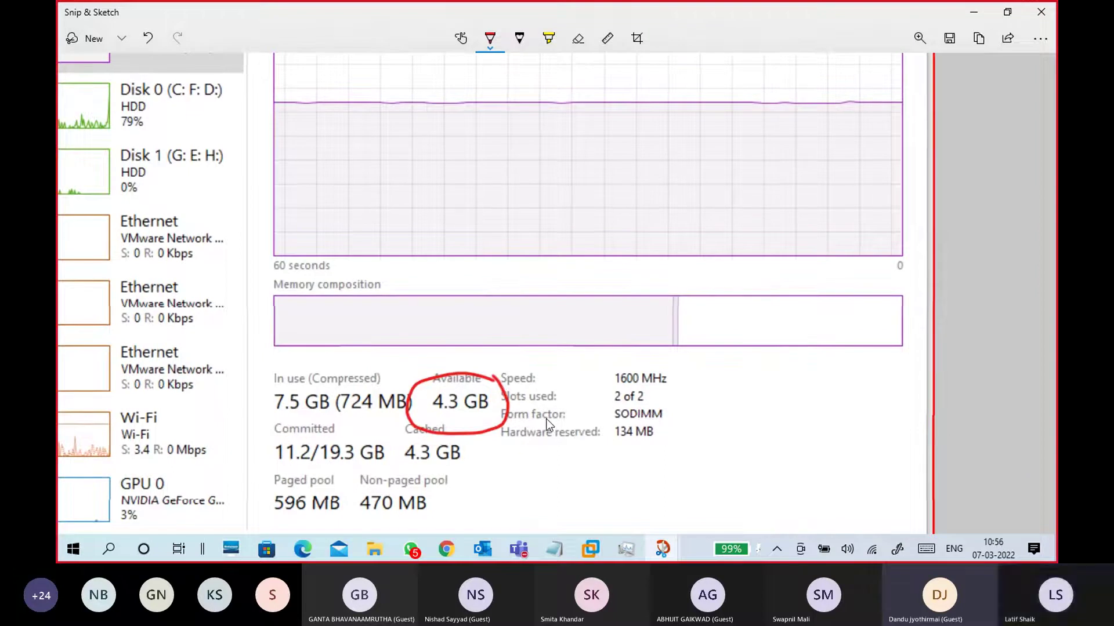
scroll(882, 175, up, 4)
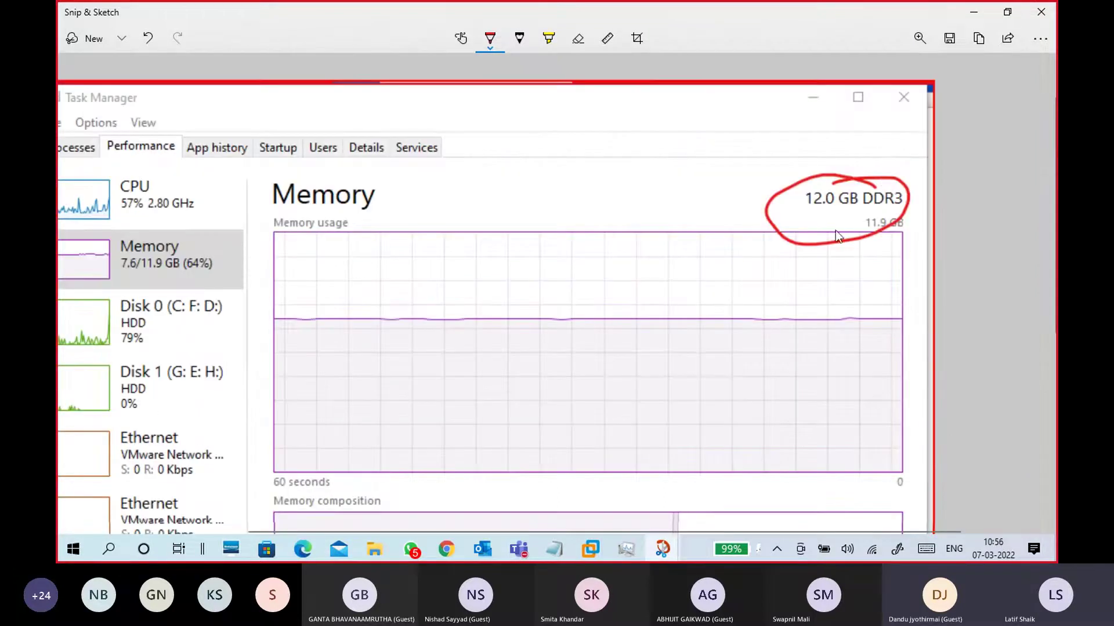
scroll(869, 154, down, 4)
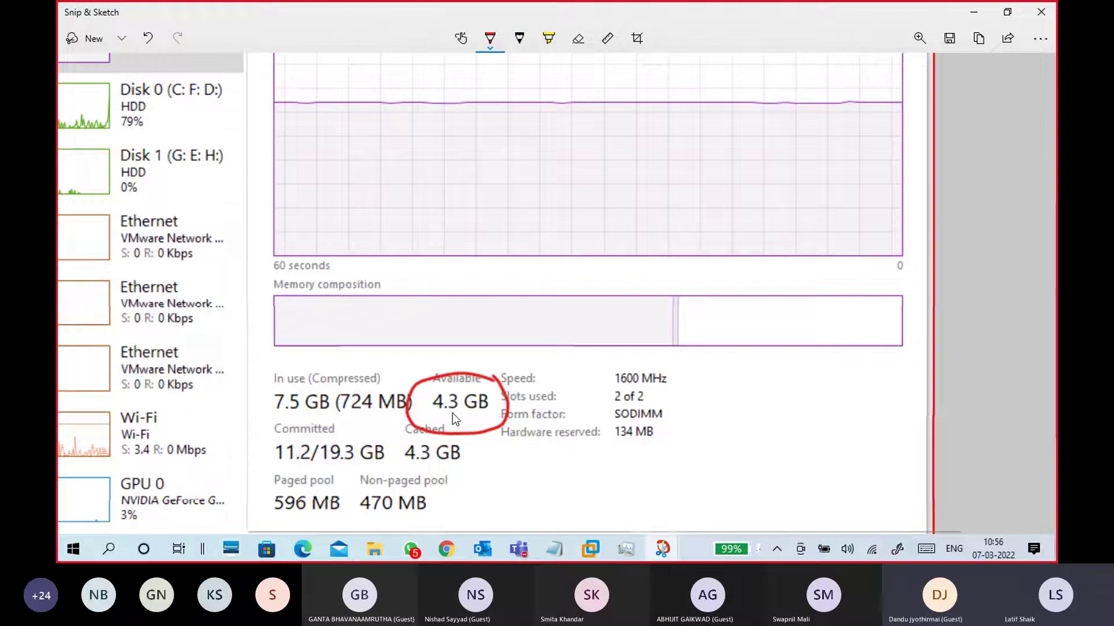
mouse_move(487, 551)
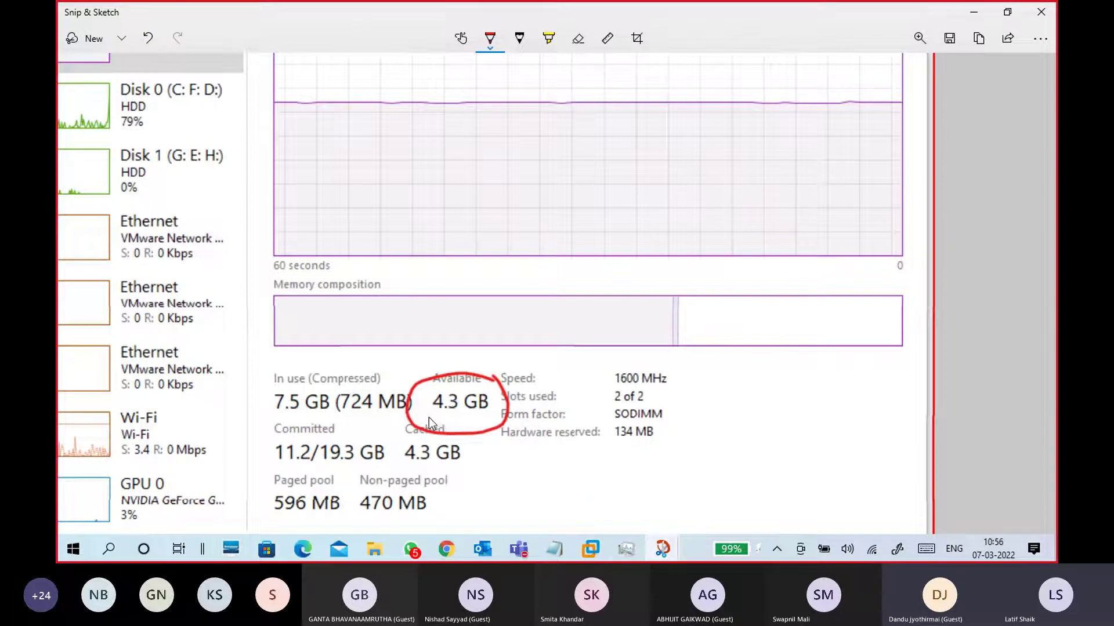
drag(450, 415, 487, 406)
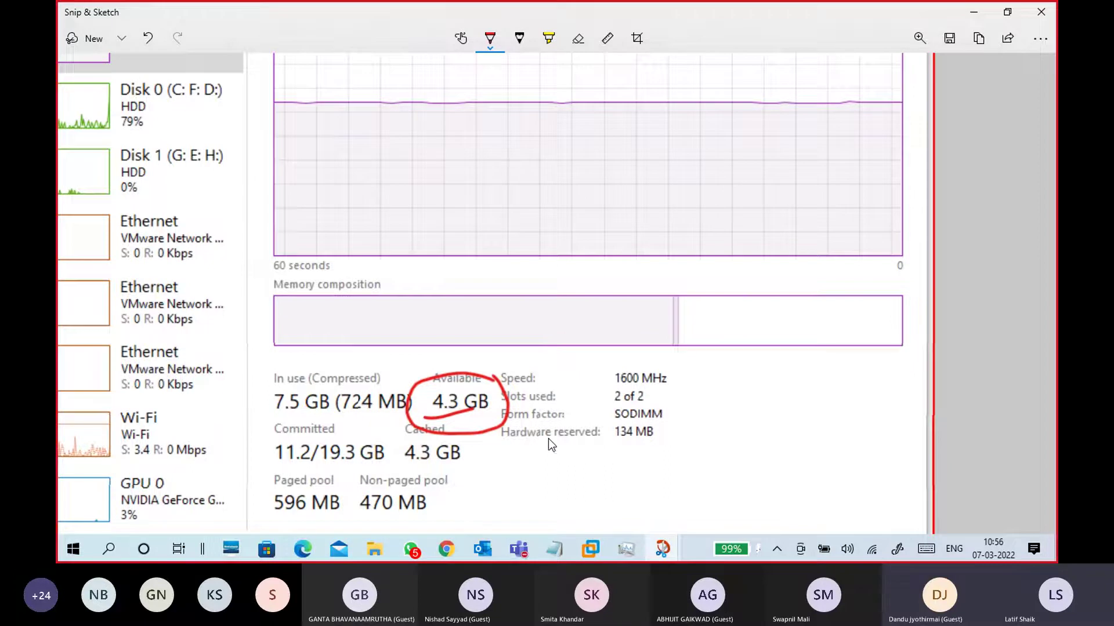
Close Chrome's Attendance Logs tab, minimize Chrome, and return Task Manager to Performance
click(447, 549)
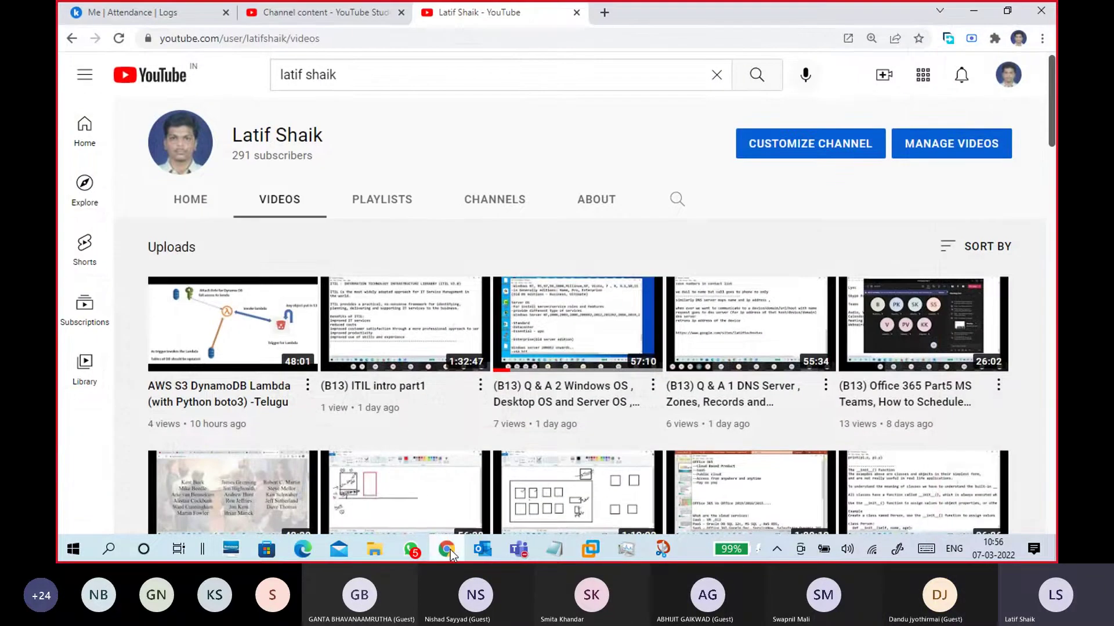
click(226, 12)
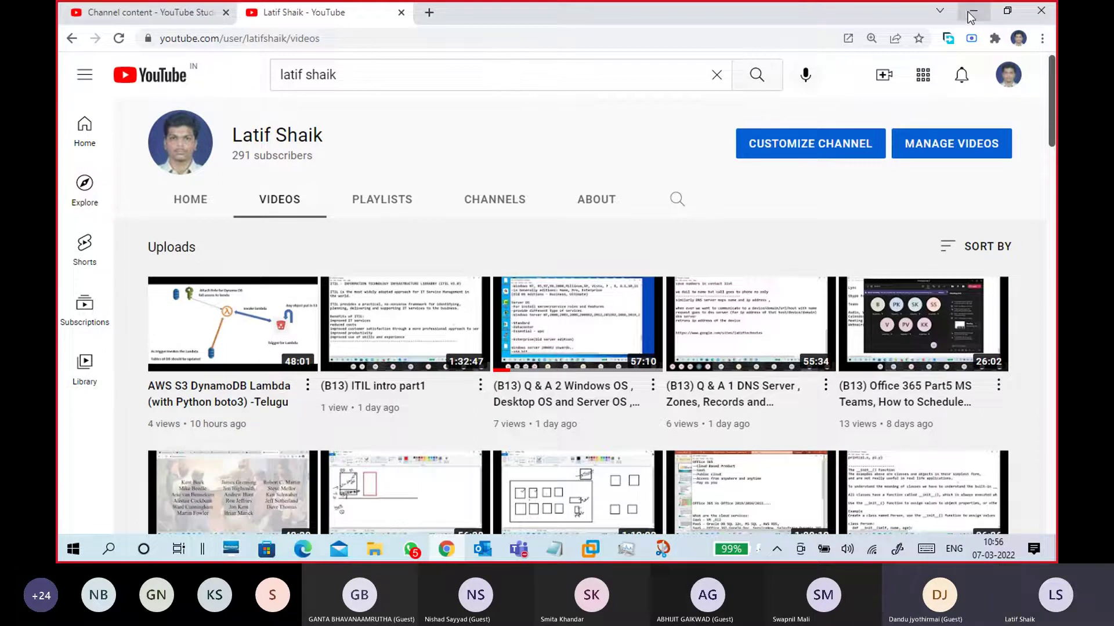
click(968, 12)
click(622, 554)
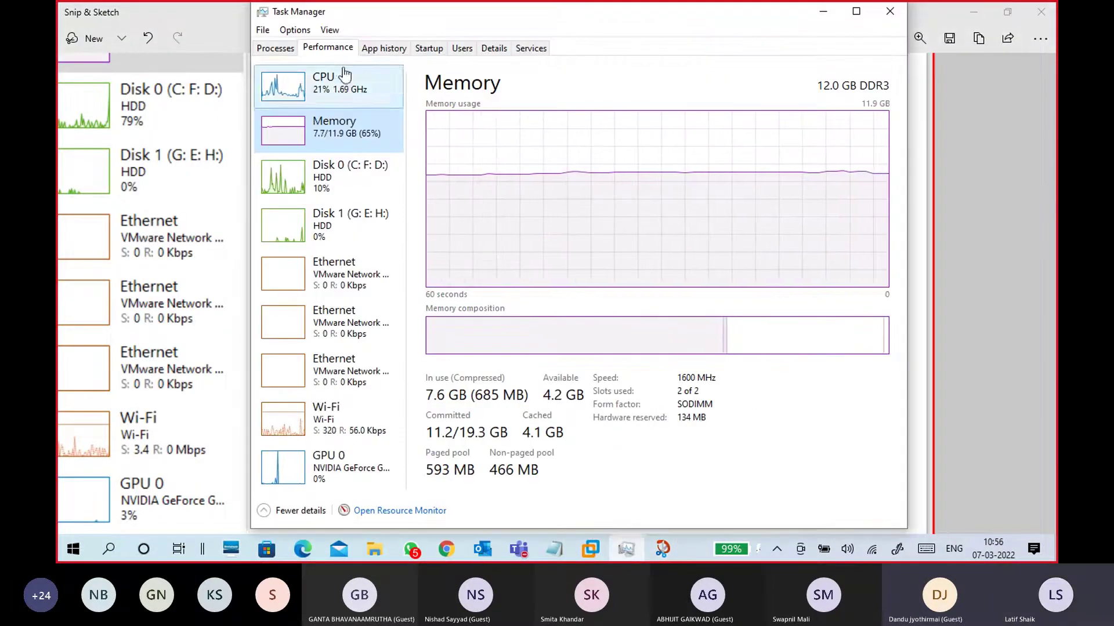
click(288, 51)
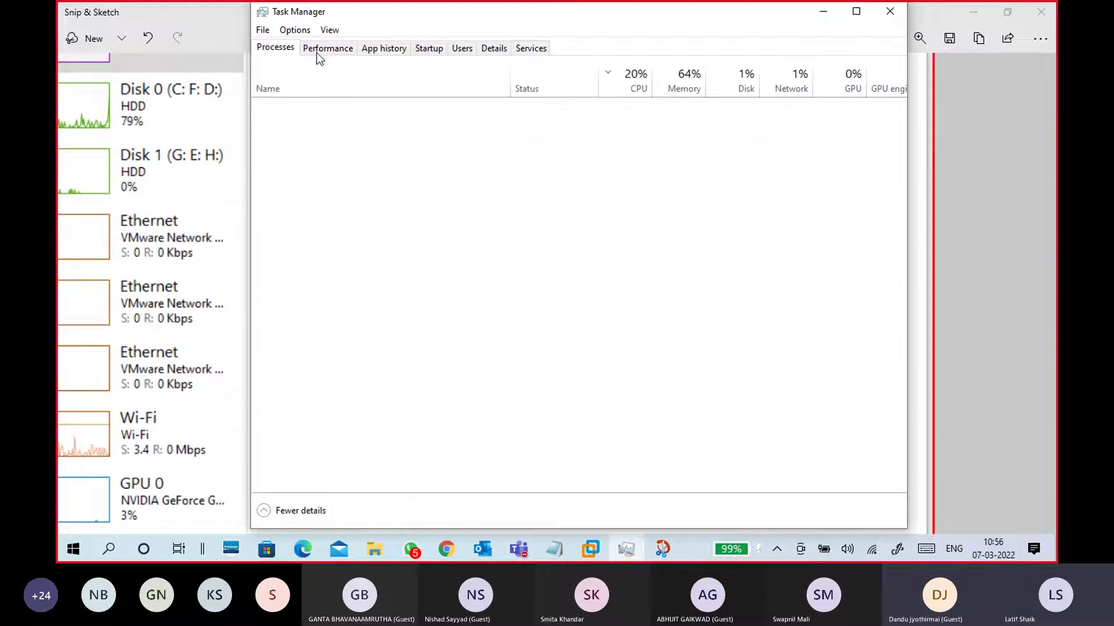
click(319, 50)
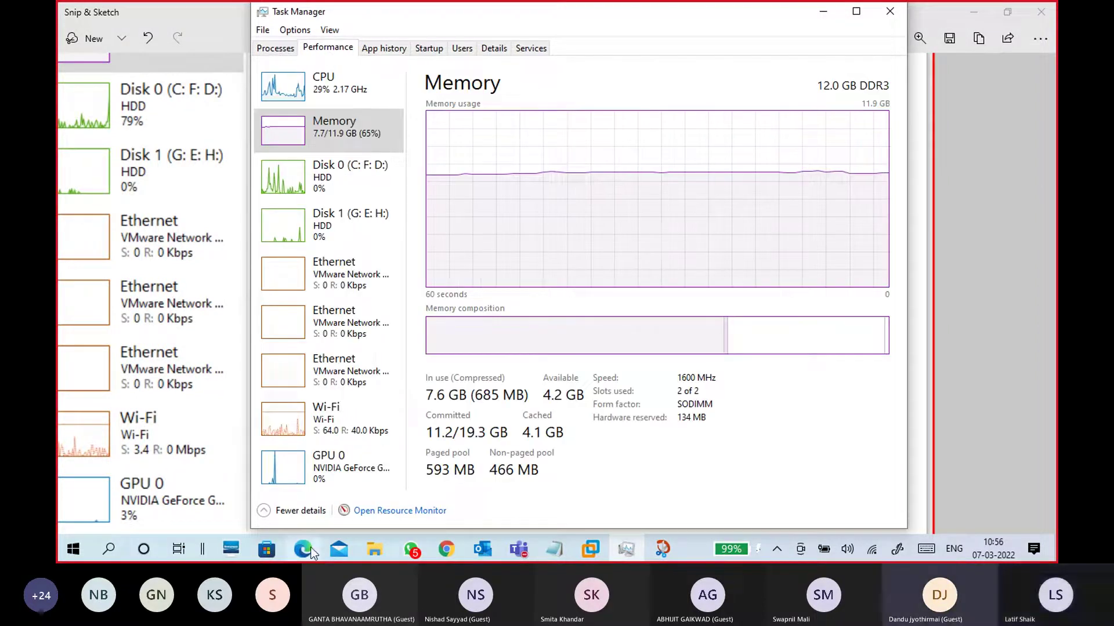
Close the attendance sheet browser's empty tab, minimize it, then briefly show and hide Outlook
mouse_move(303, 547)
click(312, 524)
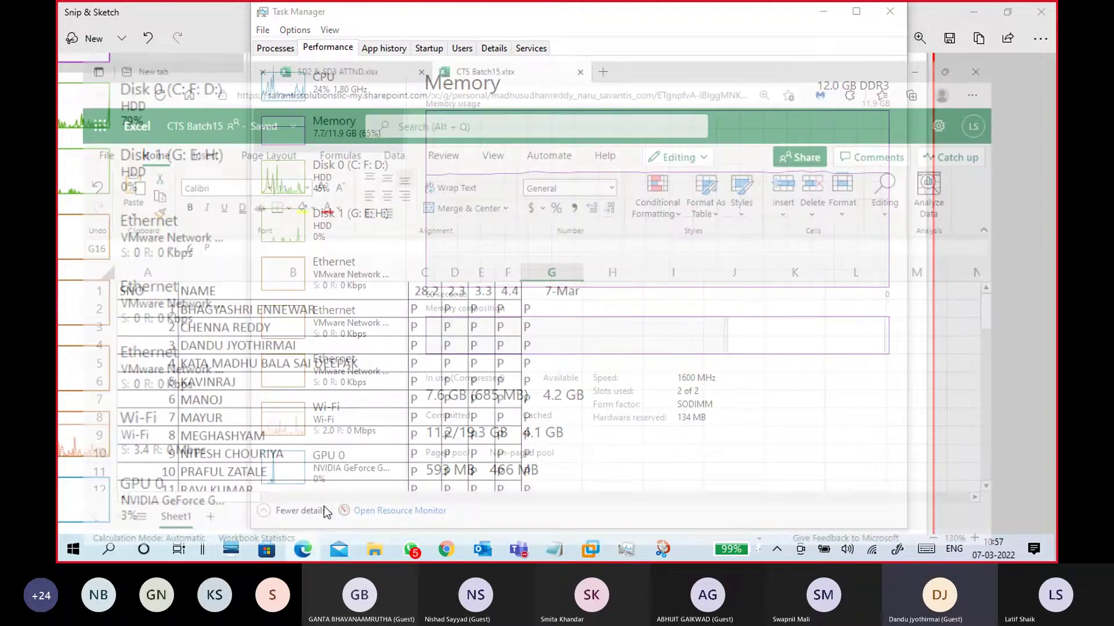
click(254, 12)
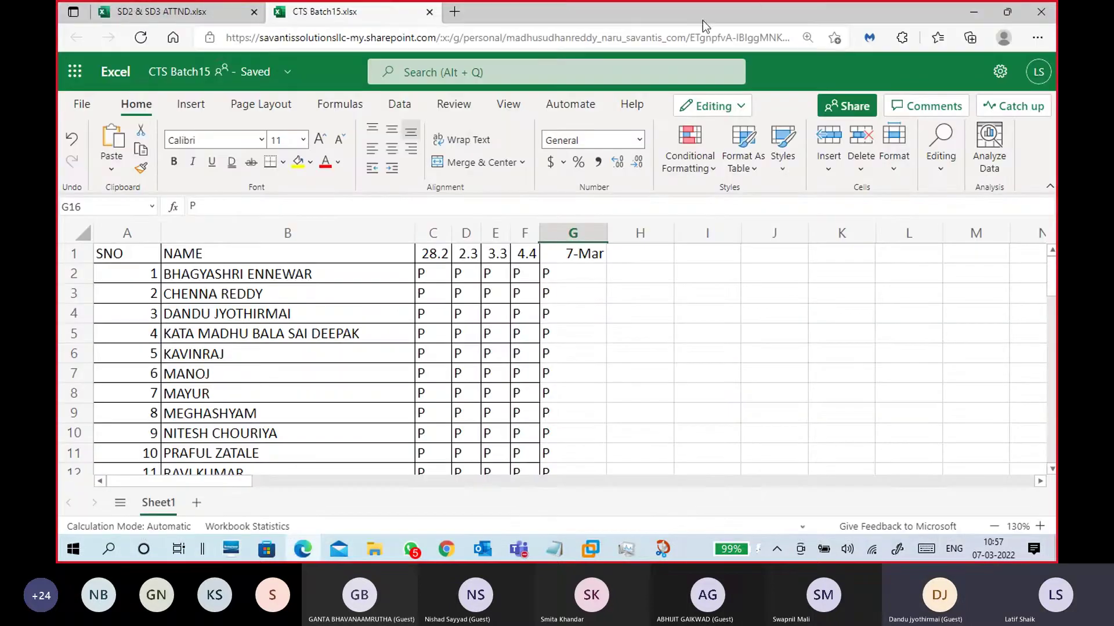
click(974, 11)
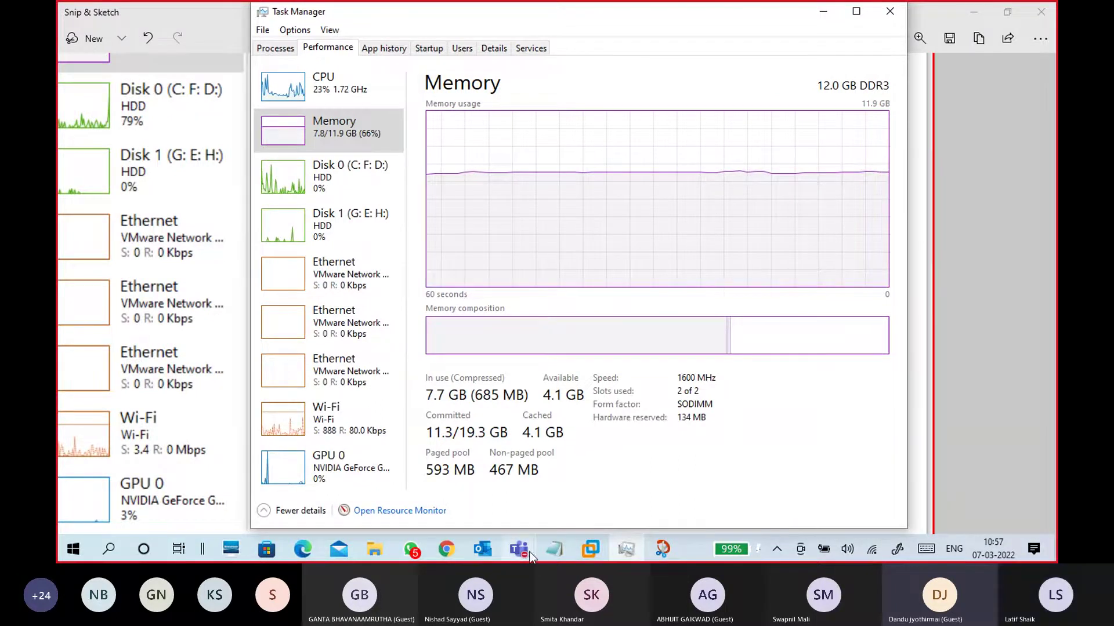
click(482, 549)
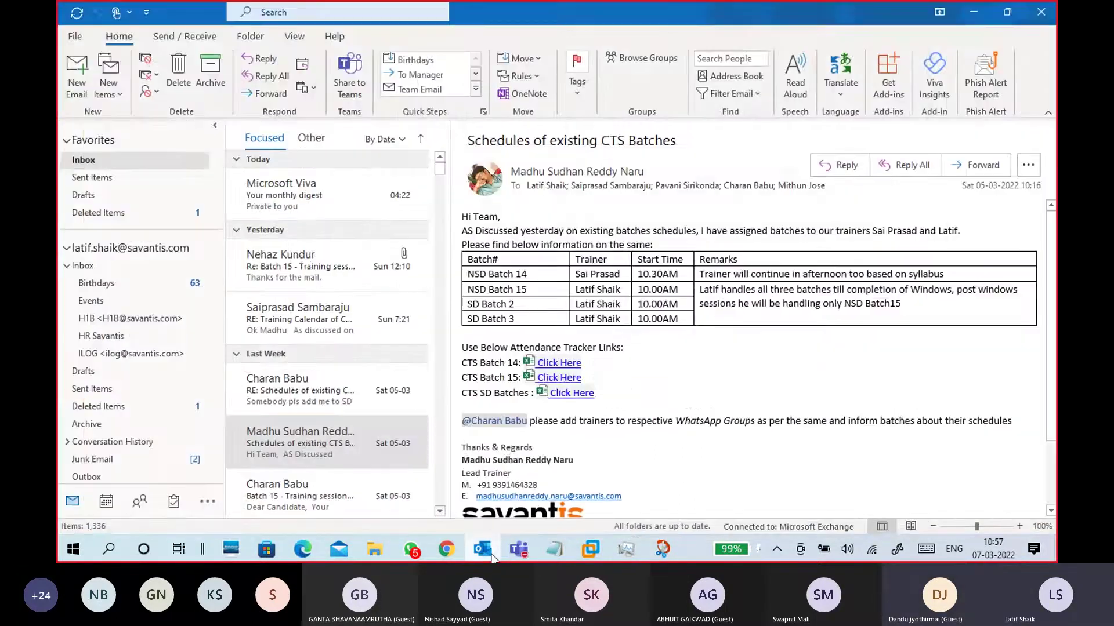
click(483, 550)
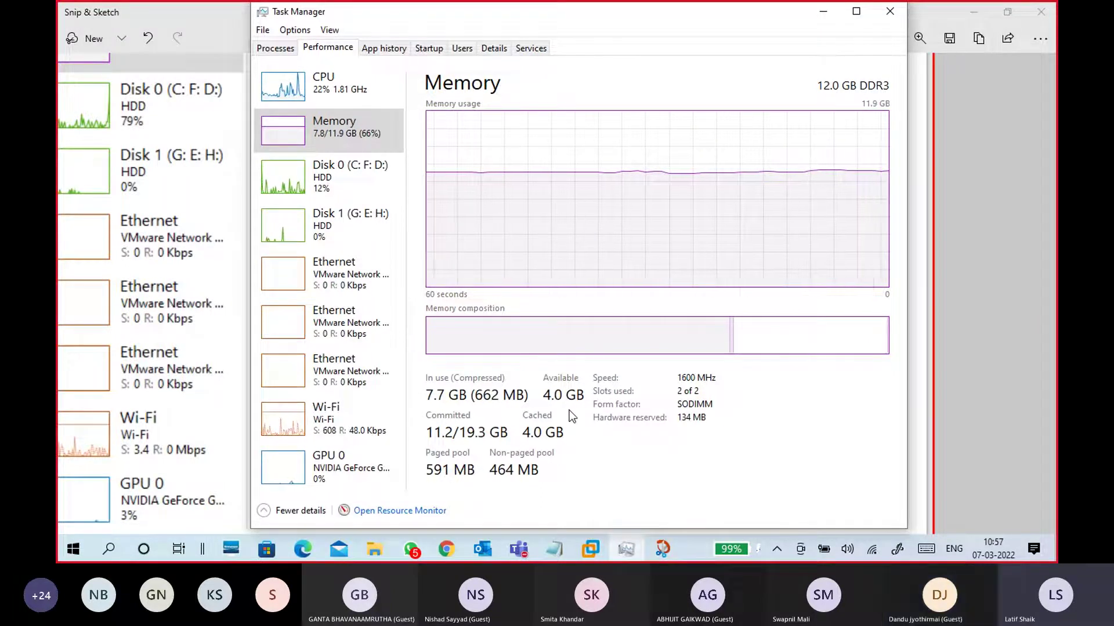
Write a red 4G on the memory composition bar and circle it
click(821, 14)
mouse_move(558, 297)
mouse_down()
mouse_move(574, 314)
mouse_move(569, 336)
mouse_up()
mouse_move(577, 286)
mouse_down()
mouse_move(523, 314)
mouse_move(580, 283)
mouse_move(609, 323)
mouse_up()
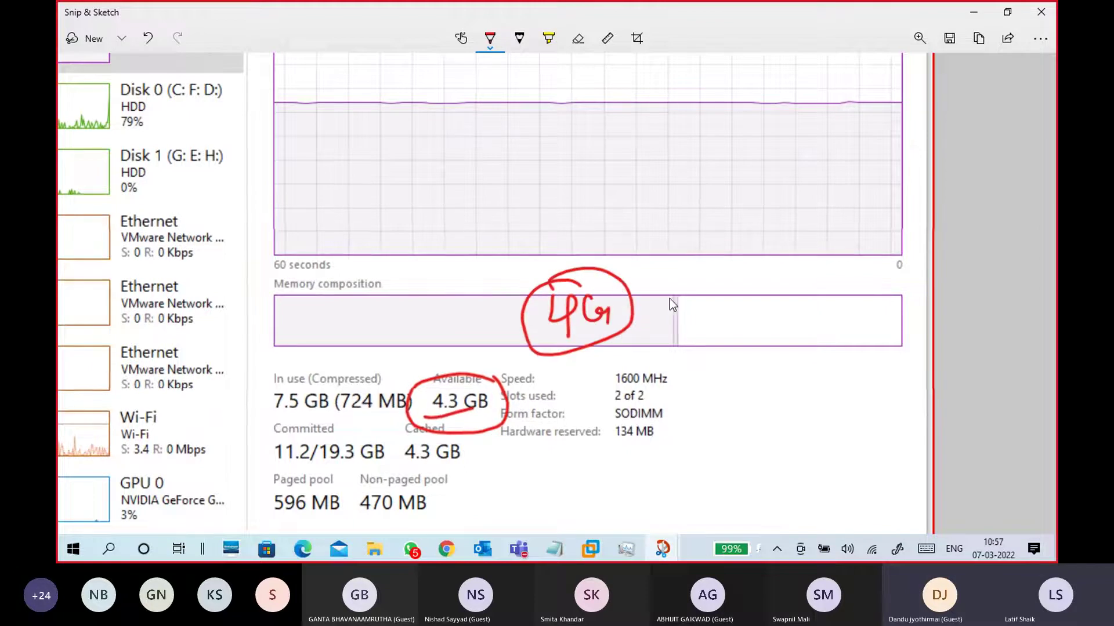
Add red notes '1vm → 4G ✓' and '1vm → 2G ✓', and cross out 6G
mouse_move(703, 271)
mouse_down()
mouse_move(718, 252)
mouse_move(790, 249)
mouse_move(783, 265)
mouse_move(819, 248)
mouse_up()
click(724, 262)
mouse_move(818, 234)
mouse_down()
mouse_move(822, 260)
mouse_move(851, 245)
mouse_move(879, 208)
mouse_up()
mouse_move(706, 311)
mouse_down()
mouse_move(717, 332)
mouse_move(804, 304)
mouse_move(804, 316)
mouse_move(869, 282)
mouse_move(882, 289)
mouse_move(898, 255)
mouse_up()
drag(725, 352, 854, 297)
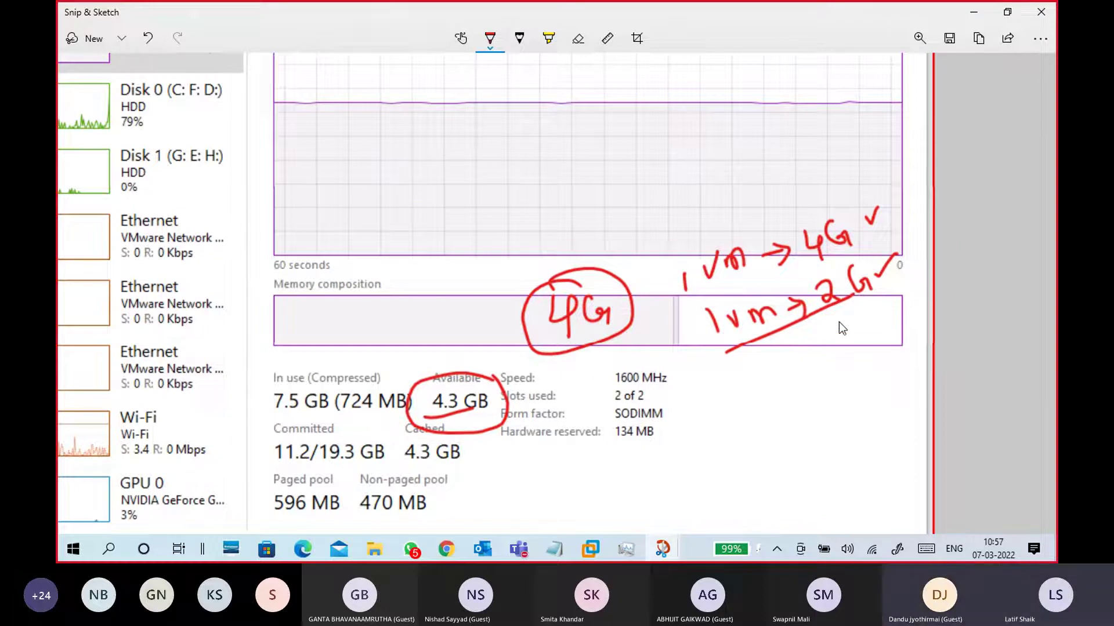
mouse_move(841, 320)
mouse_down()
mouse_move(846, 344)
mouse_move(891, 343)
mouse_up()
click(899, 303)
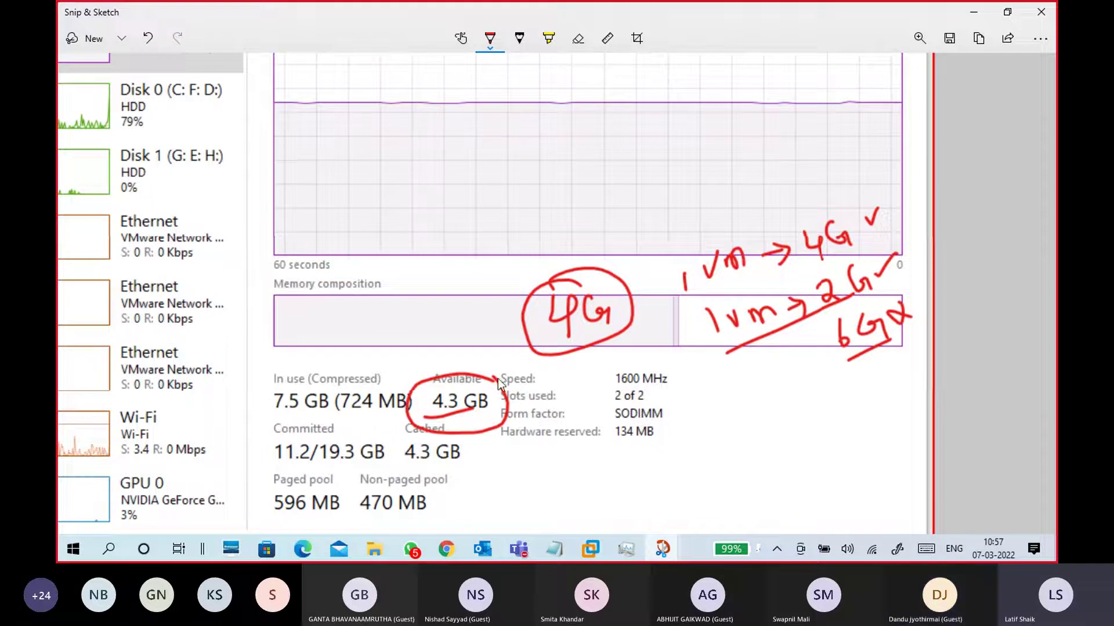
scroll(974, 223, up, 1)
scroll(977, 228, up, 4)
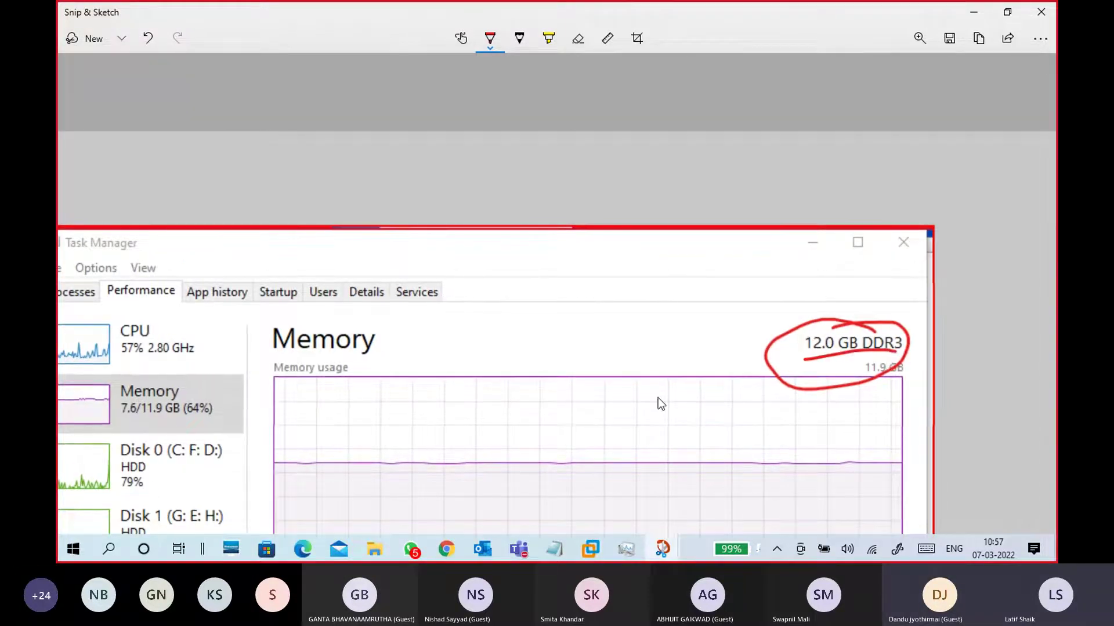
scroll(658, 403, down, 6)
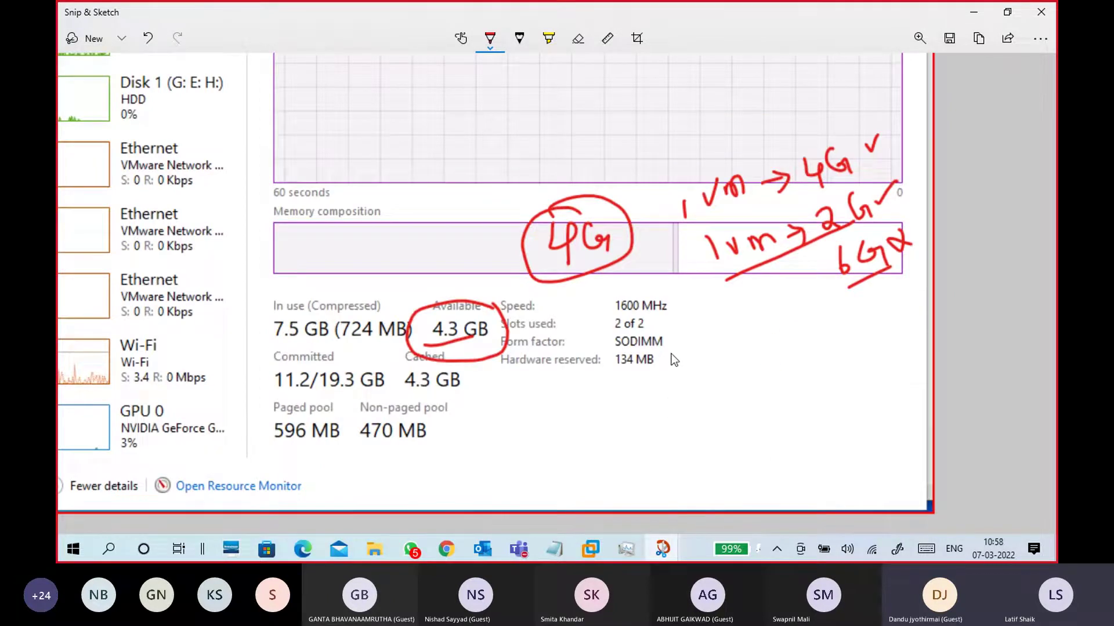
scroll(671, 353, down, 3)
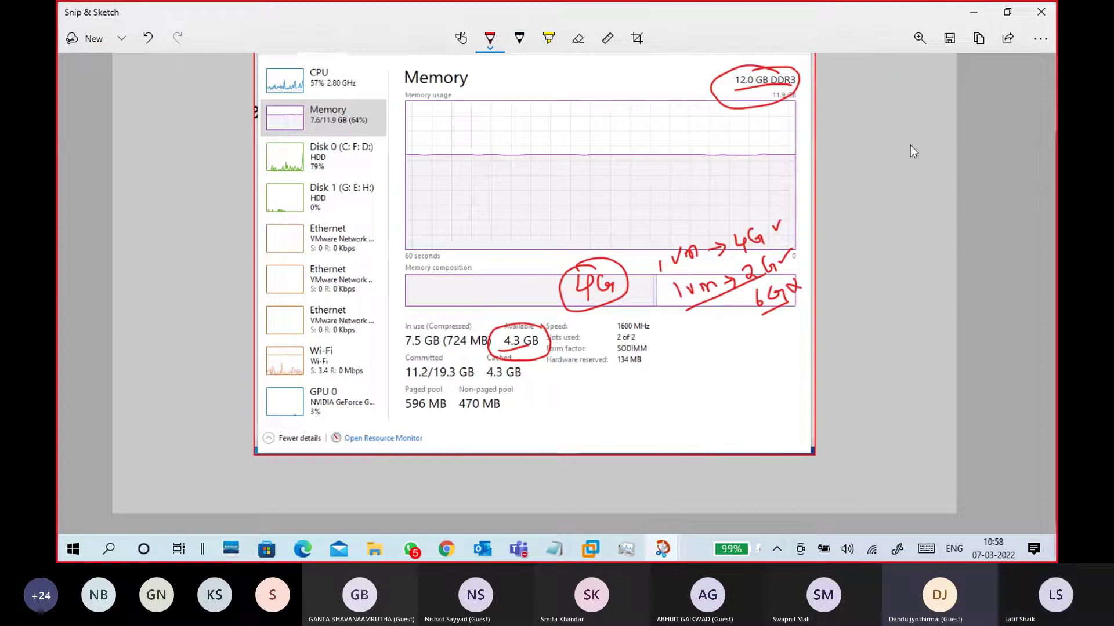
Minimize the annotated screenshot and bring Task Manager in front of the Notepad notes
click(985, 16)
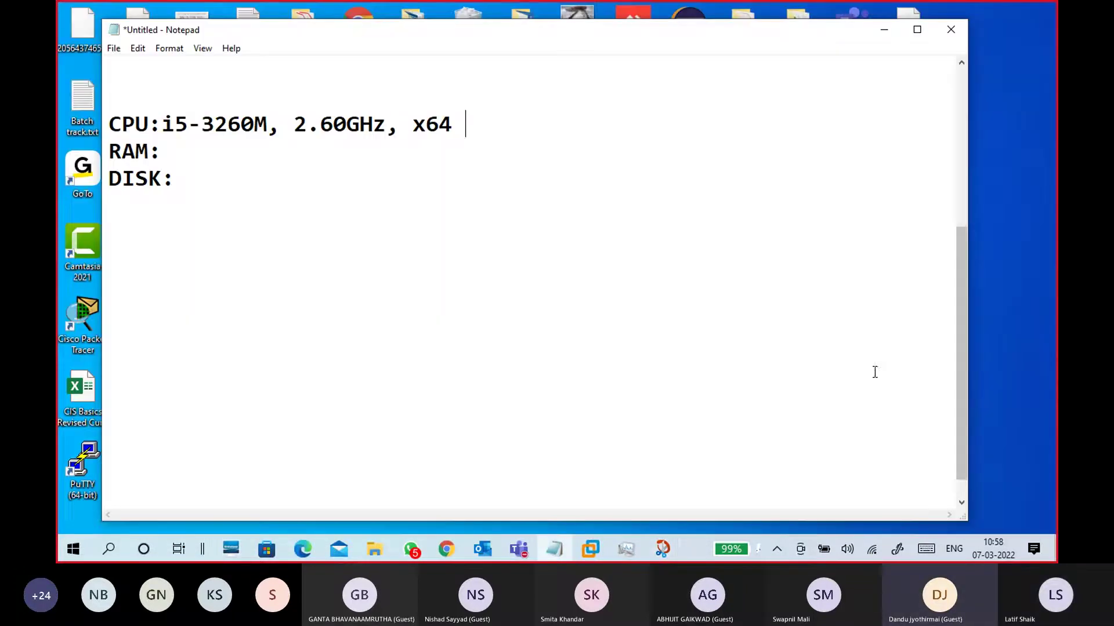
click(672, 552)
click(672, 552)
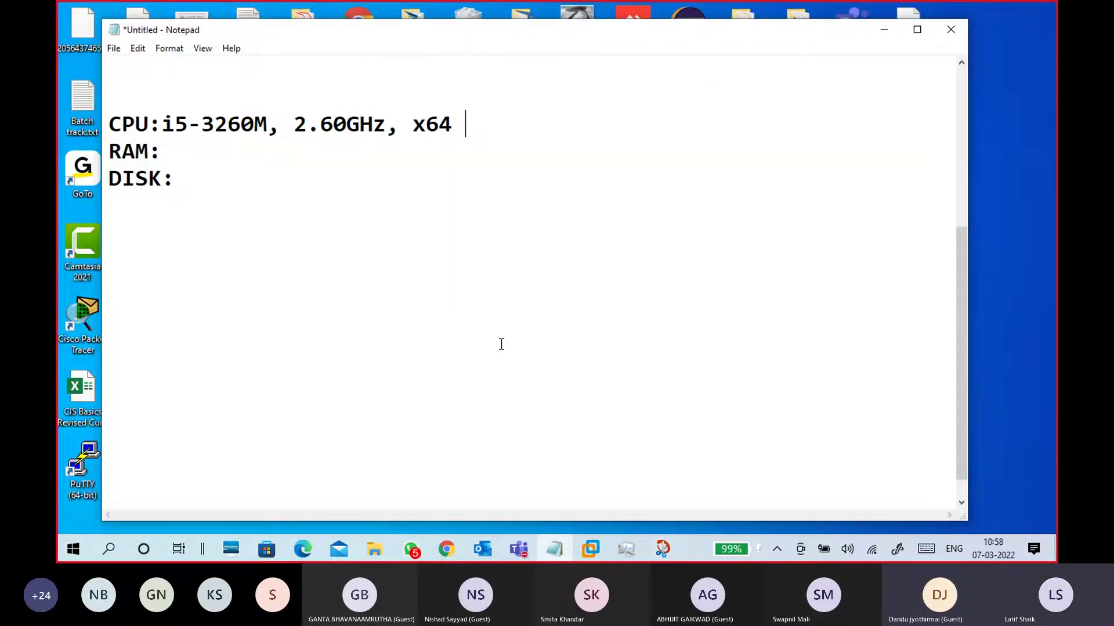
click(624, 550)
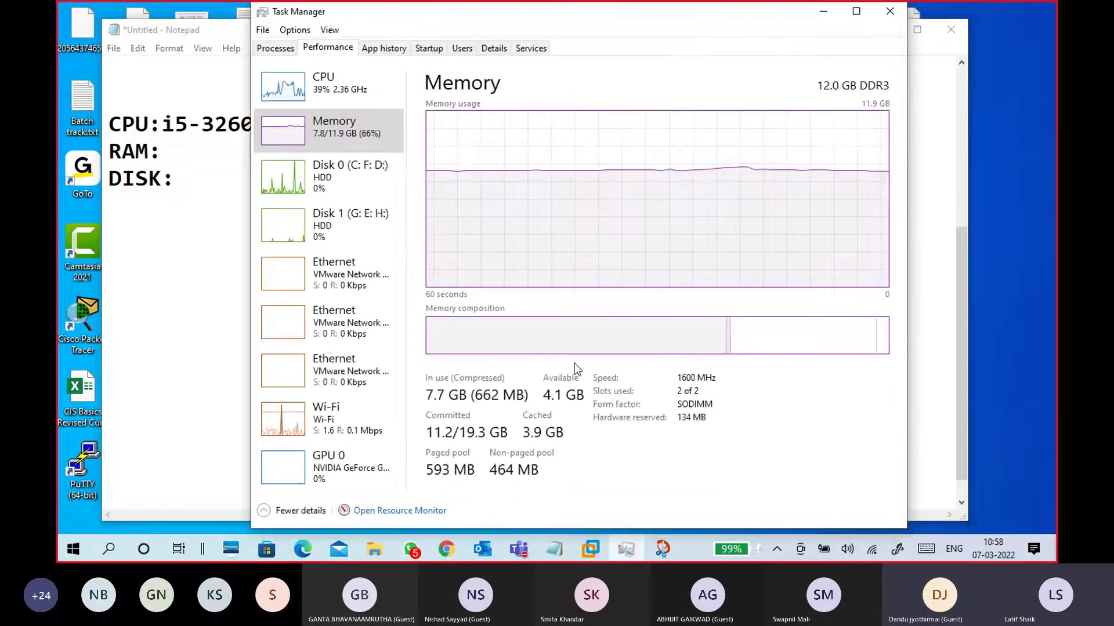
Compare Disk 0 (C: F: D:) and Disk 1 (G: E: H:) details, then close Task Manager
click(347, 224)
click(347, 179)
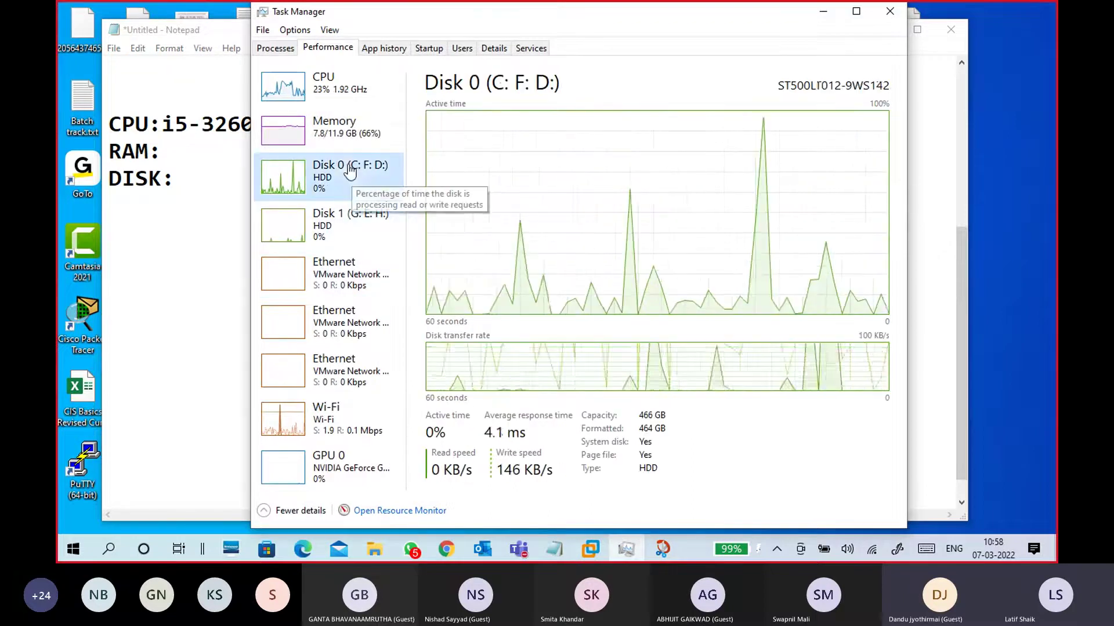
click(354, 226)
click(348, 186)
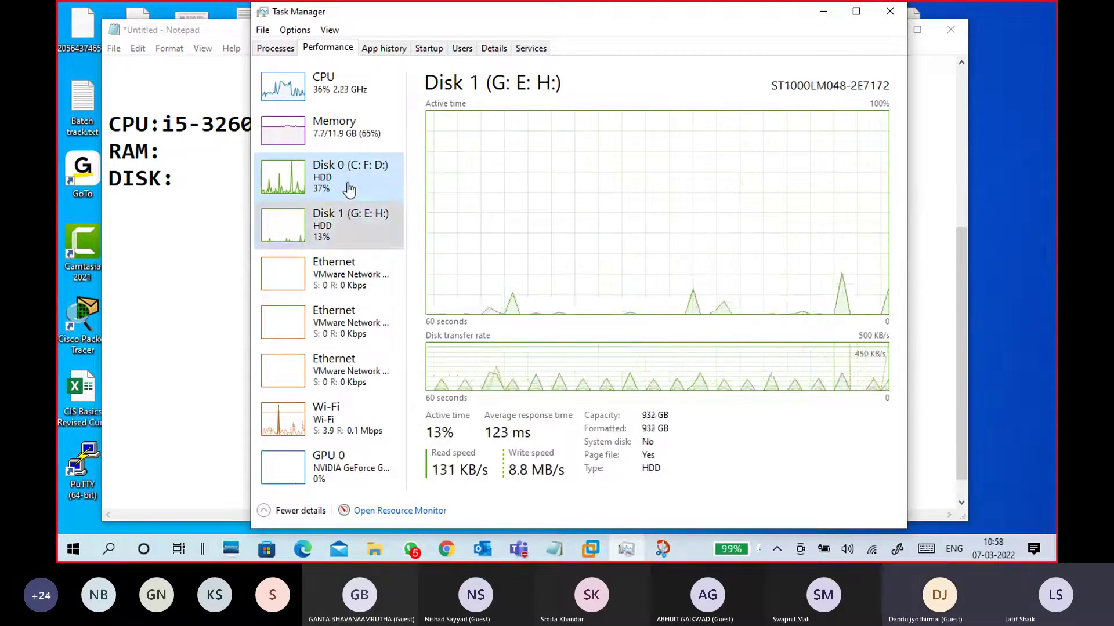
click(355, 224)
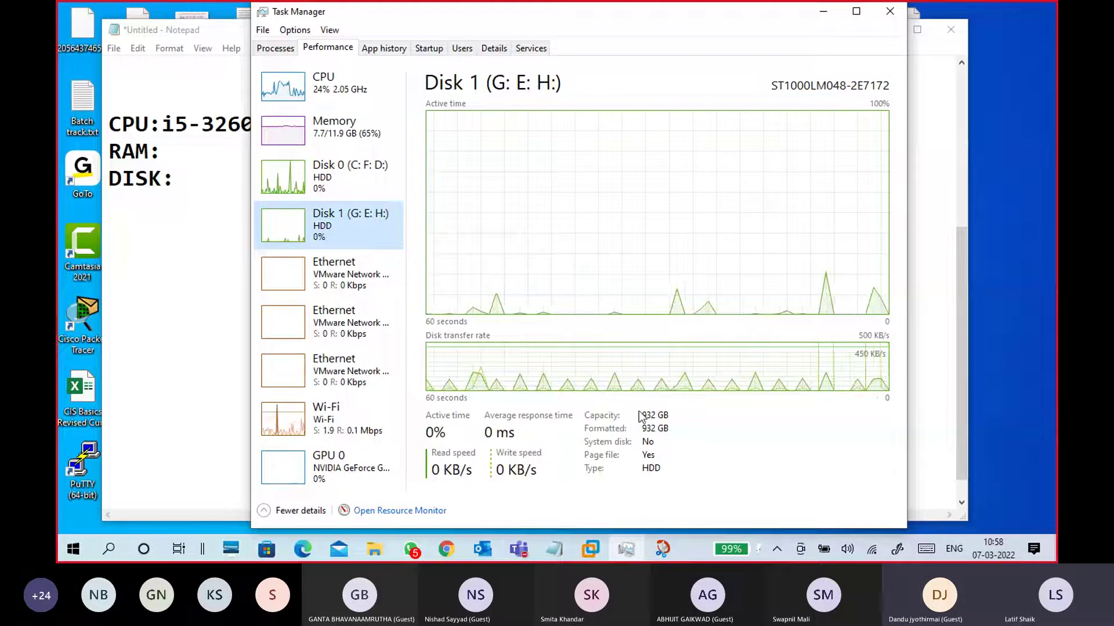
click(347, 189)
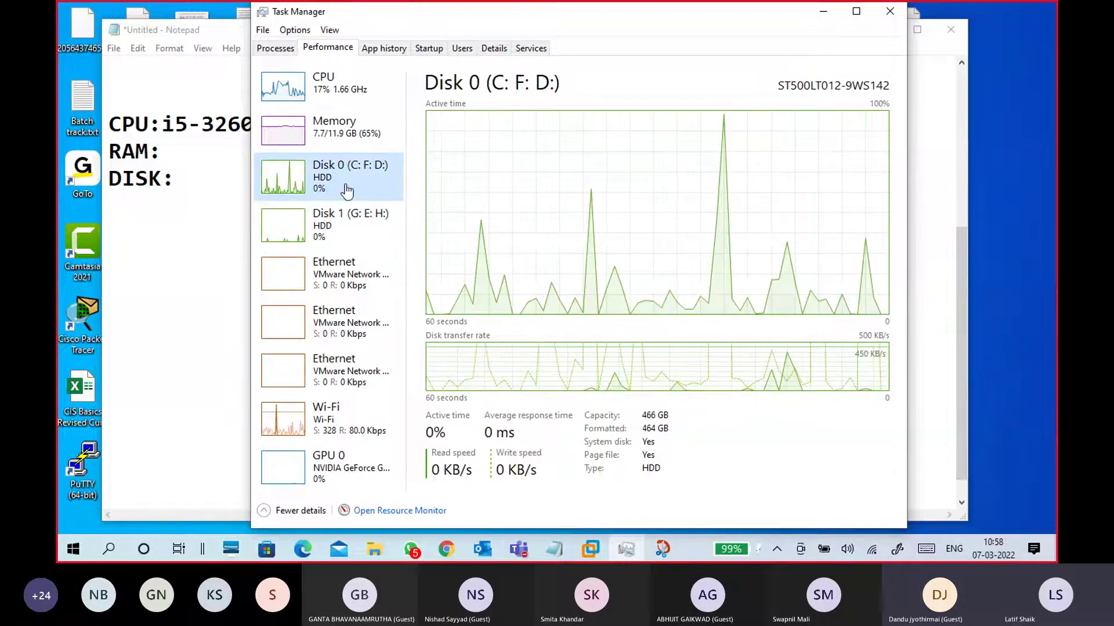
click(887, 17)
click(577, 293)
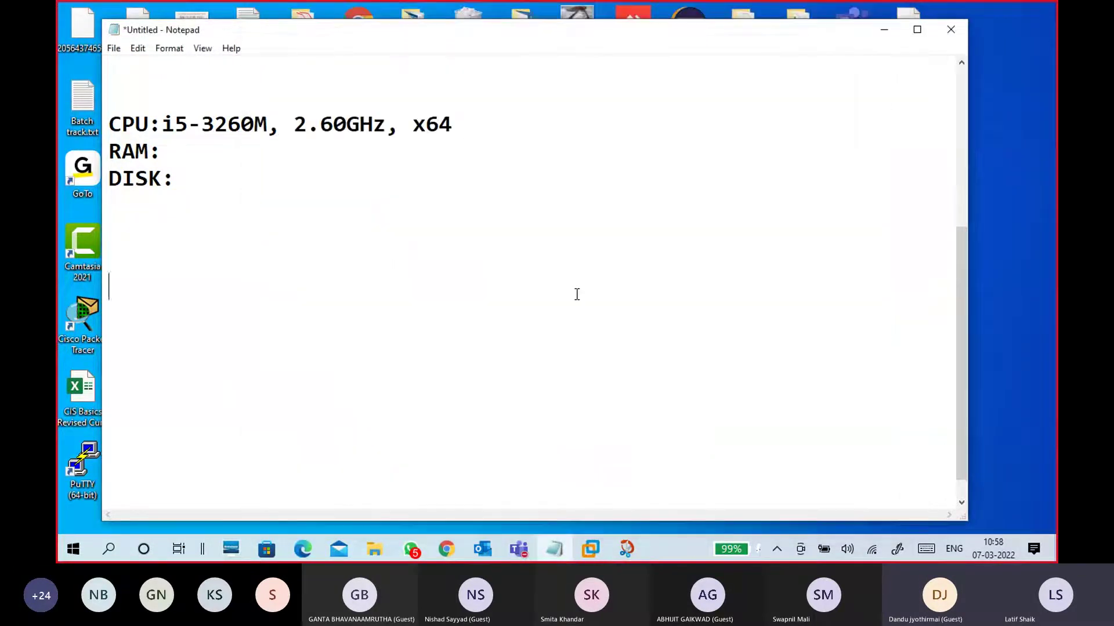
Open a full-screen File Explorer window on This PC
click(377, 551)
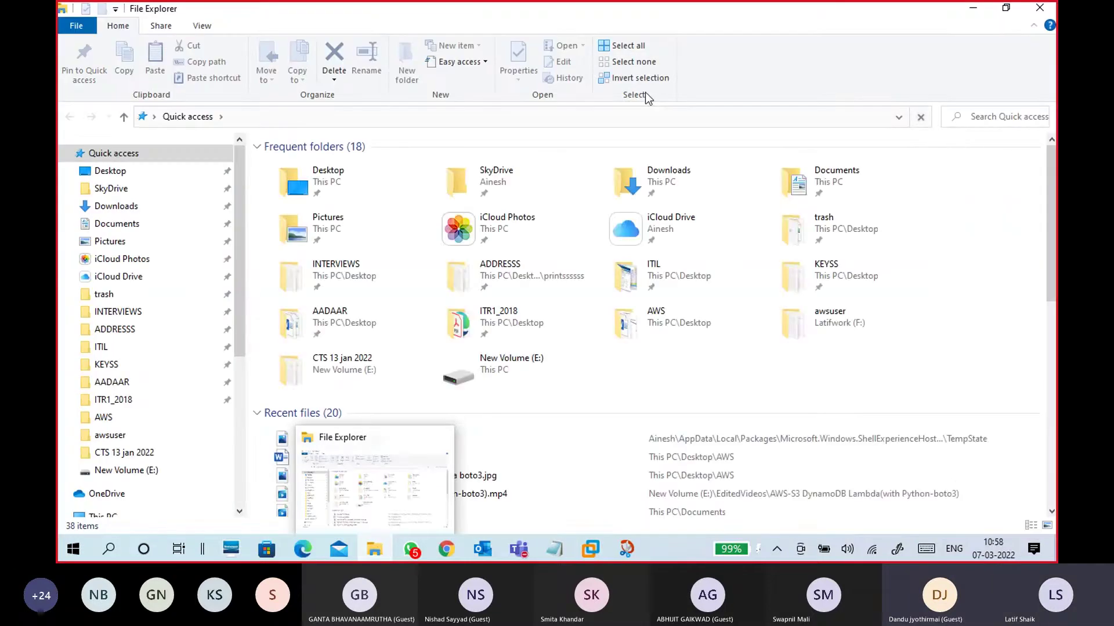
double_click(667, 8)
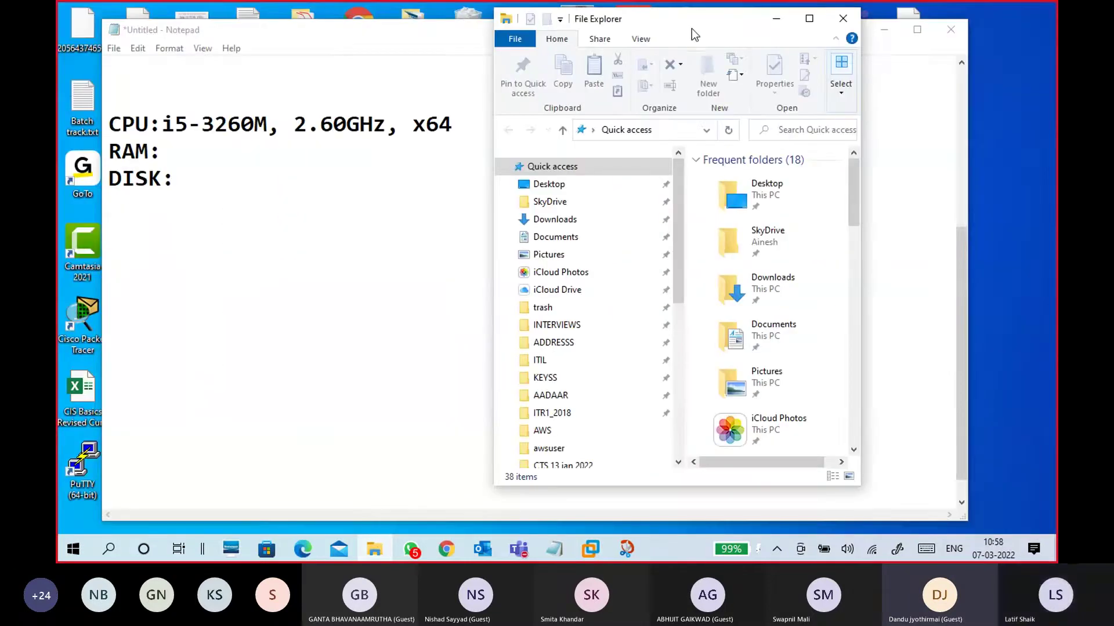
click(810, 19)
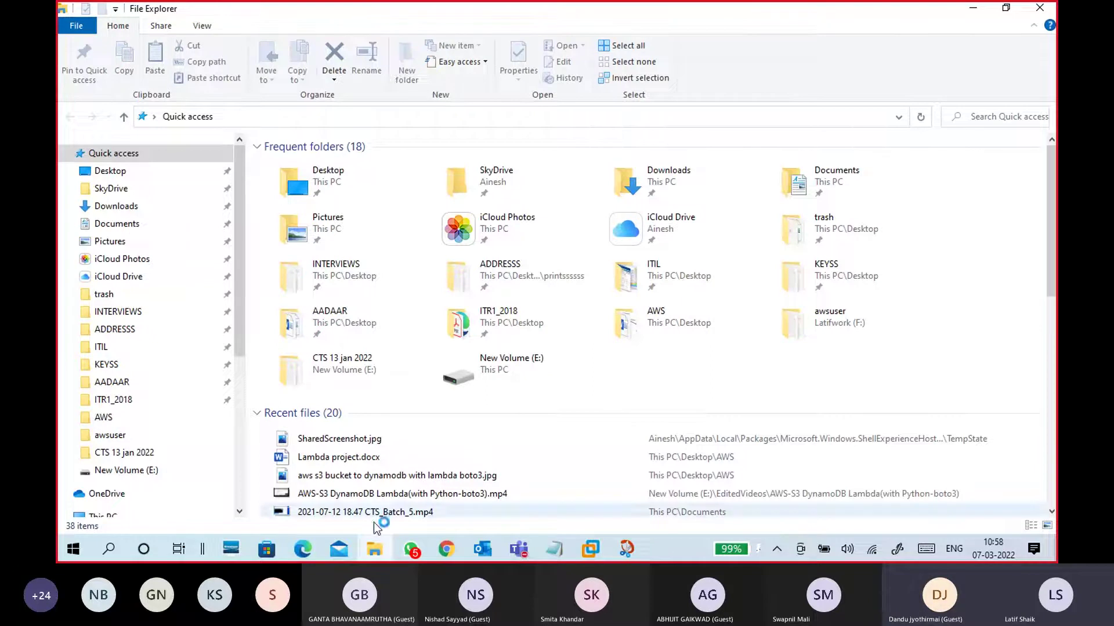
mouse_move(374, 555)
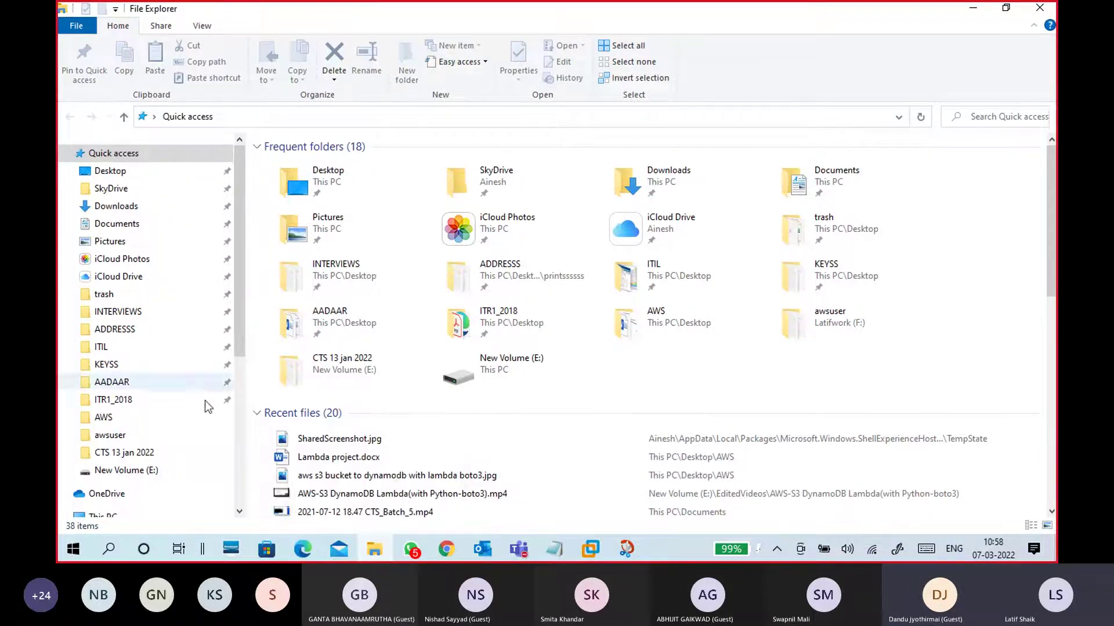
scroll(117, 509, down, 2)
click(116, 422)
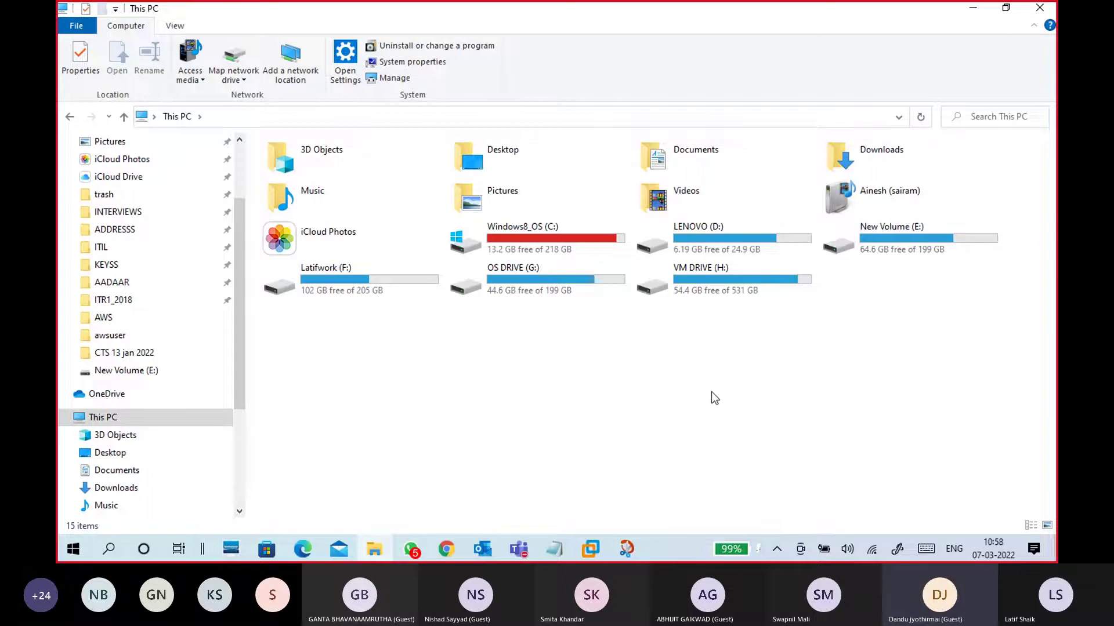
Select drives H:, F:, G:, D: and E: in turn to check their free space
click(712, 289)
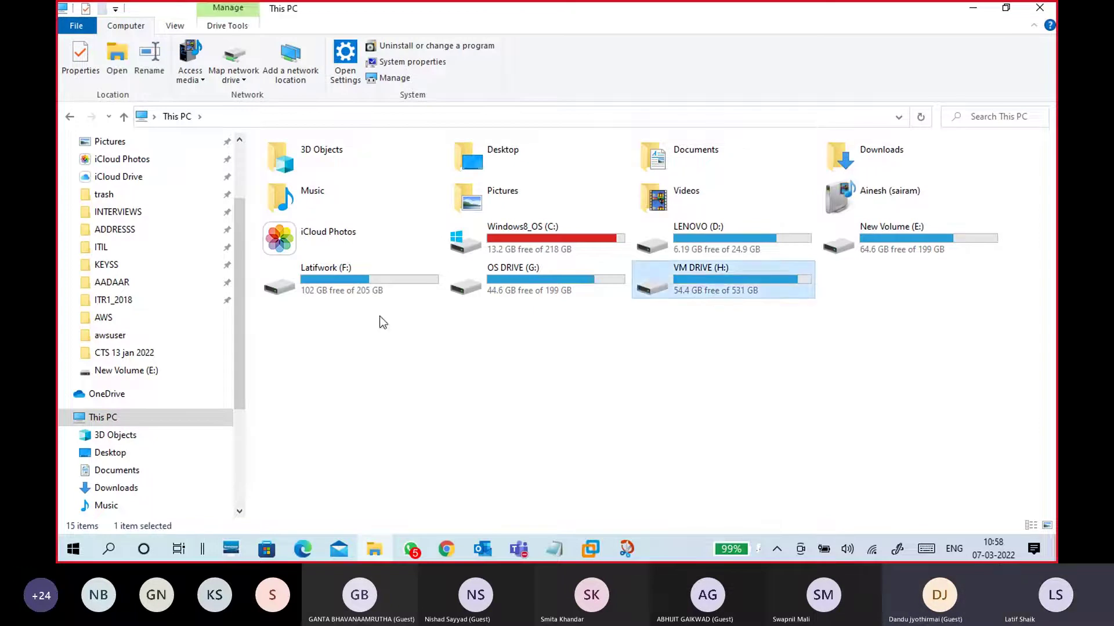
click(417, 290)
click(583, 274)
click(696, 243)
click(884, 233)
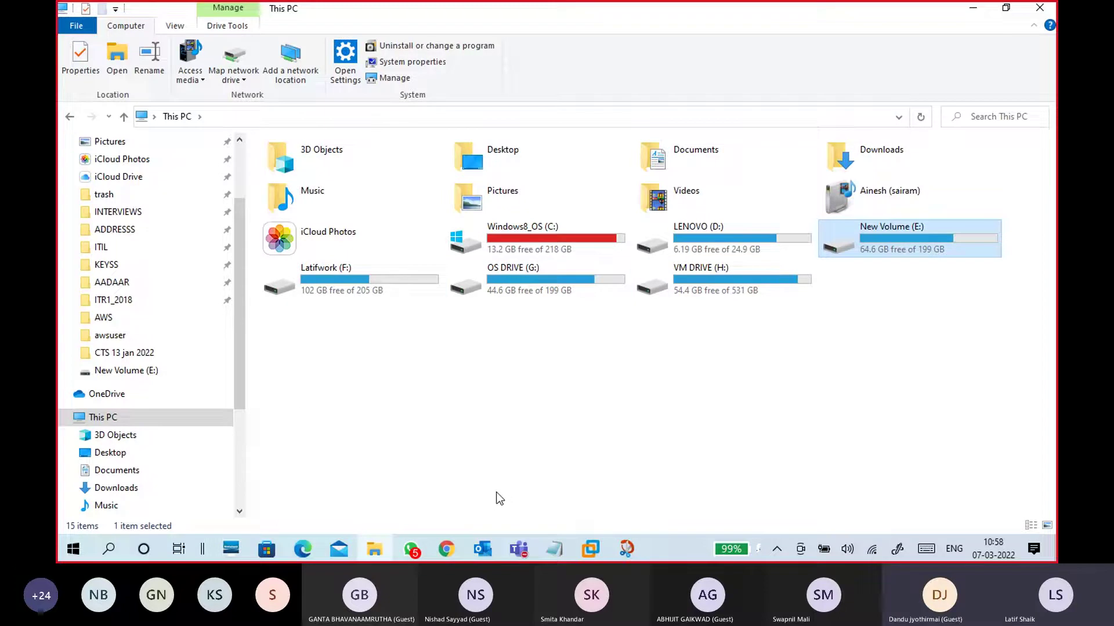
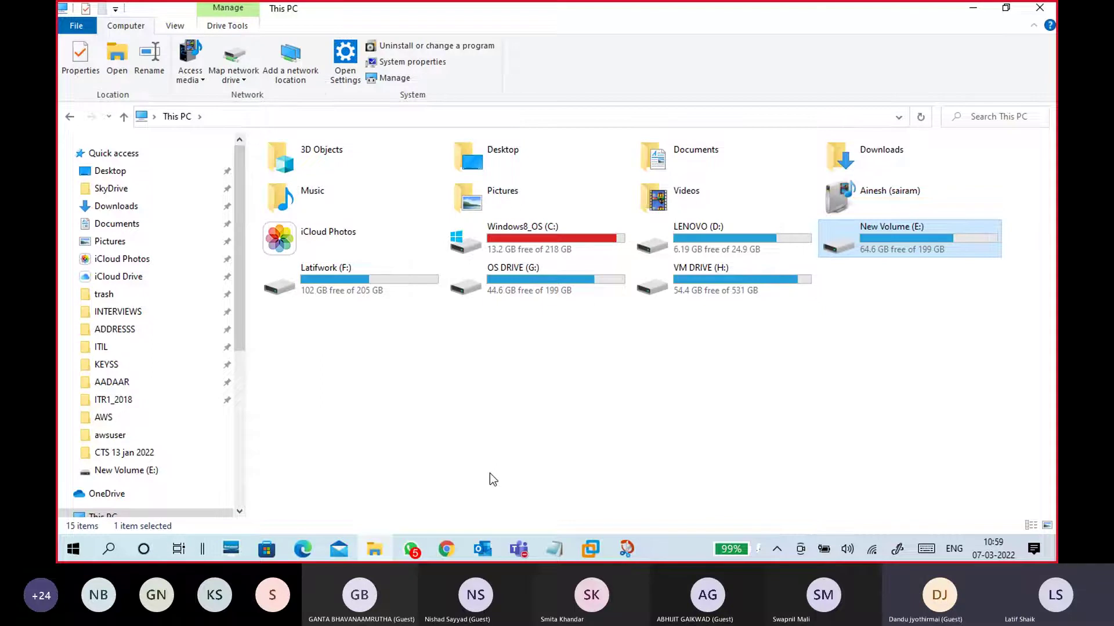
Compare free space on drives C:, H:, F:, E: and G:, then open VM DRIVE (H:)
click(502, 251)
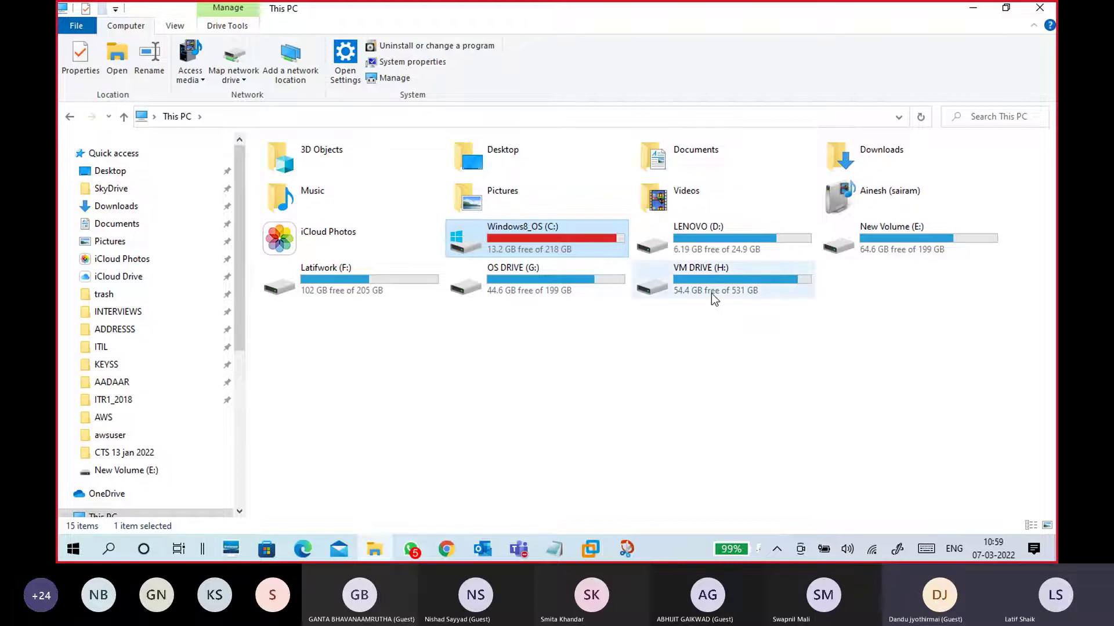
click(672, 297)
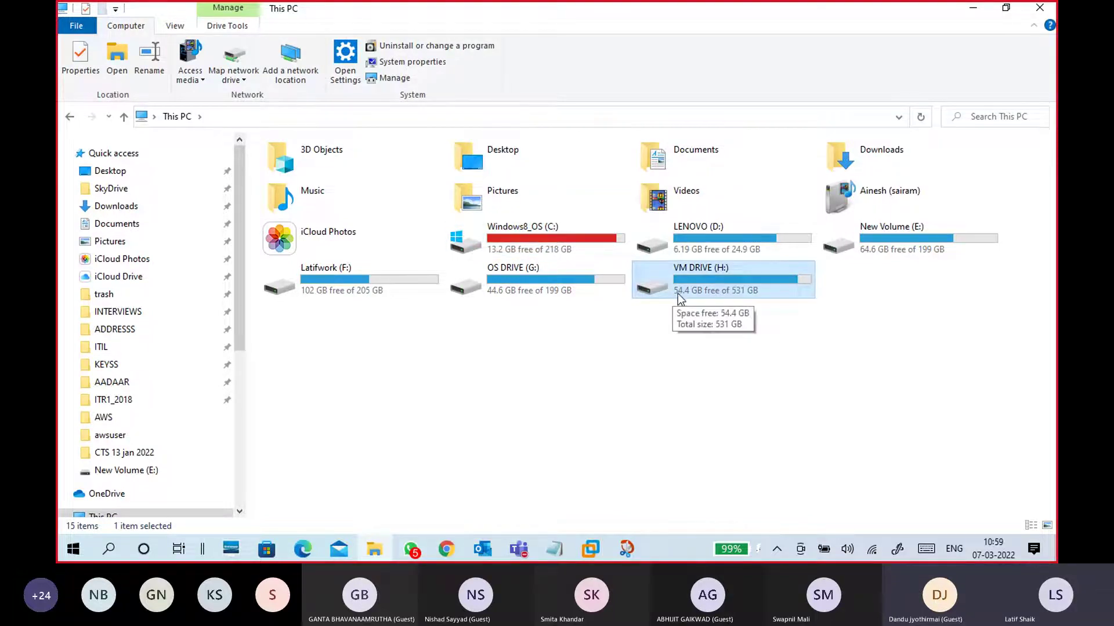
click(370, 294)
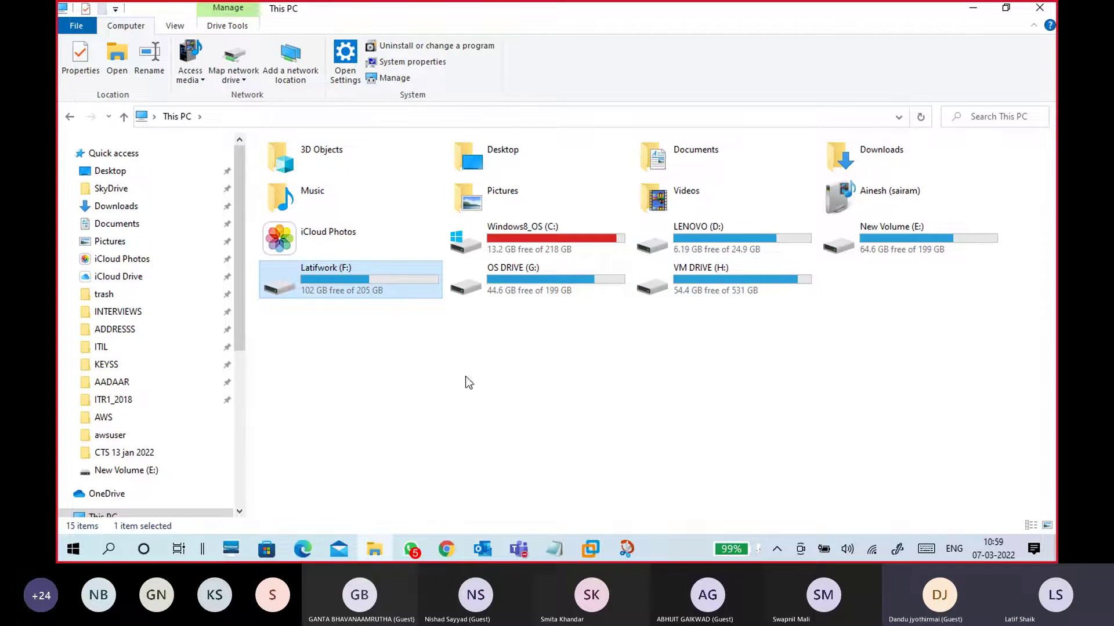
click(934, 253)
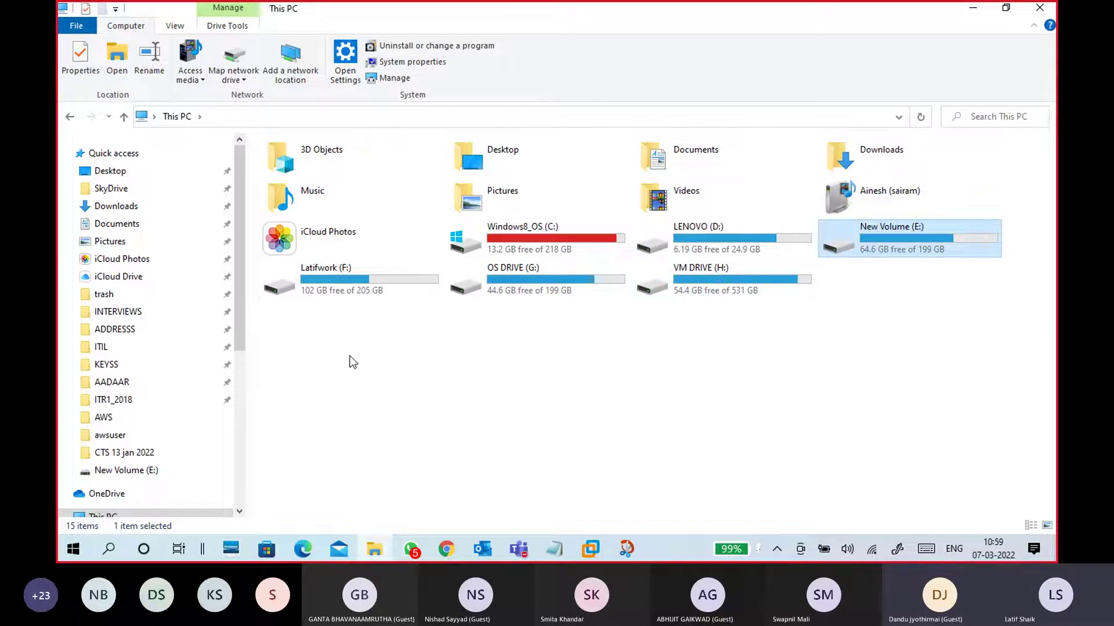
click(334, 293)
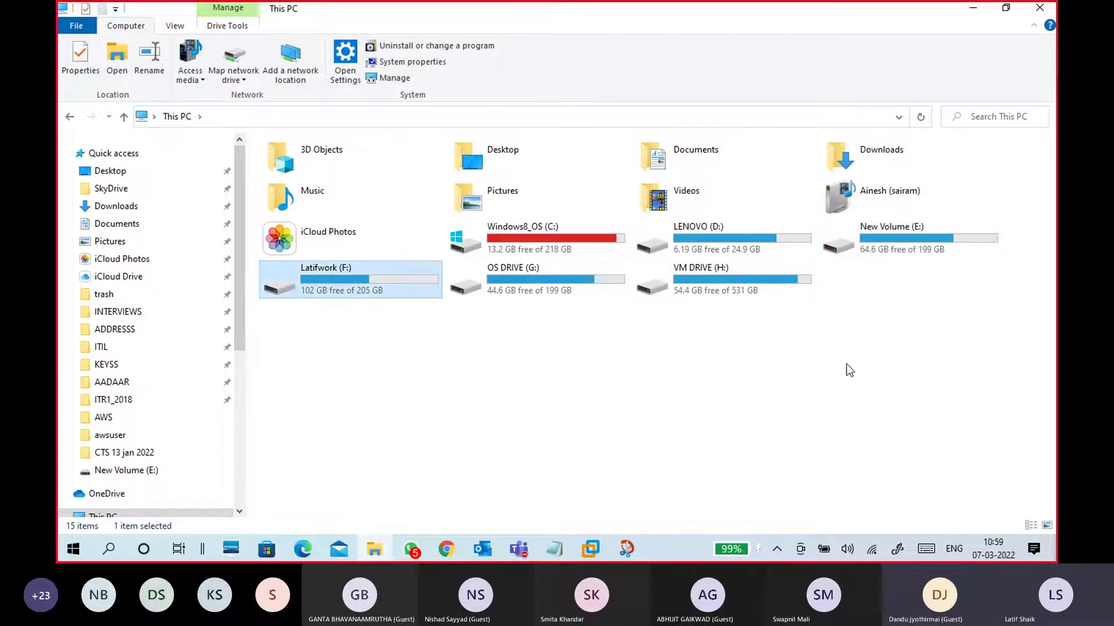
click(740, 287)
click(343, 287)
click(523, 290)
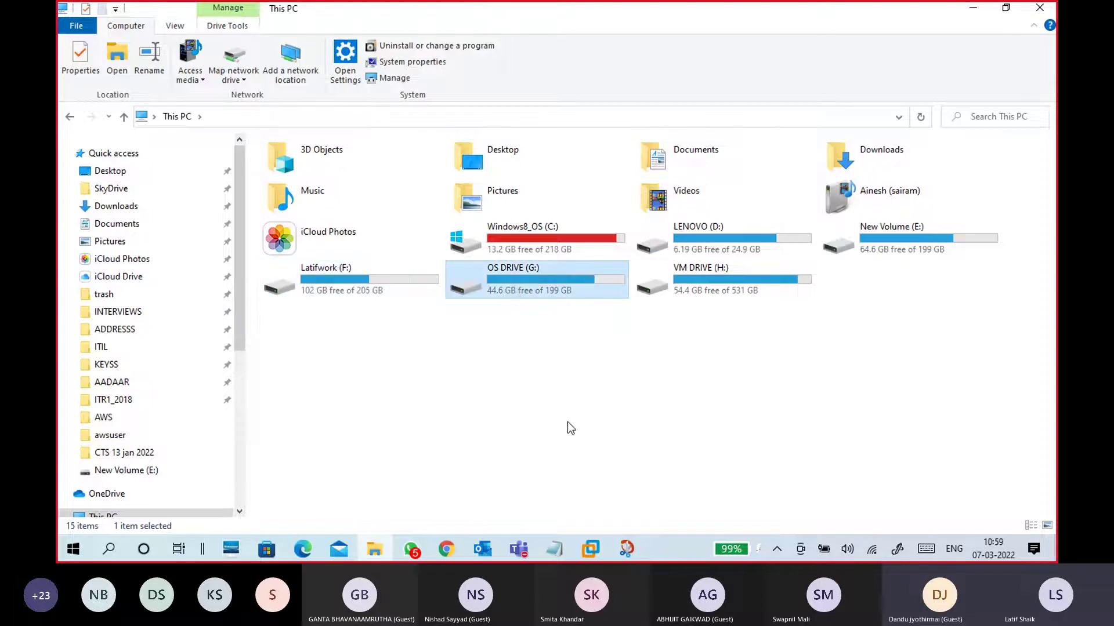
key(Up)
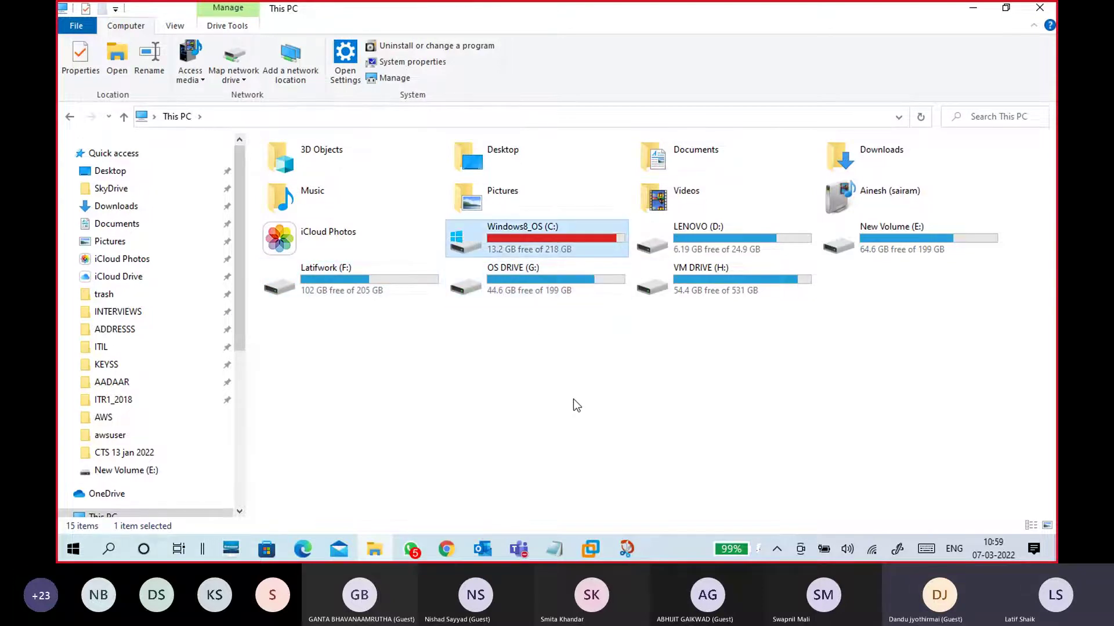
click(725, 292)
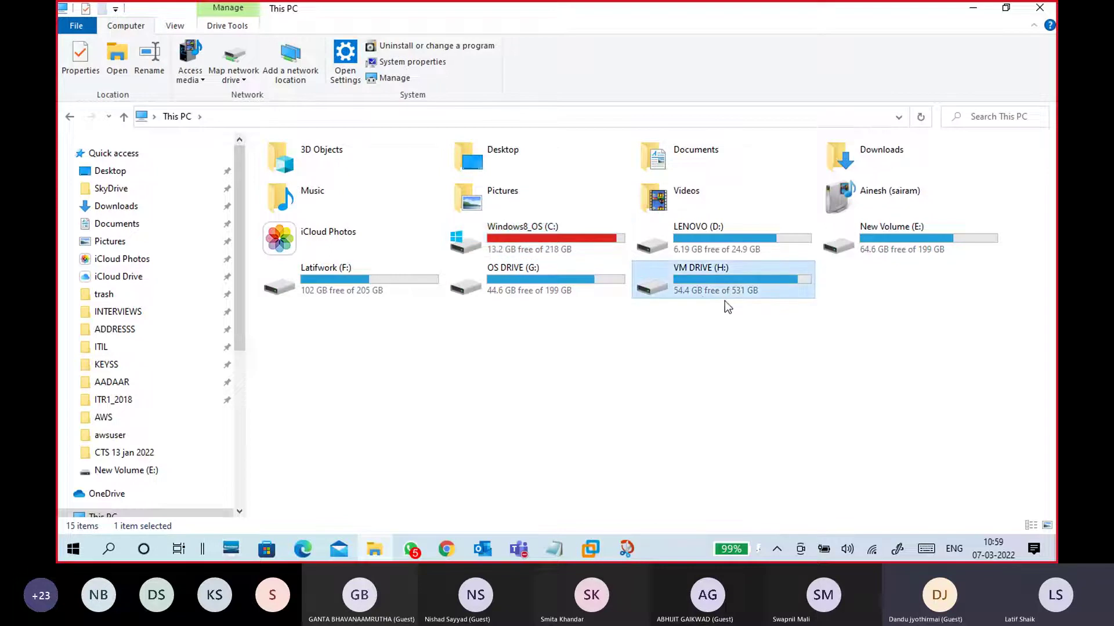
double_click(697, 294)
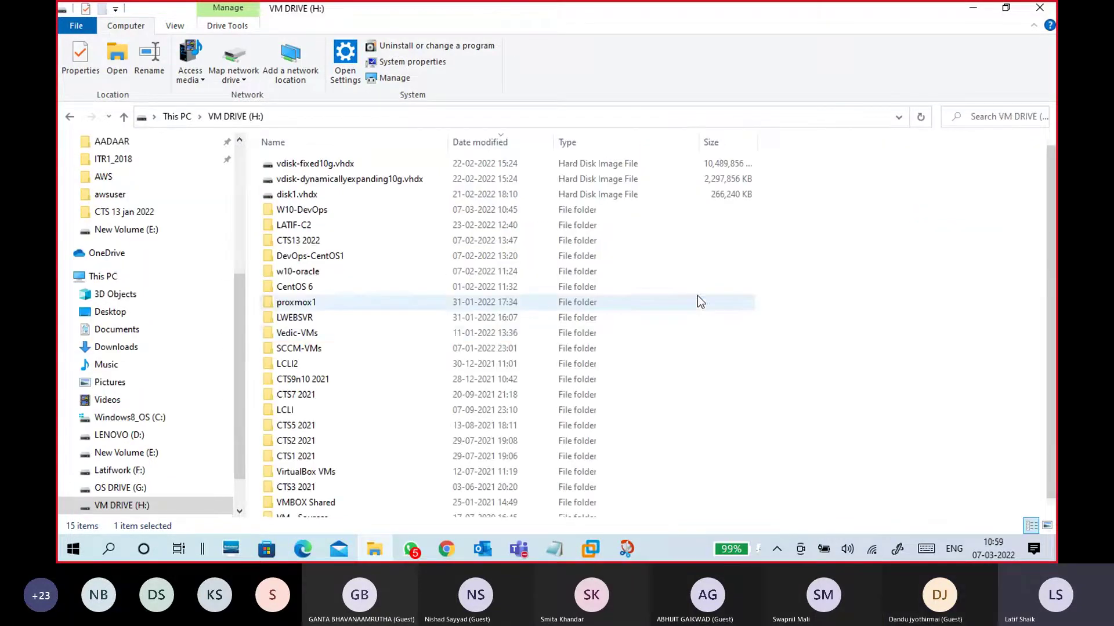
Permanently delete the three .vhdx disk images, starting with vdisk-fixed10g.vhdx, from VM DRIVE (H:)
scroll(395, 485, down, 1)
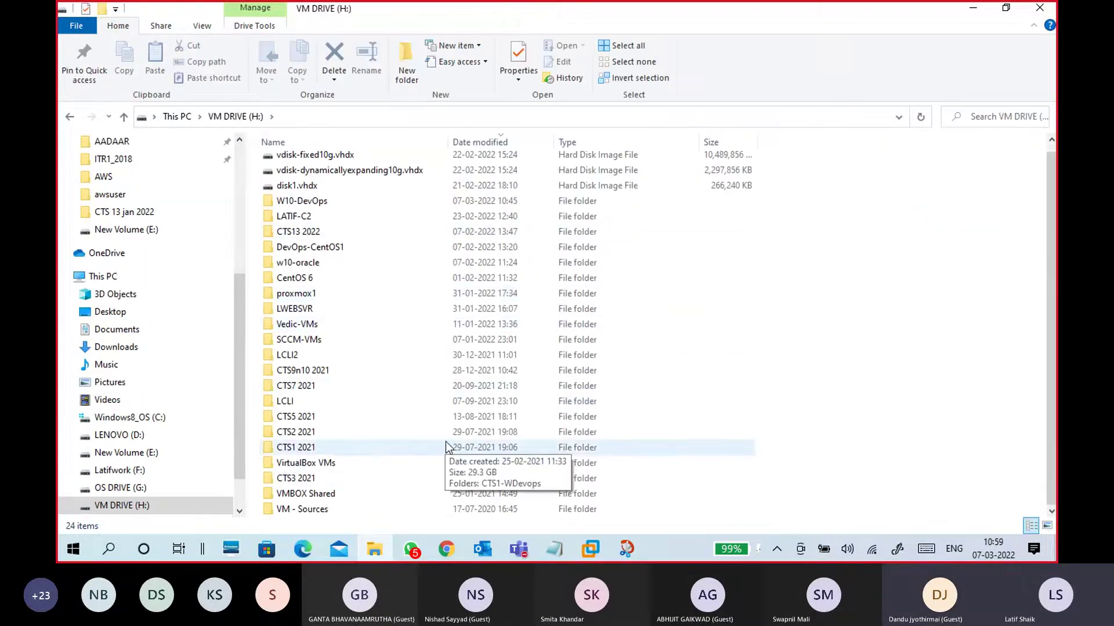
scroll(434, 401, up, 1)
double_click(360, 164)
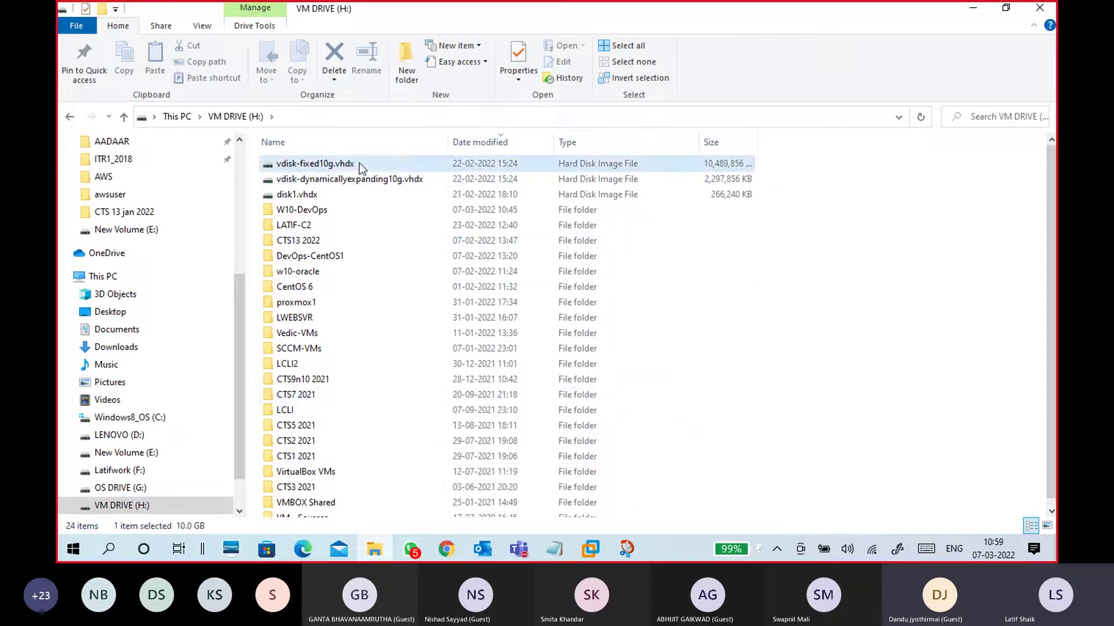
key(shift+Down)
key(shift+Down)
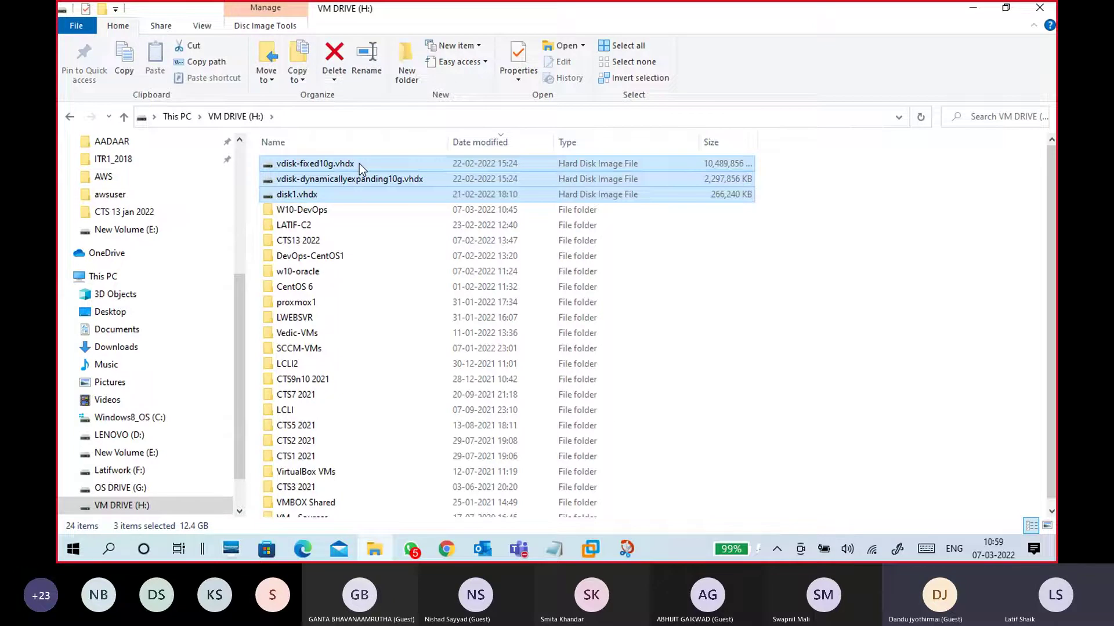
key(shift+Delete)
key(Return)
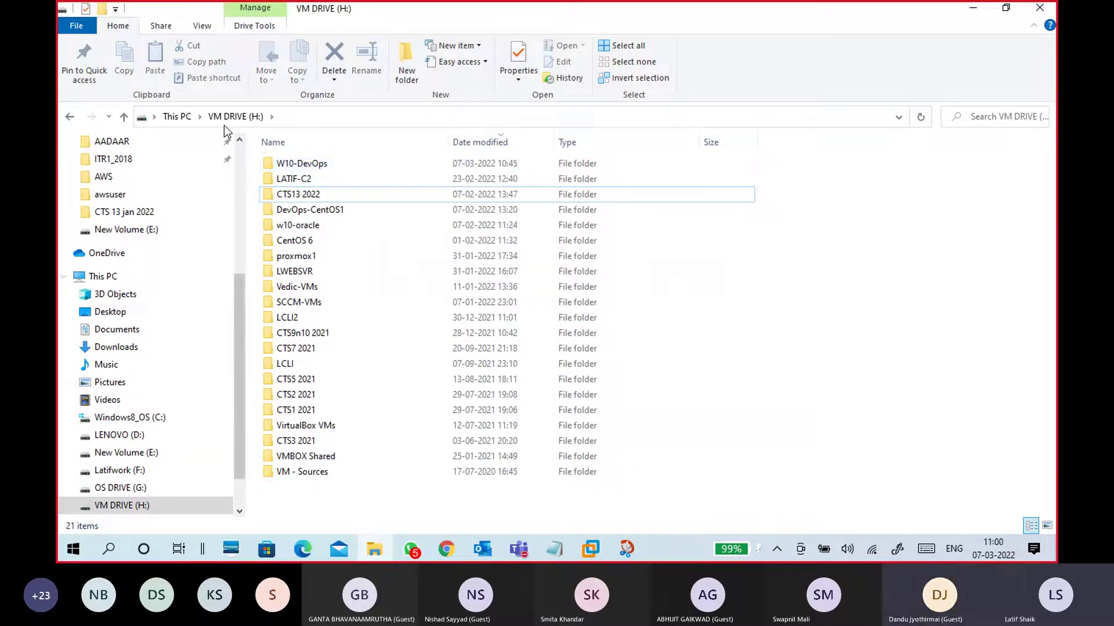
Refresh This PC to update free space, recheck VM DRIVE (H:), then minimize Explorer
click(178, 117)
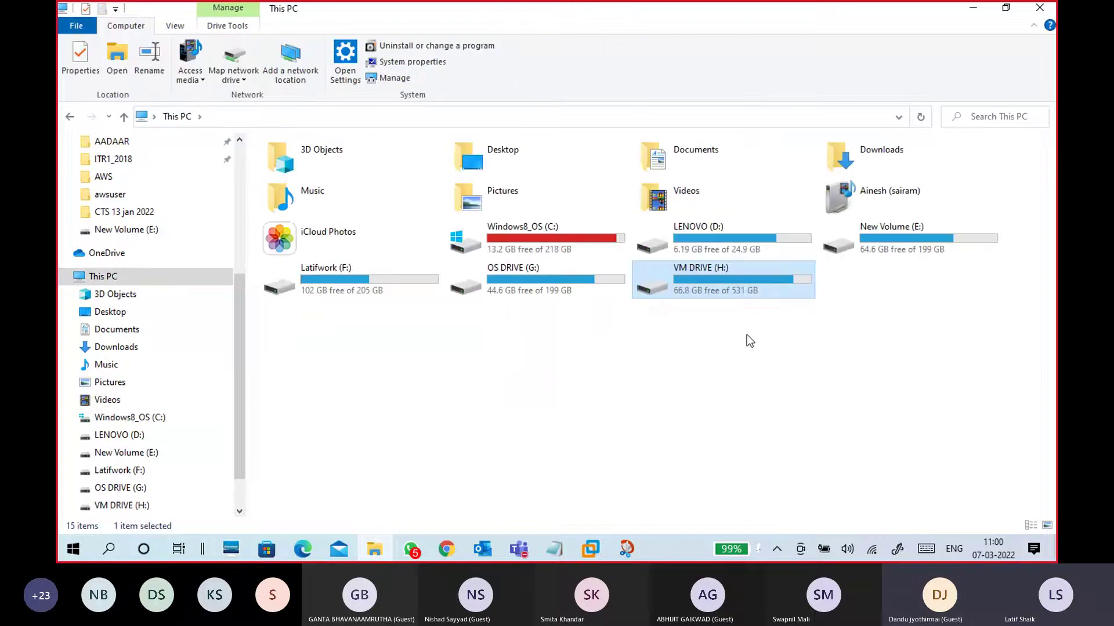
right_click(731, 372)
click(684, 425)
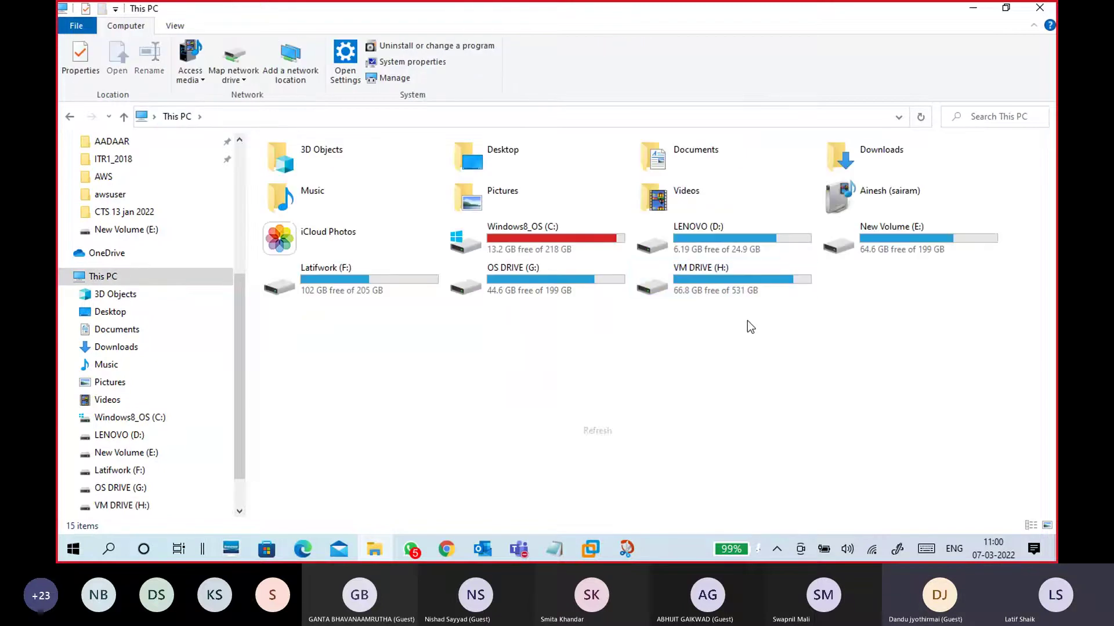
click(684, 284)
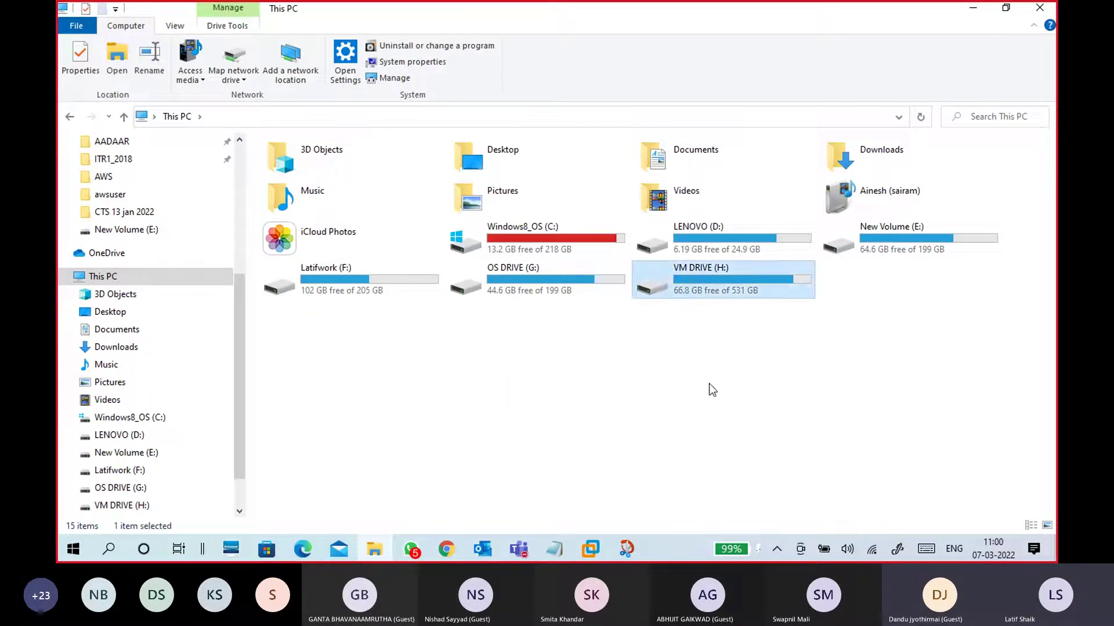
double_click(729, 287)
double_click(701, 277)
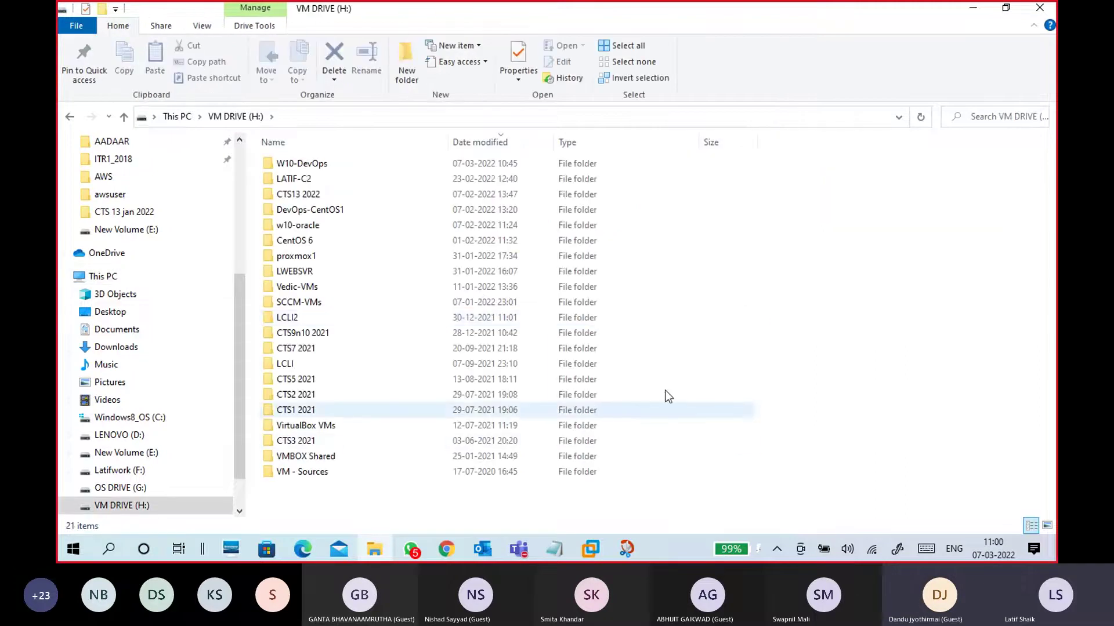
click(177, 117)
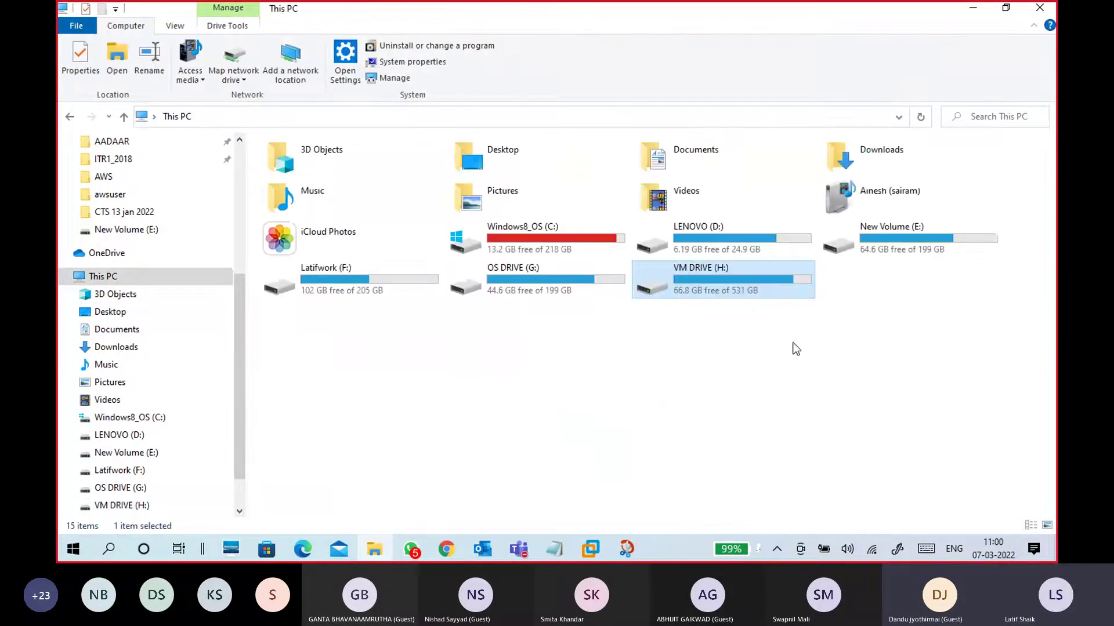
click(973, 13)
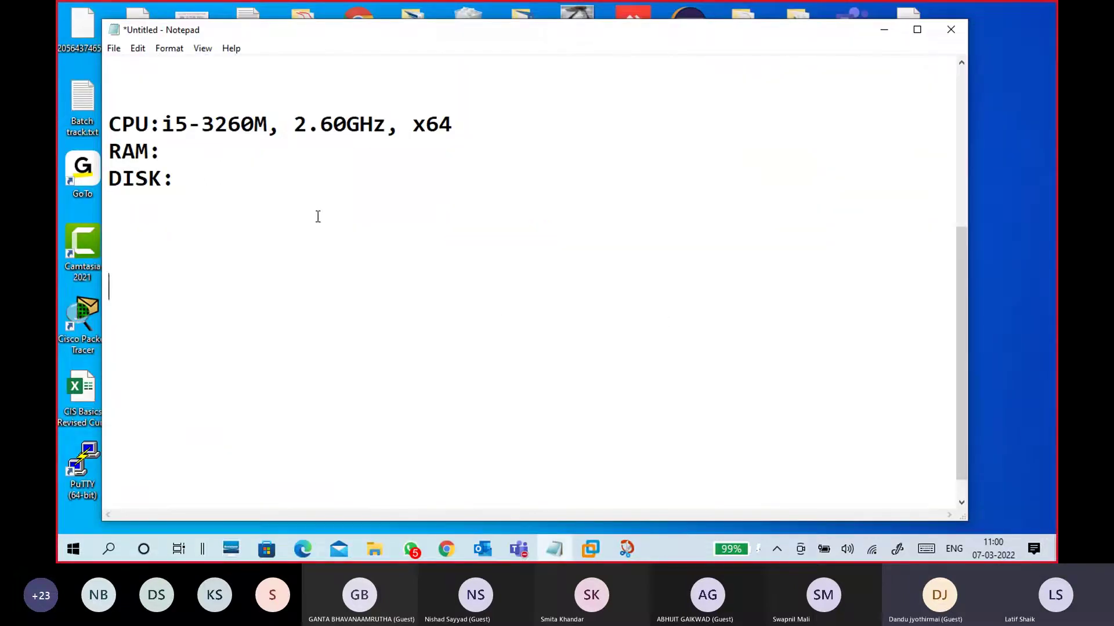
Complete the RAM line in Notepad as '12G, available:4G'
click(215, 155)
text(12G, available)
key(BackSpace)
text(:4)
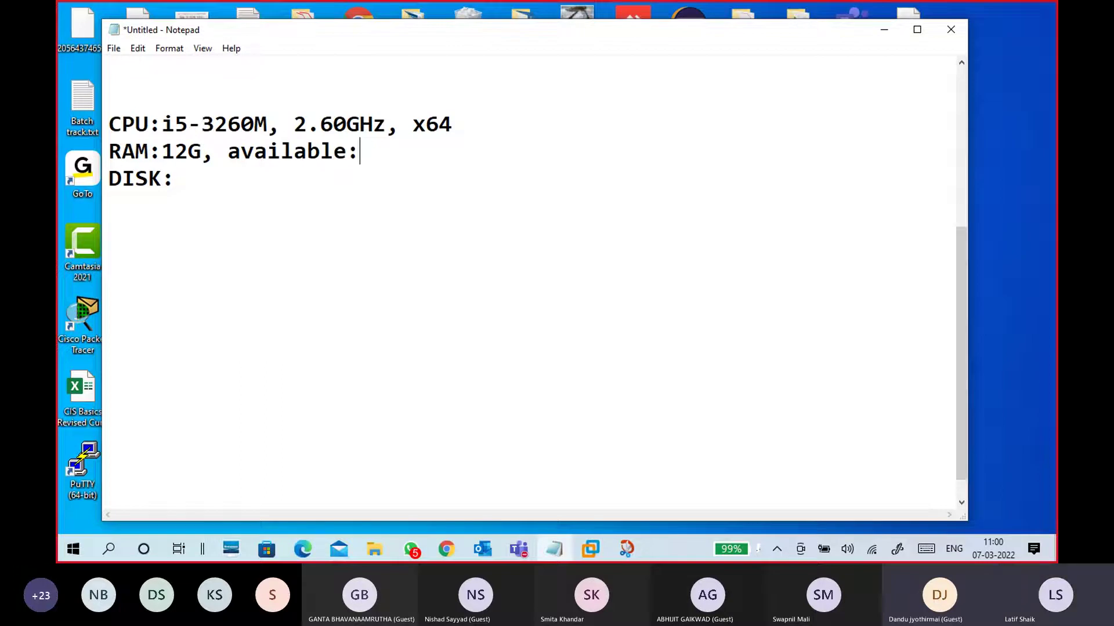
text(G)
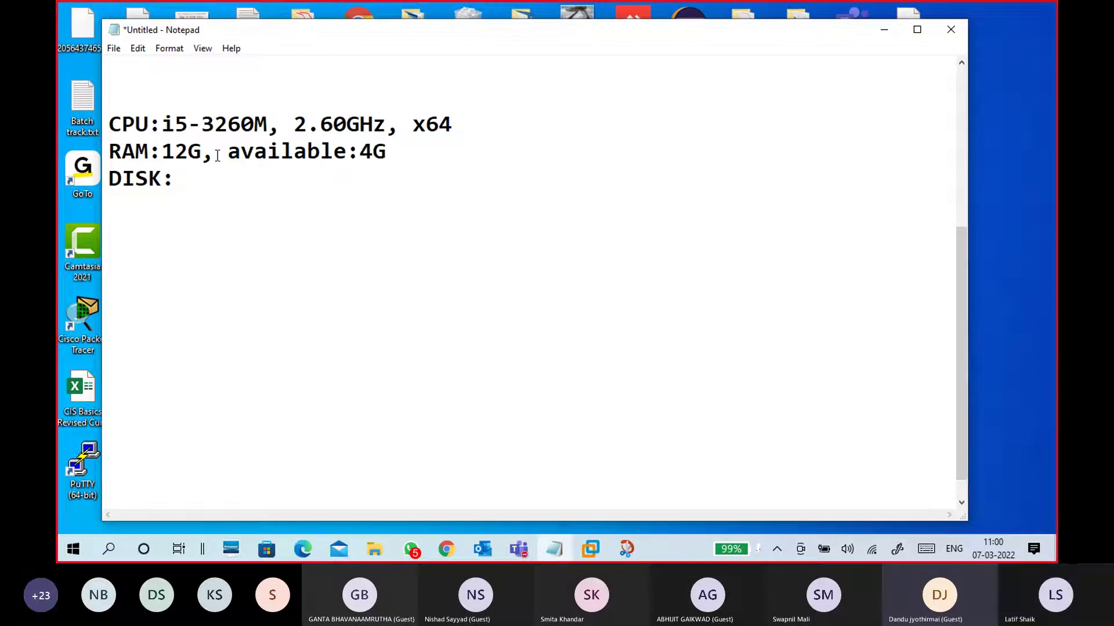
Add 'H: 66G' after DISK:, review the DISK and x64 values, then open Start
click(216, 178)
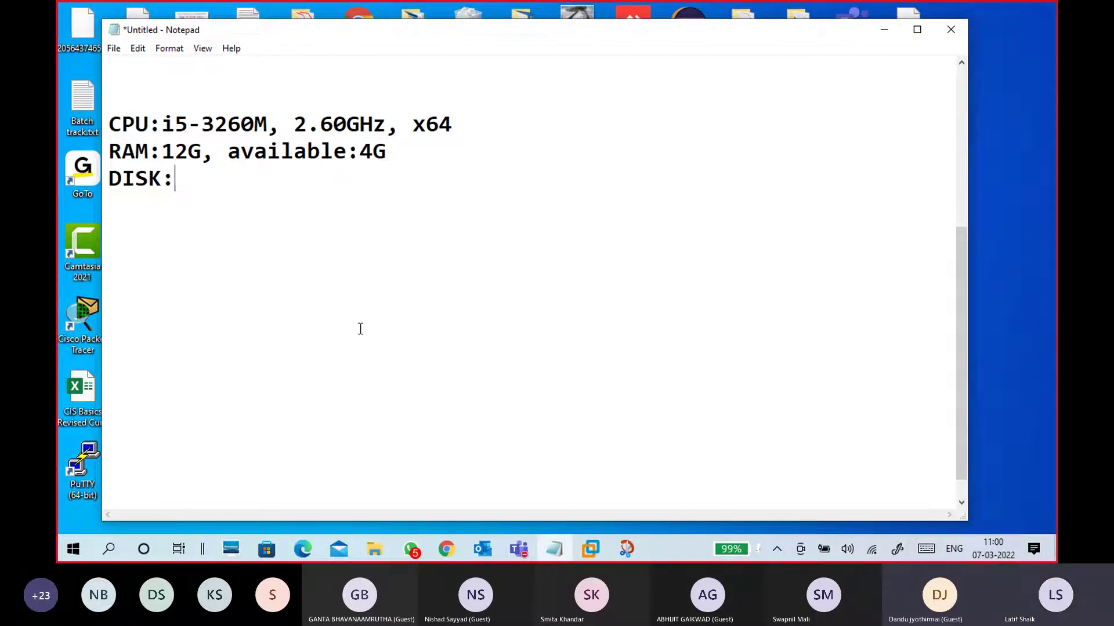
text(H: 66G)
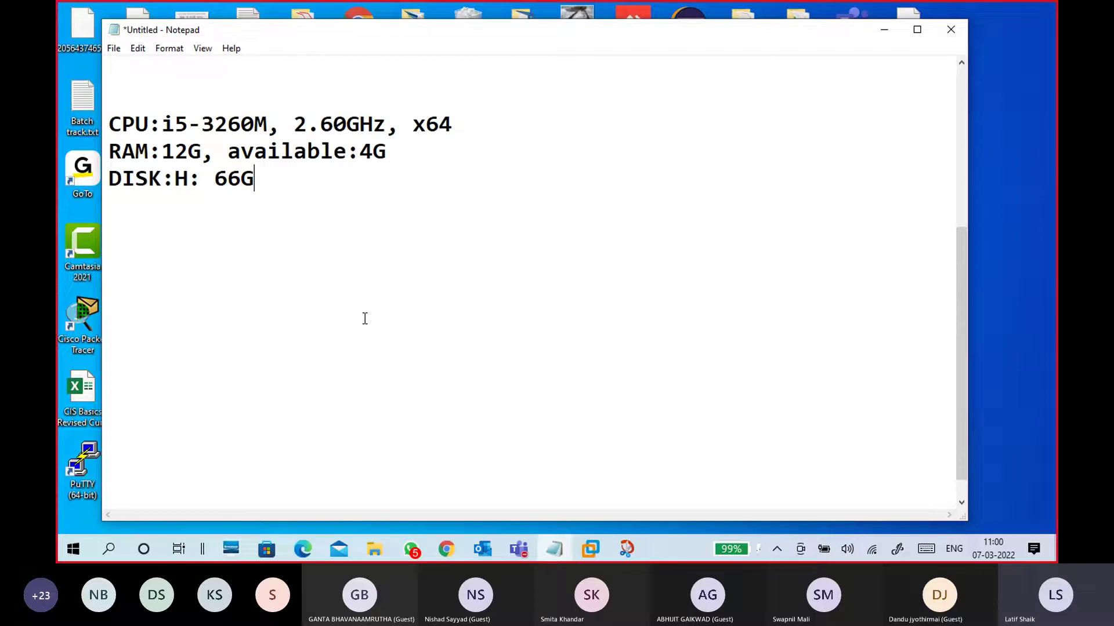
drag(267, 182, 108, 177)
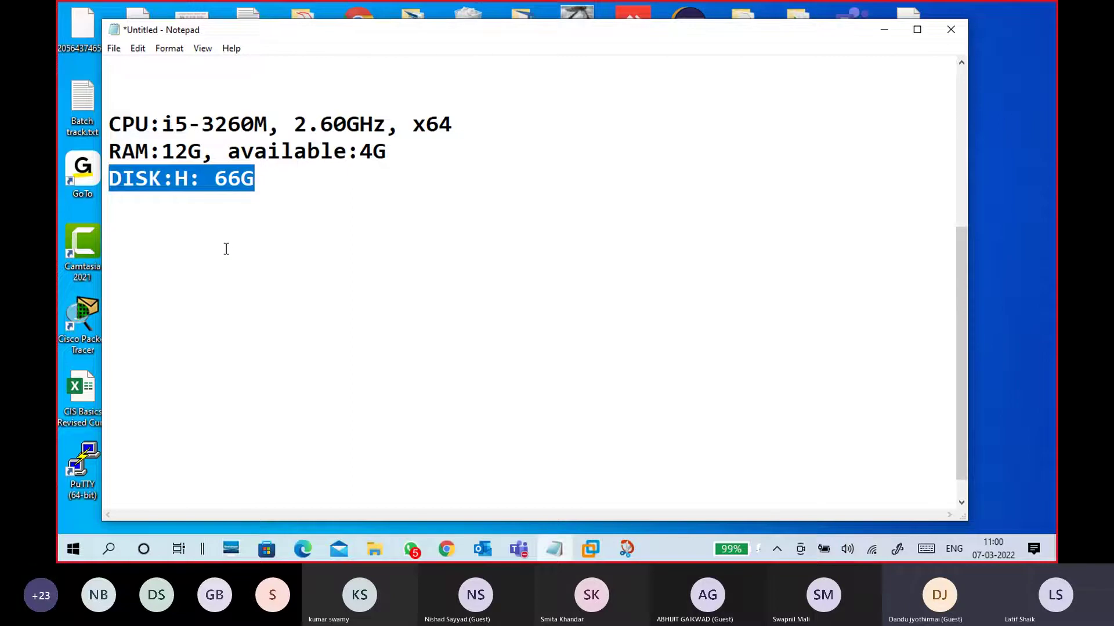
click(224, 209)
drag(408, 124, 468, 127)
click(456, 203)
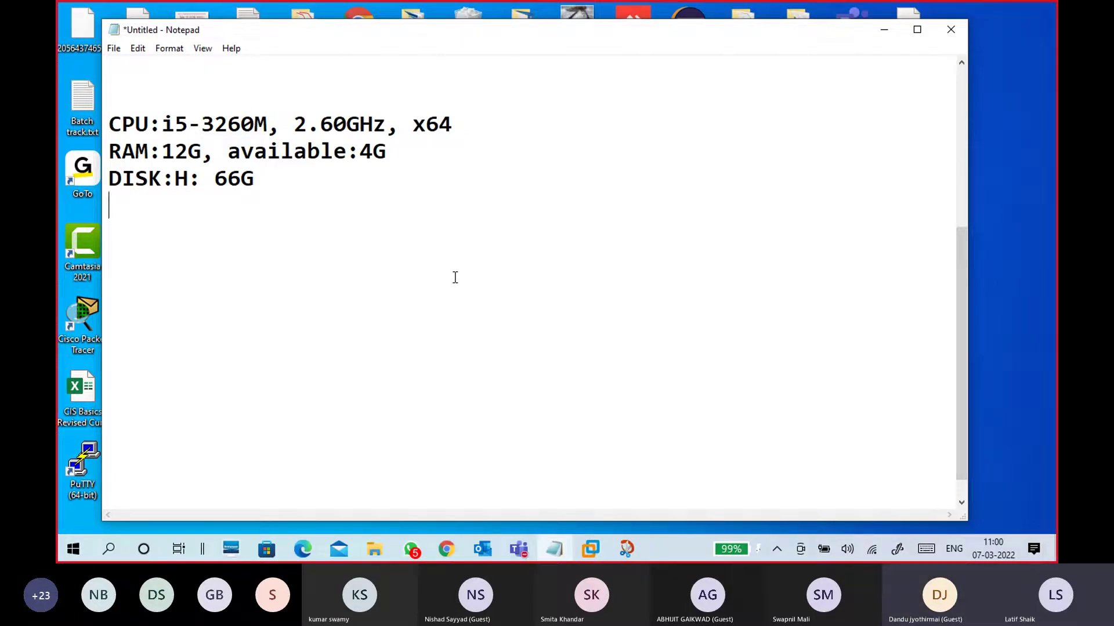
key(super)
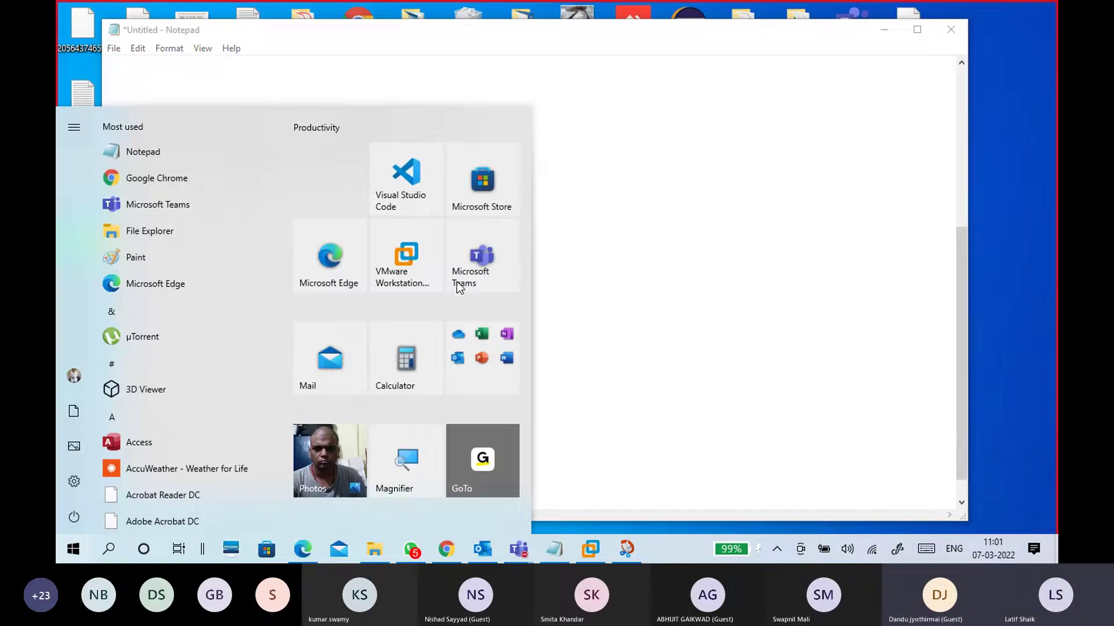
Open Settings > System > About and highlight the processor details
click(77, 482)
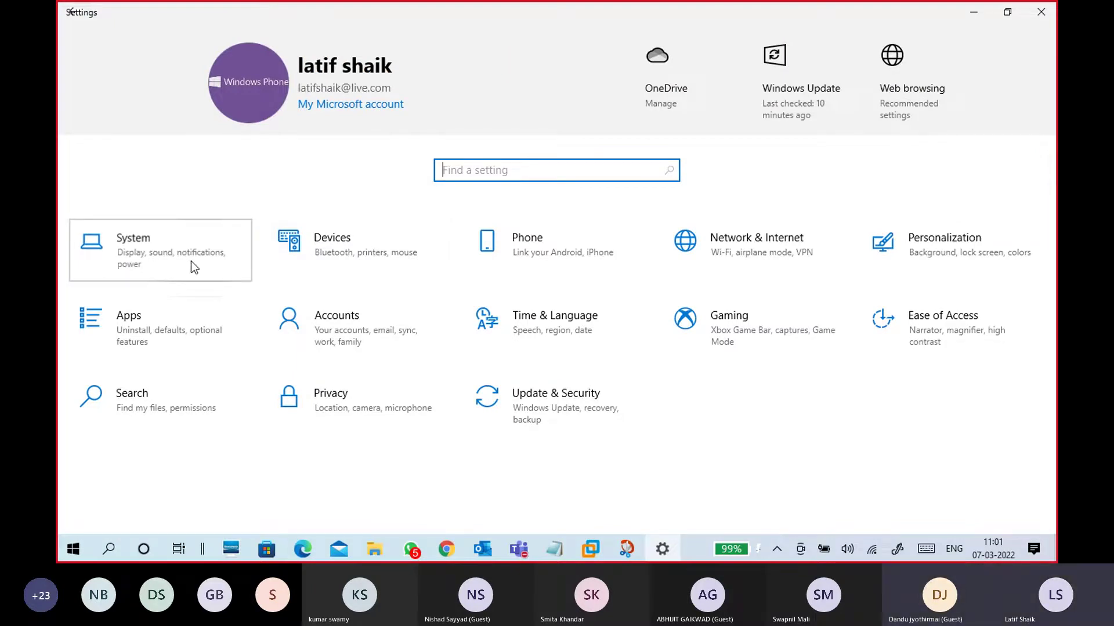
click(191, 262)
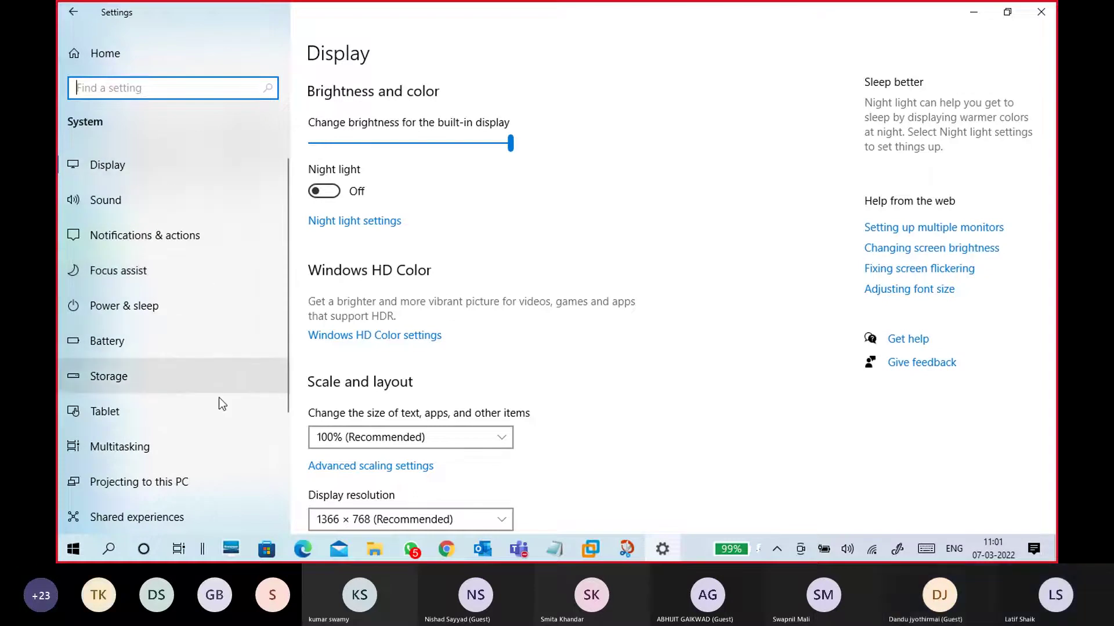
scroll(206, 457, down, 3)
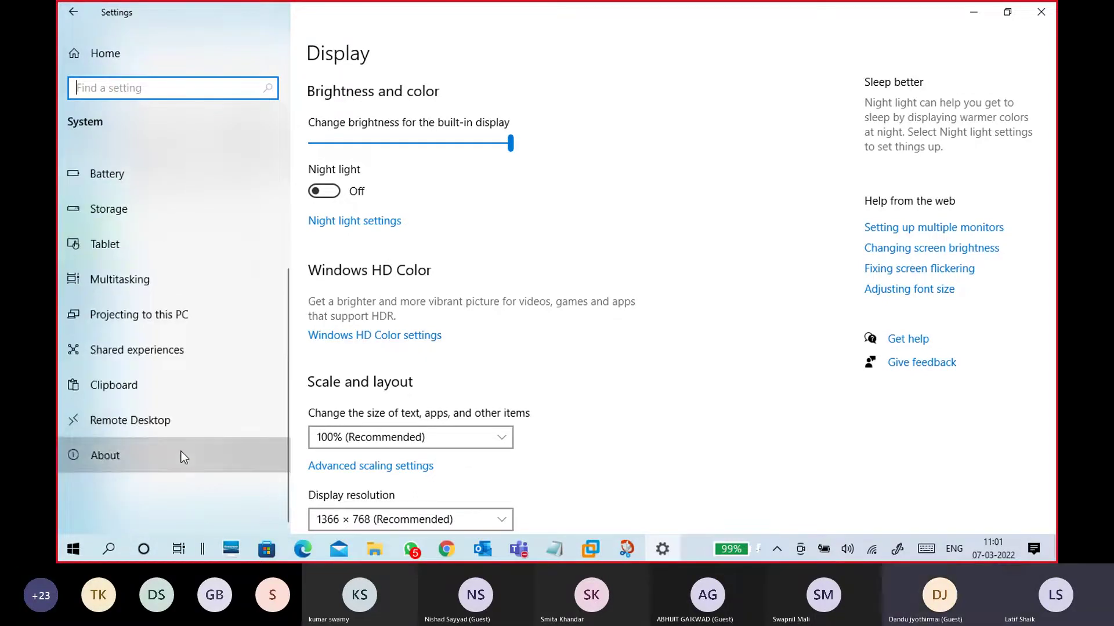
click(181, 451)
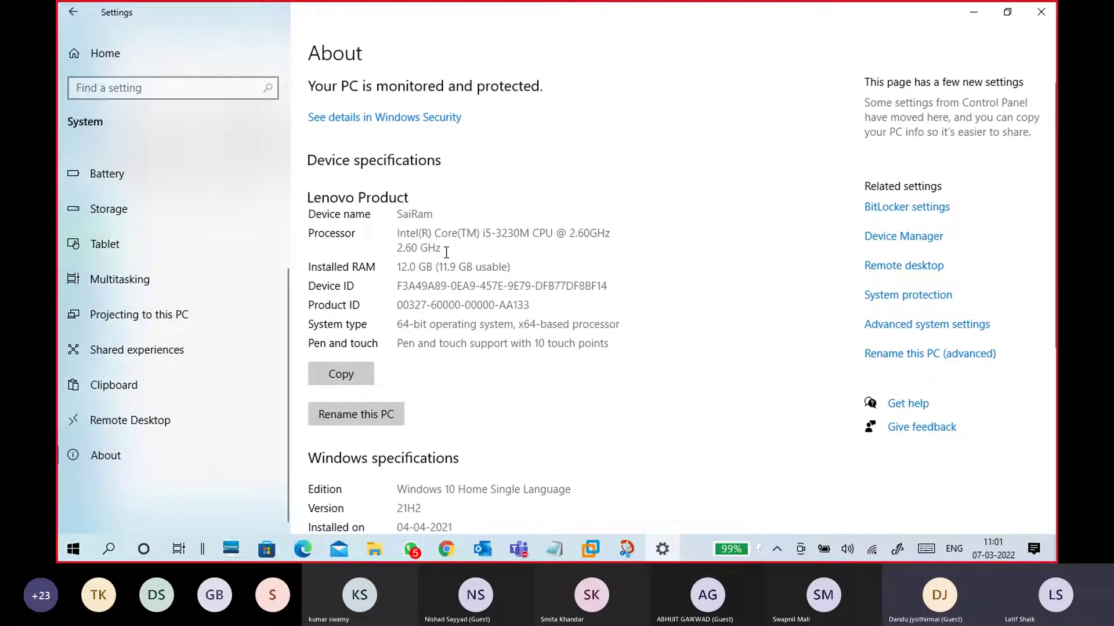
drag(446, 251, 393, 234)
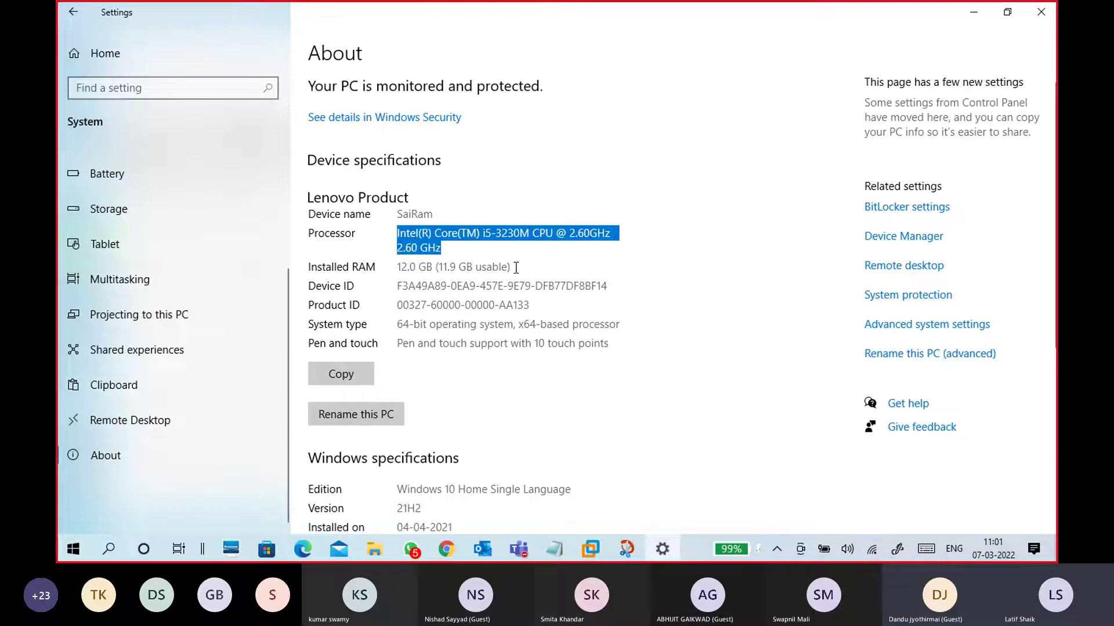
Start a new Snip now capture from Snip & Sketch
click(631, 551)
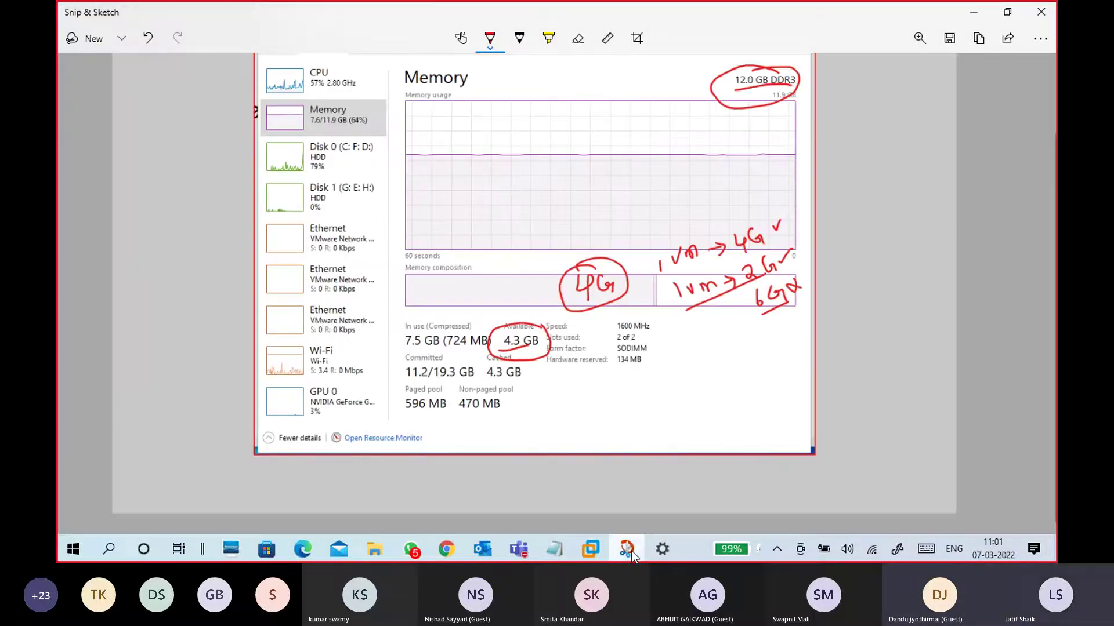
click(121, 39)
click(123, 66)
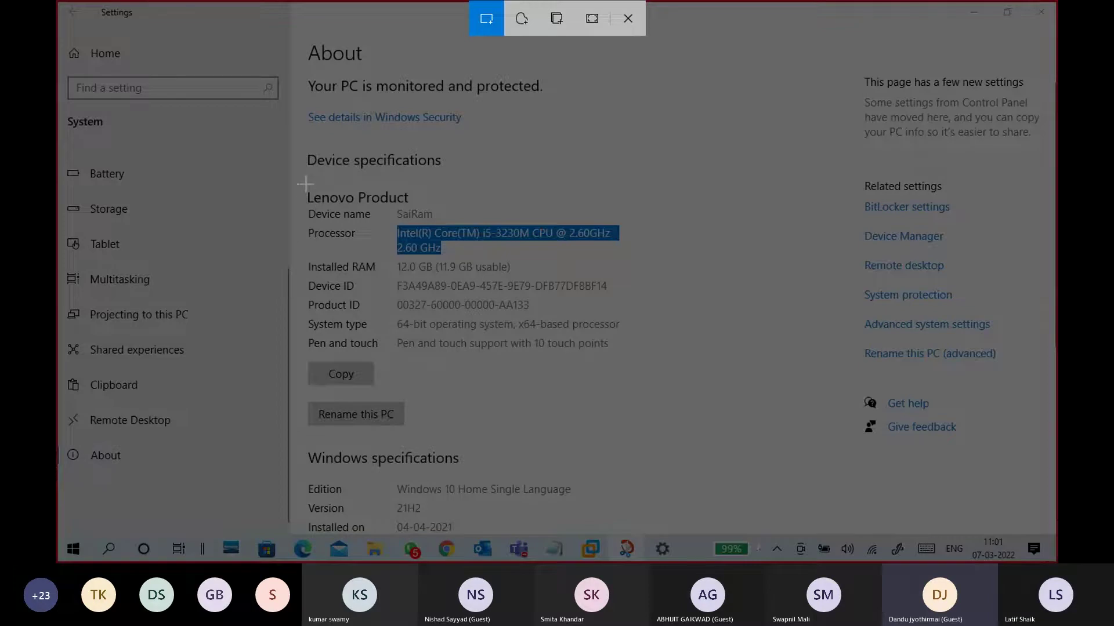
Snip the Device specifications block (i5-3230M, 12.0 GB RAM) and maximize the capture
drag(300, 153, 646, 356)
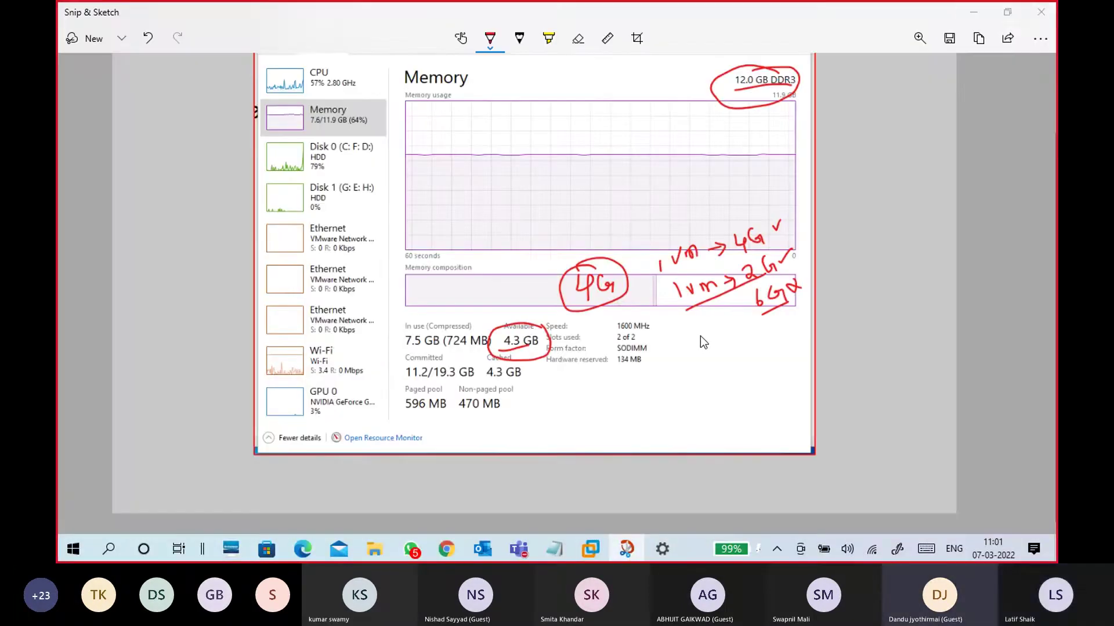
click(656, 36)
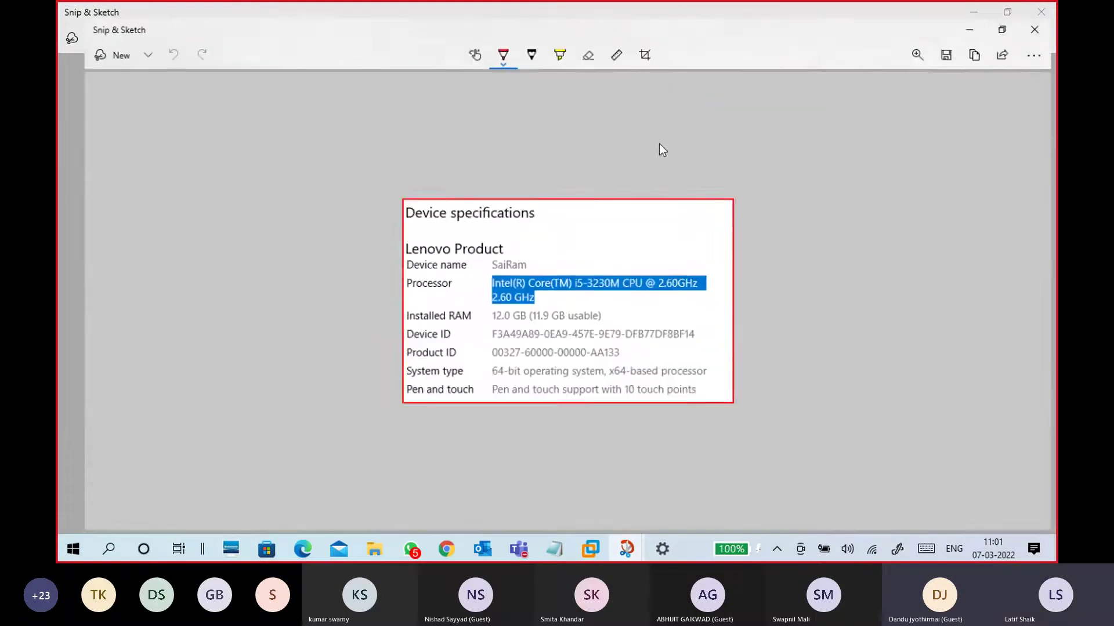
scroll(620, 310, up, 4)
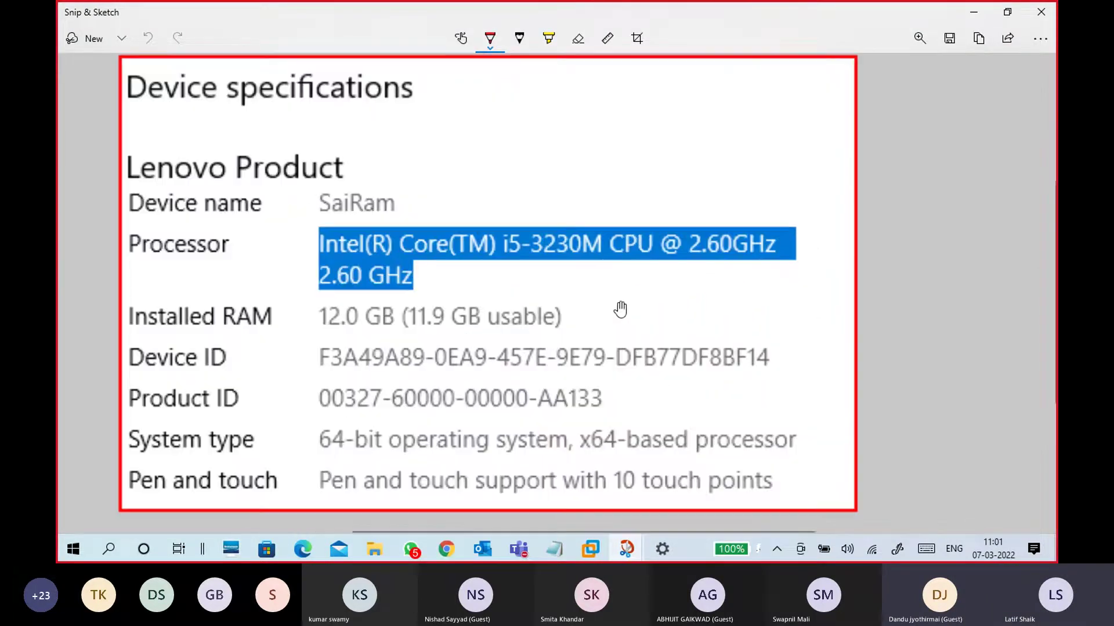
scroll(621, 309, up, 1)
scroll(621, 308, down, 1)
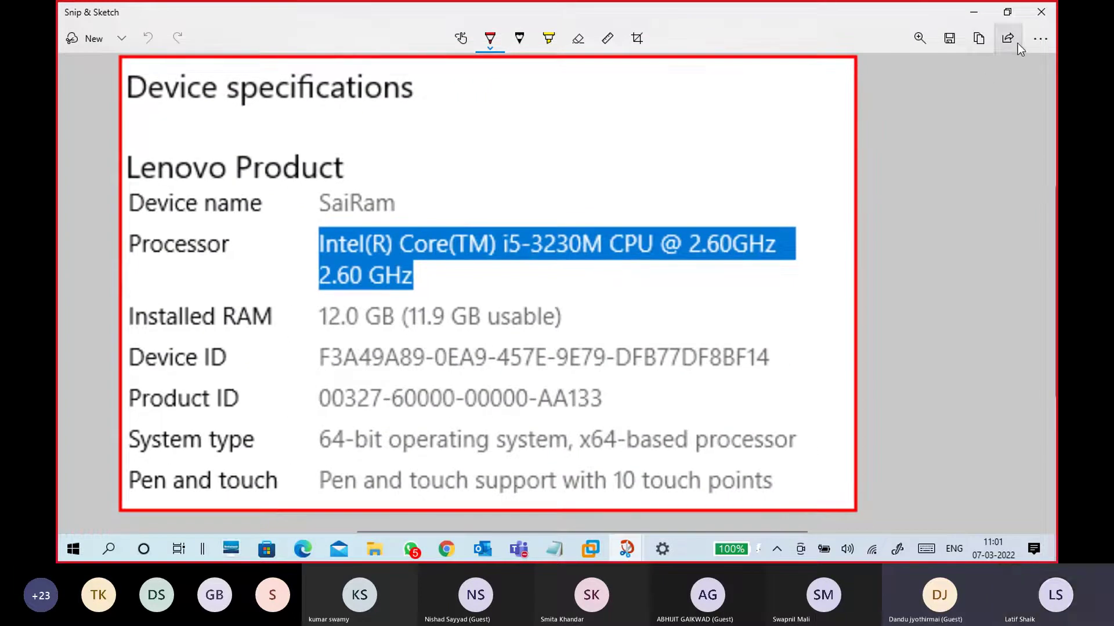
In red, circle i5-3230M and underline the model, 2.60GHz and 12.0 GB RAM
click(446, 271)
mouse_move(598, 226)
mouse_down()
mouse_move(534, 219)
mouse_move(514, 266)
mouse_move(583, 267)
mouse_move(598, 212)
mouse_up()
drag(537, 271, 597, 273)
drag(689, 267, 766, 261)
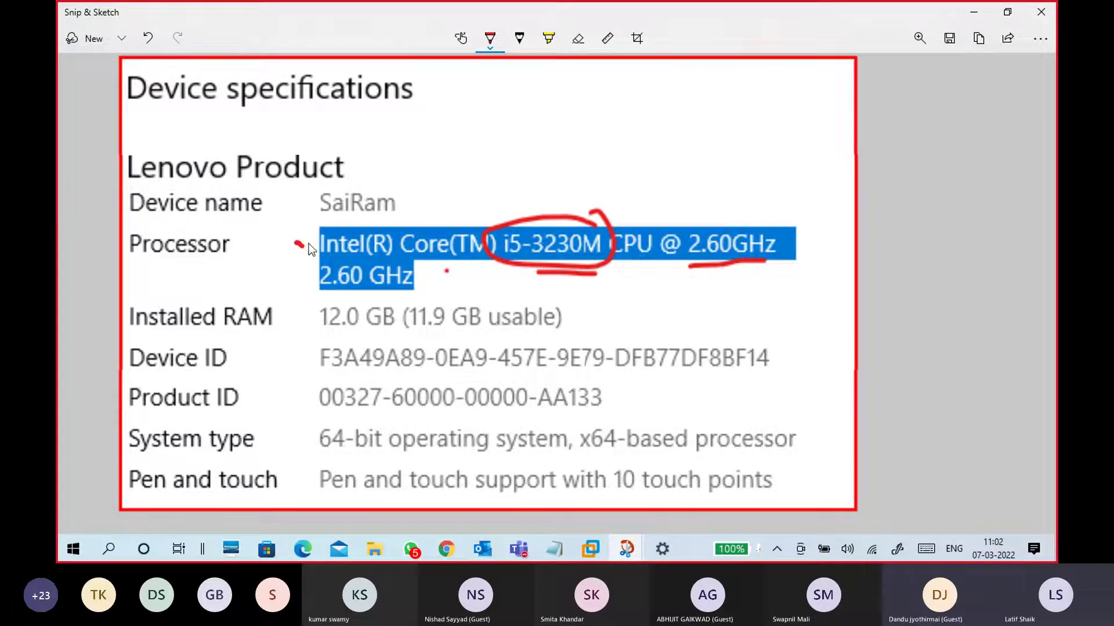
drag(318, 331, 393, 332)
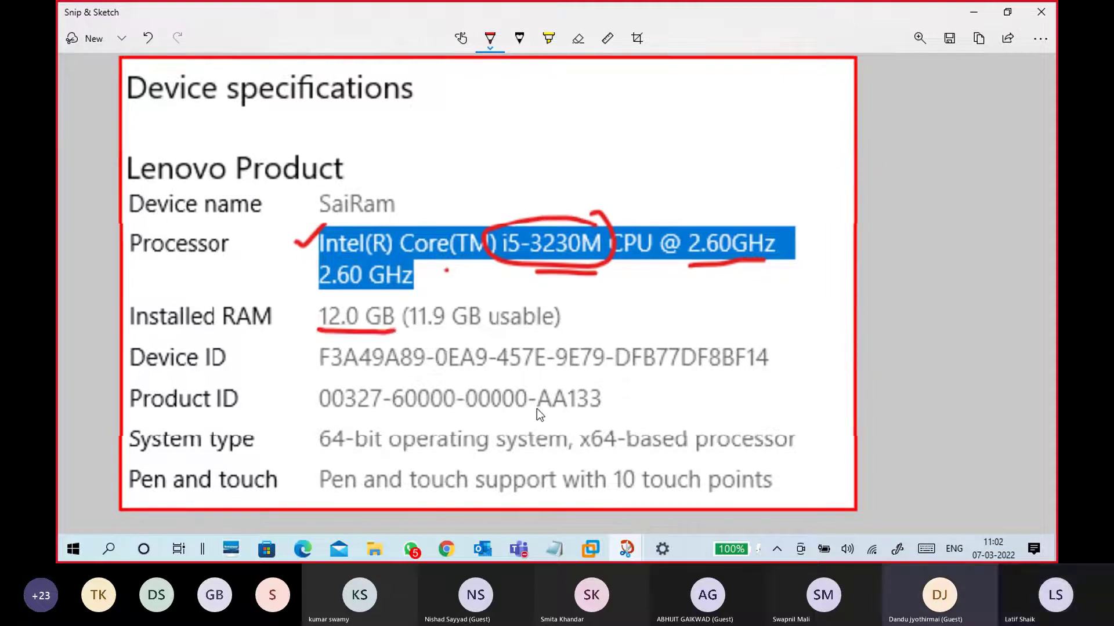
Underline 64-bit, mark x64, tick the System type and Pen and touch rows, then close the snip
mouse_move(323, 456)
mouse_down()
mouse_move(426, 463)
mouse_move(751, 435)
mouse_up()
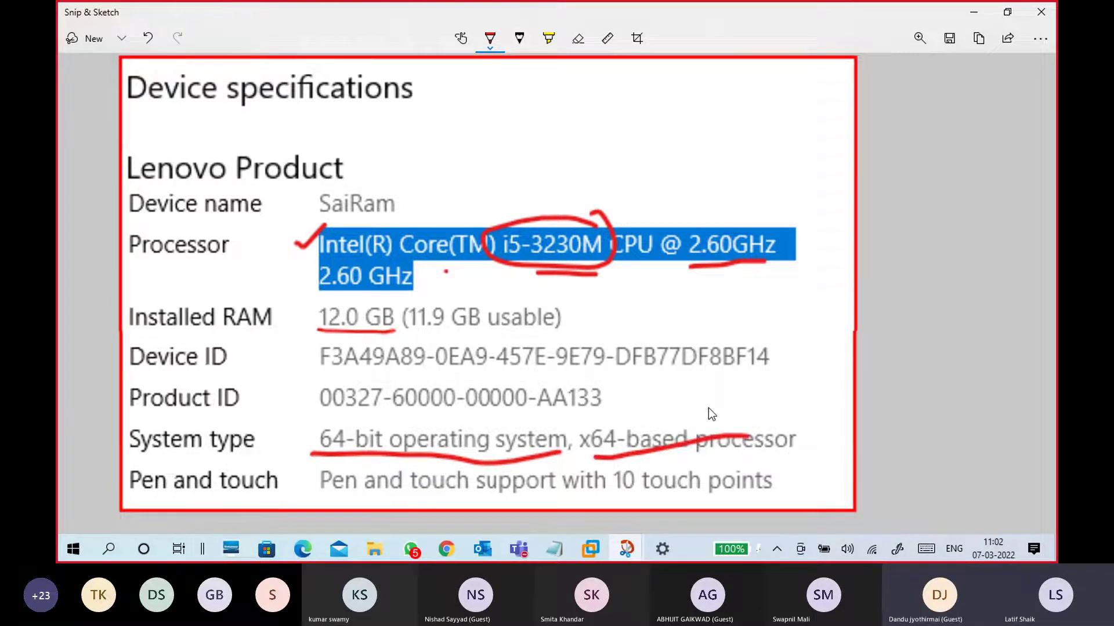
key(ctrl+z)
drag(625, 461, 626, 463)
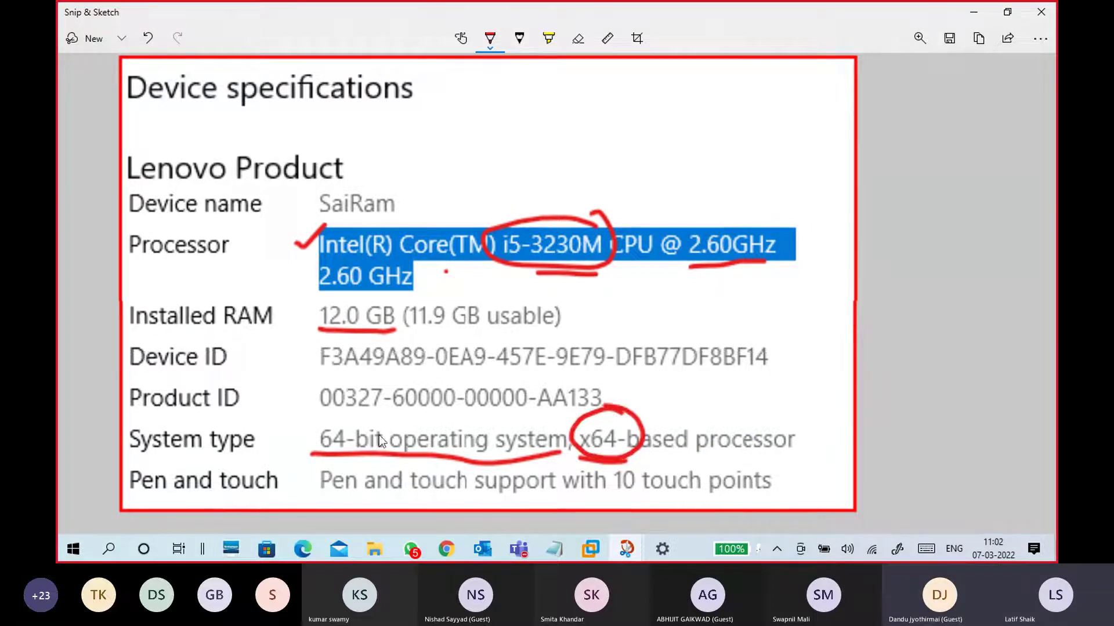
drag(381, 434, 388, 457)
key(ctrl+z)
drag(302, 435, 317, 417)
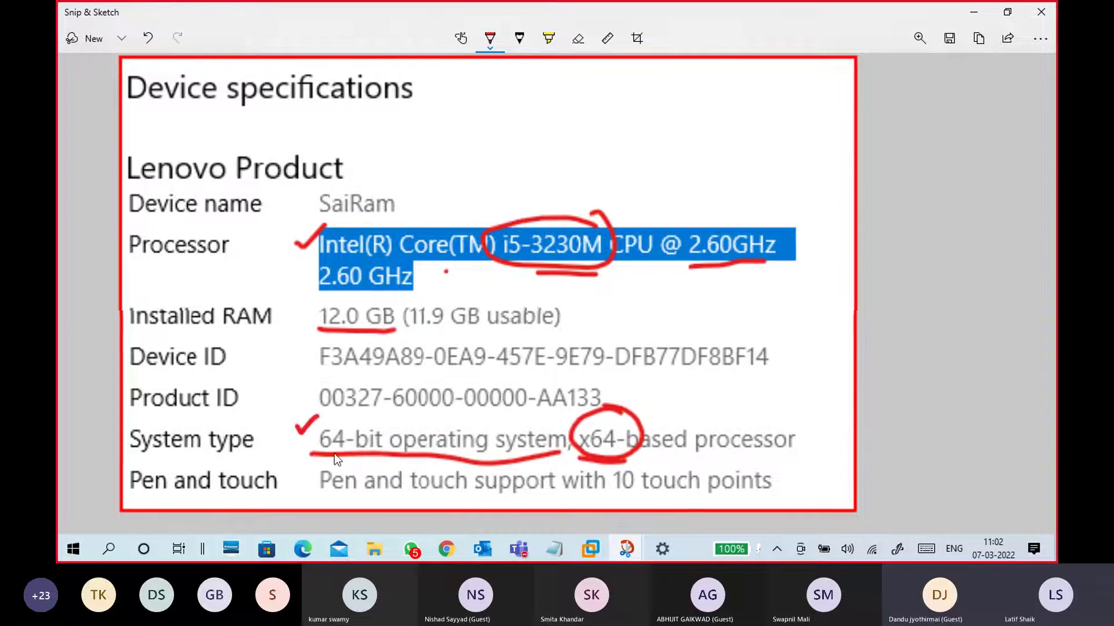
drag(303, 476, 329, 464)
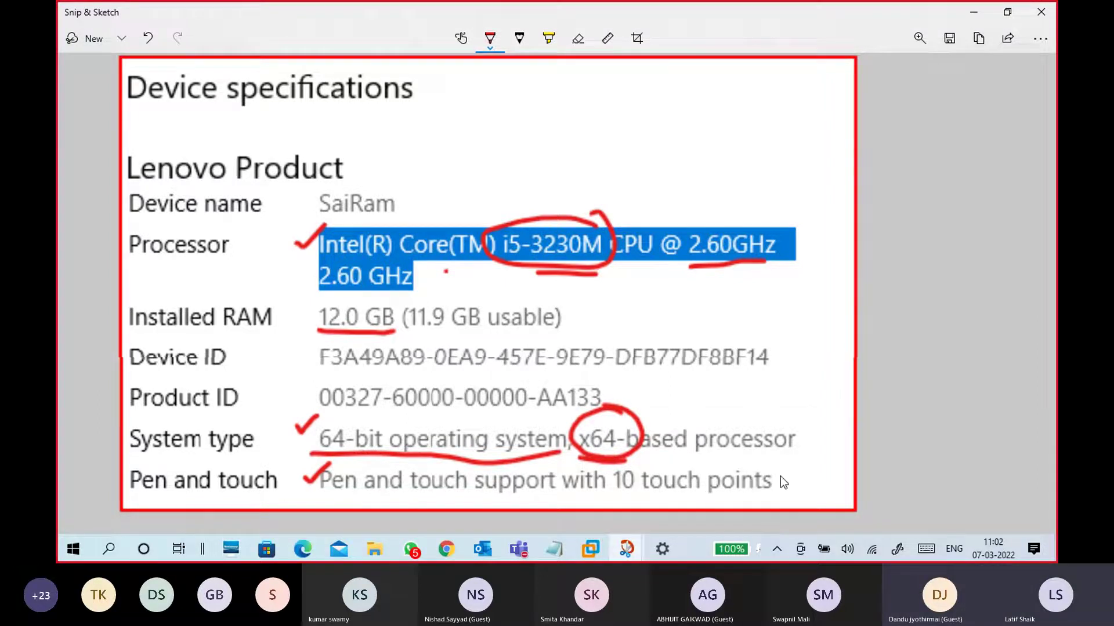
drag(780, 476, 792, 469)
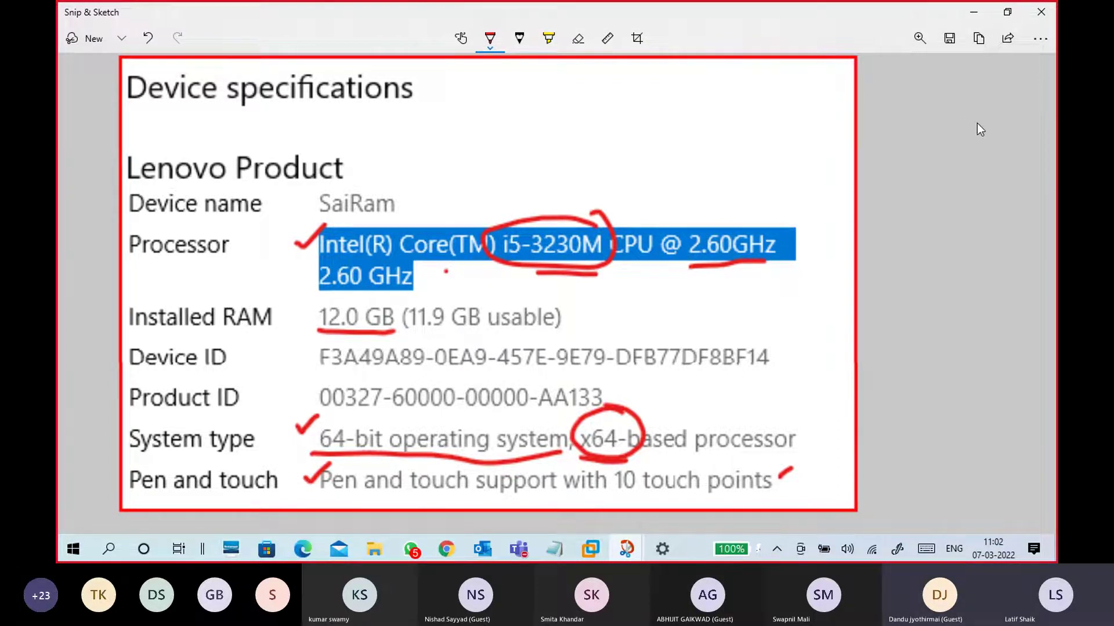
click(1040, 13)
Return to the About page's Windows specifications and begin a new Snip now capture
click(973, 12)
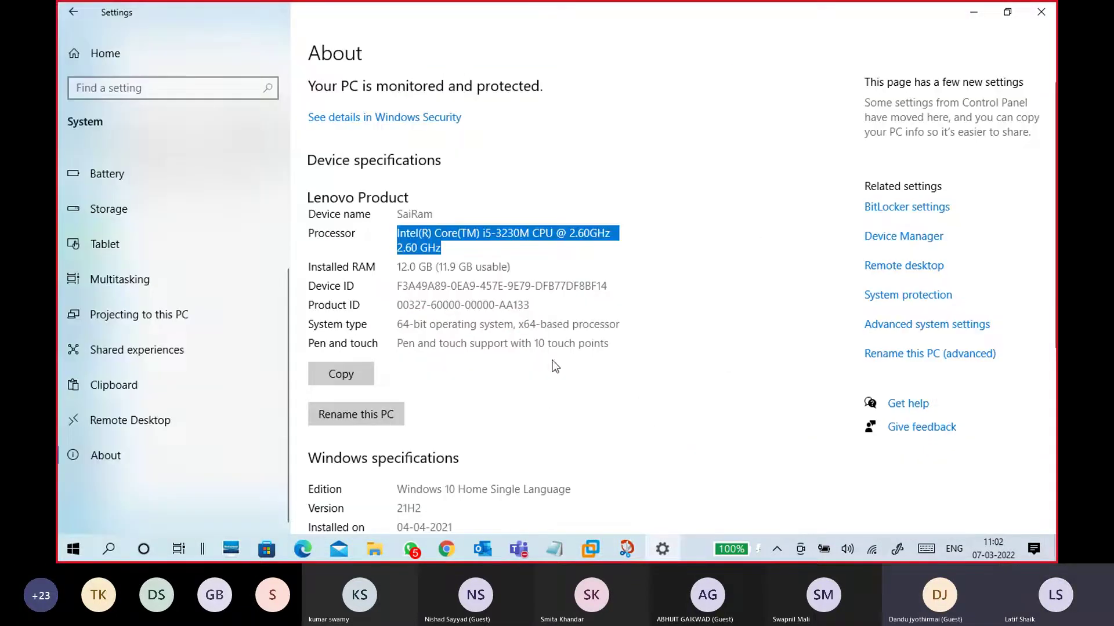
scroll(580, 357, down, 5)
scroll(638, 301, up, 1)
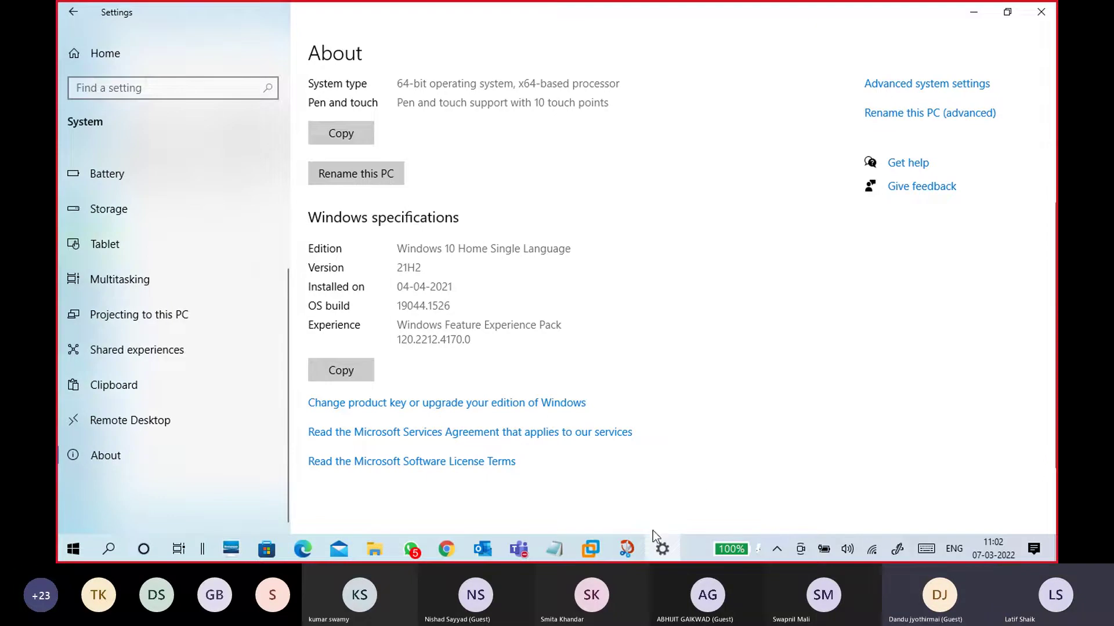
click(626, 549)
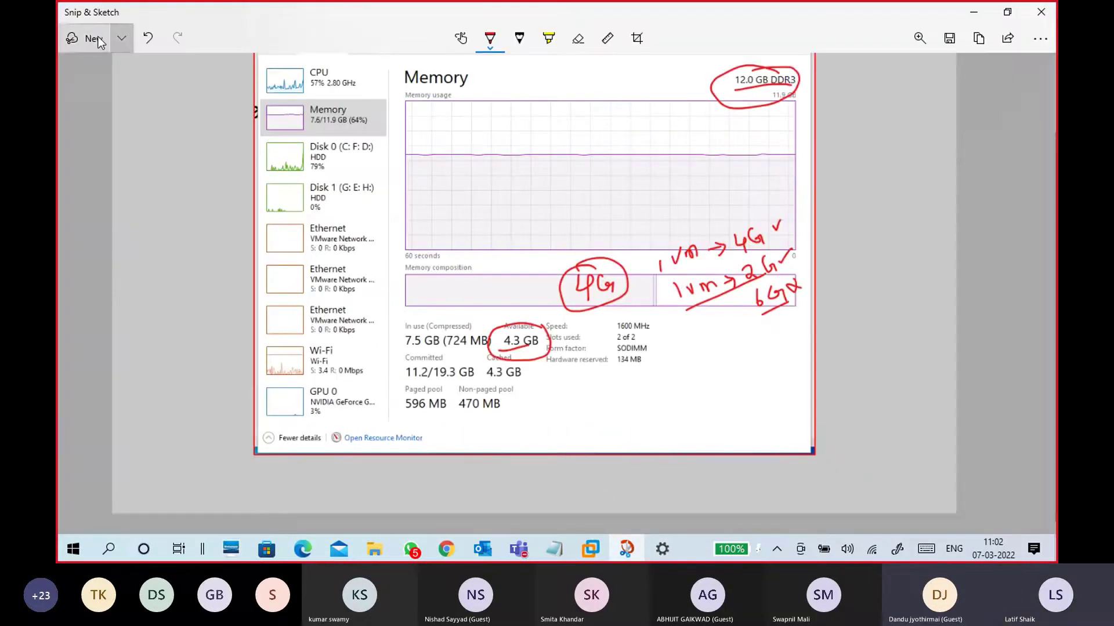
click(116, 39)
click(106, 74)
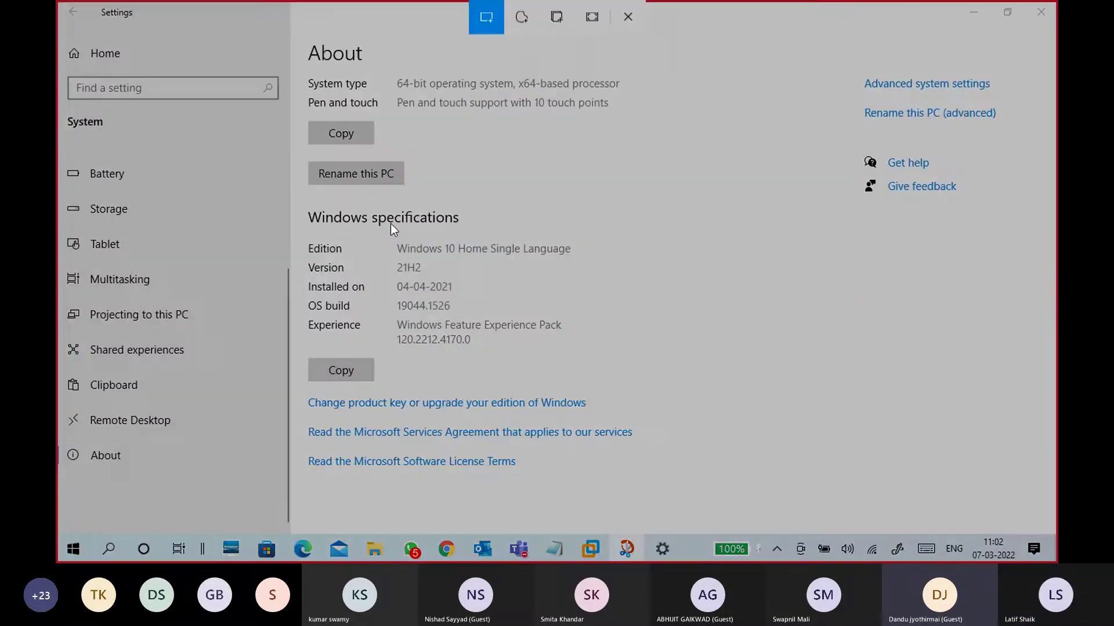
Snip the Windows specifications block, maximize it, and confirm the ballpoint pen is red
drag(300, 206, 595, 351)
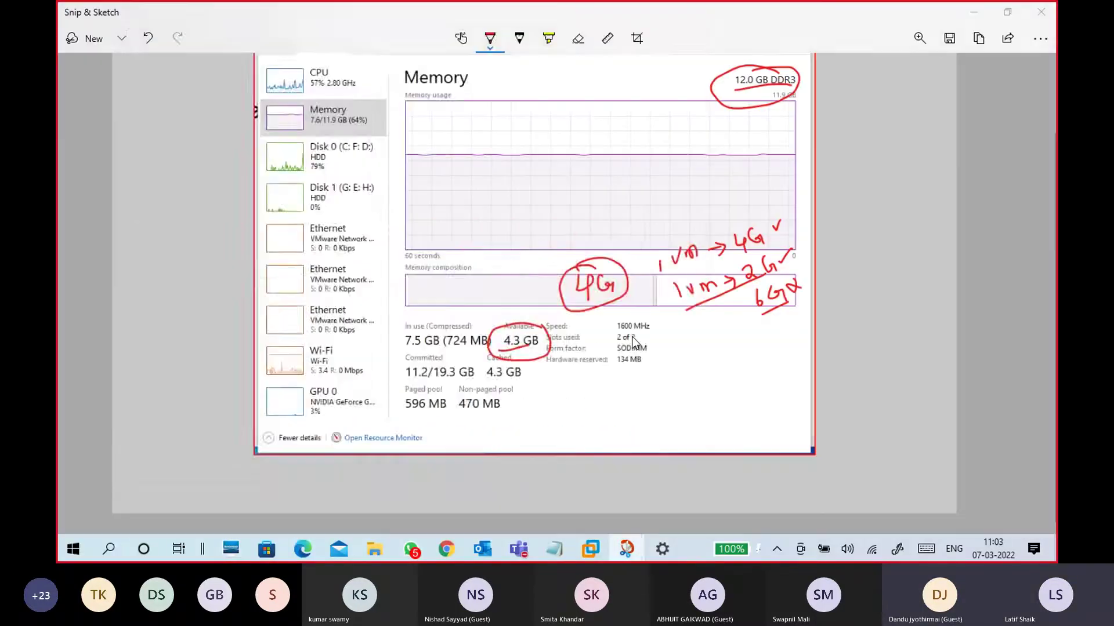
click(657, 37)
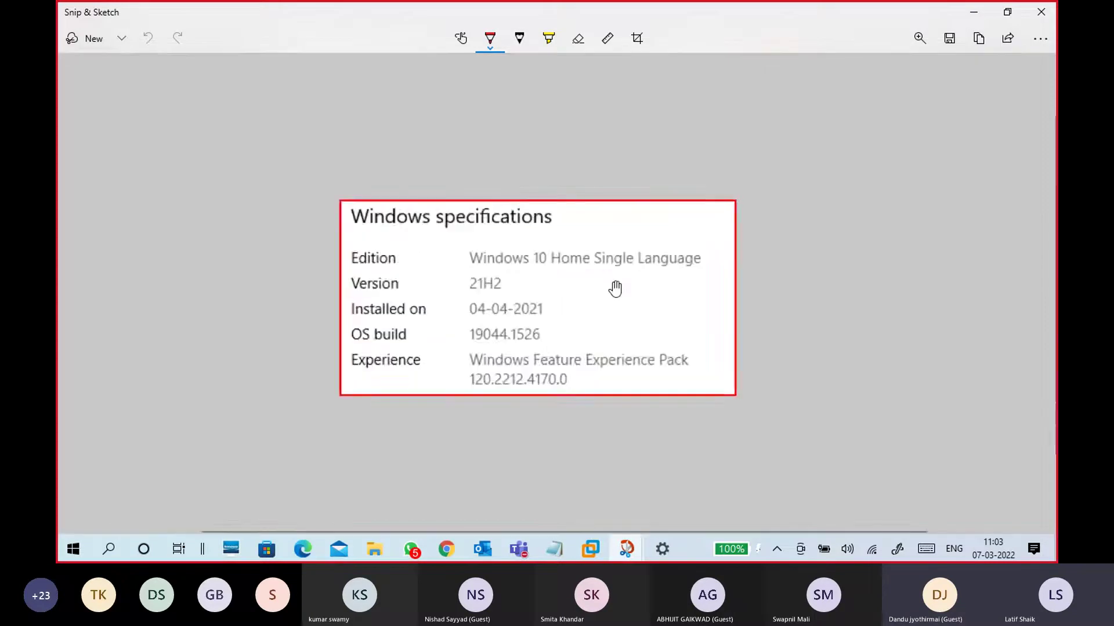
scroll(615, 283, up, 5)
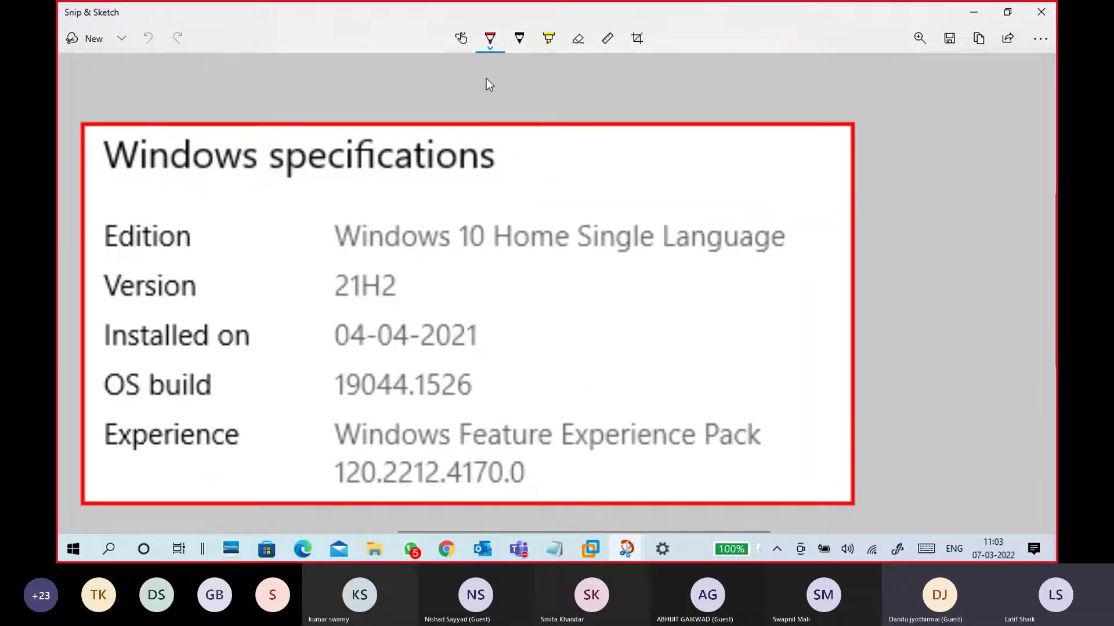
click(487, 48)
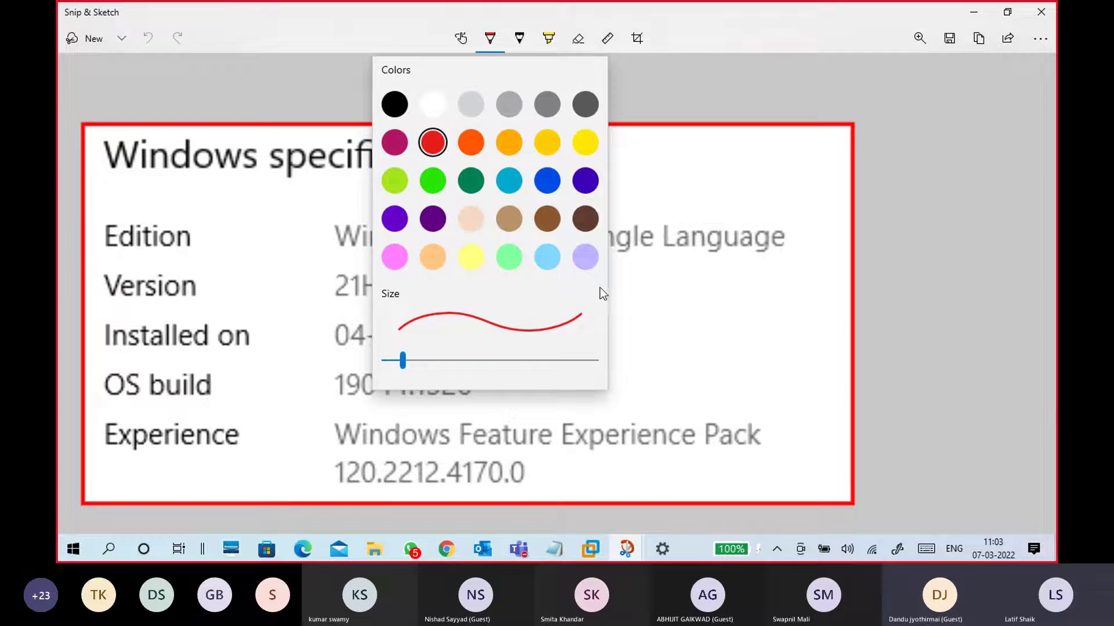
click(676, 266)
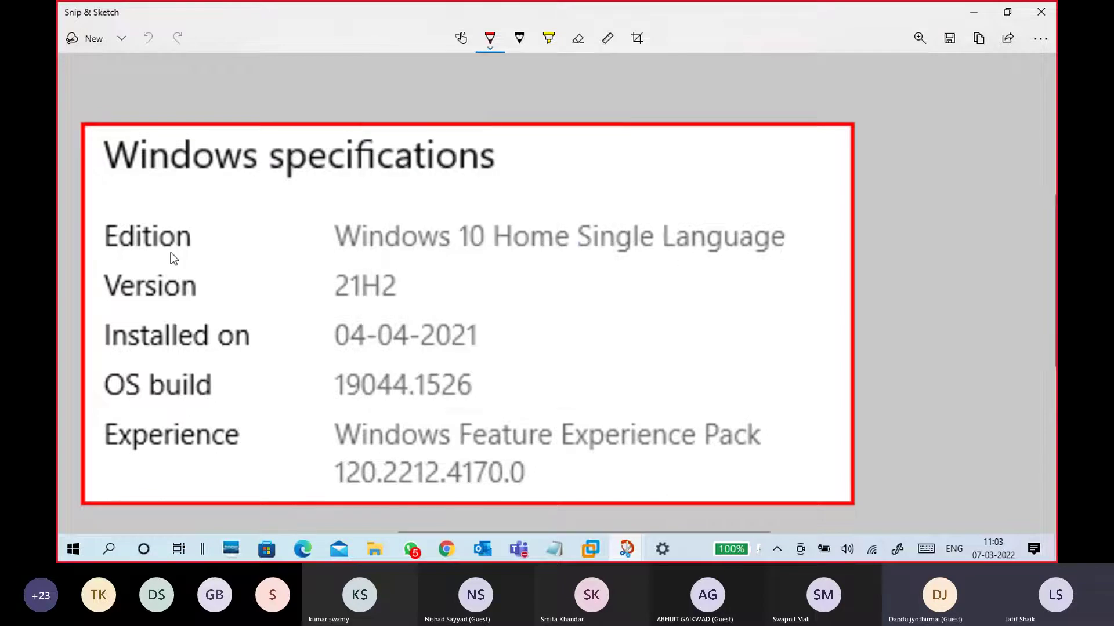
Underline Edition, Windows 10 Home, 21H2 and 19044.1526, ticking version, install date, build and Experience pack
drag(104, 255, 192, 252)
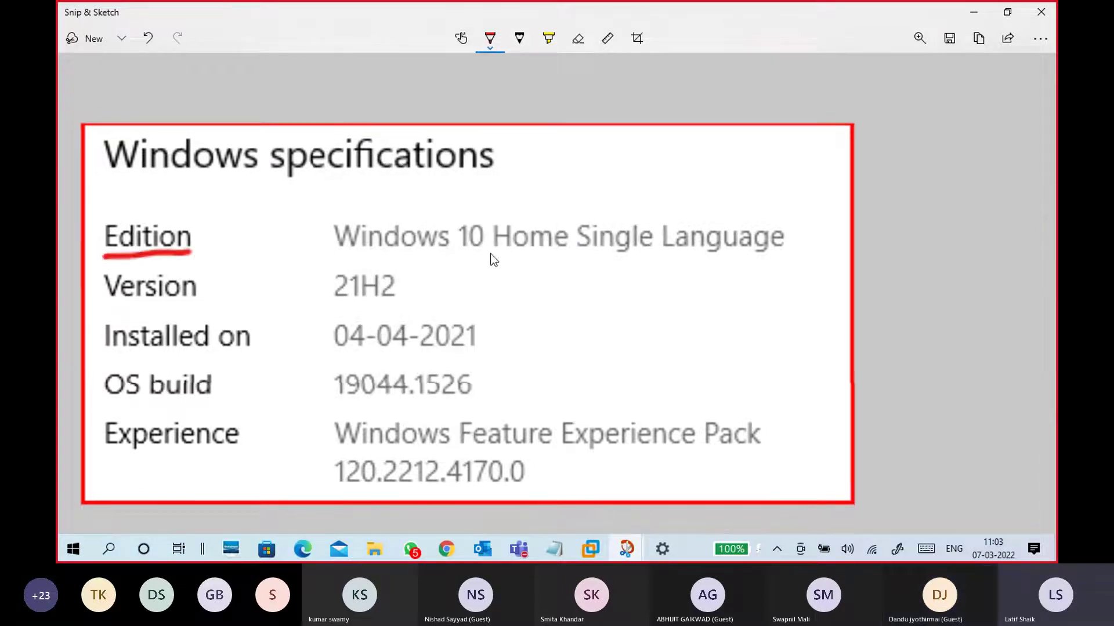
drag(360, 259, 529, 256)
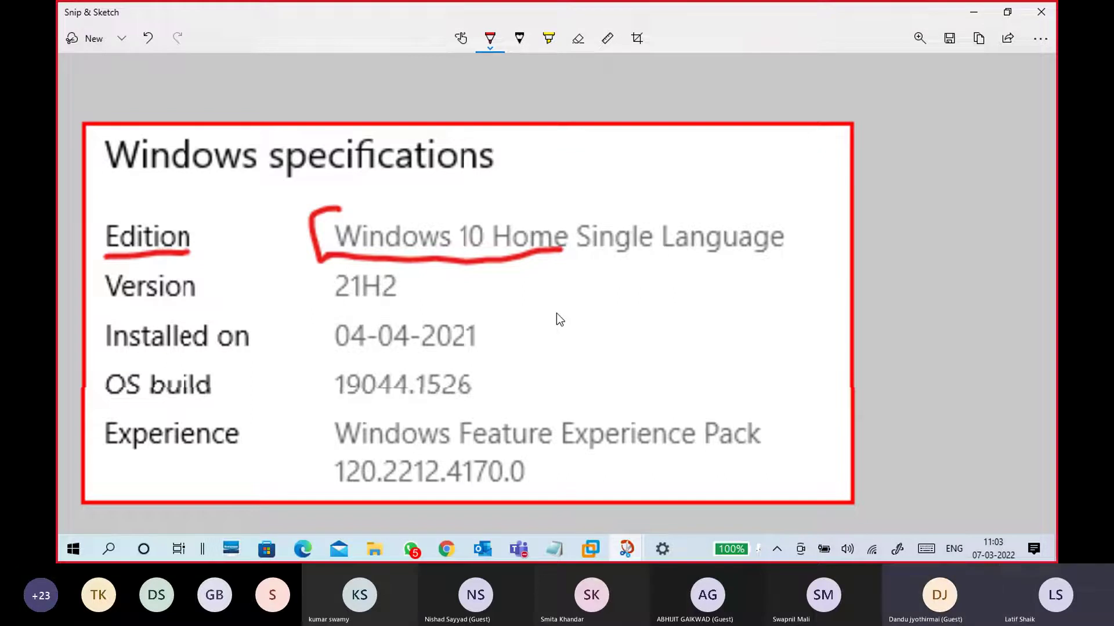
drag(422, 285, 444, 274)
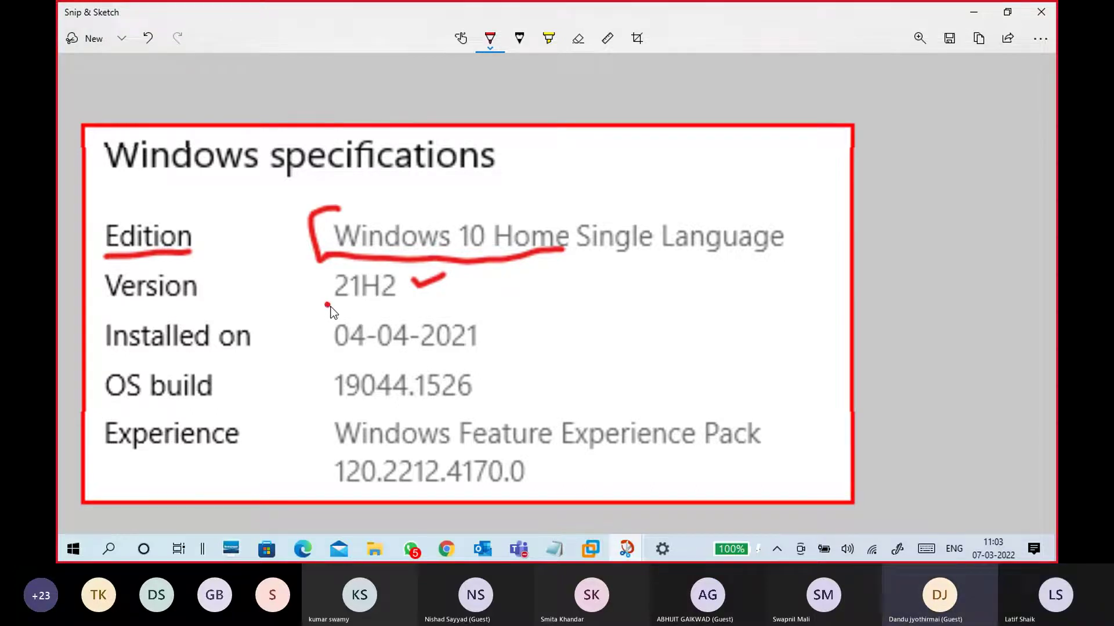
drag(326, 303, 412, 308)
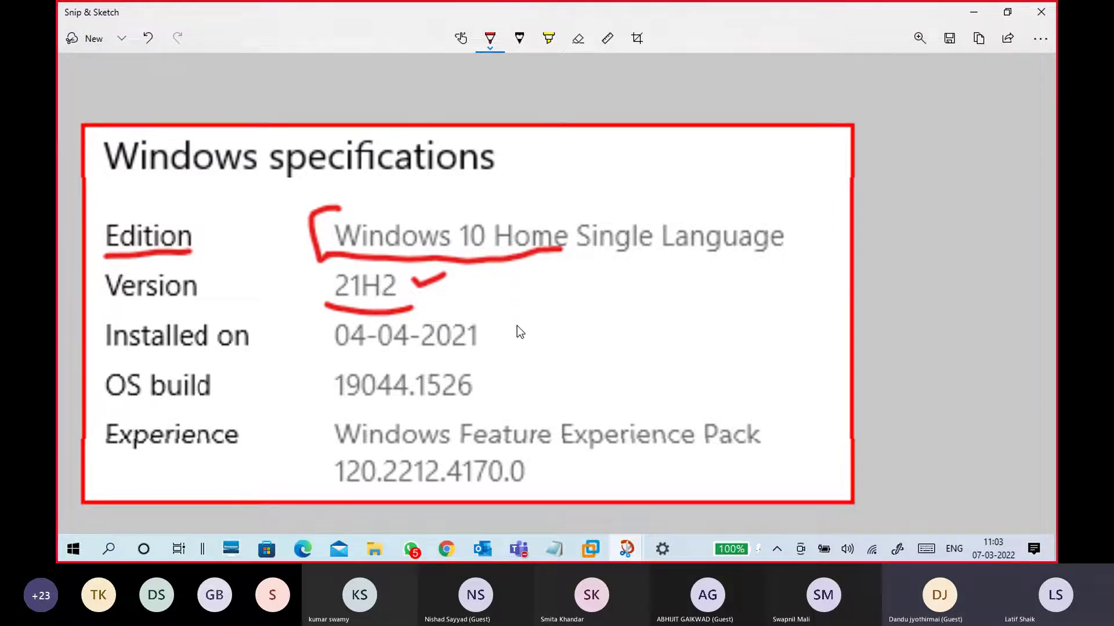
drag(515, 328, 546, 319)
drag(503, 385, 546, 373)
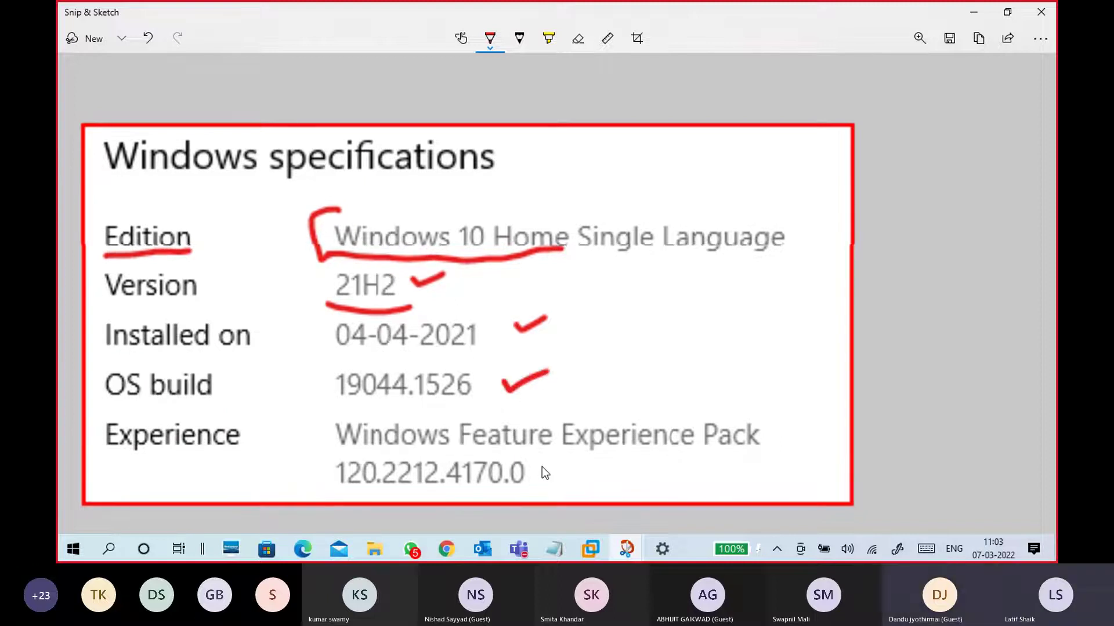
drag(549, 475, 585, 458)
mouse_move(332, 408)
mouse_down()
mouse_move(406, 414)
mouse_move(470, 400)
mouse_up()
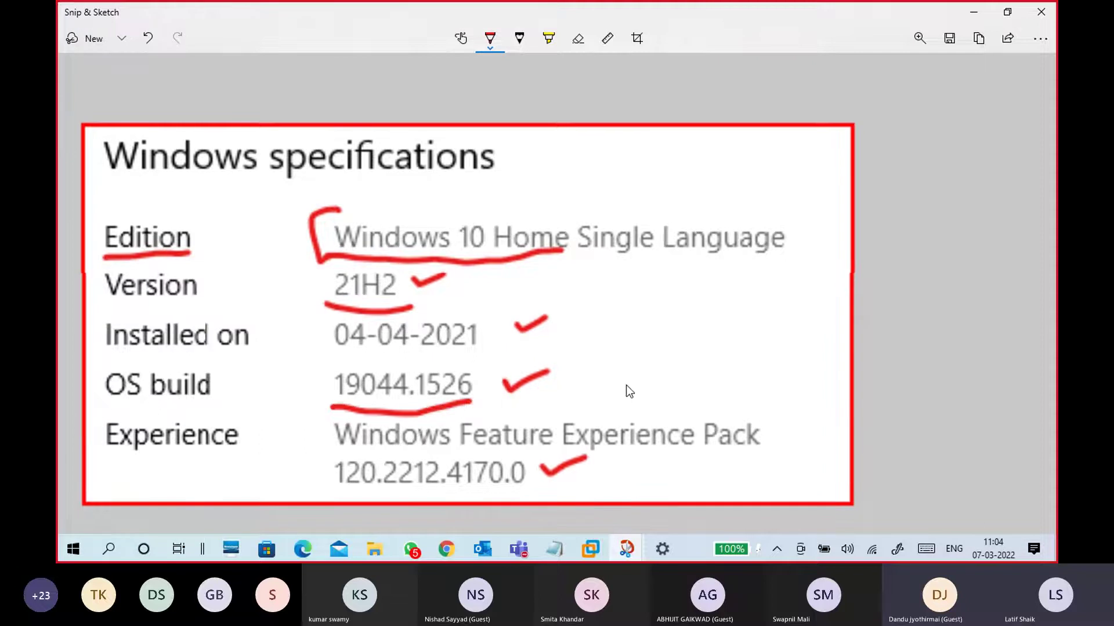